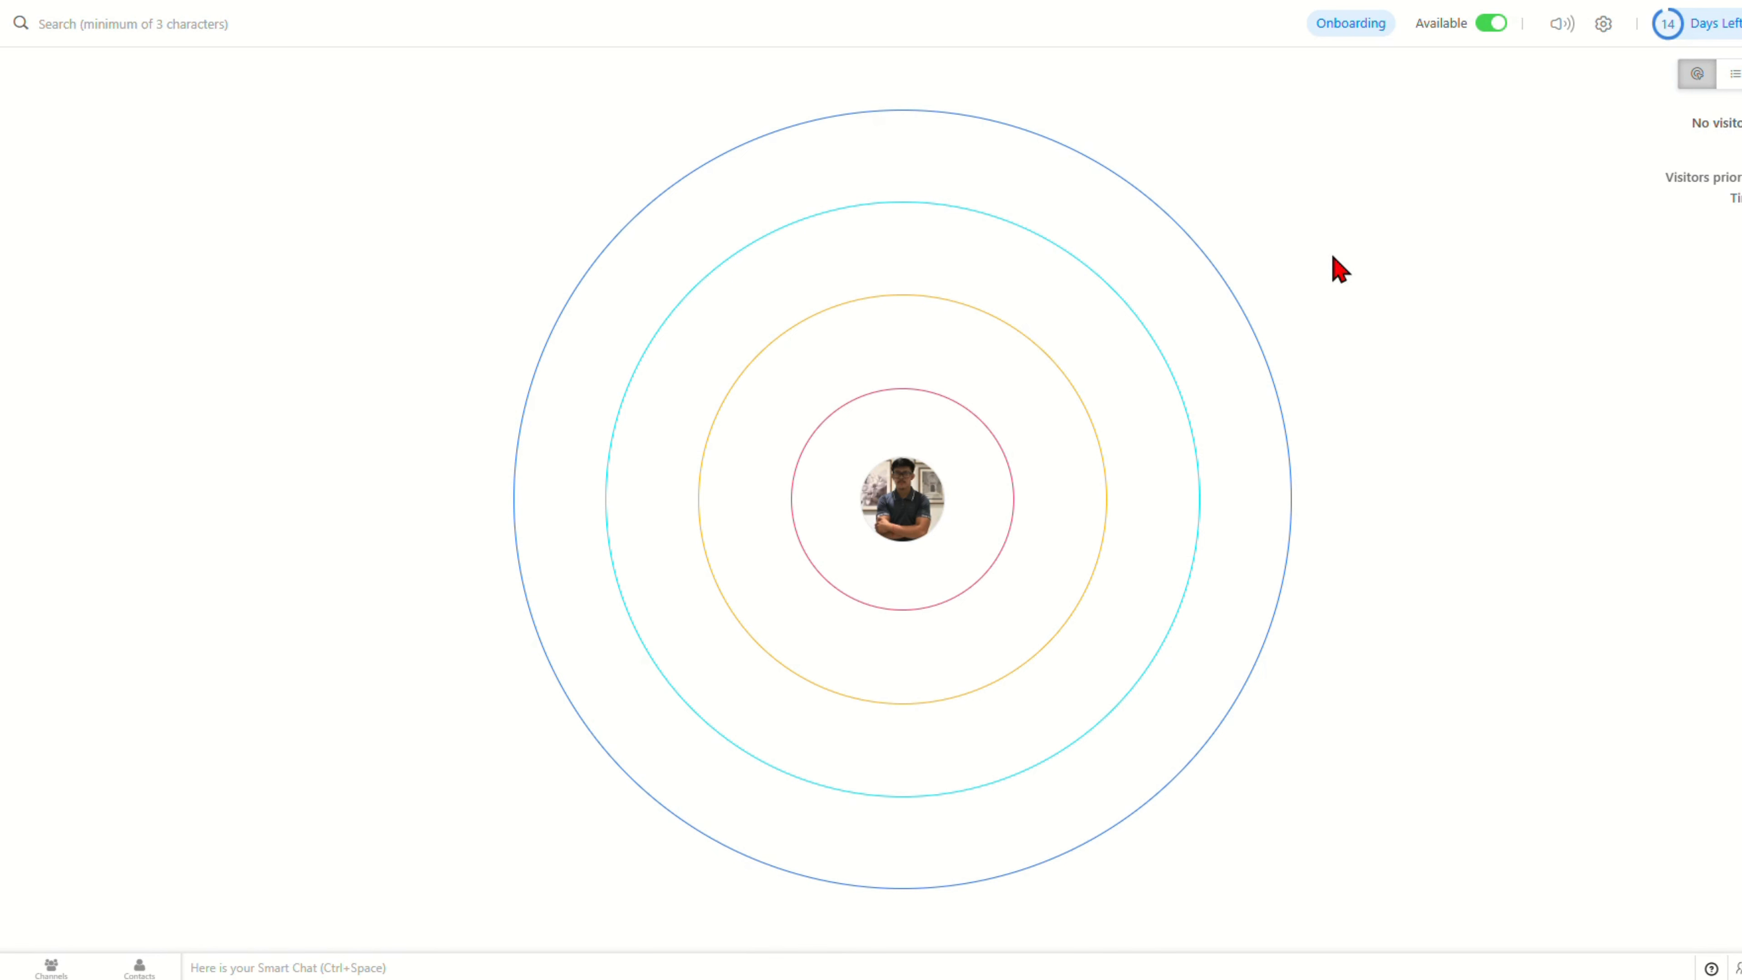
Step: Open the Answer Bot list from Settings to see the Zoho Engineer bot
{"action": "left_click", "coordinate": [1602, 26]}
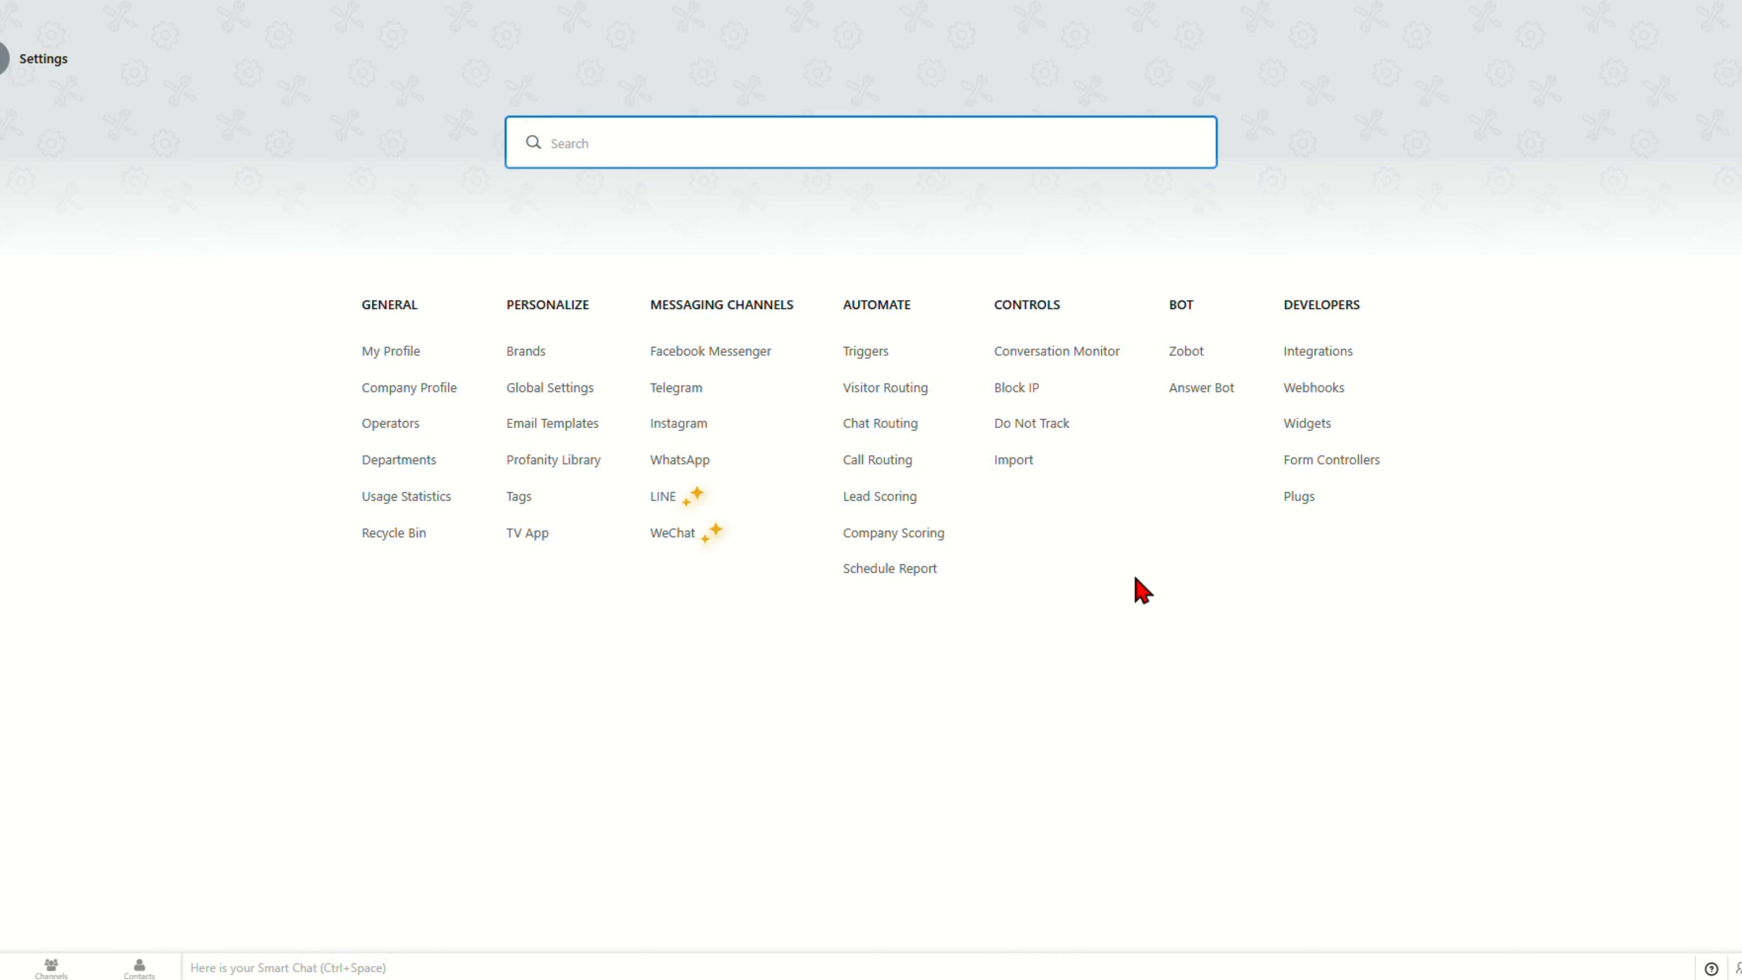
{"action": "left_click", "coordinate": [1191, 392]}
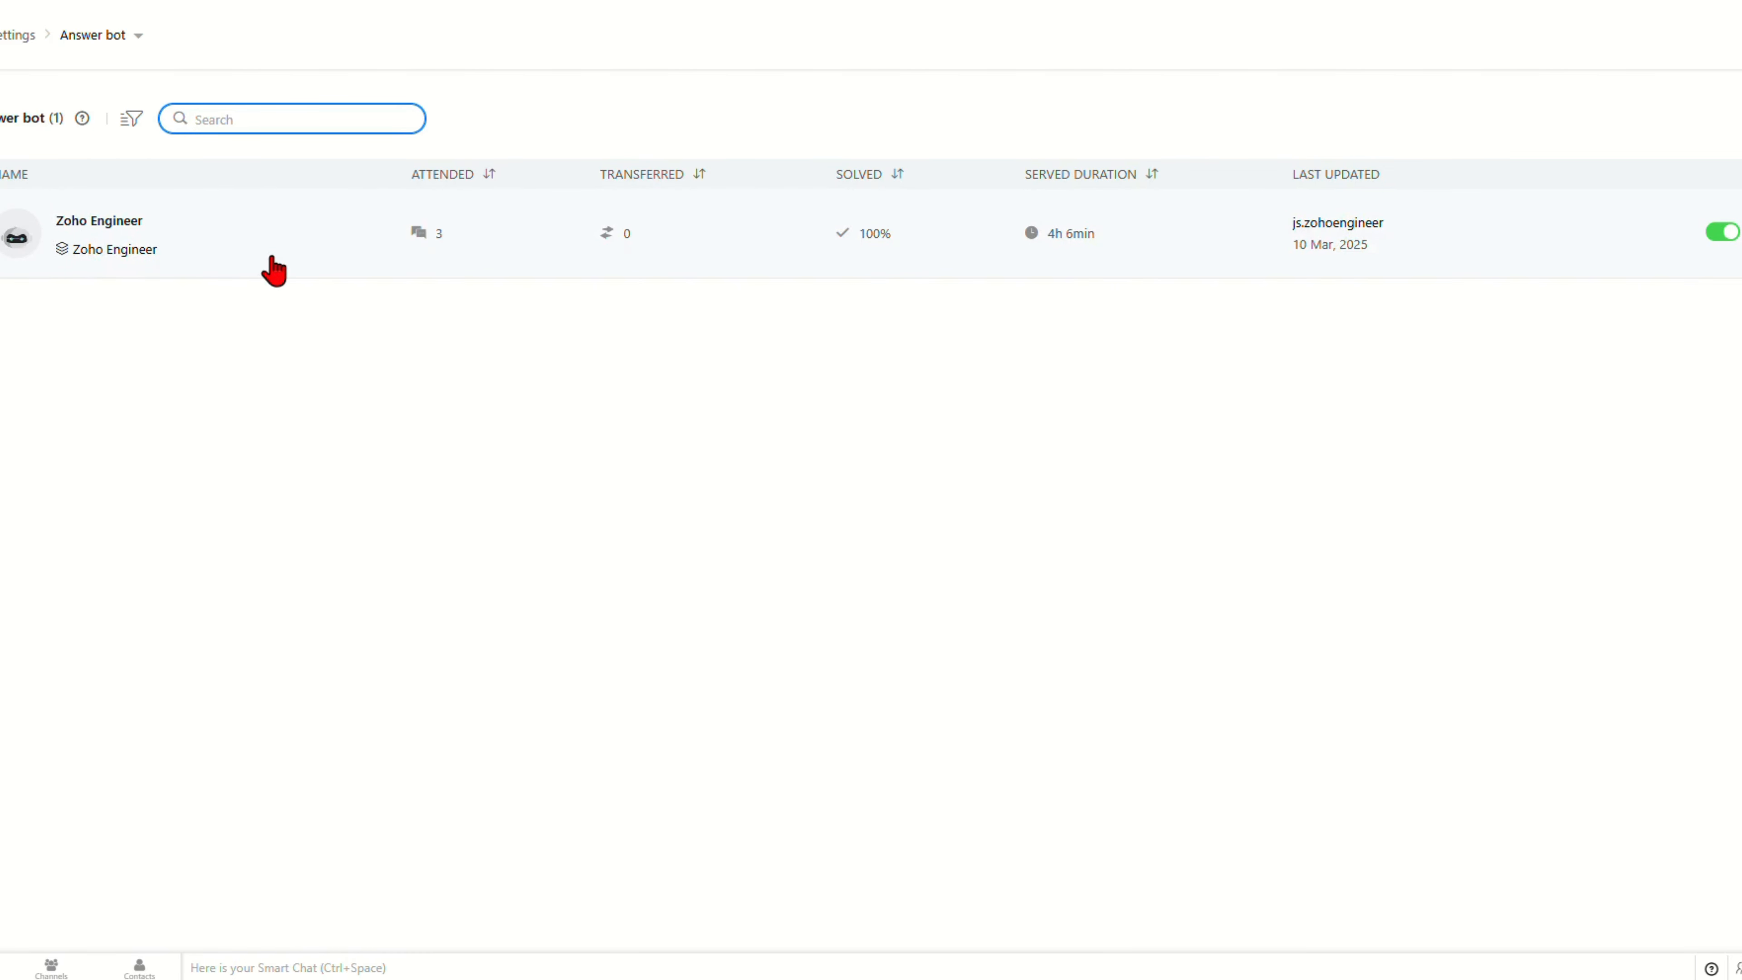
Step: Open the Zoho Engineer bot to see its languages, one department and seven channels
{"action": "left_click", "coordinate": [110, 237]}
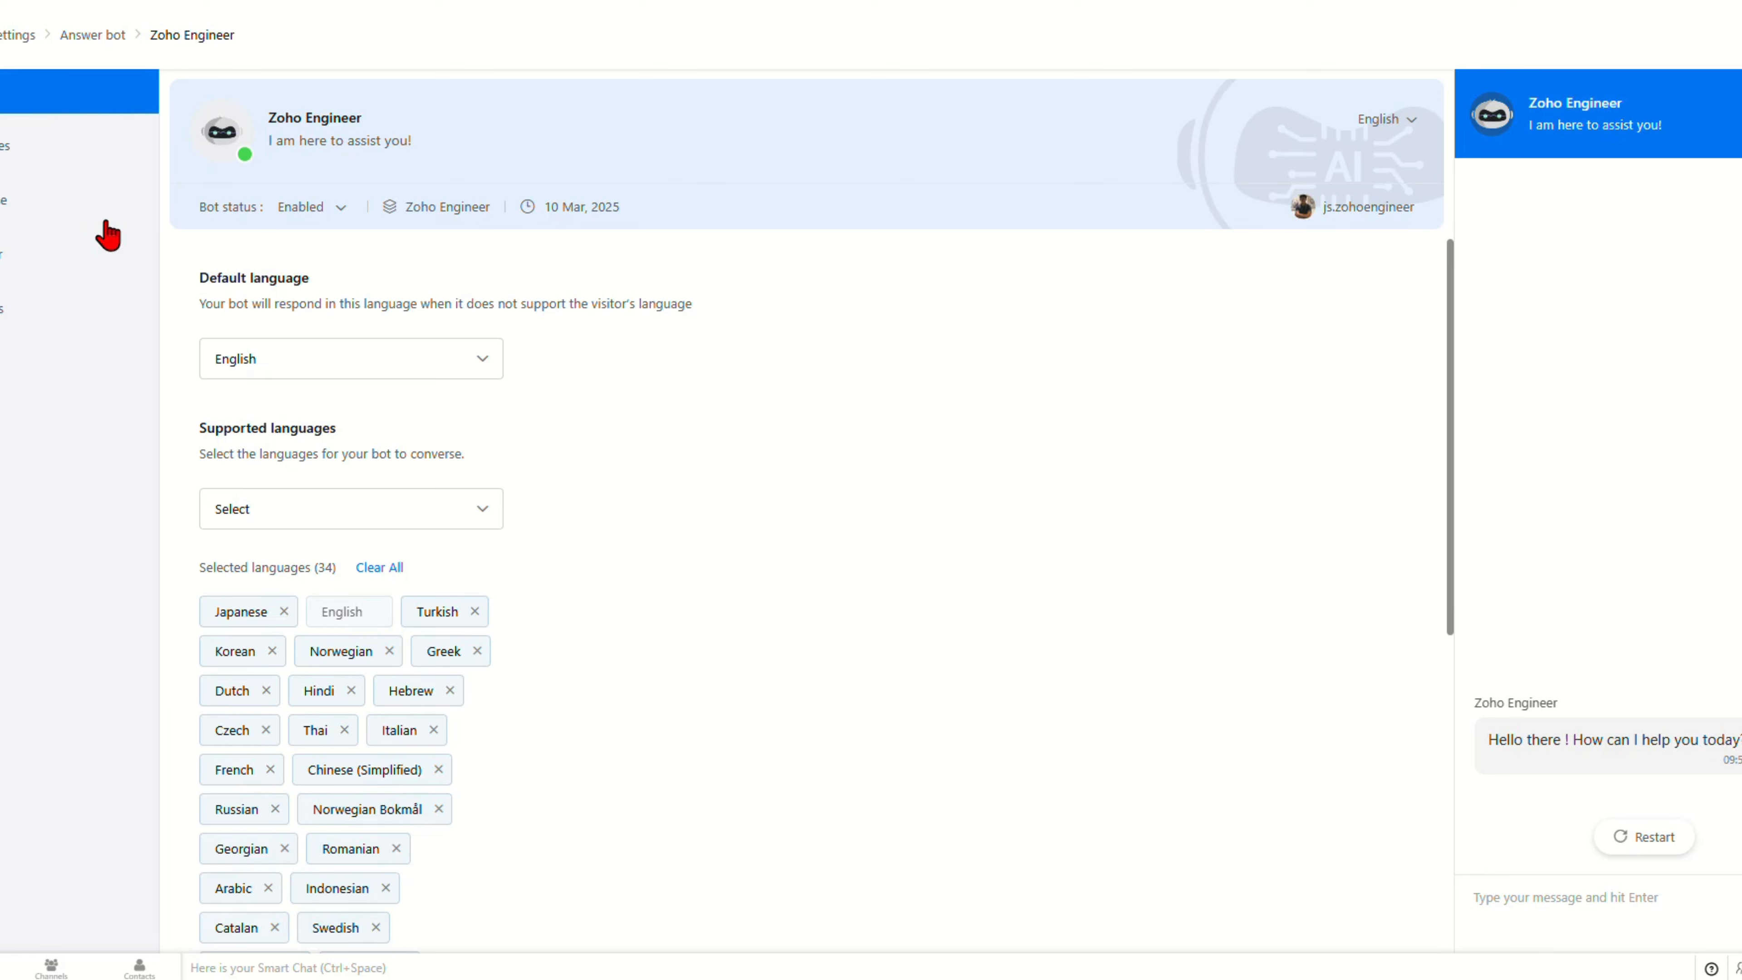
{"action": "scroll", "coordinate": [637, 645], "scroll_direction": "down", "scroll_amount": 8}
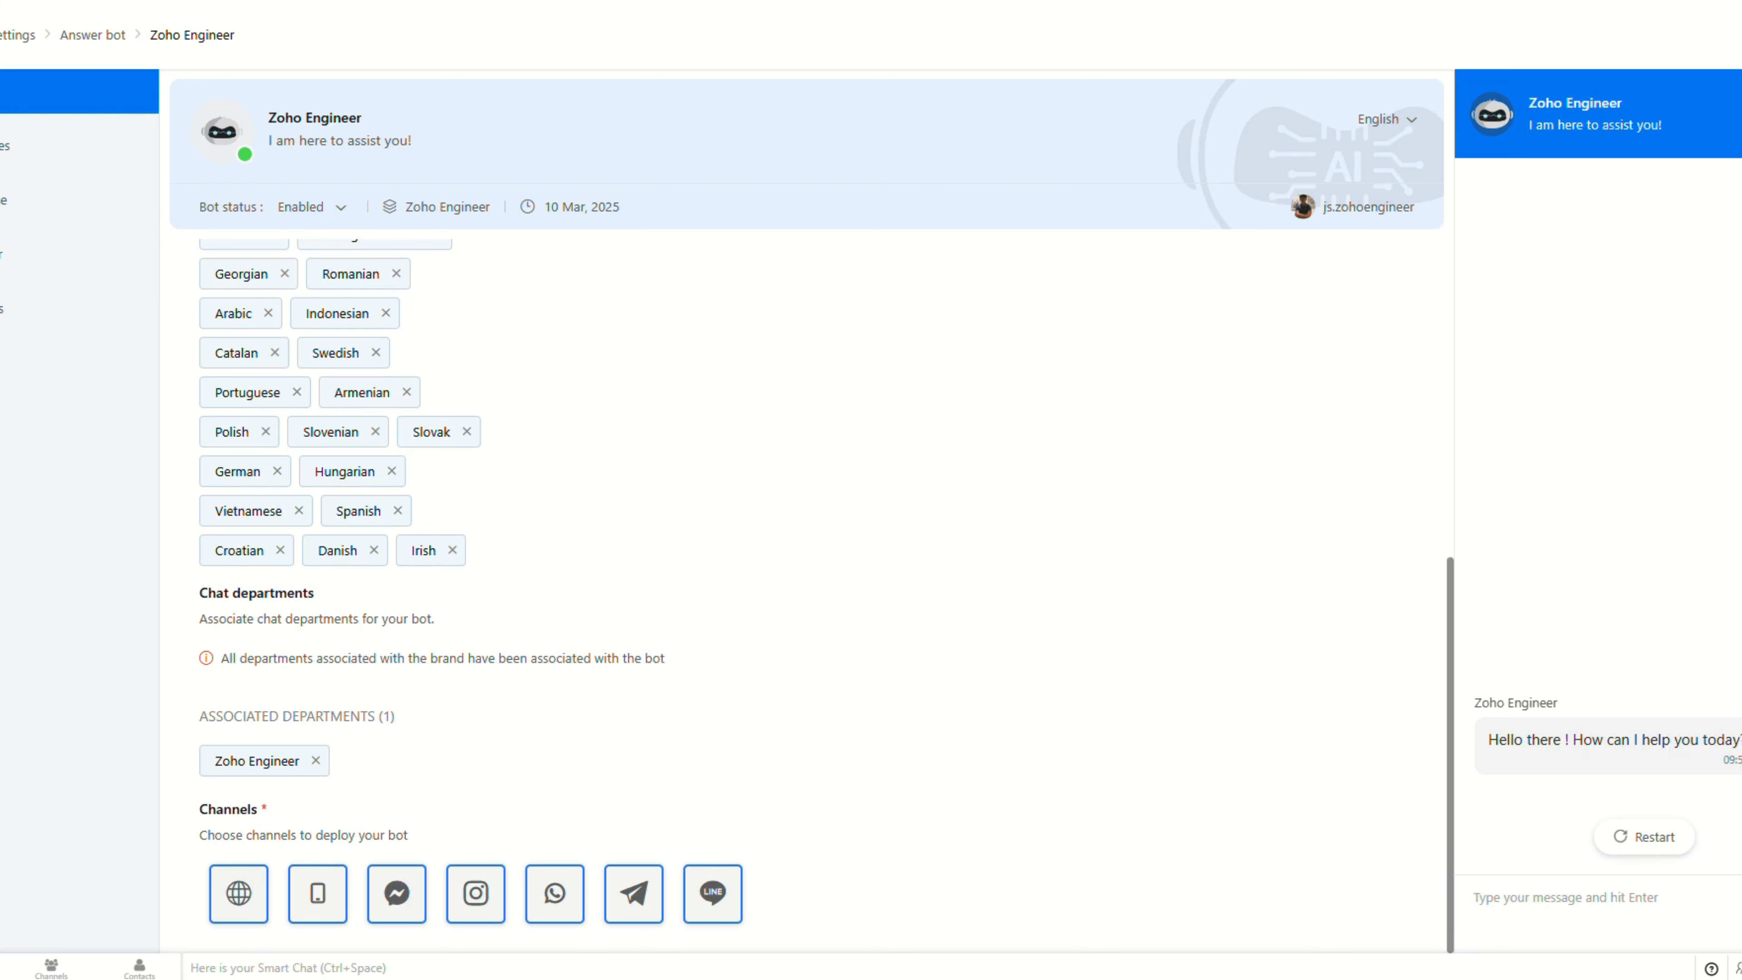
Step: Show the Zoho Engineer bot's Resources, with Article, FAQ and Small talk enabled
{"action": "left_click", "coordinate": [30, 161]}
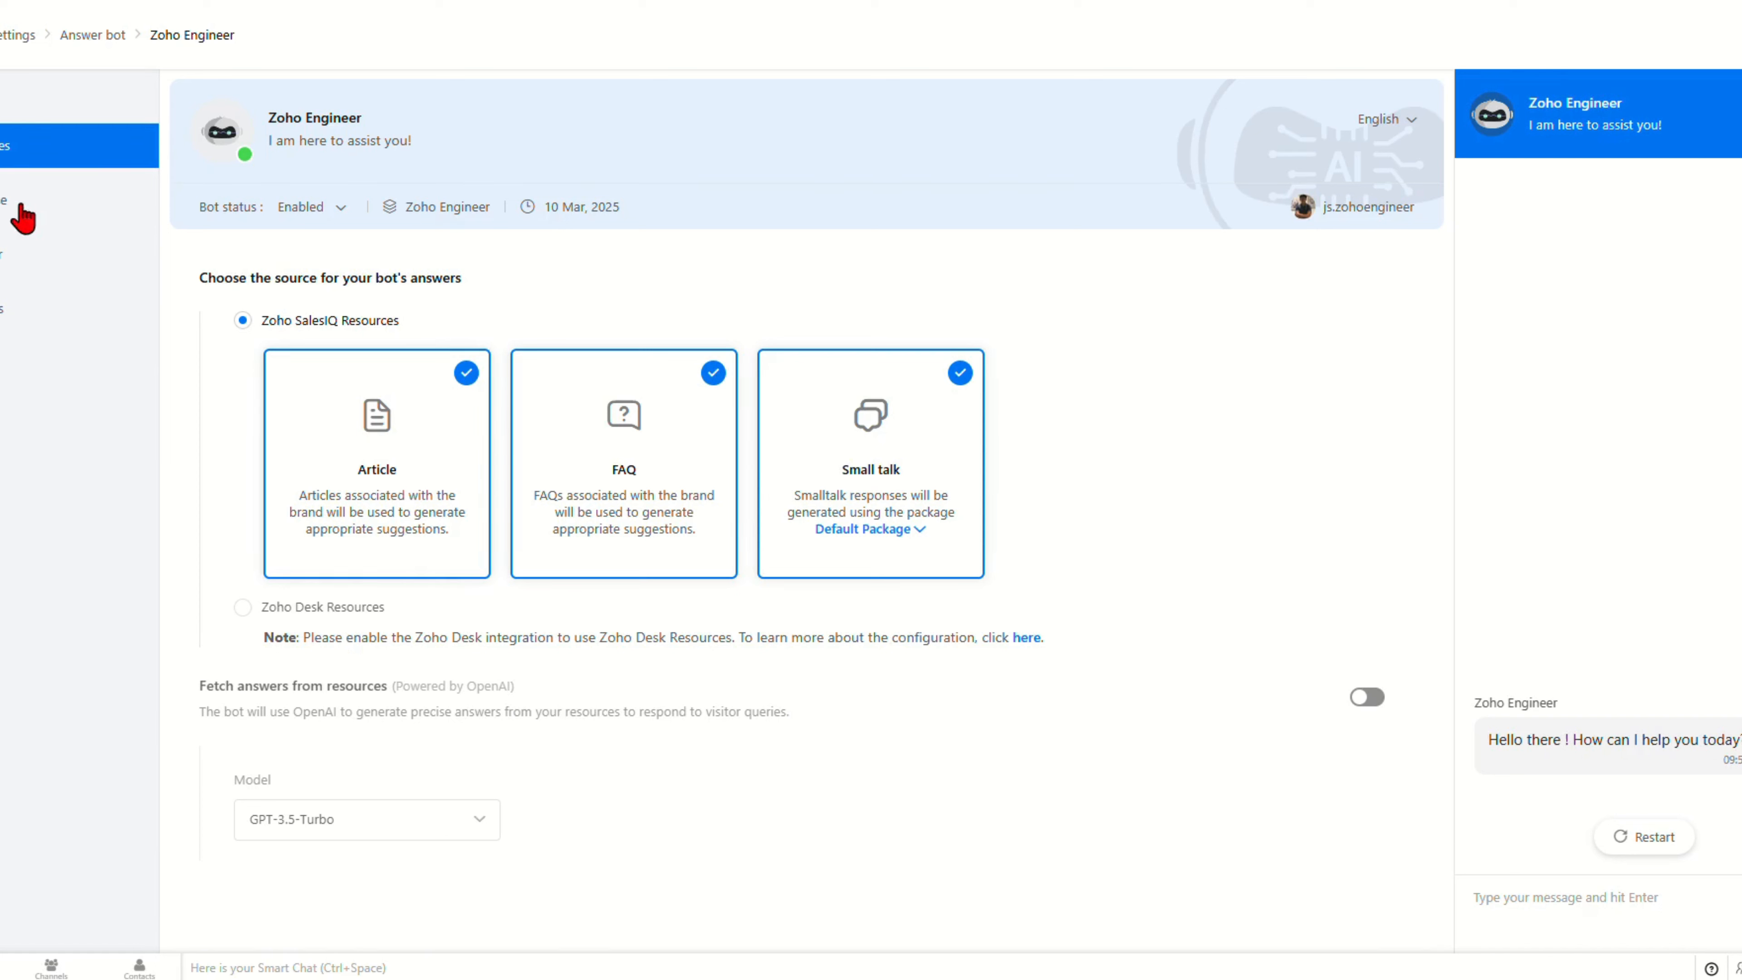
Step: Review the answer found and not found responses, then show the business-hours and audience settings
{"action": "left_click", "coordinate": [22, 218]}
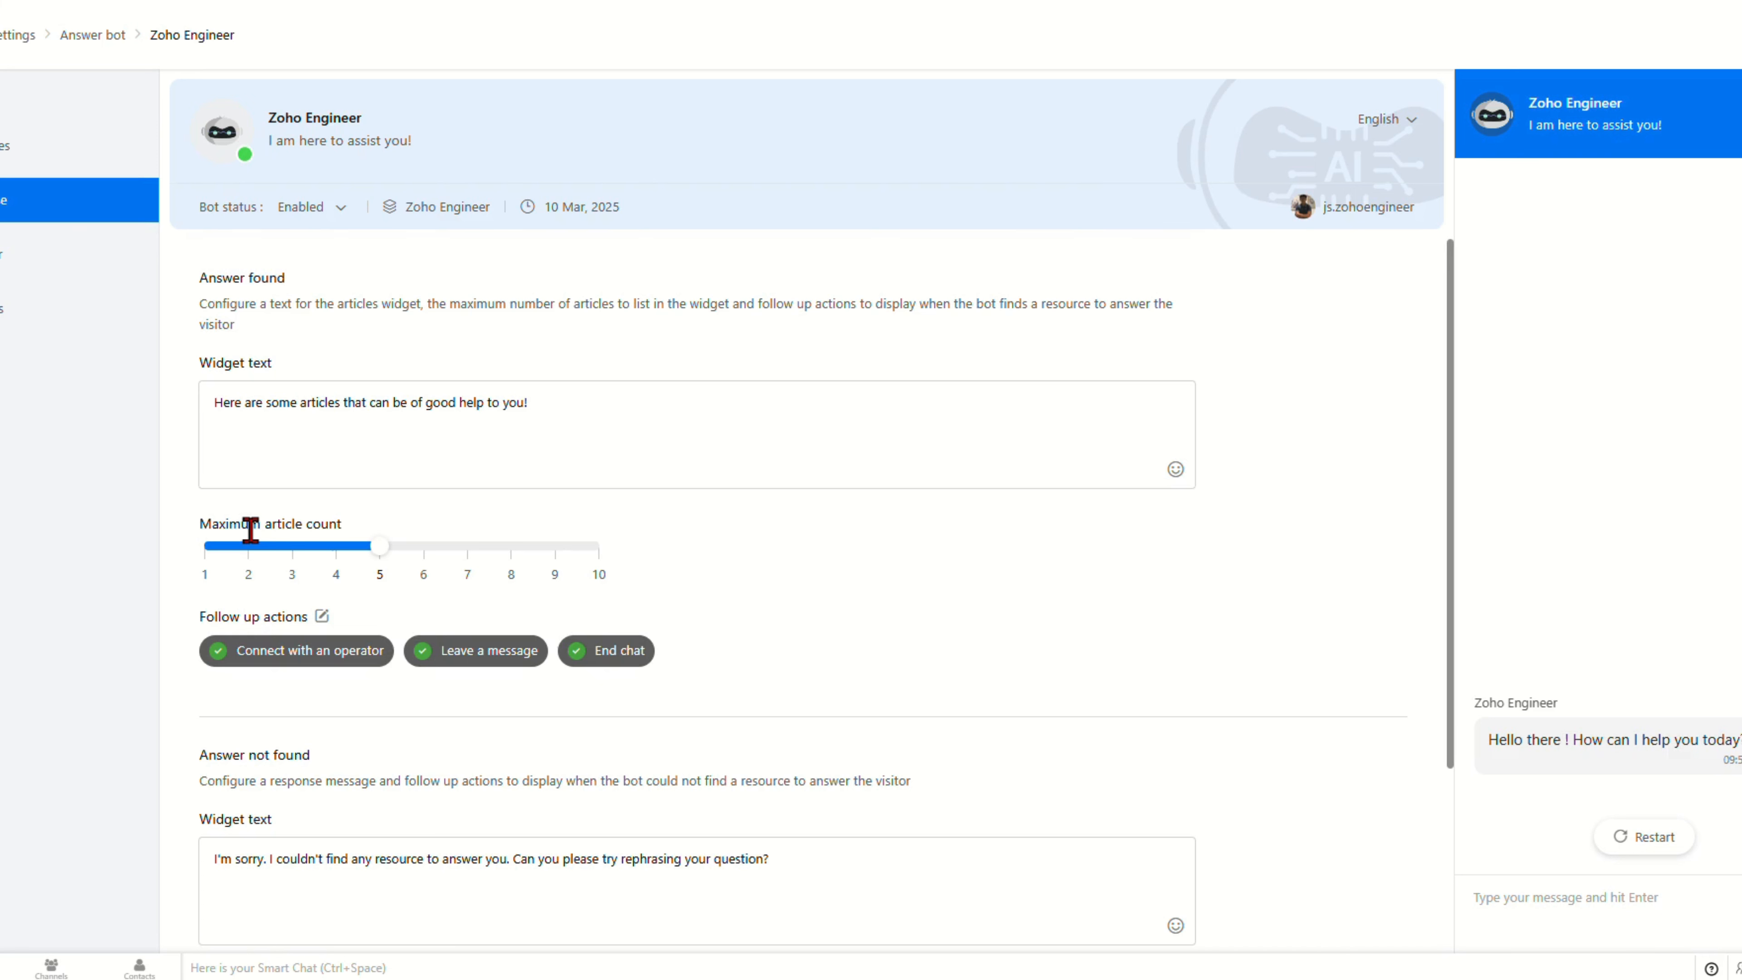
{"action": "scroll", "coordinate": [857, 671], "scroll_direction": "down", "scroll_amount": 3}
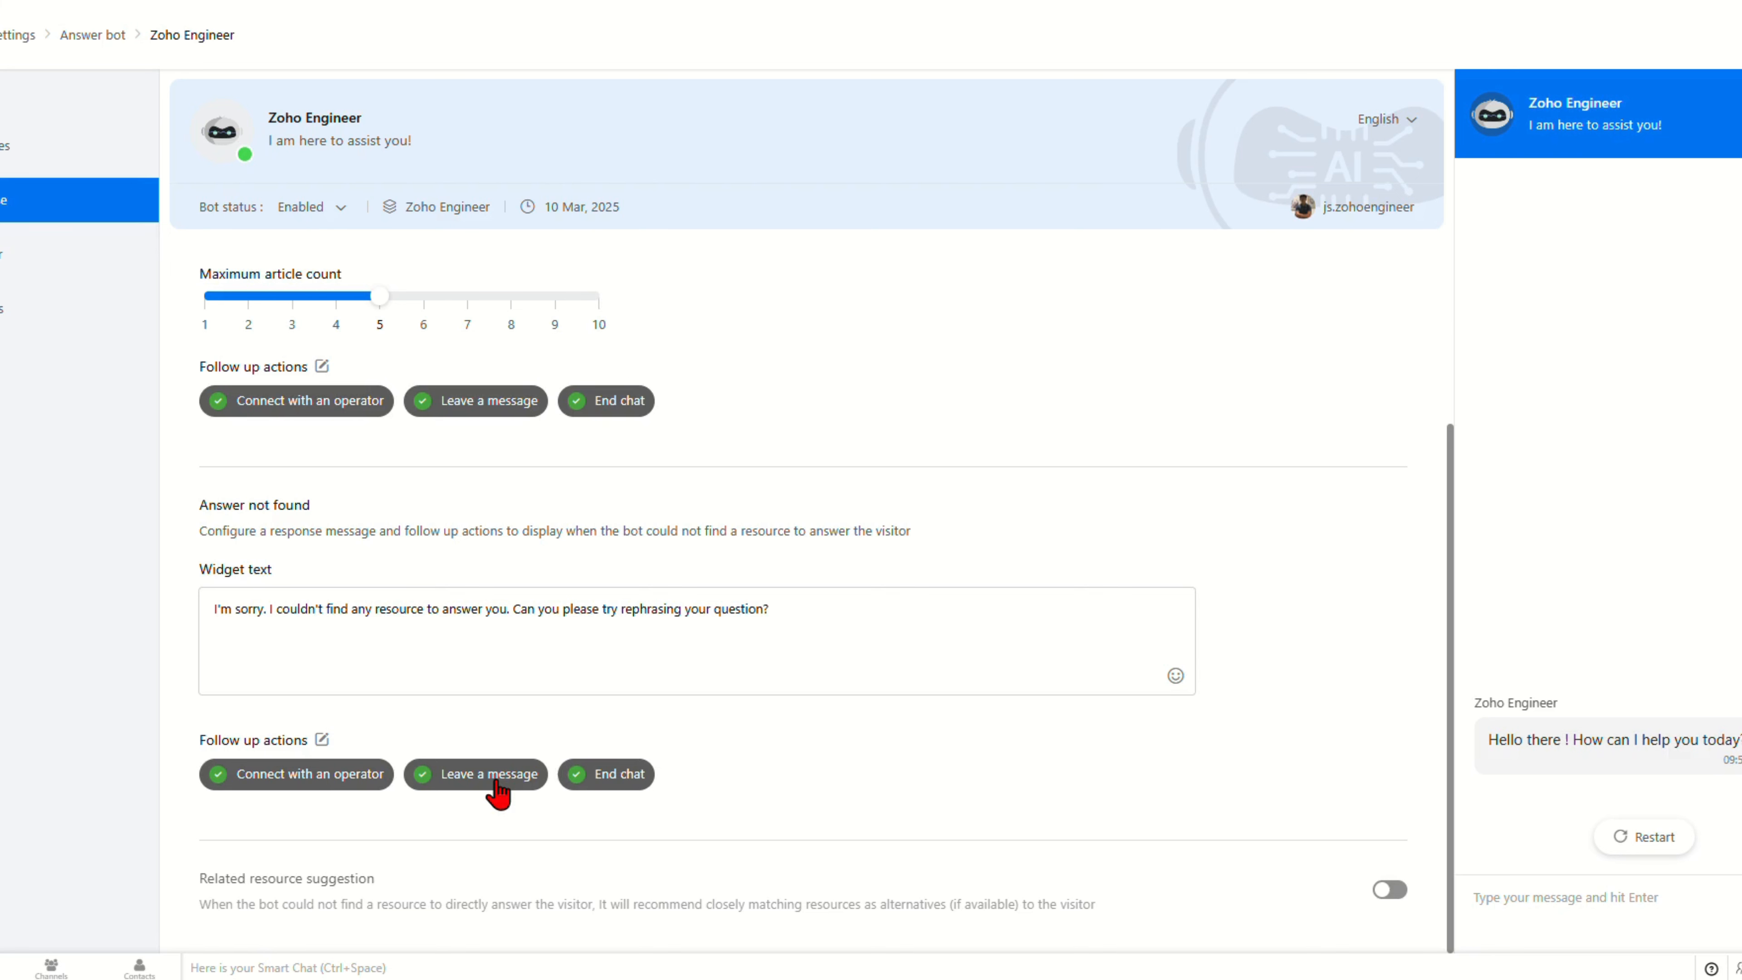
{"action": "left_click", "coordinate": [41, 273]}
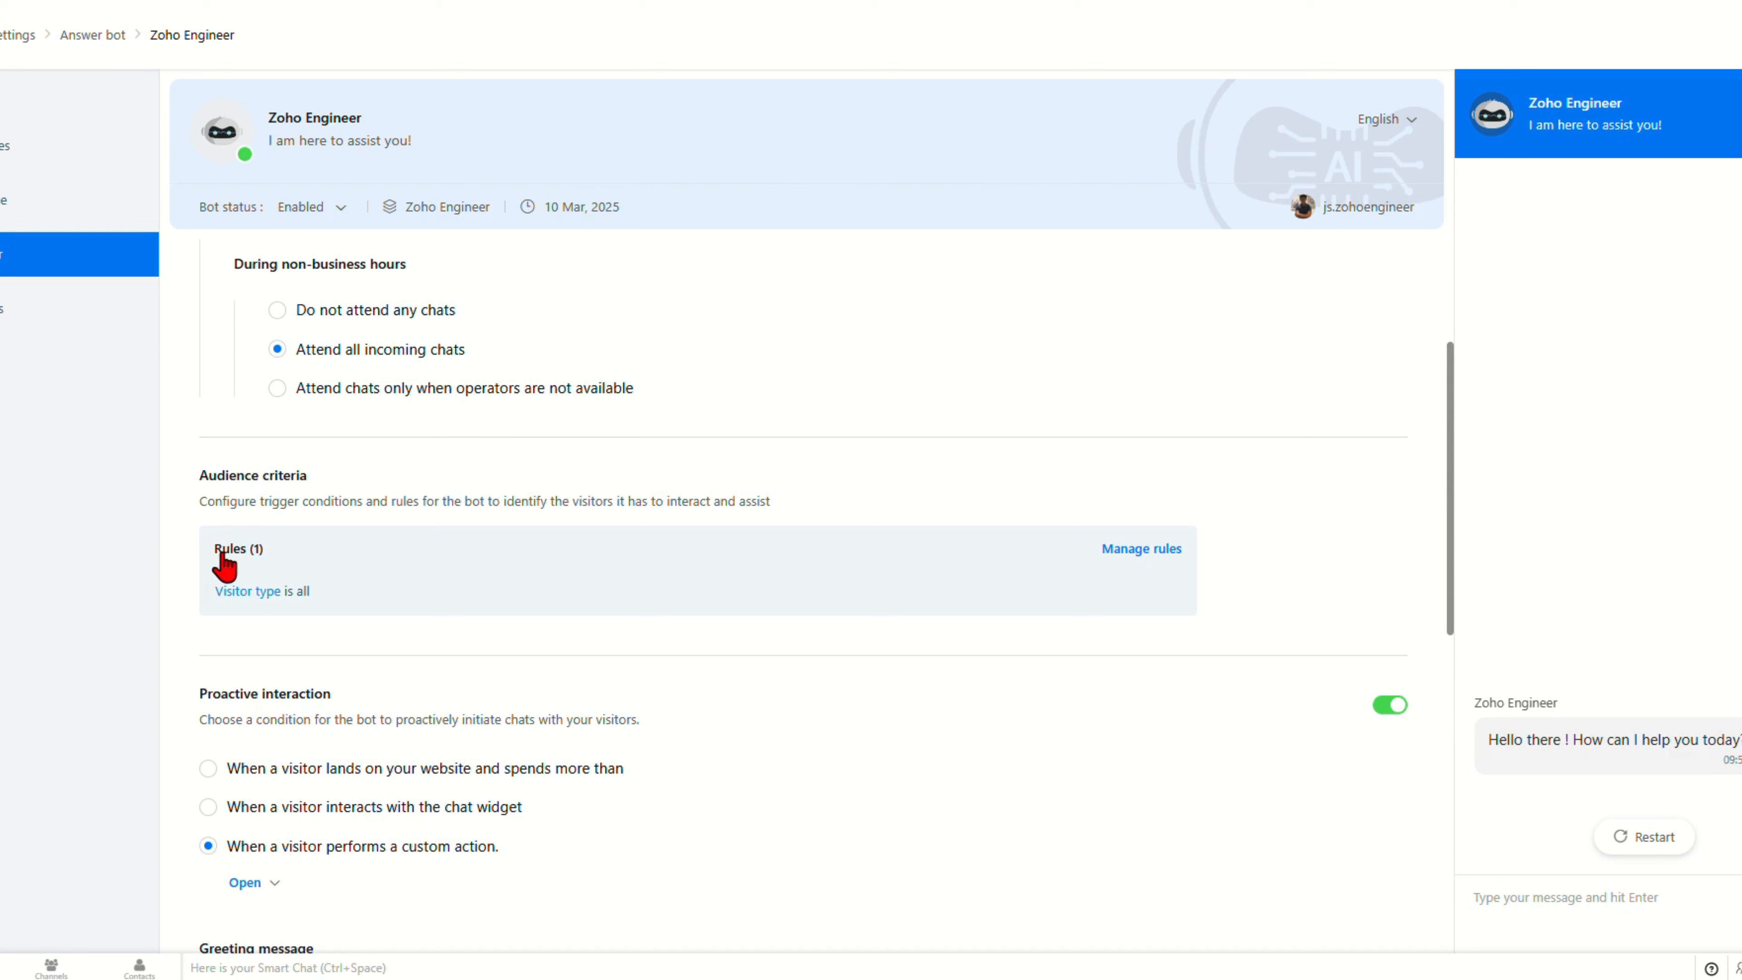
Step: Look through the greeting, response interval and handoff settings, then show the failure messages
{"action": "scroll", "coordinate": [494, 724], "scroll_direction": "down", "scroll_amount": 3}
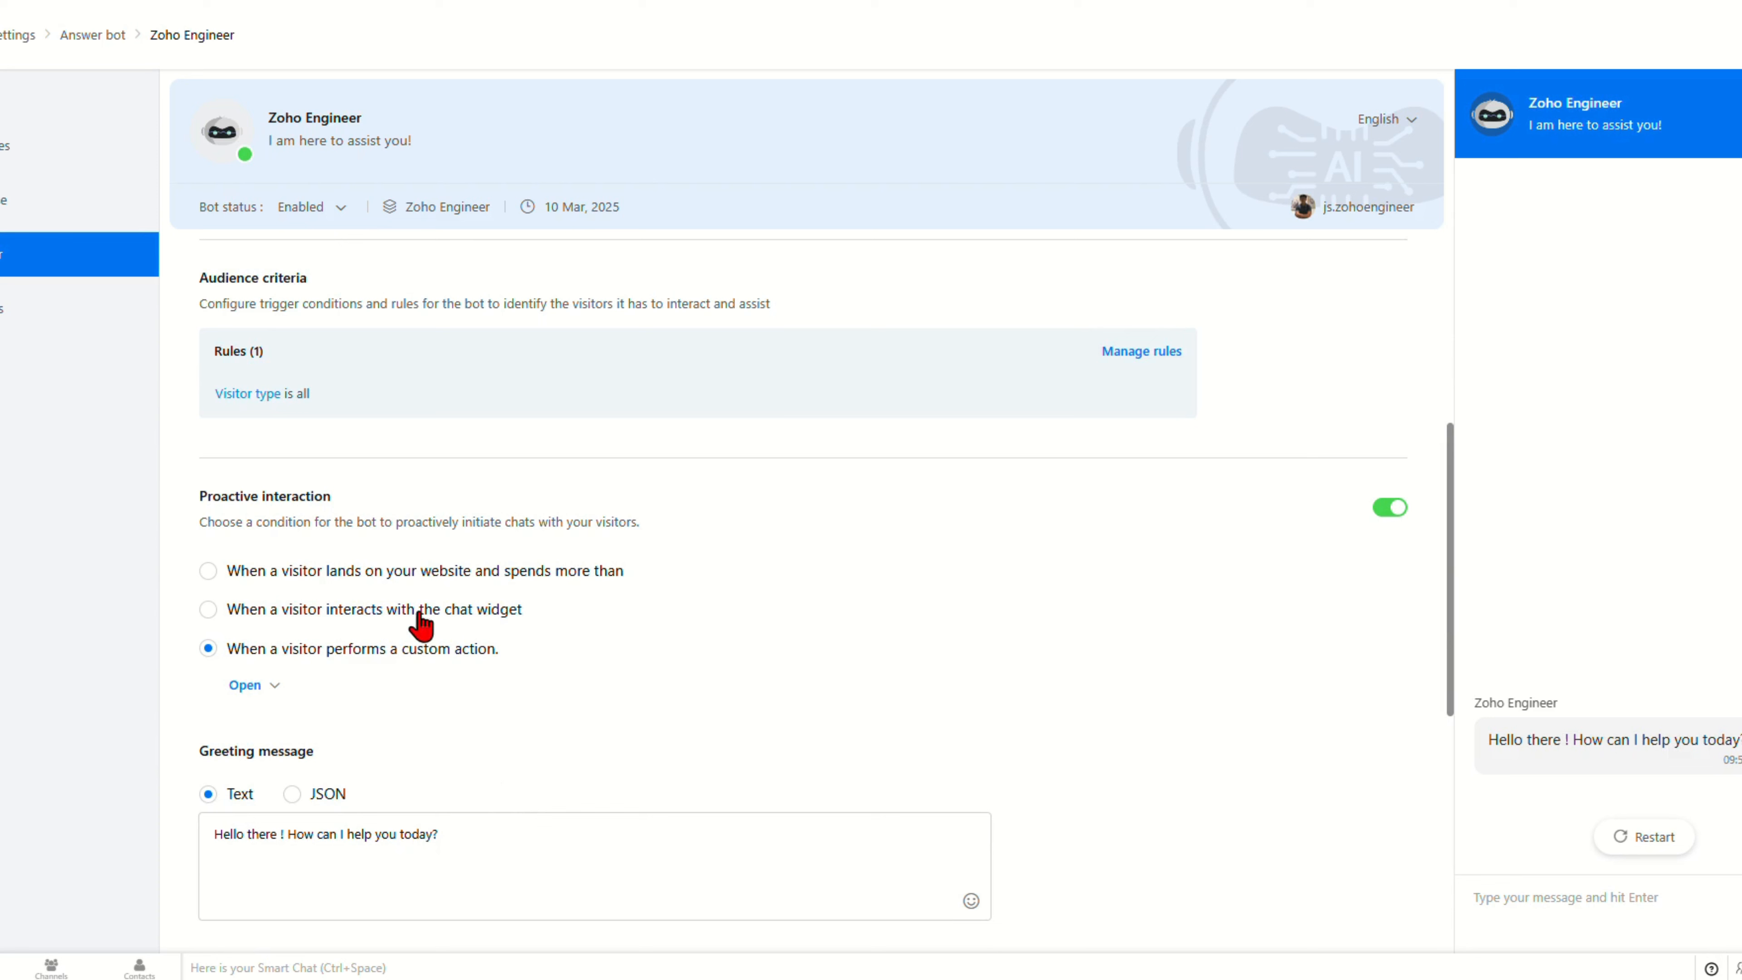
{"action": "scroll", "coordinate": [535, 821], "scroll_direction": "down", "scroll_amount": 4}
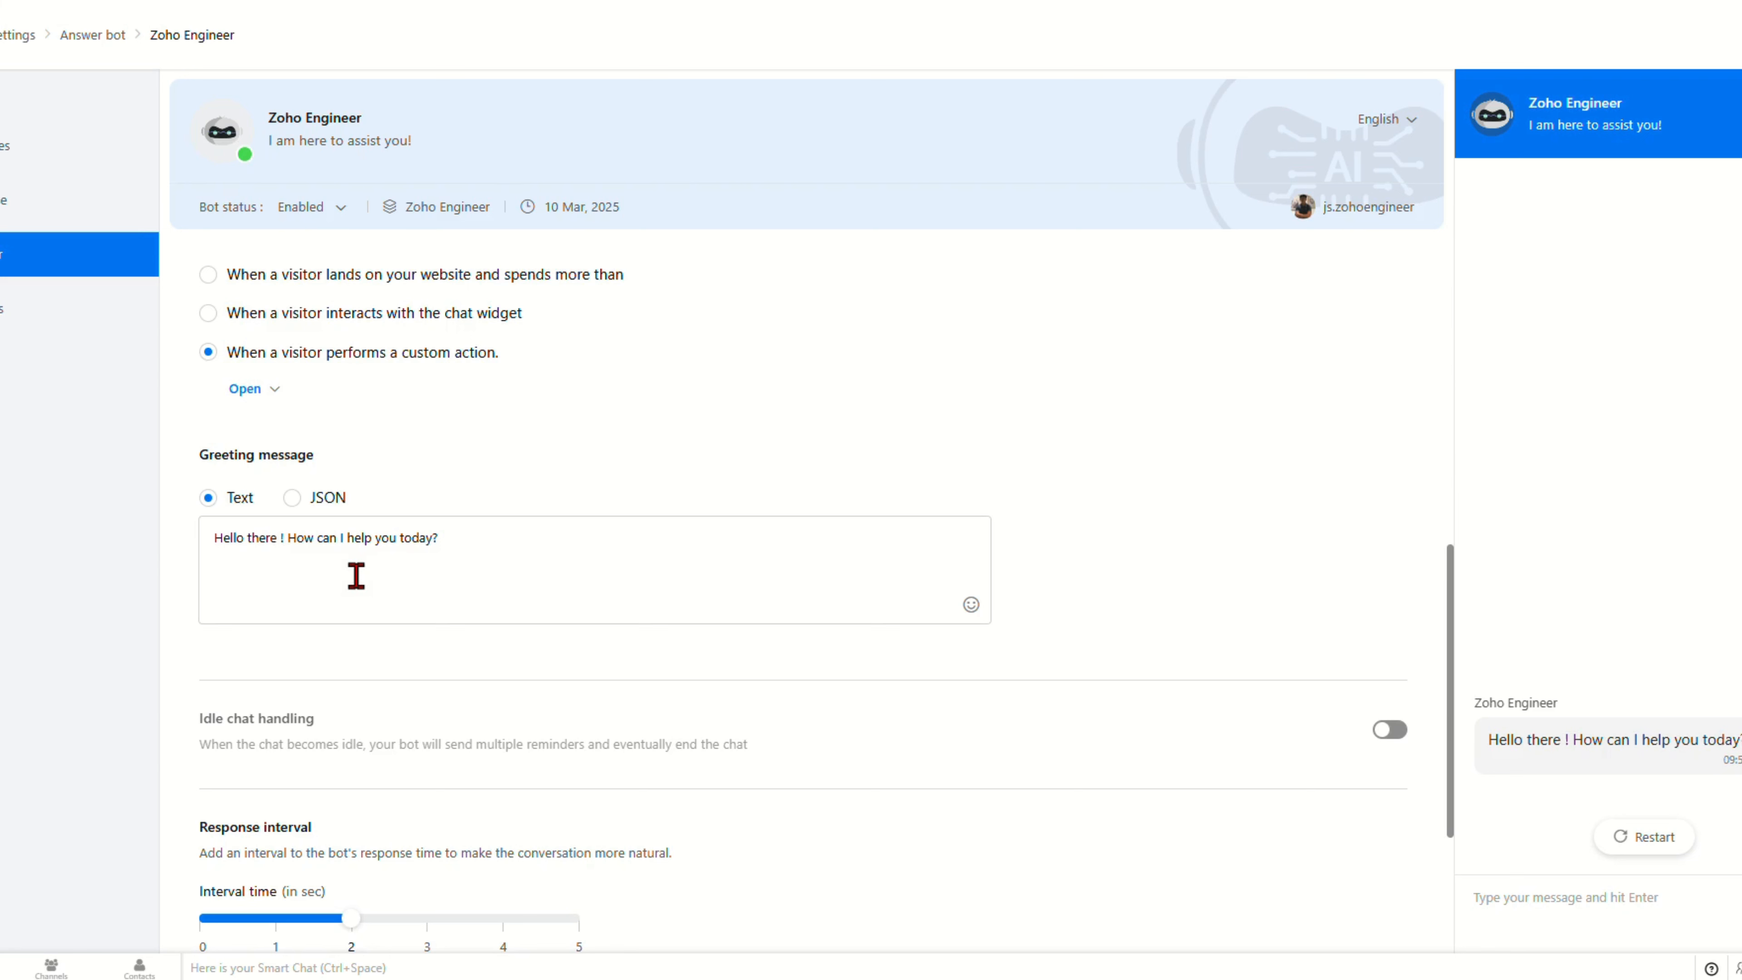
{"action": "scroll", "coordinate": [704, 820], "scroll_direction": "down", "scroll_amount": 3}
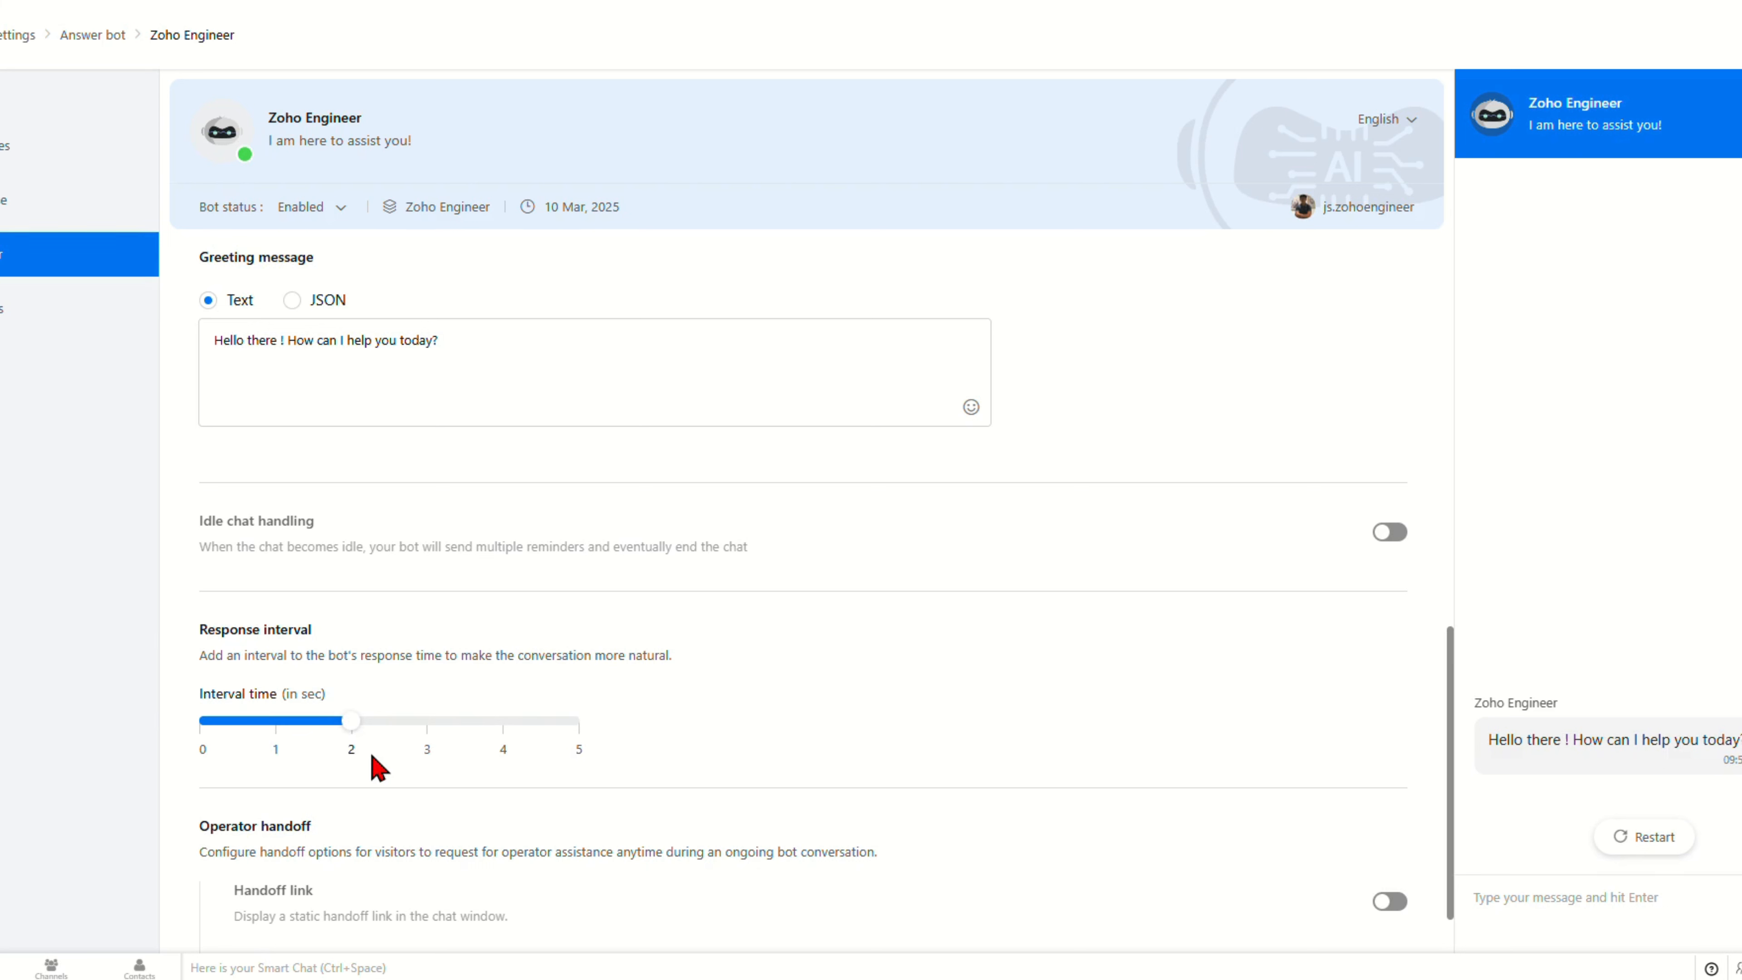
{"action": "scroll", "coordinate": [377, 769], "scroll_direction": "down", "scroll_amount": 1}
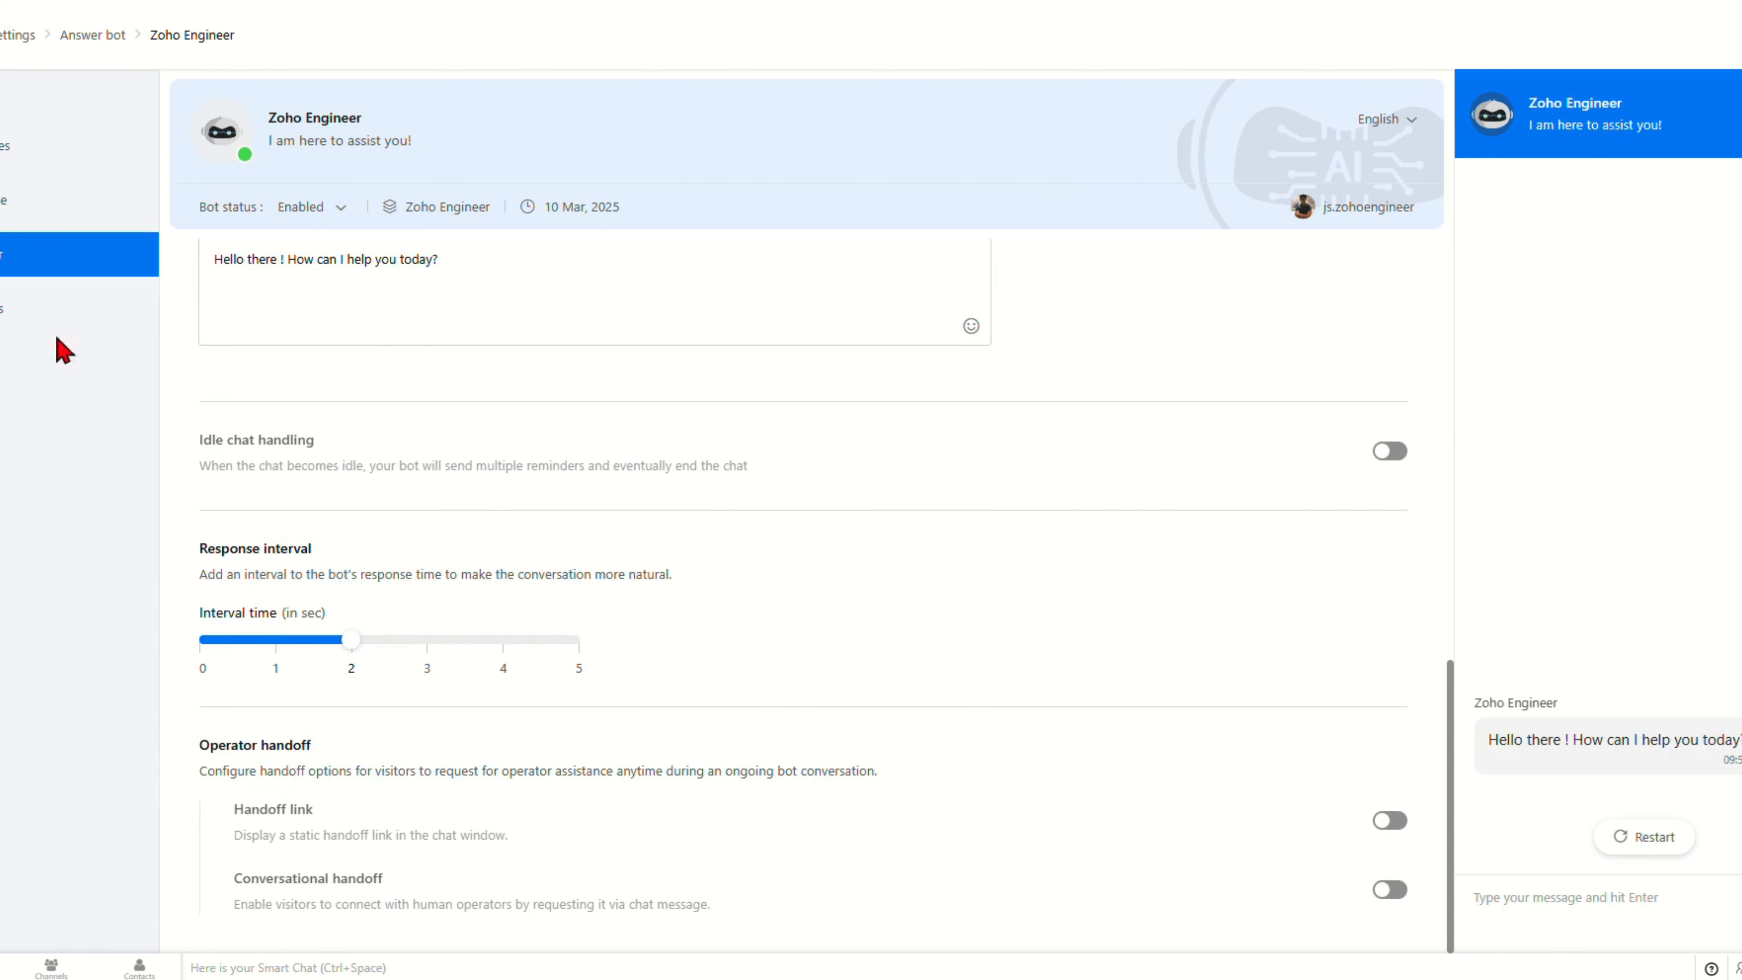
{"action": "left_click", "coordinate": [10, 314]}
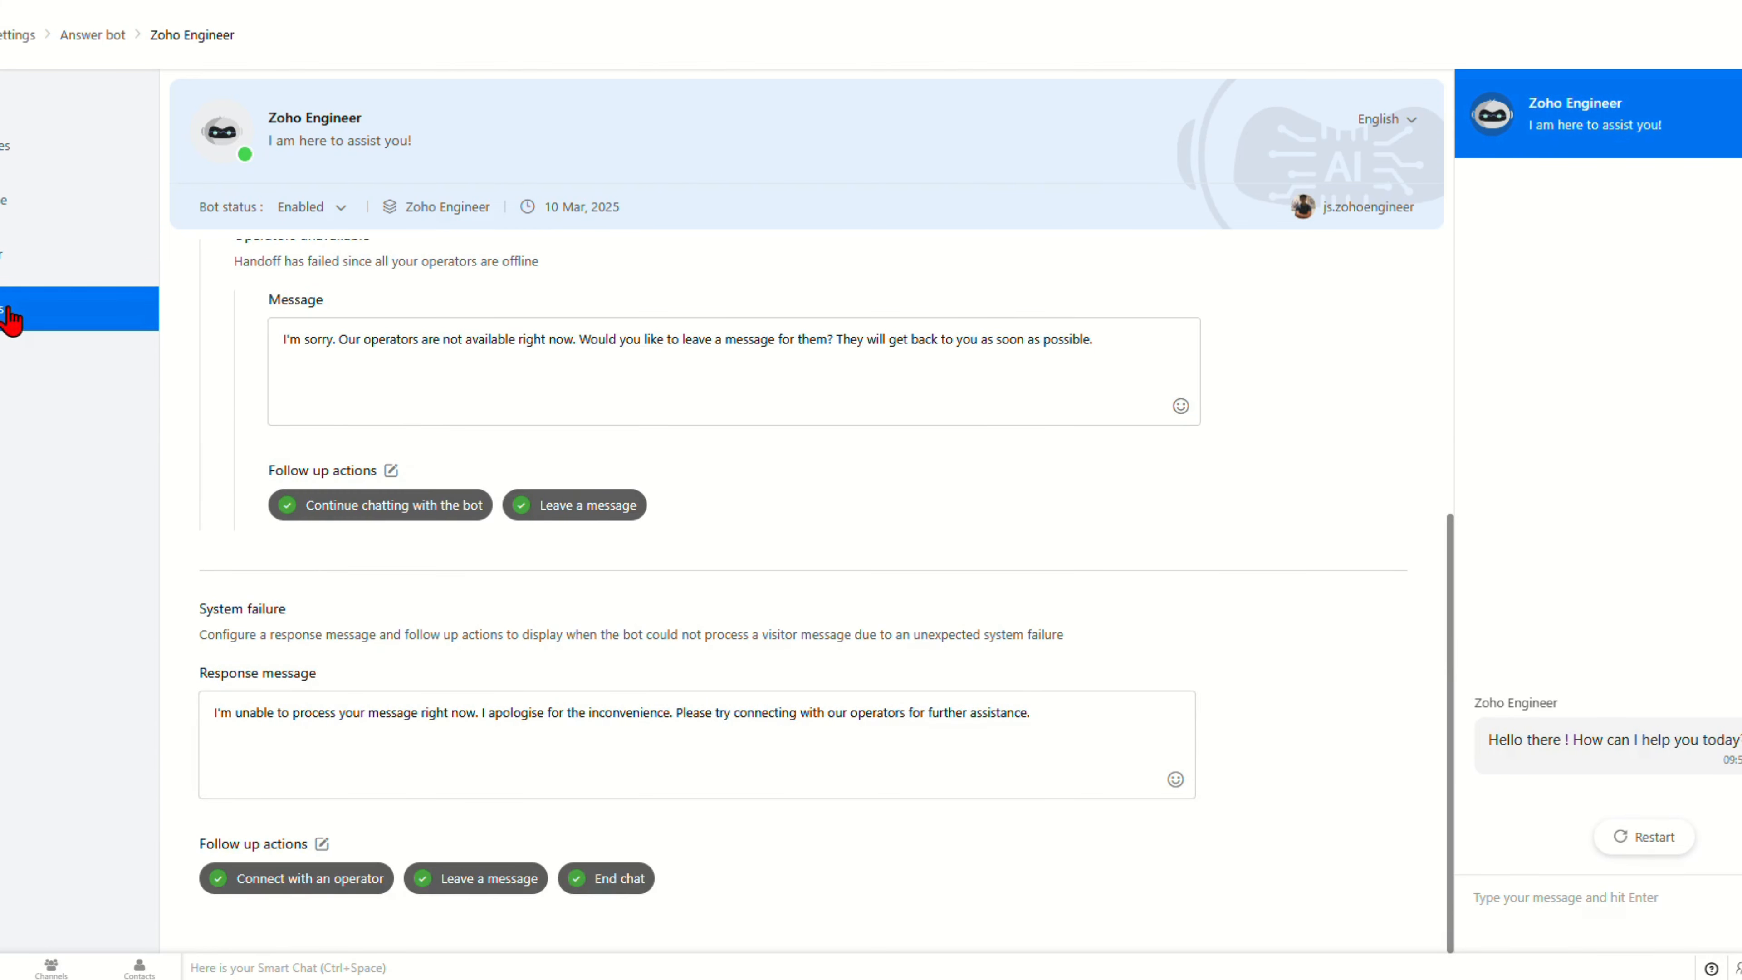
Step: Scroll the handoff and system failure messages and select the Operators unavailable text
{"action": "scroll", "coordinate": [874, 469], "scroll_direction": "up", "scroll_amount": 1}
{"action": "scroll", "coordinate": [875, 469], "scroll_direction": "up", "scroll_amount": 2}
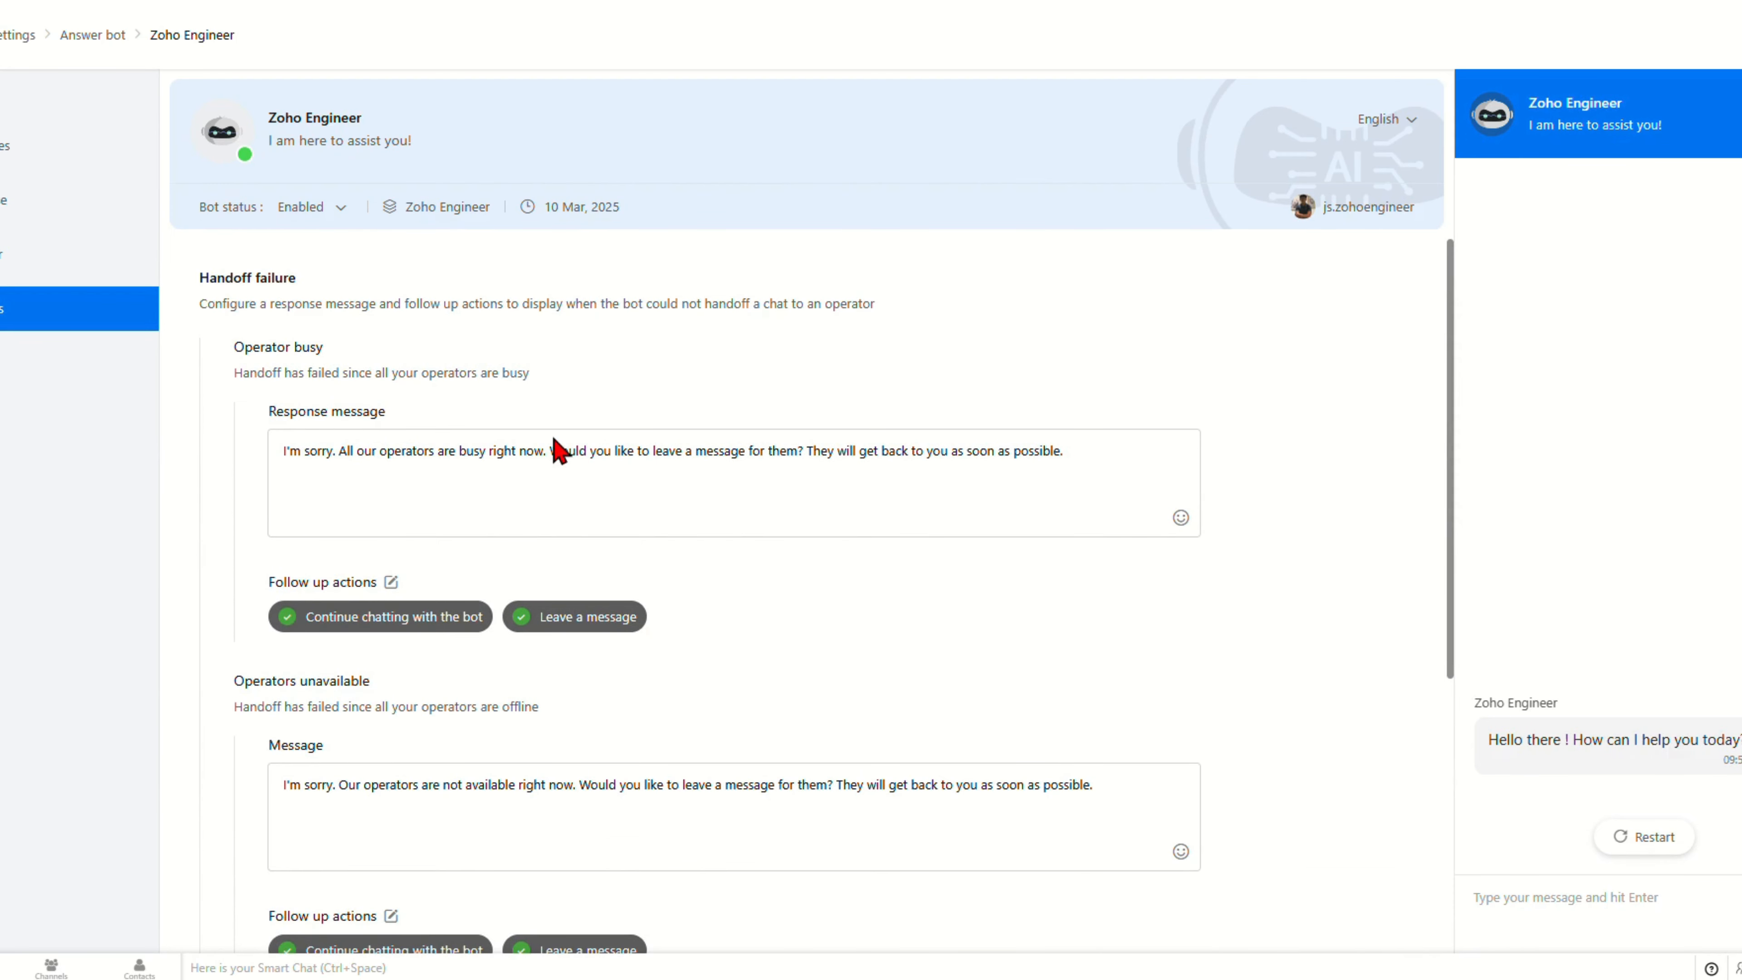
{"action": "scroll", "coordinate": [976, 518], "scroll_direction": "down", "scroll_amount": 3}
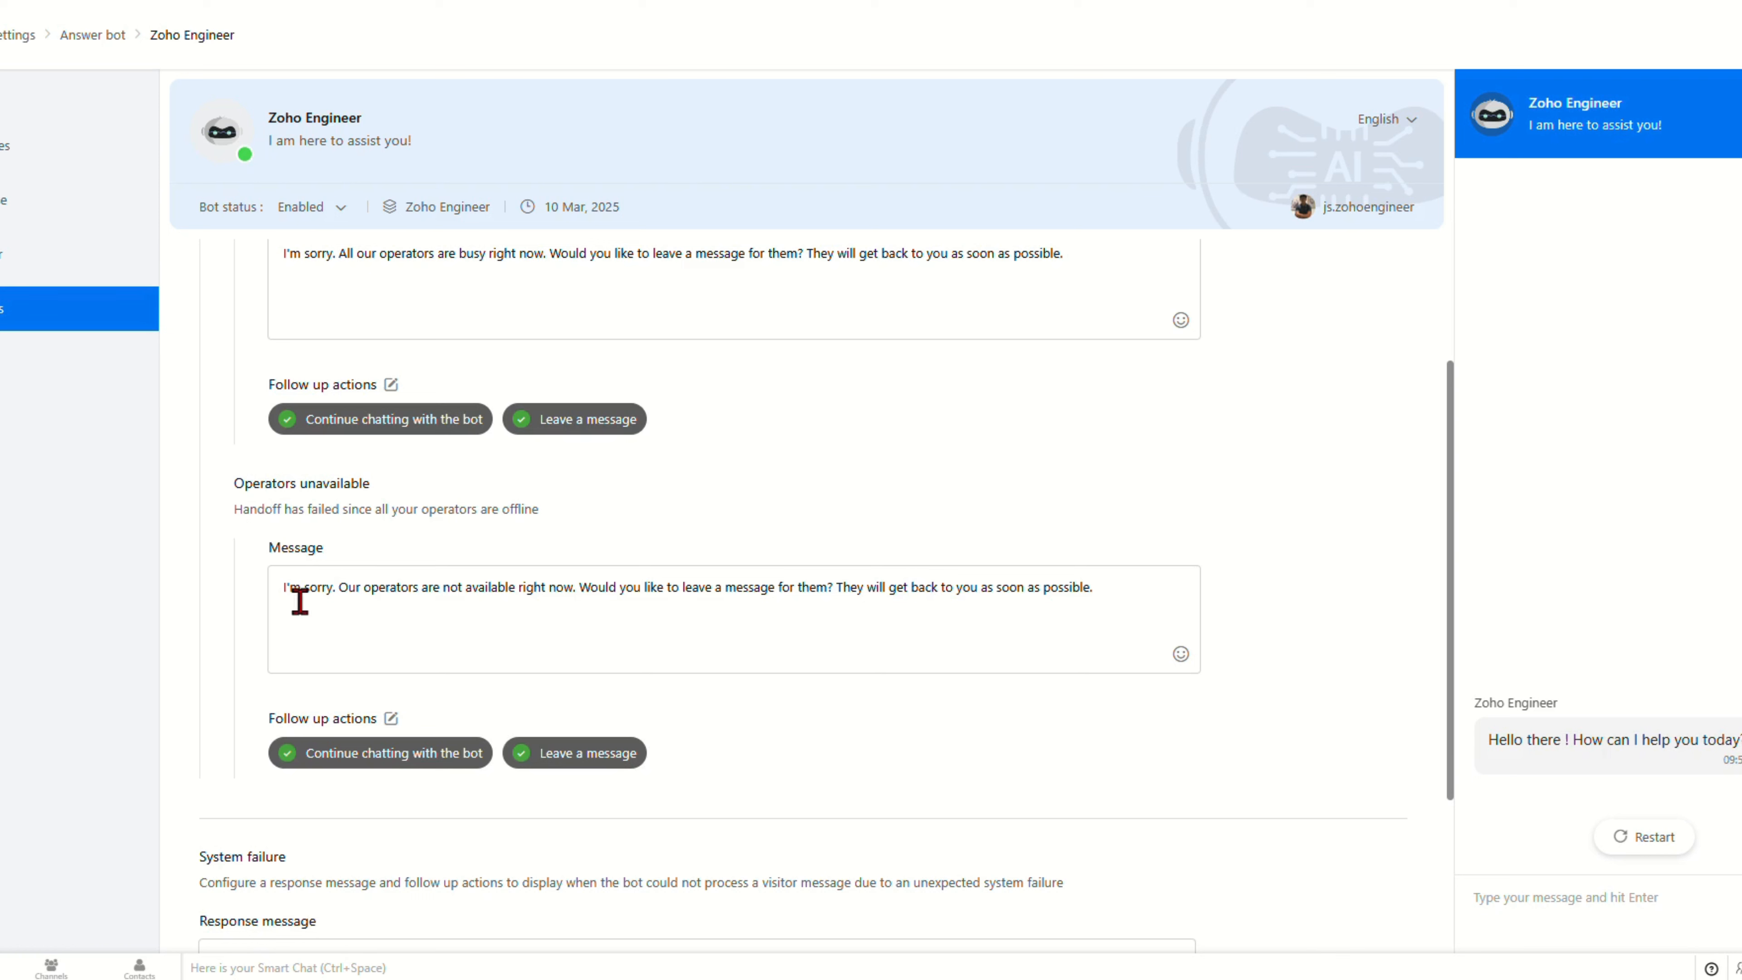
{"action": "left_click_drag", "start_coordinate": [295, 594], "coordinate": [876, 596]}
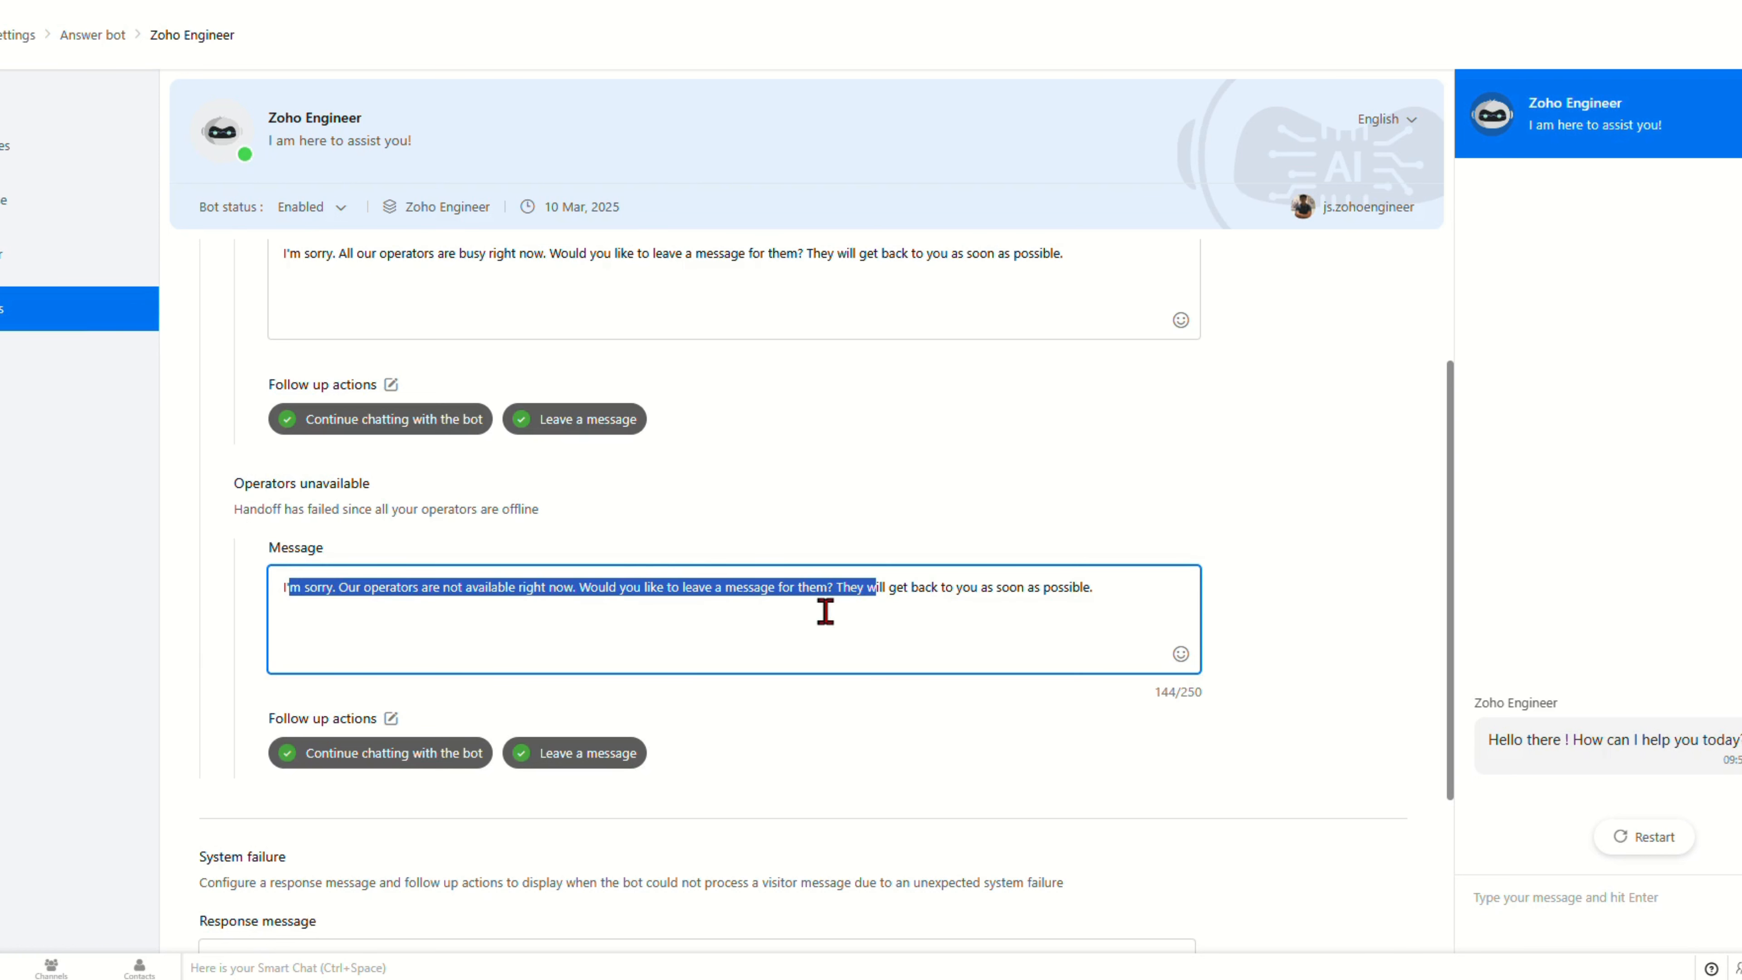
{"action": "scroll", "coordinate": [656, 740], "scroll_direction": "down", "scroll_amount": 3}
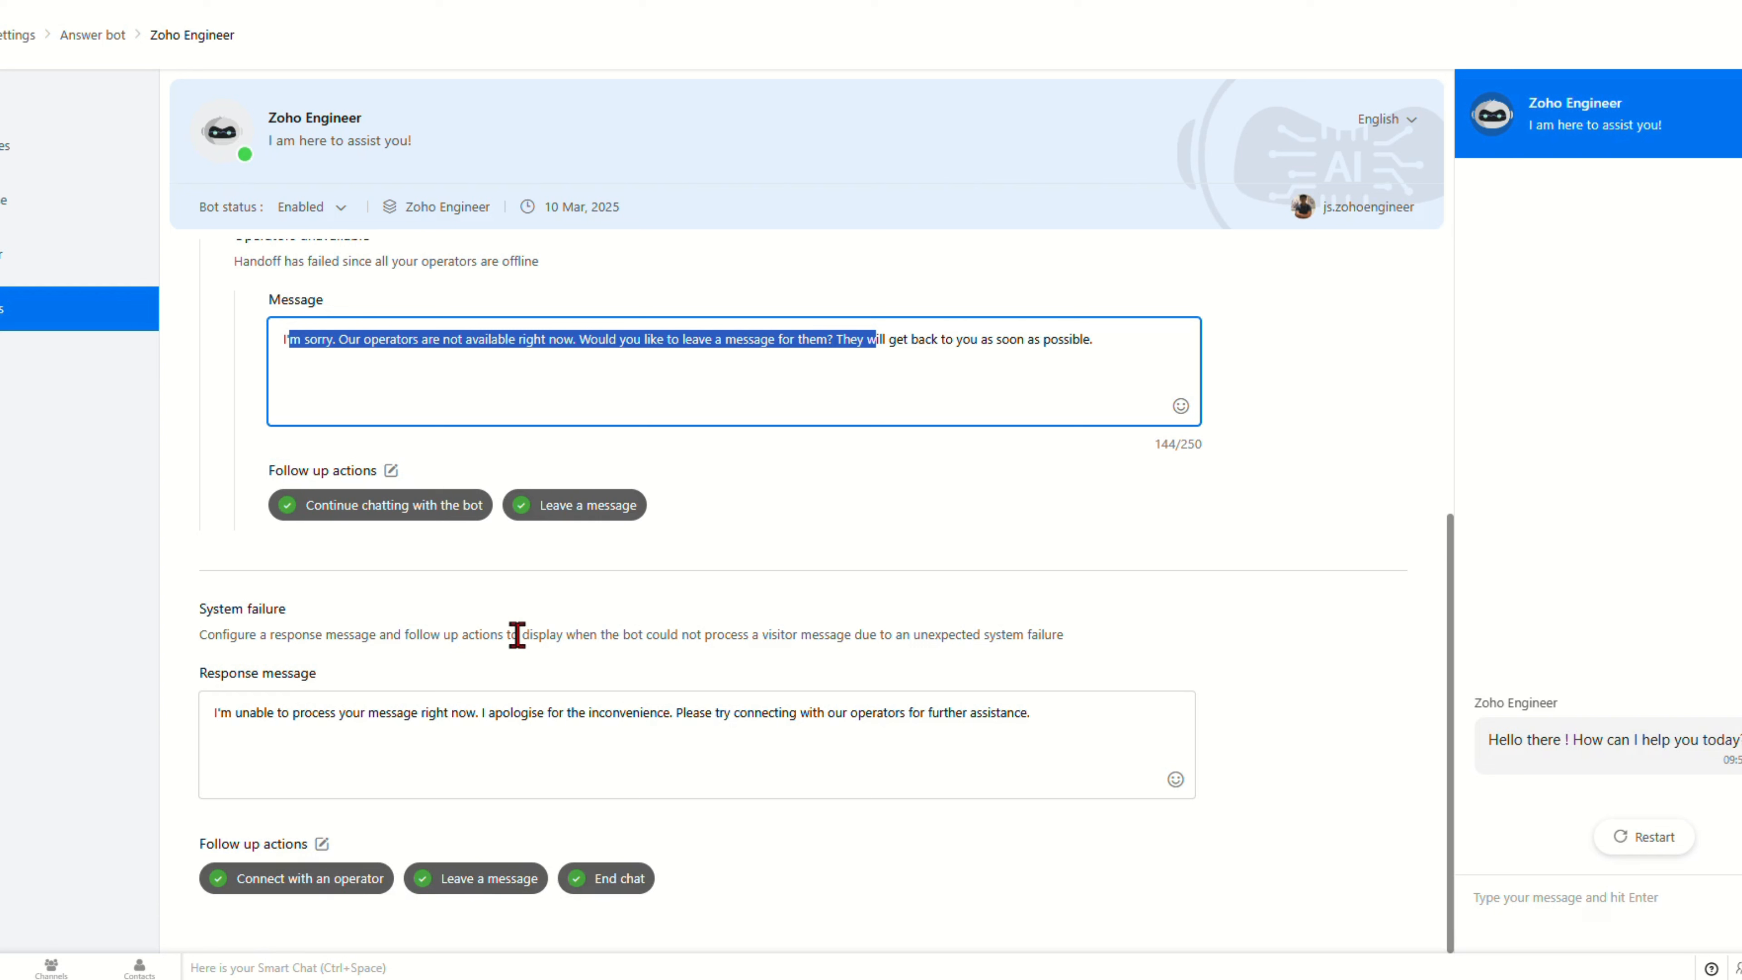
{"action": "scroll", "coordinate": [518, 635], "scroll_direction": "up", "scroll_amount": 6}
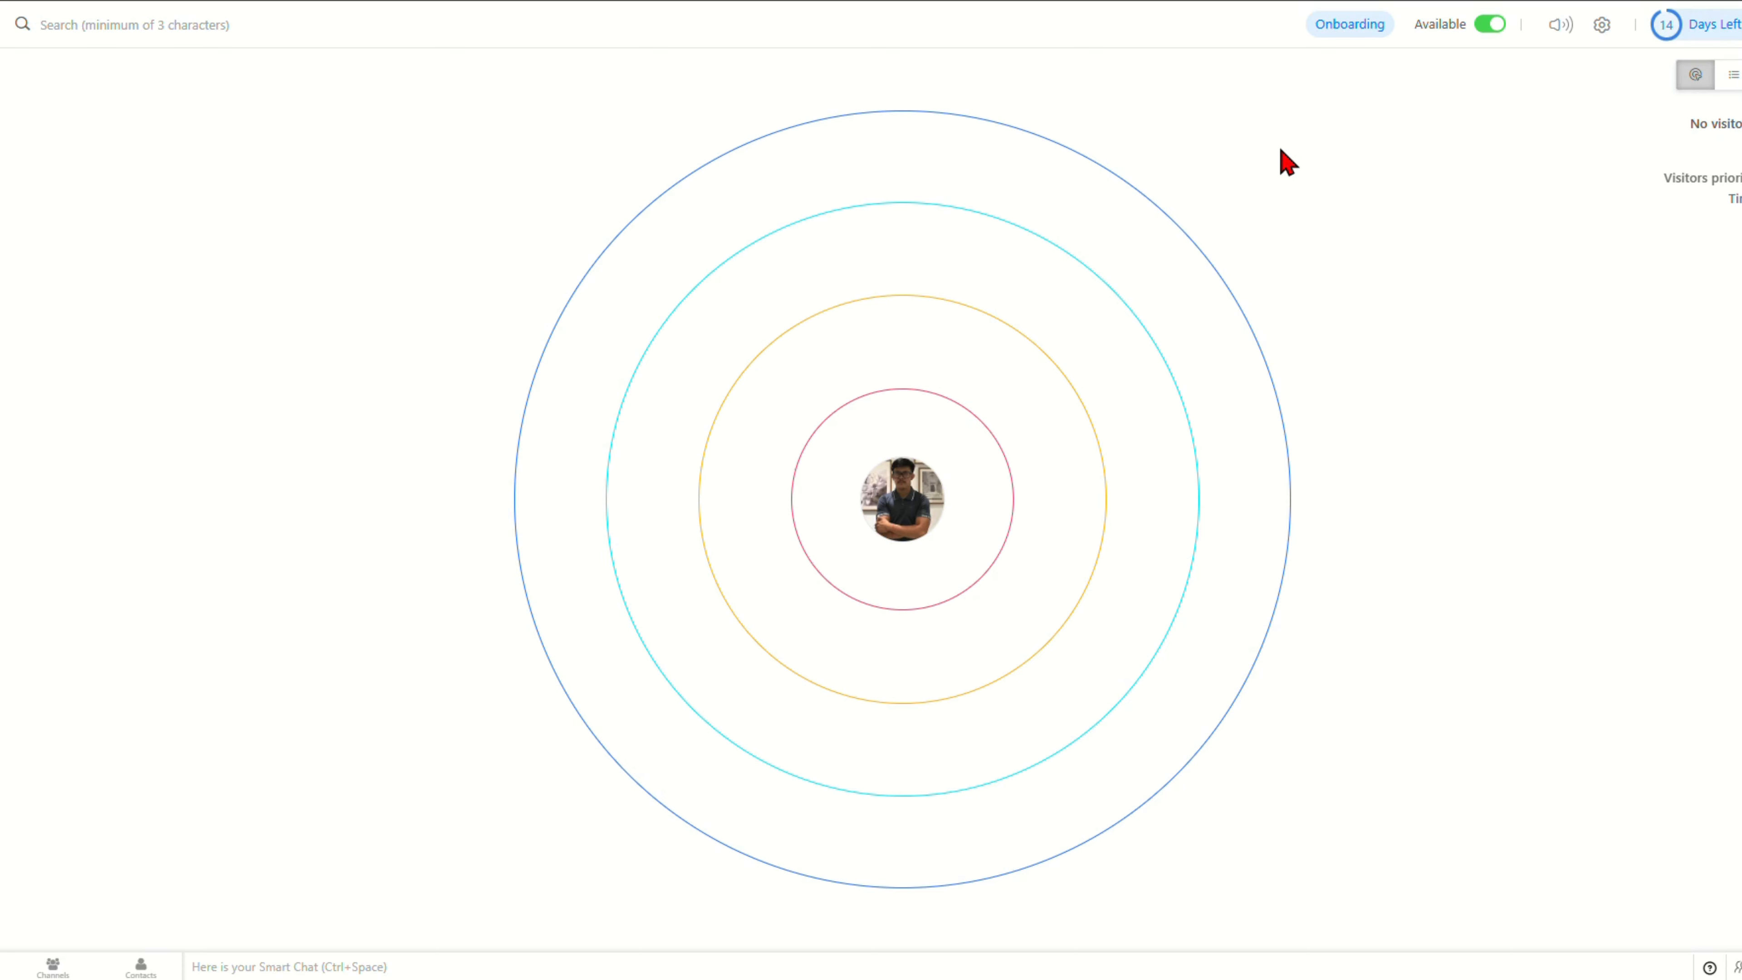
Step: Open the Zobot list from Settings to see the enabled My Zobot
{"action": "left_click", "coordinate": [1607, 26]}
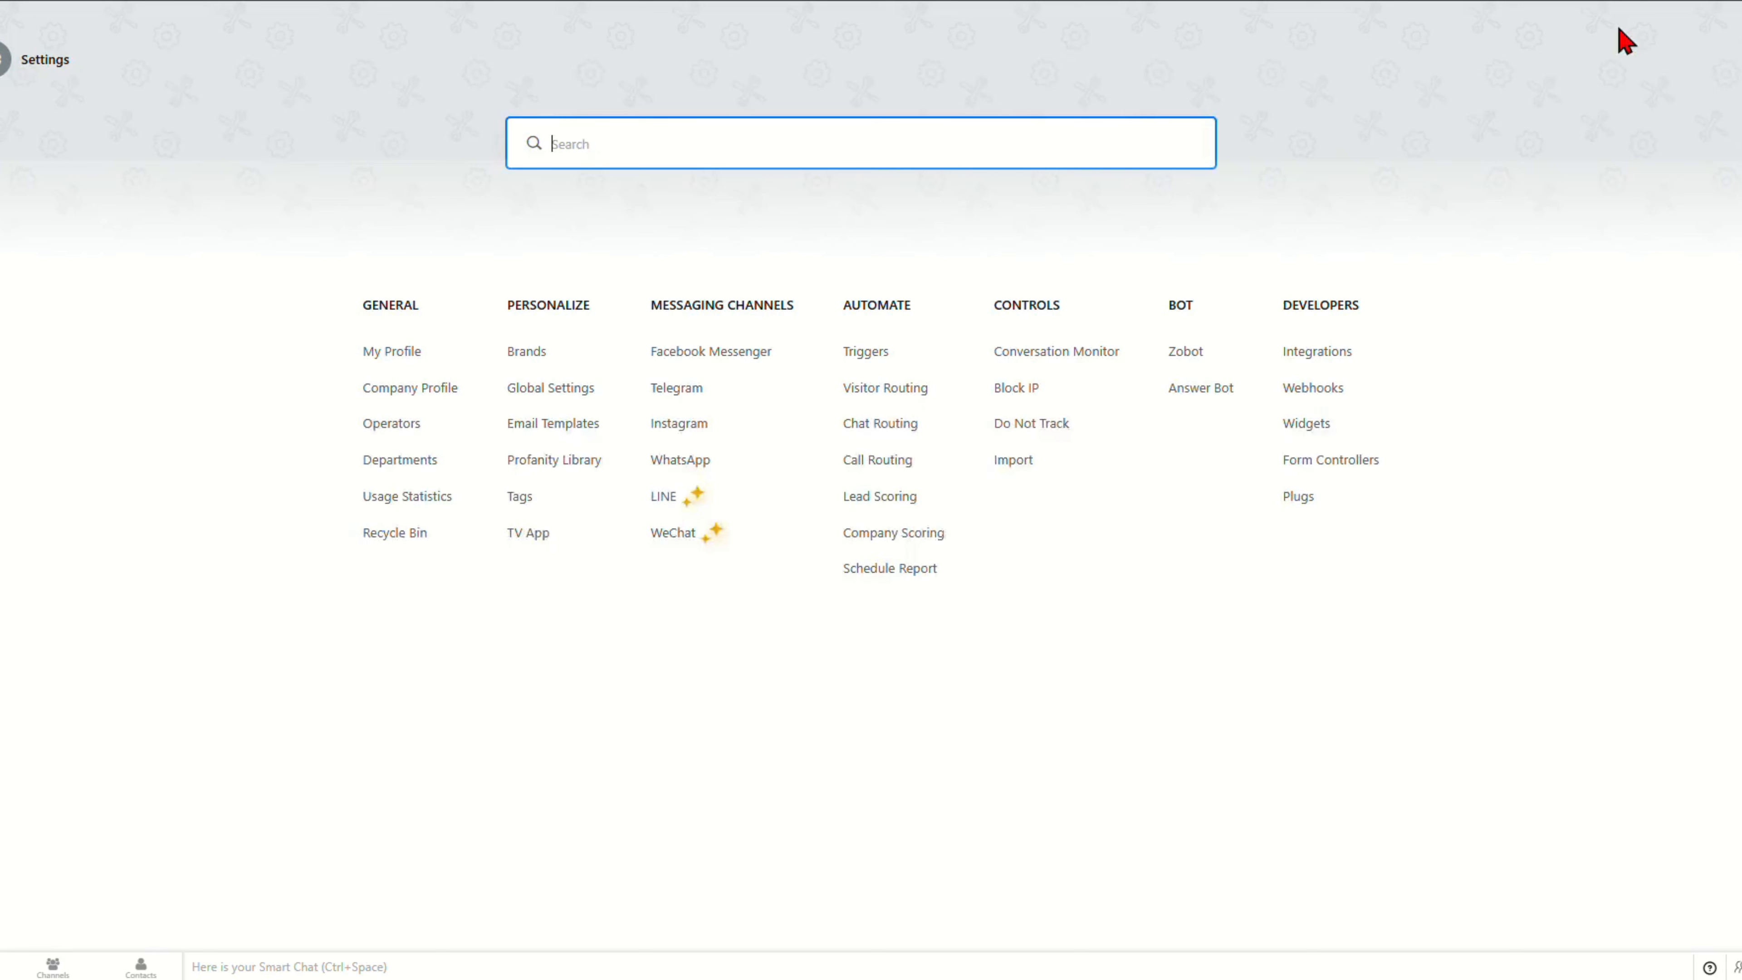
{"action": "left_click", "coordinate": [1186, 354]}
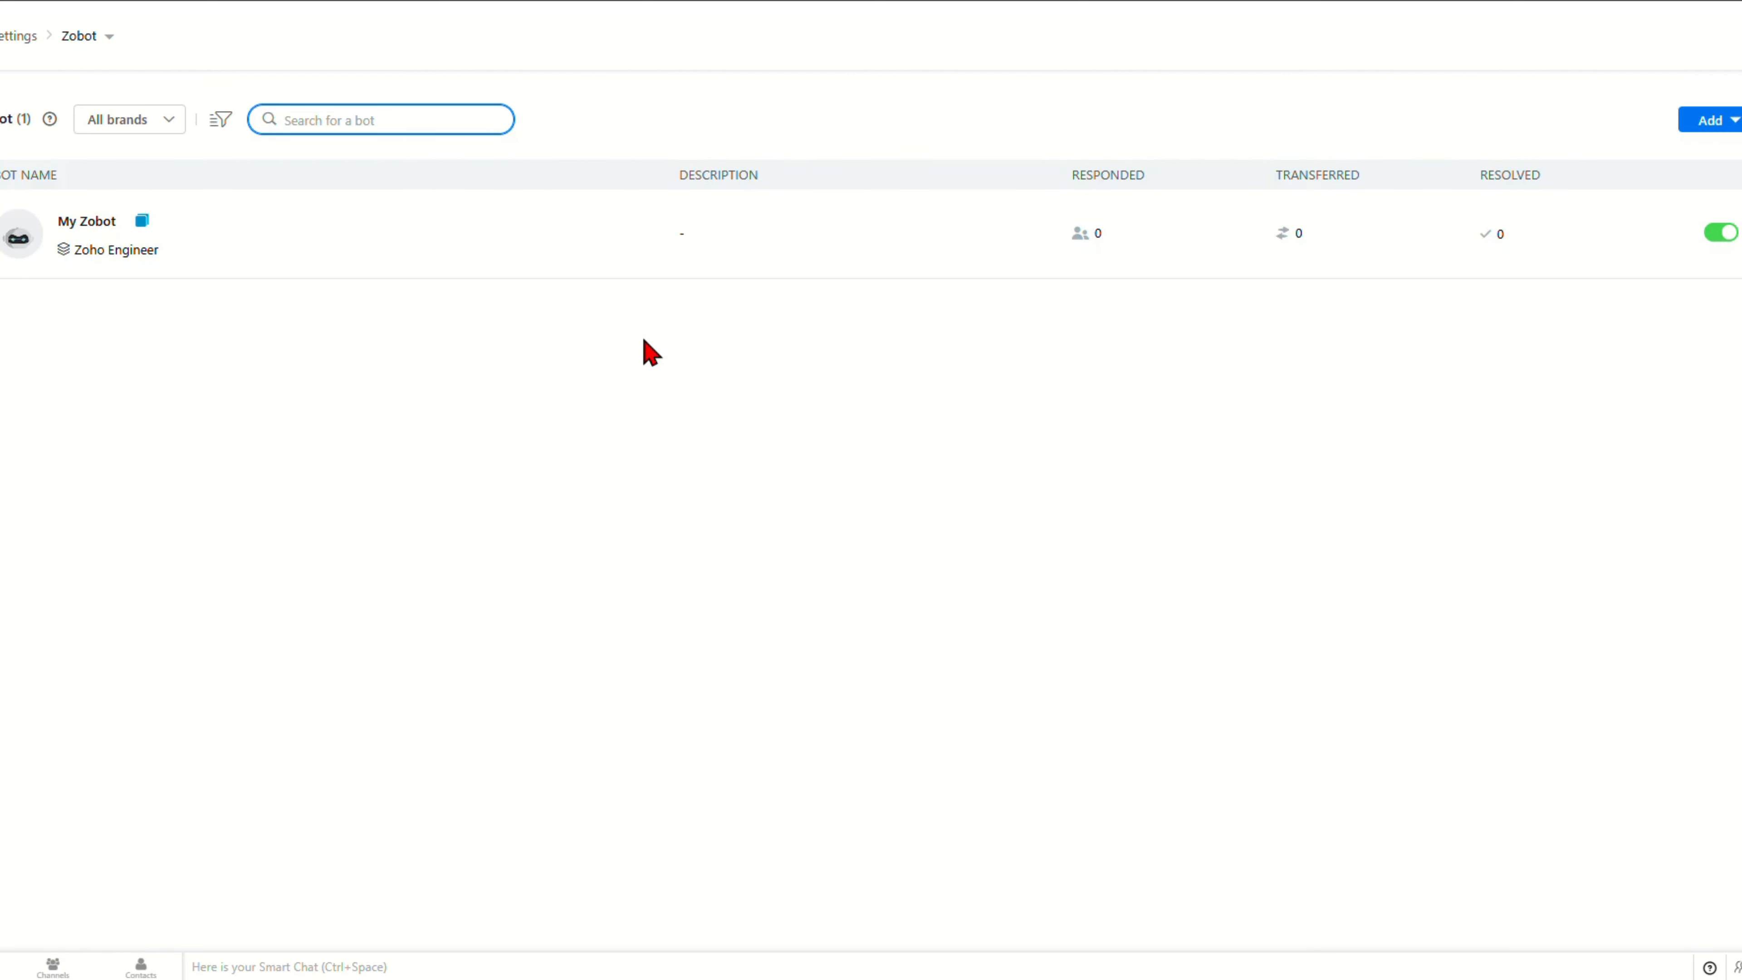
Step: Open My Zobot's conversation flow in the codeless Bot builder canvas
{"action": "left_click", "coordinate": [93, 229]}
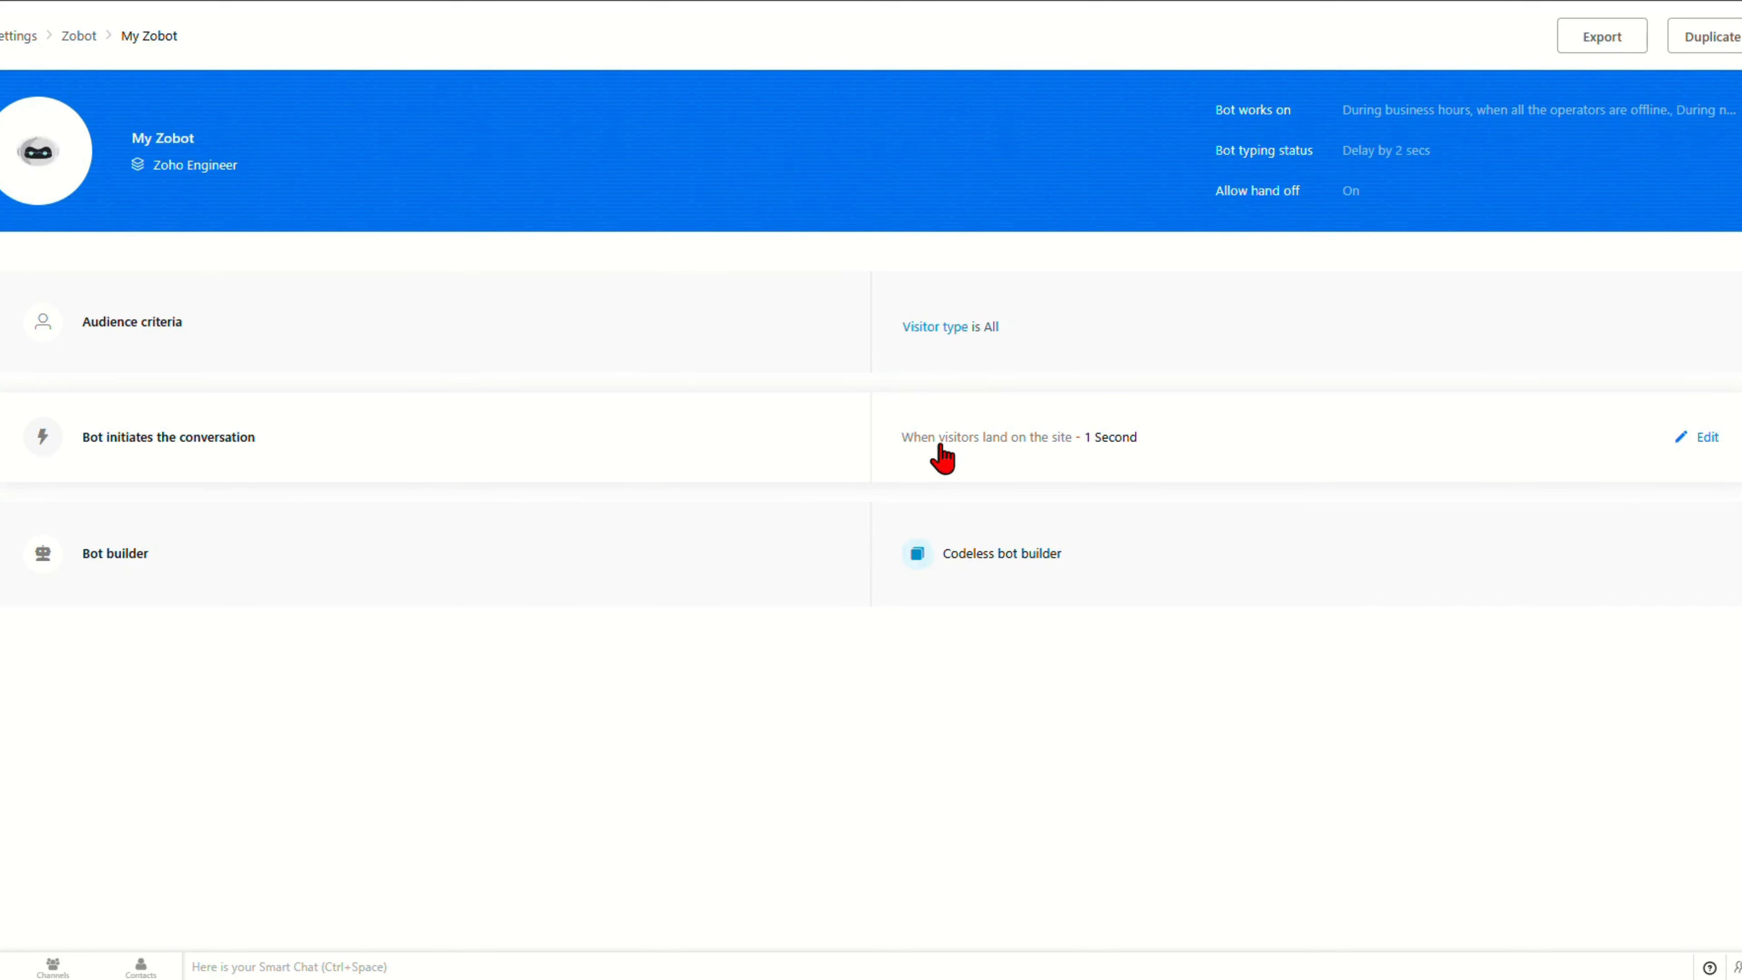
{"action": "left_click", "coordinate": [132, 572]}
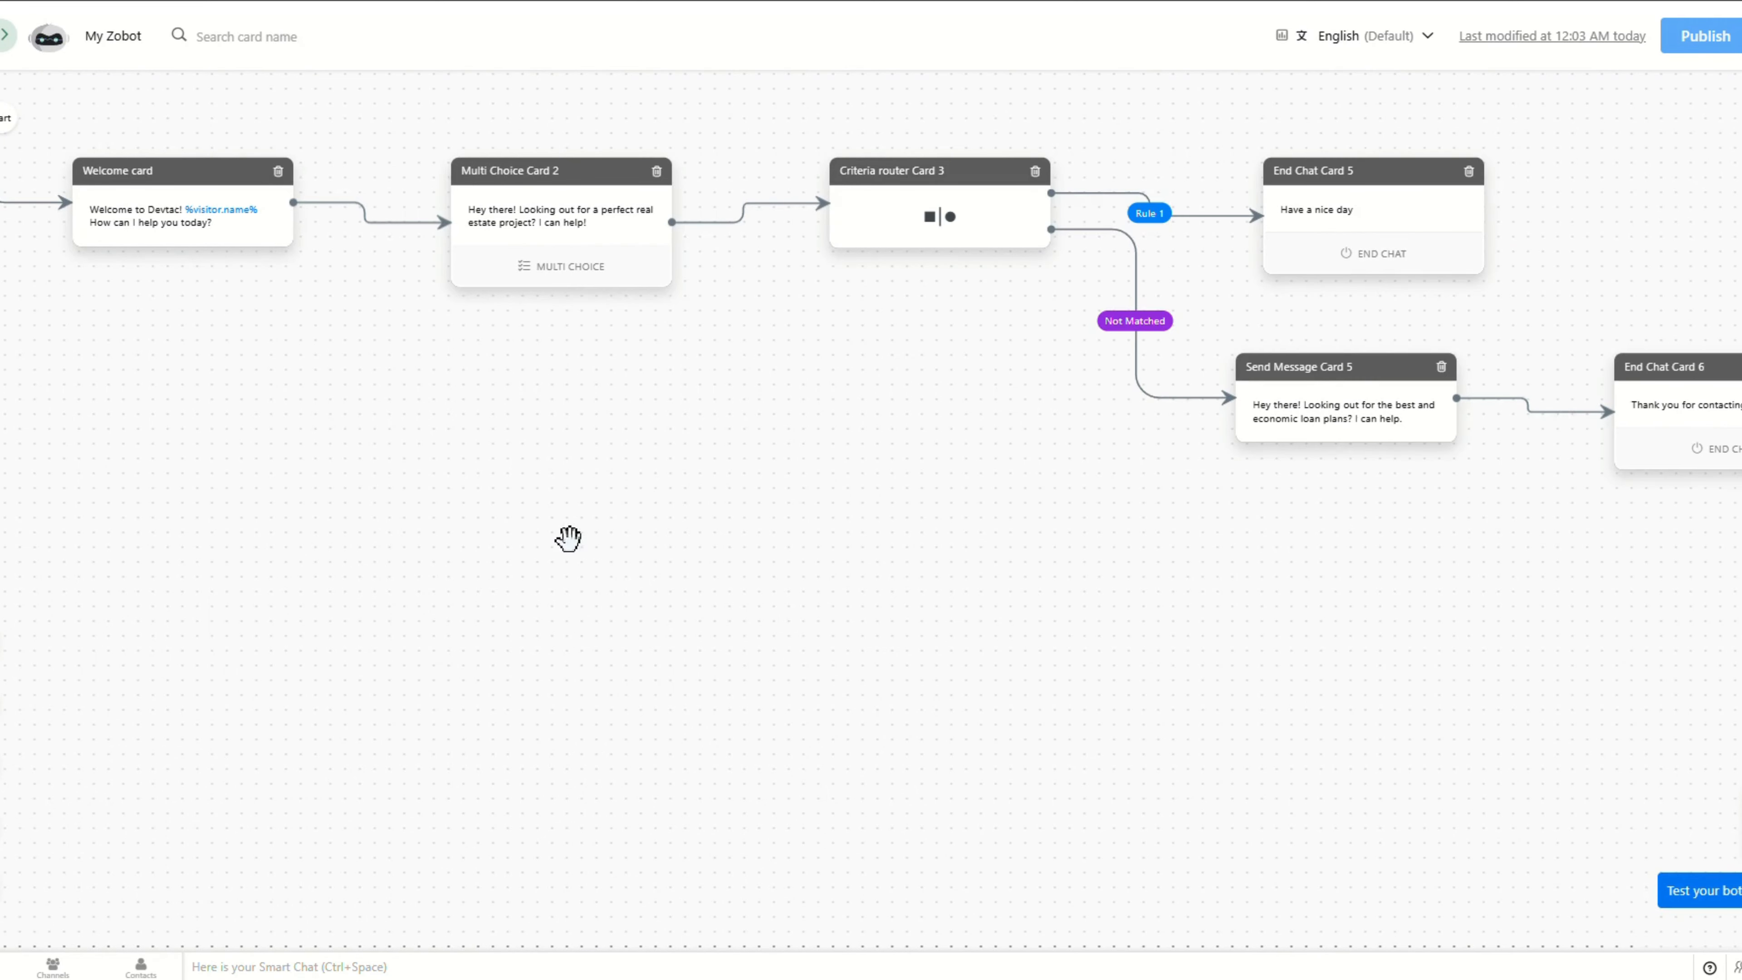
Step: Inspect Criteria router Card 3's 'I want to buy' rule, then start a bot test
{"action": "left_click", "coordinate": [208, 233]}
{"action": "left_click", "coordinate": [1699, 892]}
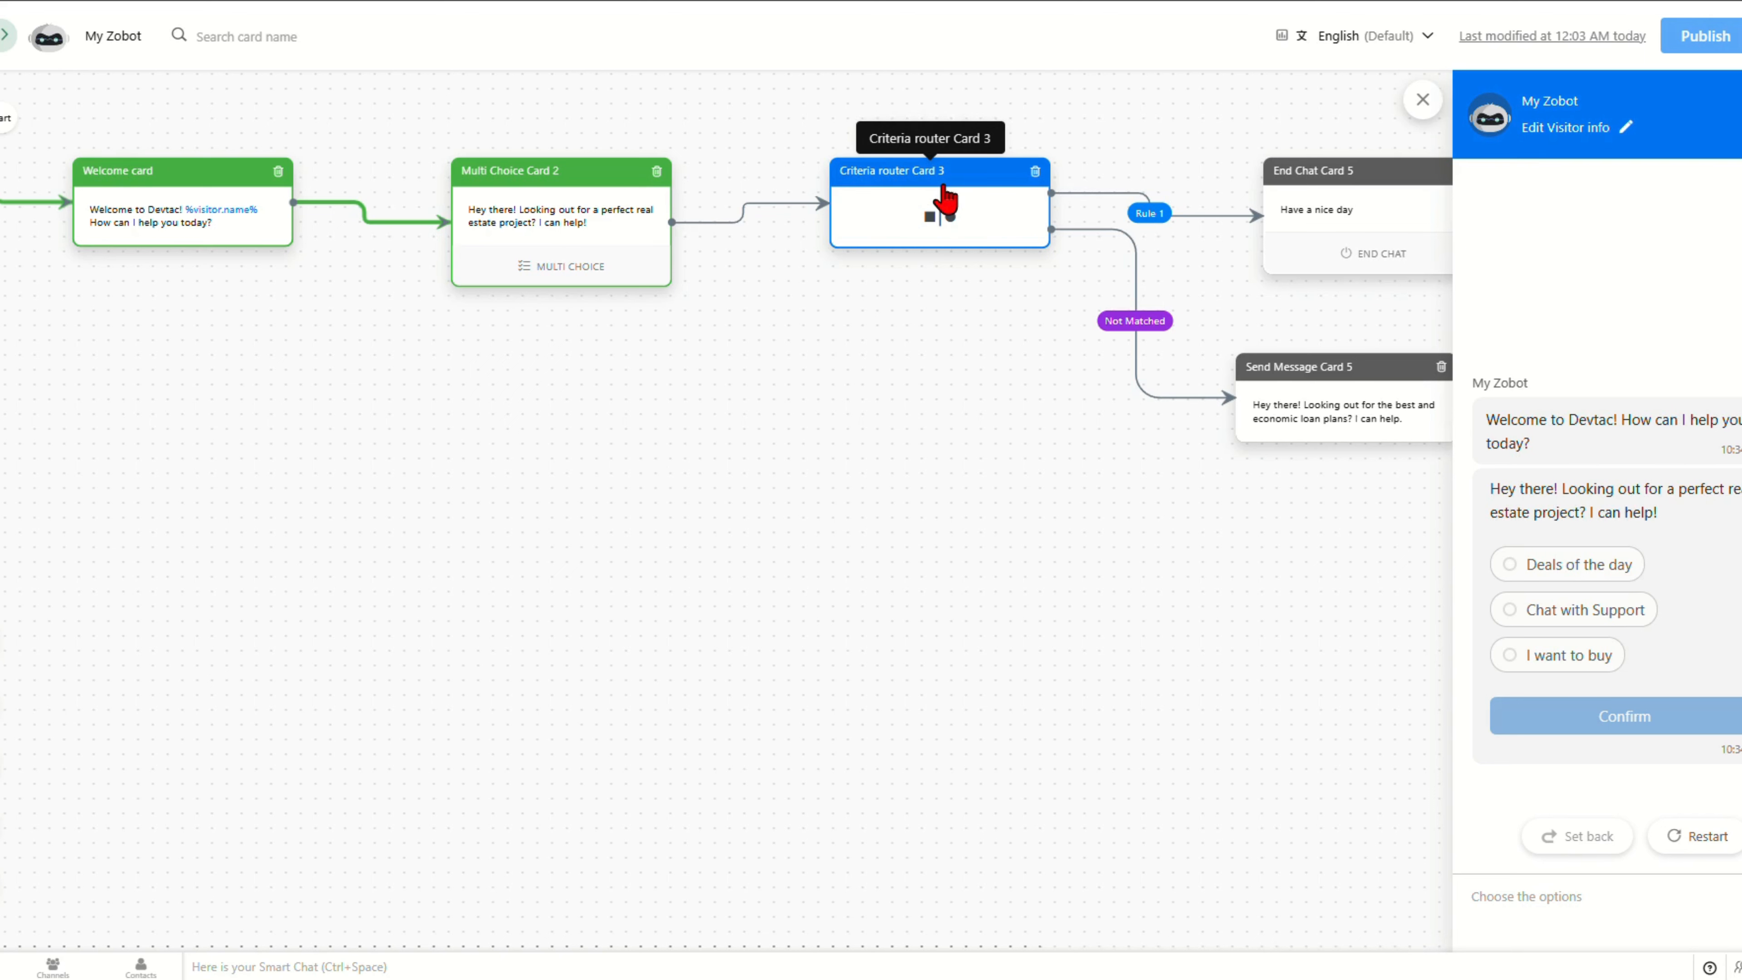
{"action": "left_click", "coordinate": [945, 200]}
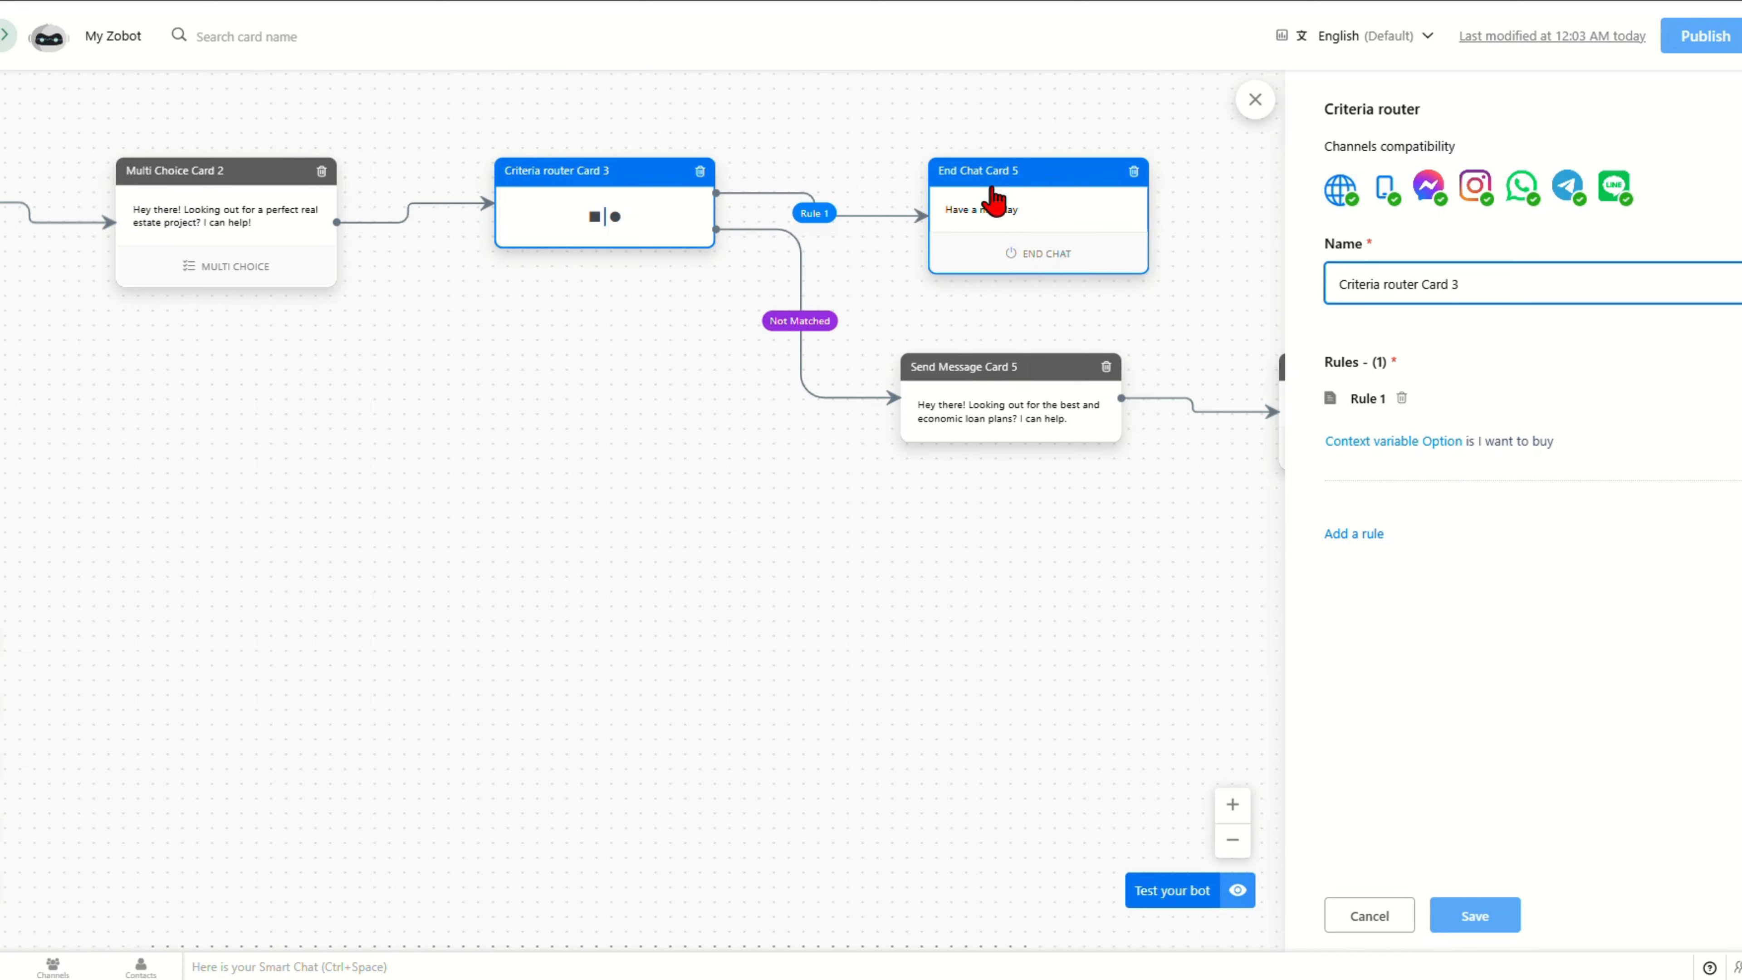
{"action": "left_click", "coordinate": [1255, 99]}
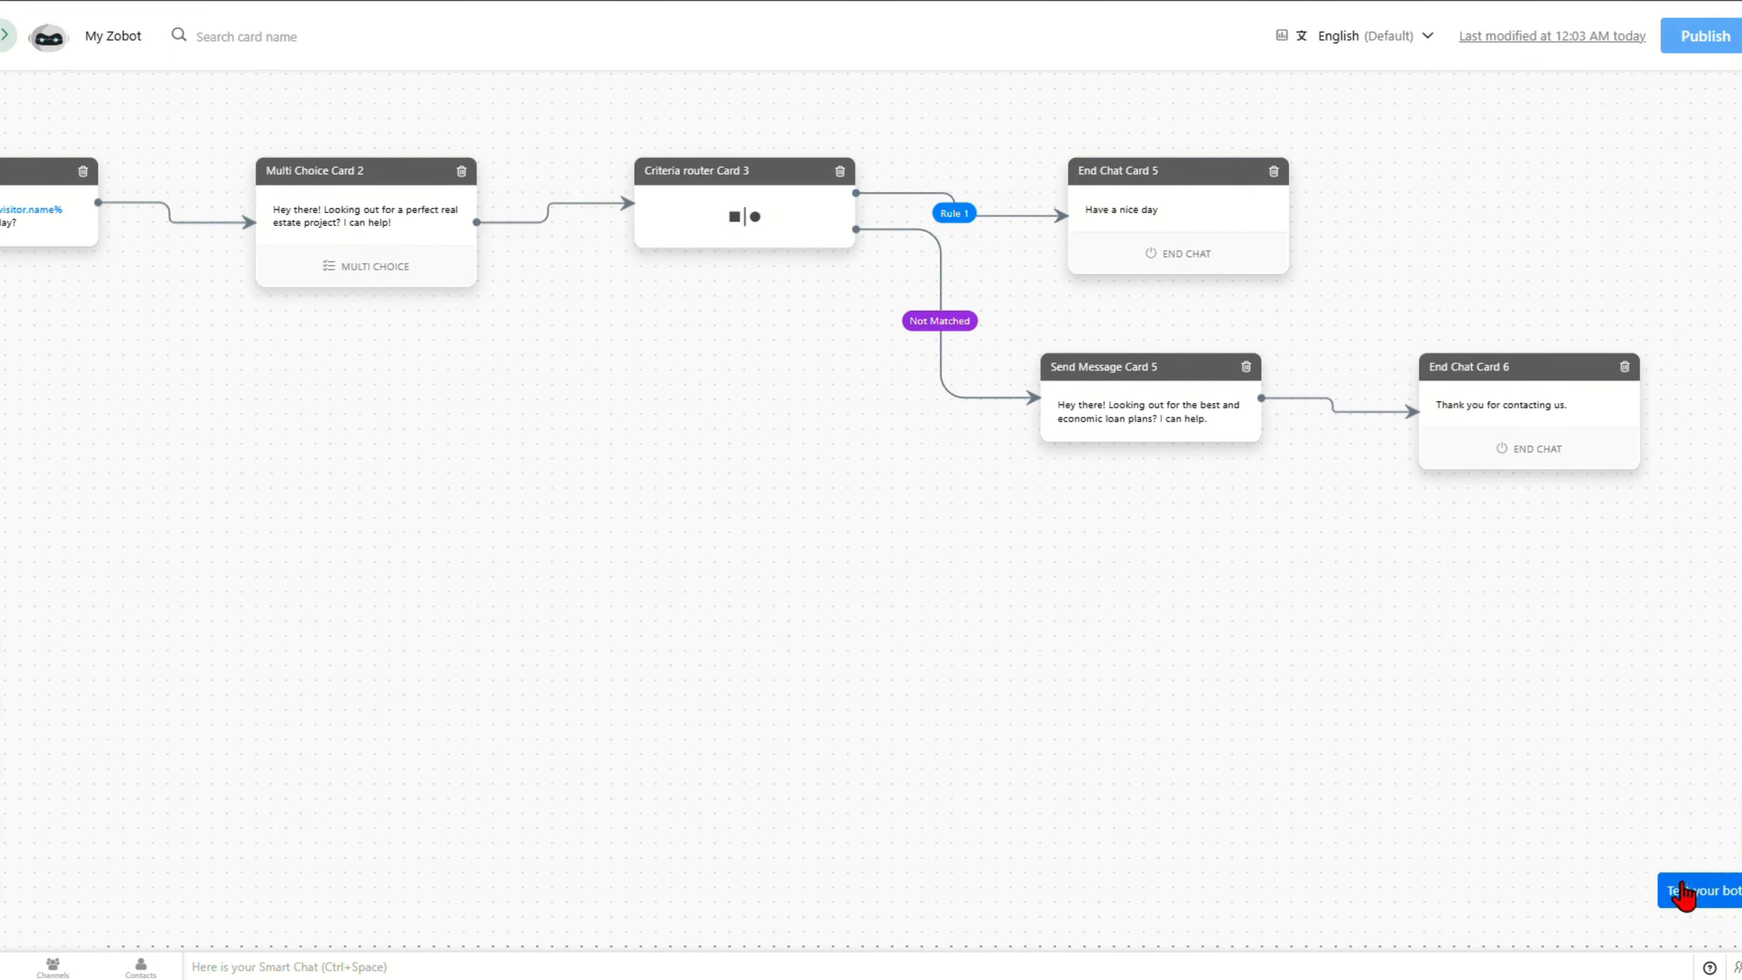
{"action": "left_click", "coordinate": [1684, 892]}
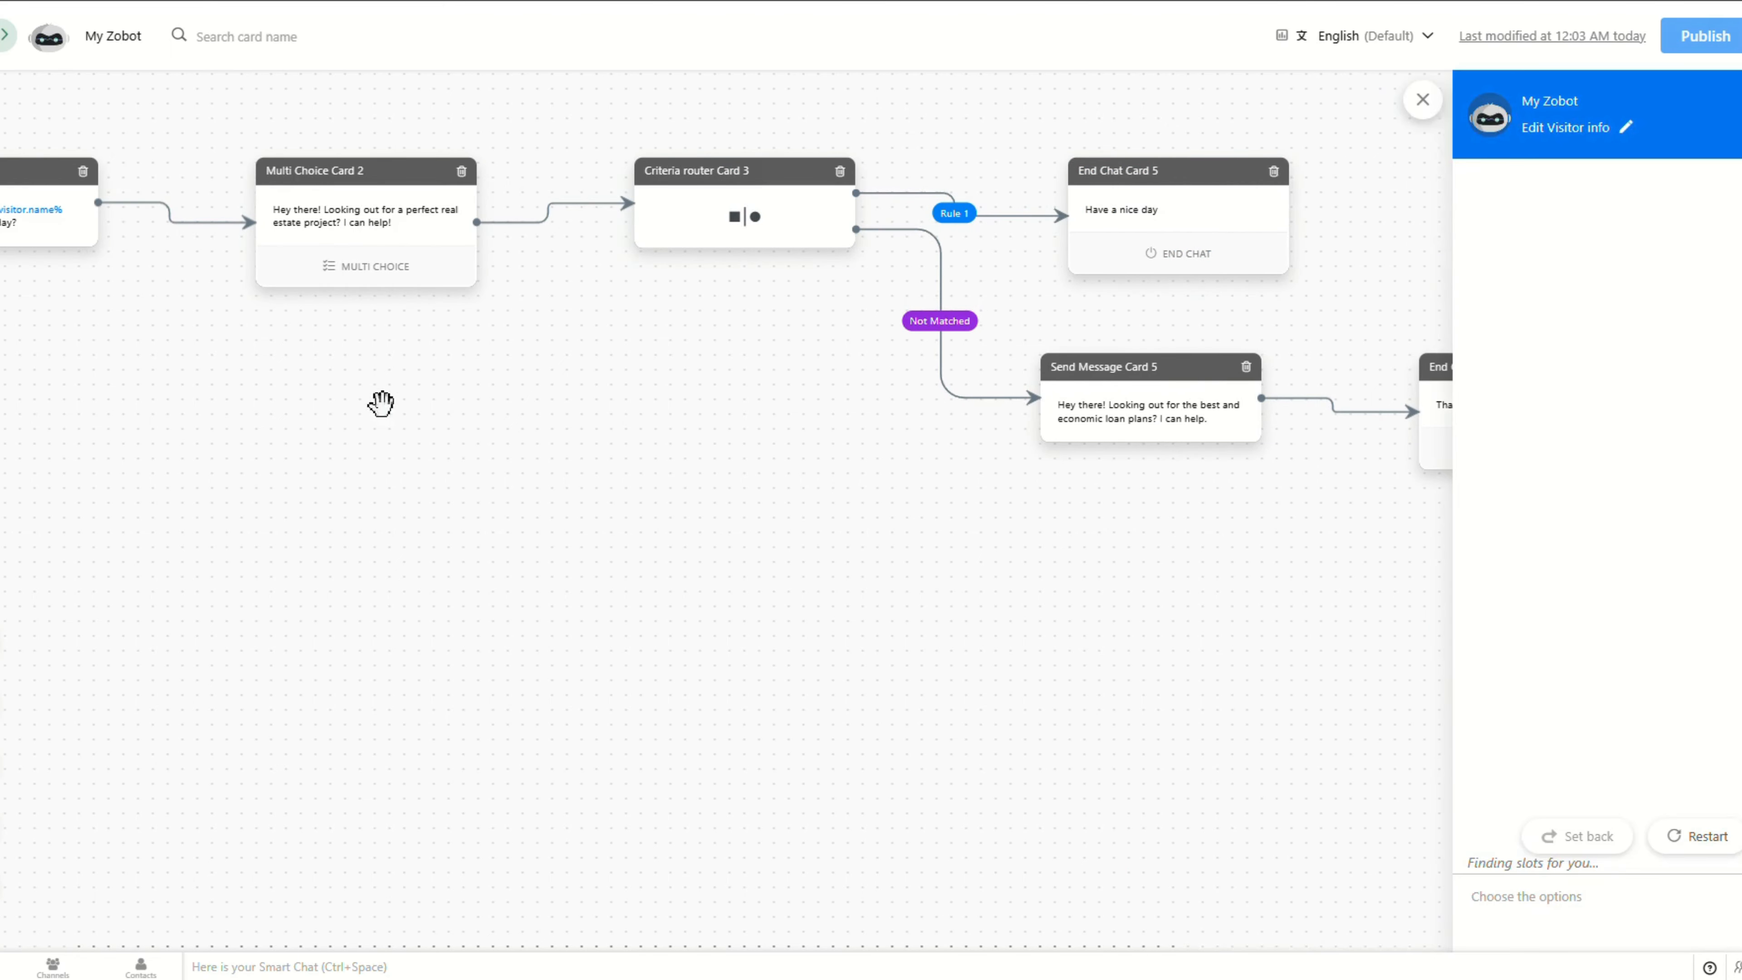
Step: Test the bot by answering 'I want to buy', then delete End Chat Card 6
{"action": "left_click_drag", "start_coordinate": [381, 400], "coordinate": [607, 412]}
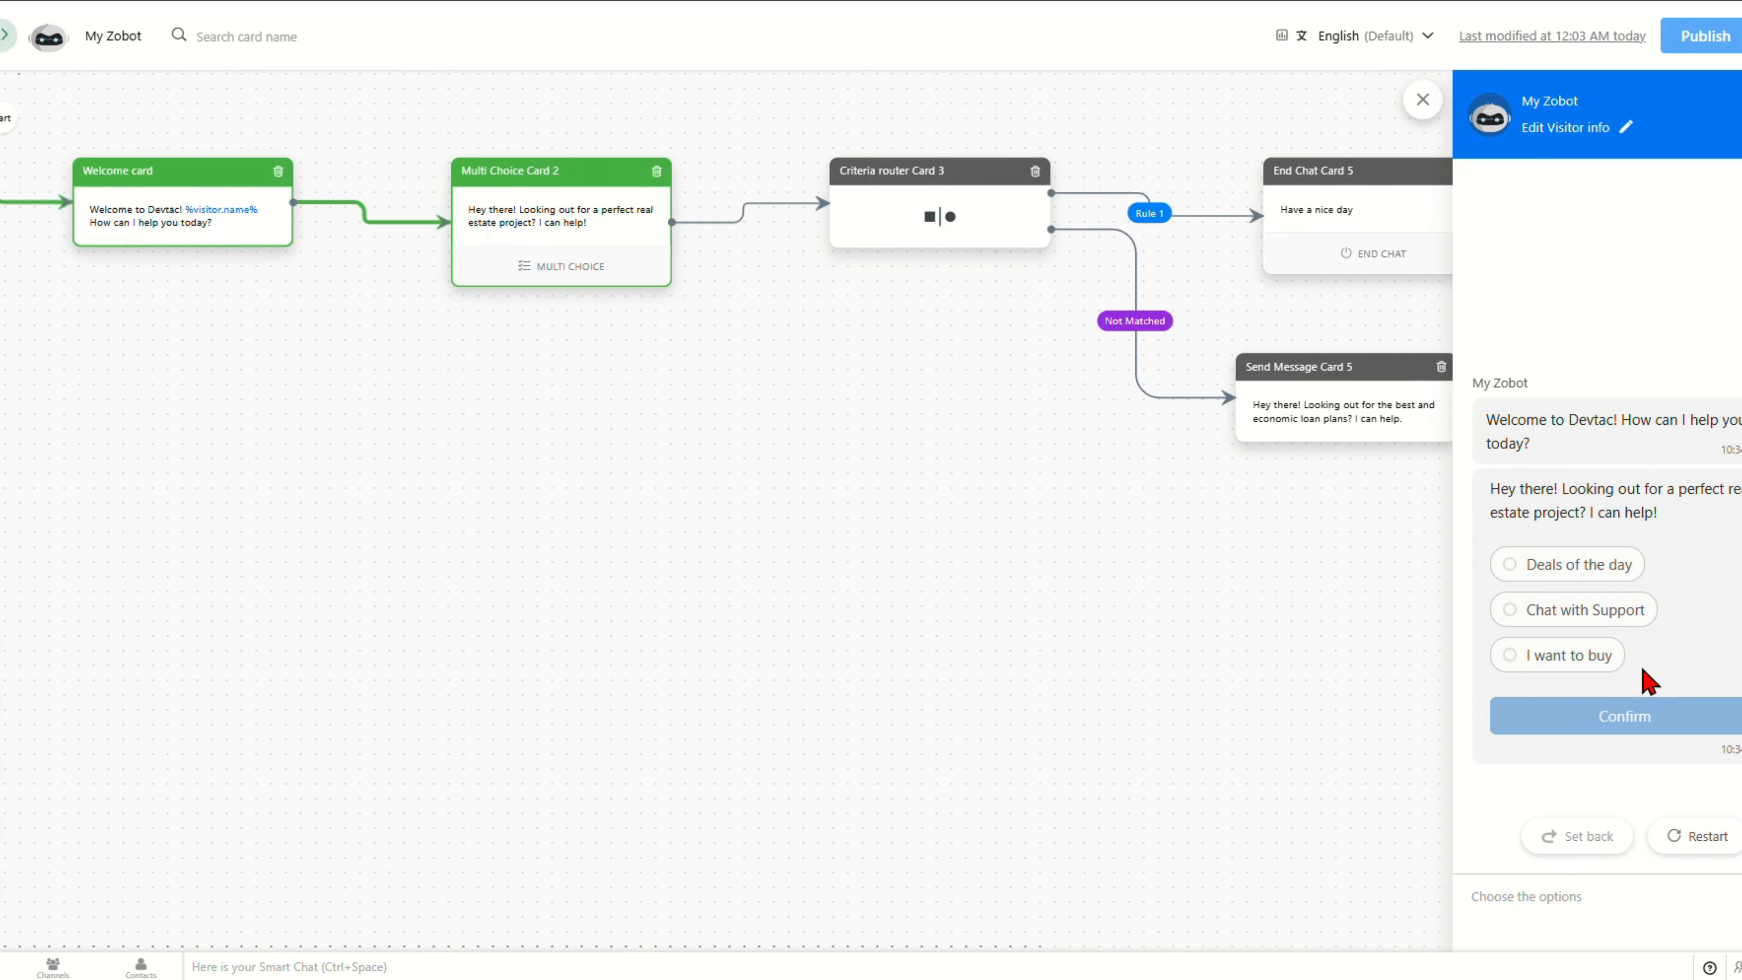
{"action": "left_click", "coordinate": [1544, 658]}
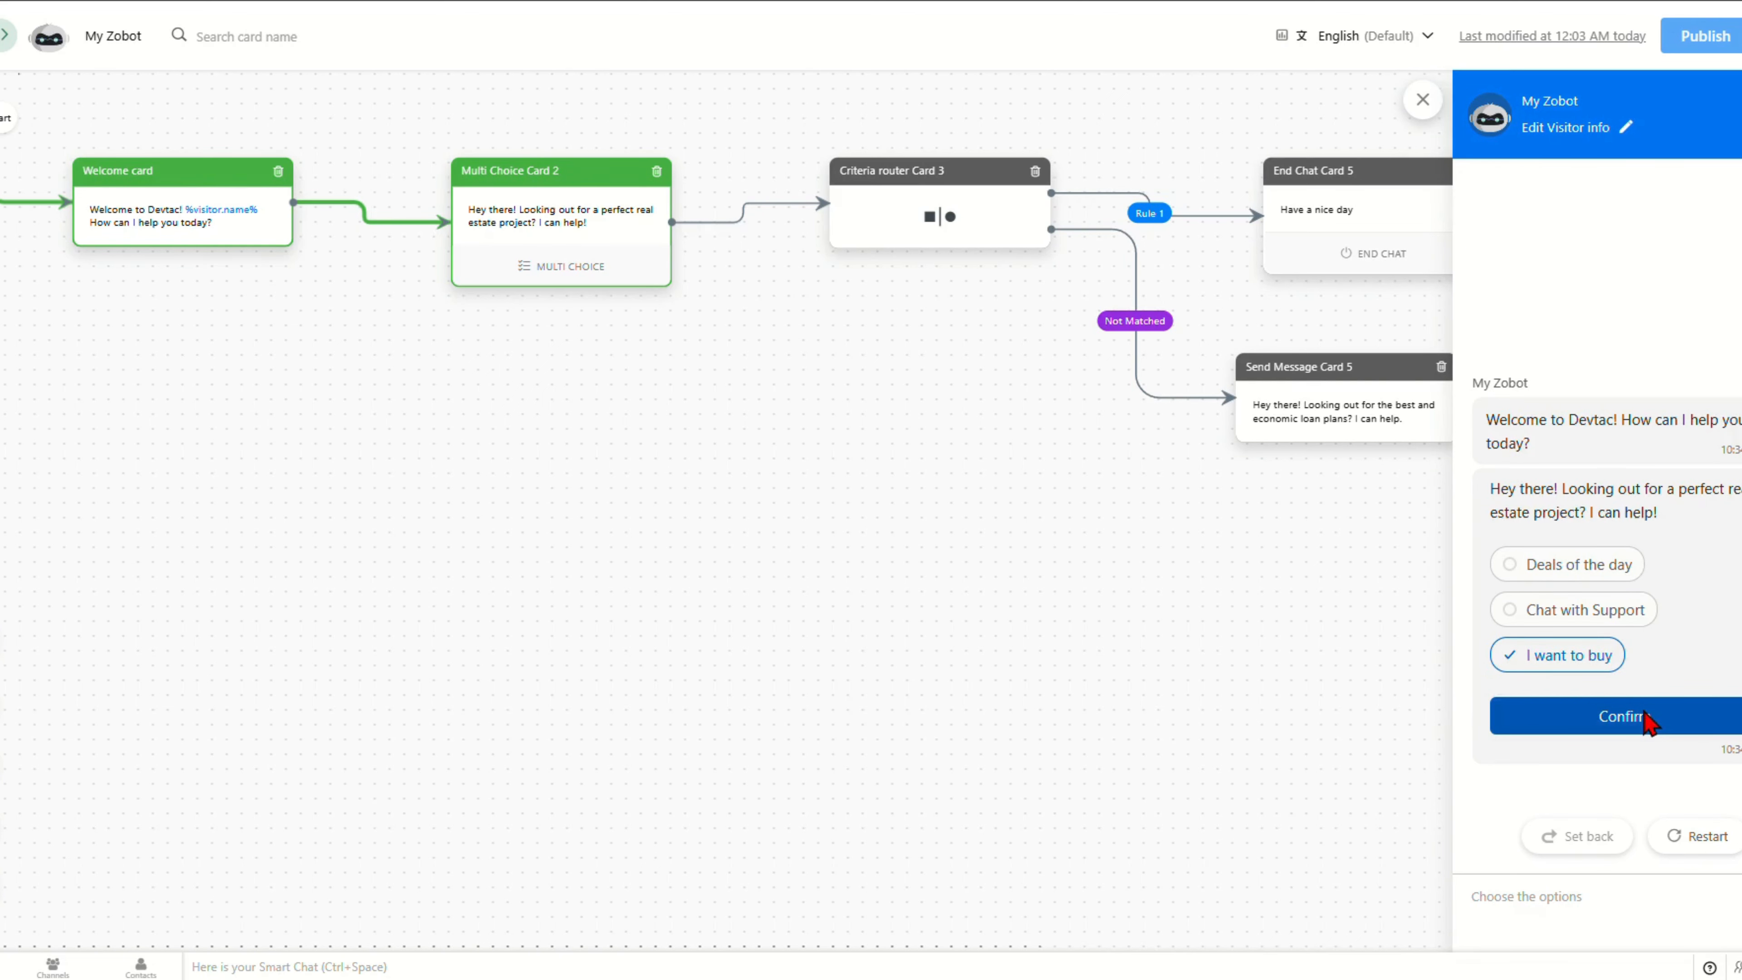
{"action": "left_click", "coordinate": [1646, 717]}
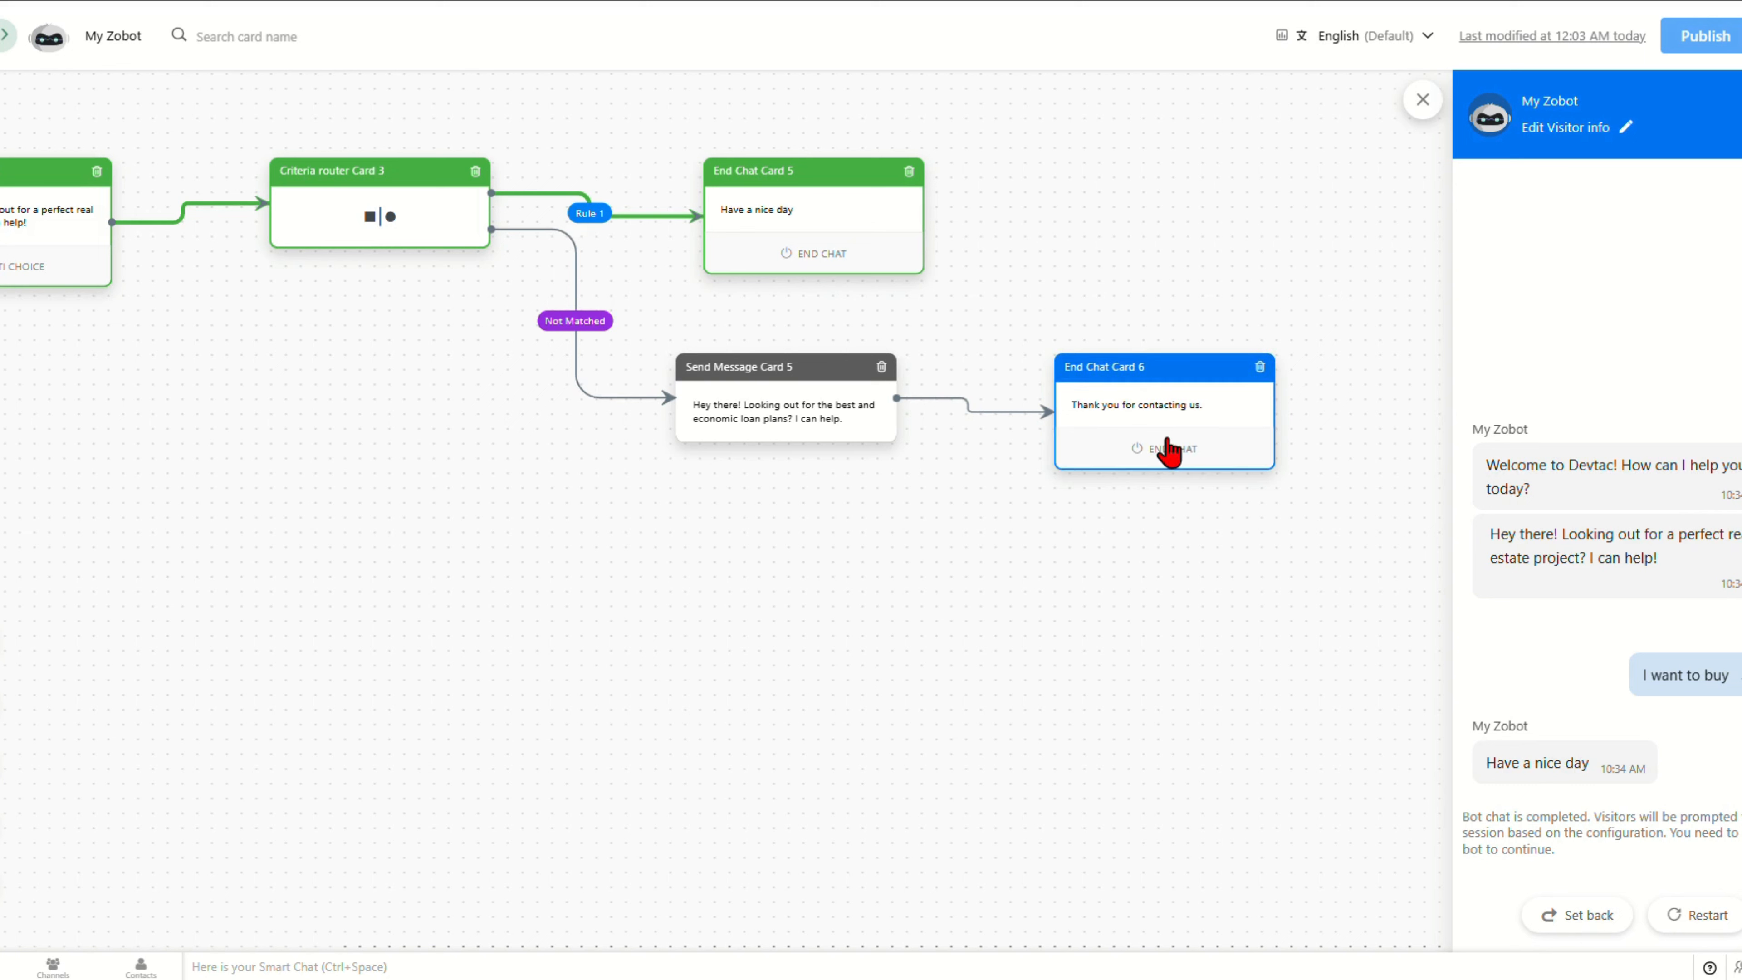
{"action": "left_click", "coordinate": [1259, 367]}
{"action": "left_click", "coordinate": [877, 590]}
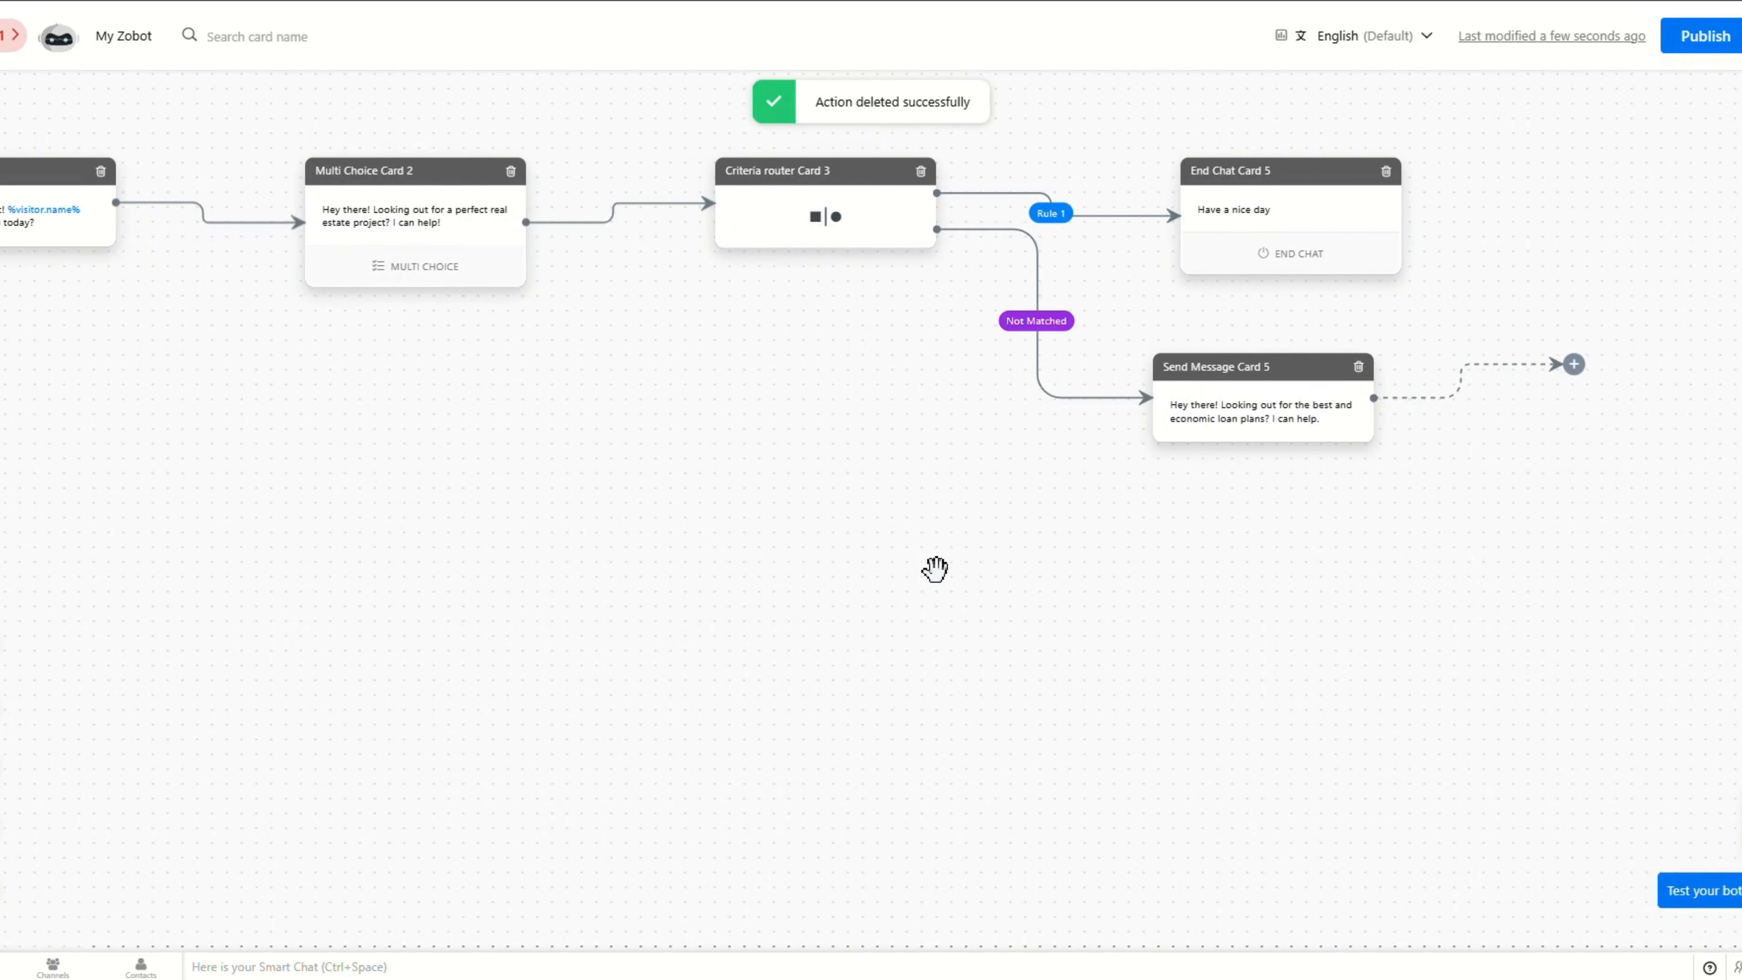
Step: Add a Share Article(s) card after Send Message Card 5 and browse its article choices
{"action": "left_click", "coordinate": [1574, 362]}
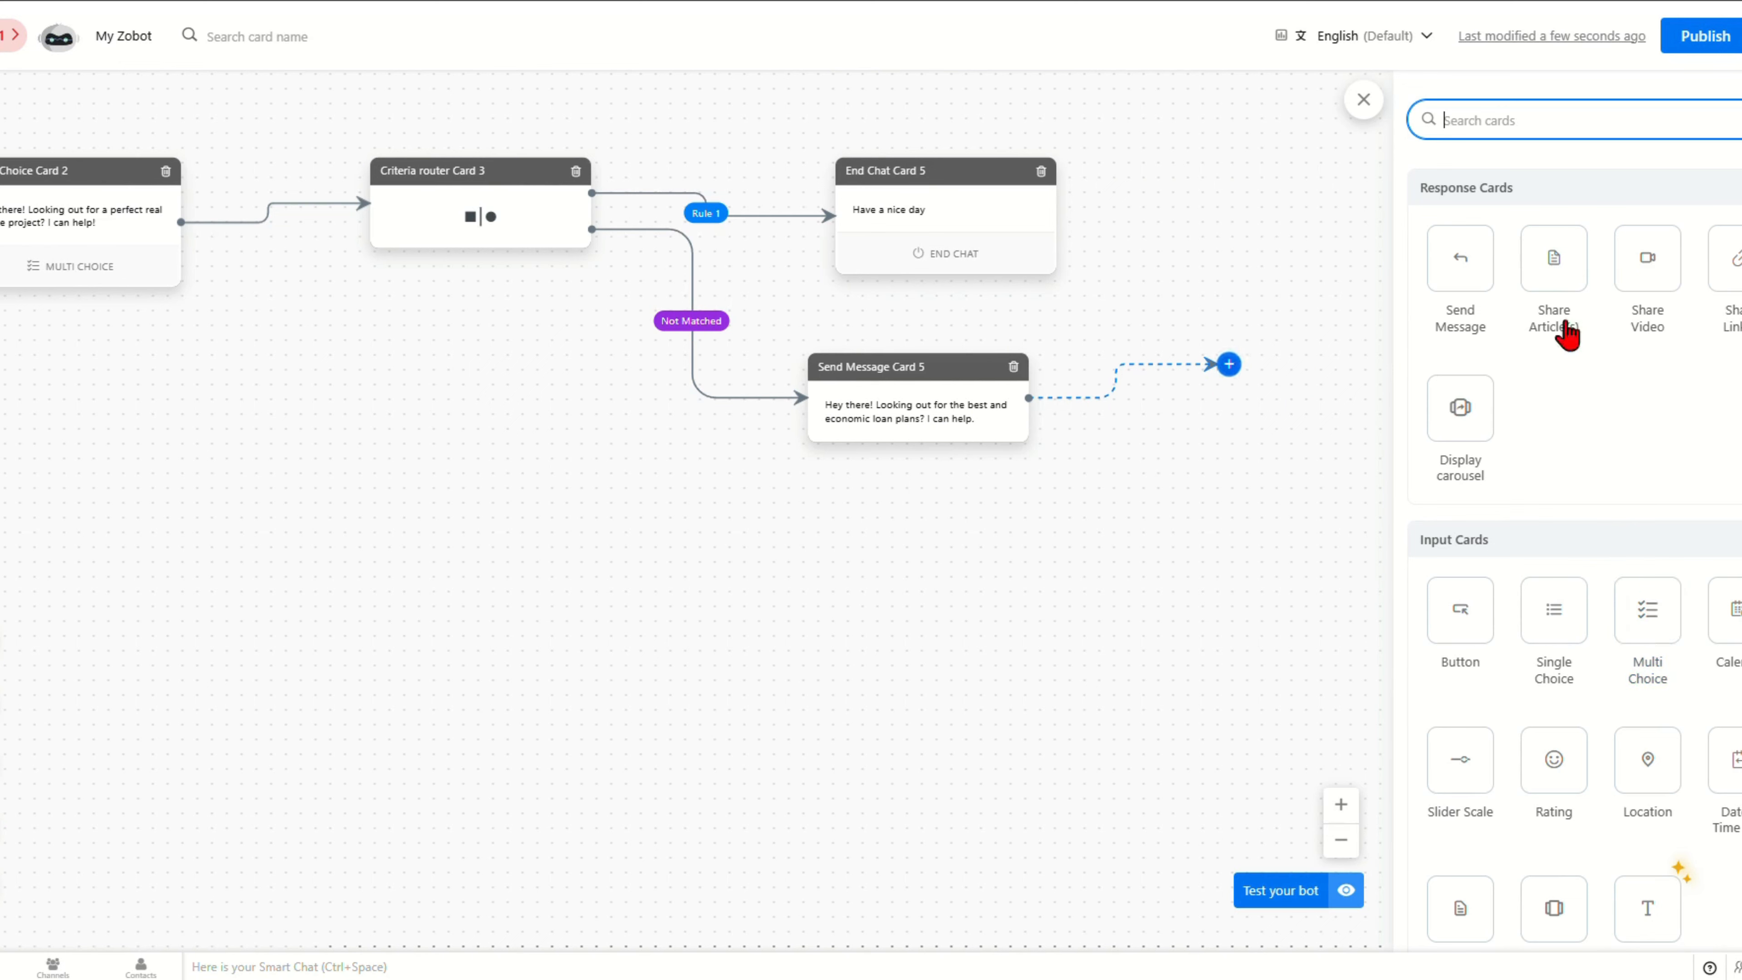
{"action": "mouse_move", "coordinate": [1554, 239]}
{"action": "left_mouse_down"}
{"action": "mouse_move", "coordinate": [1439, 303]}
{"action": "mouse_move", "coordinate": [1253, 378]}
{"action": "mouse_move", "coordinate": [1234, 367]}
{"action": "left_mouse_up"}
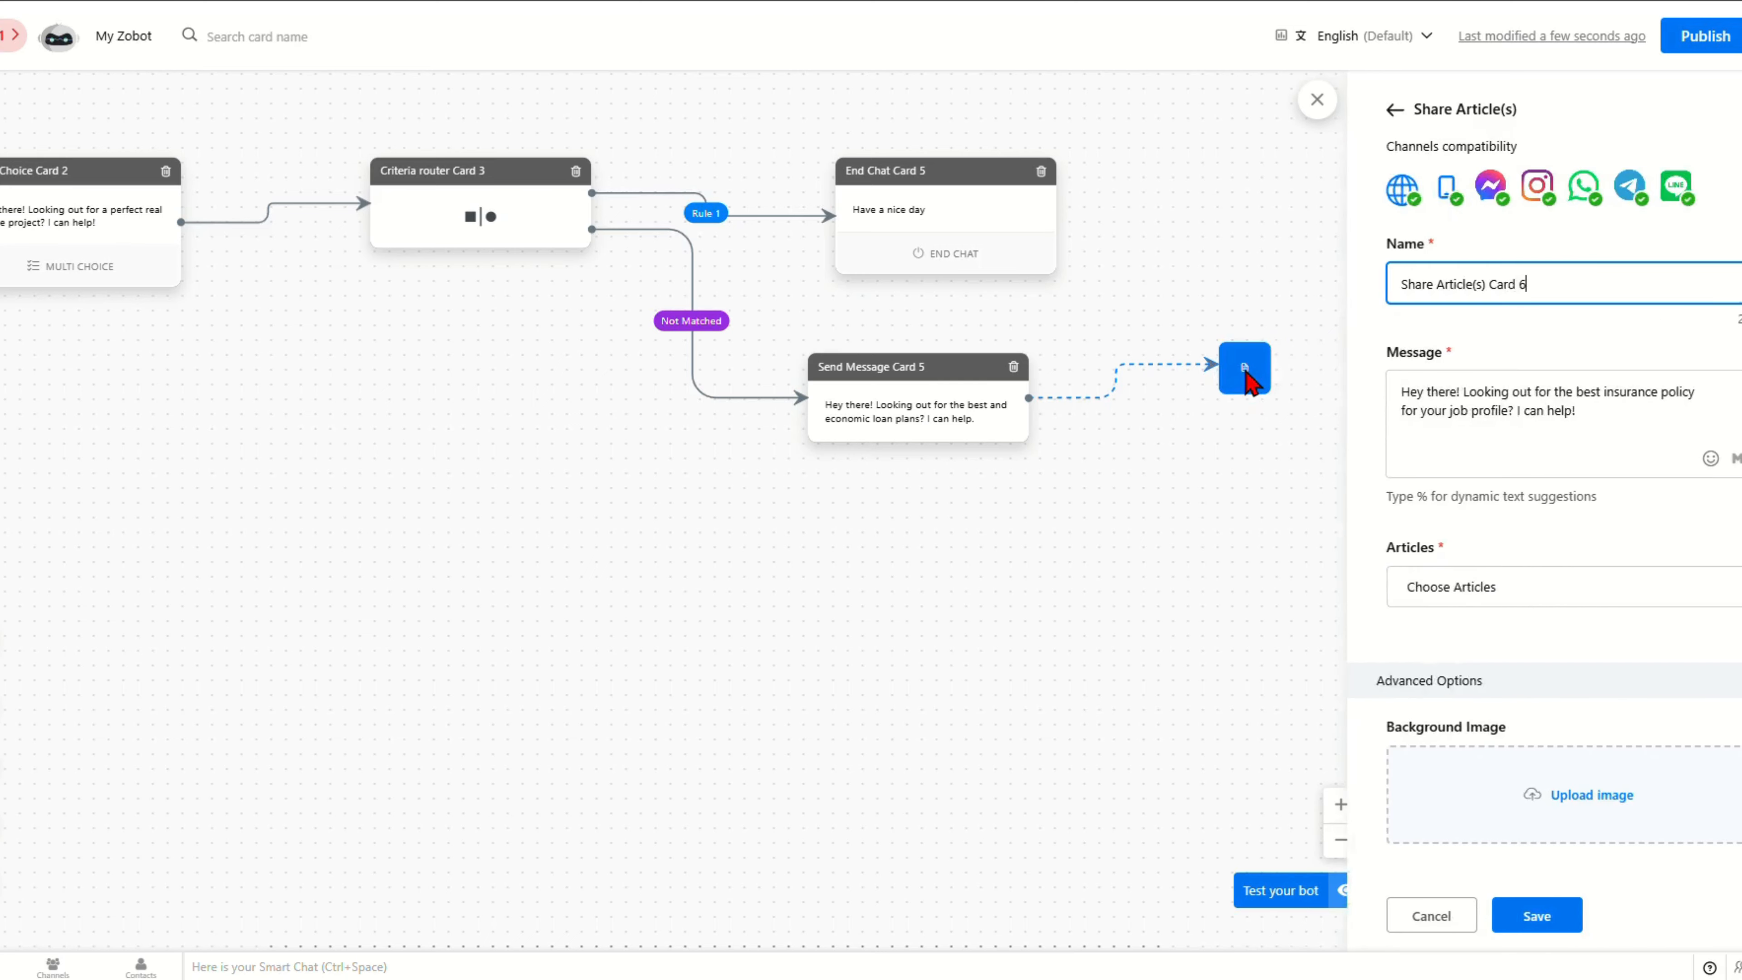
{"action": "left_click", "coordinate": [1423, 597]}
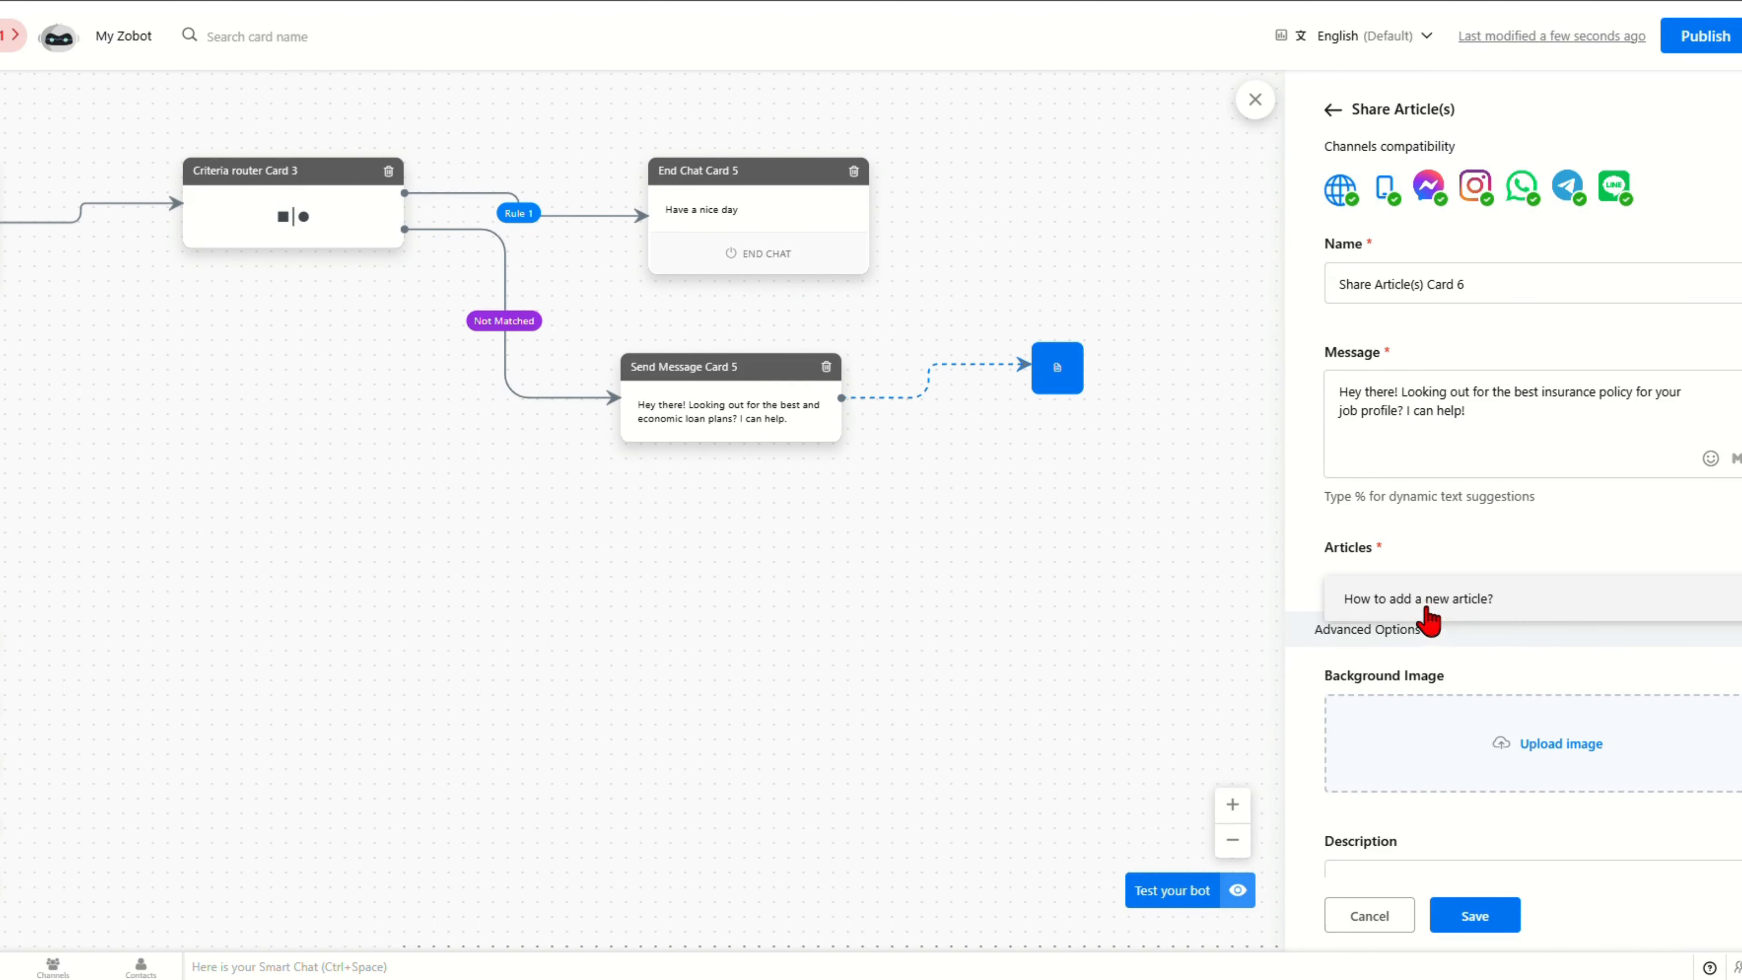
{"action": "left_click", "coordinate": [1399, 612]}
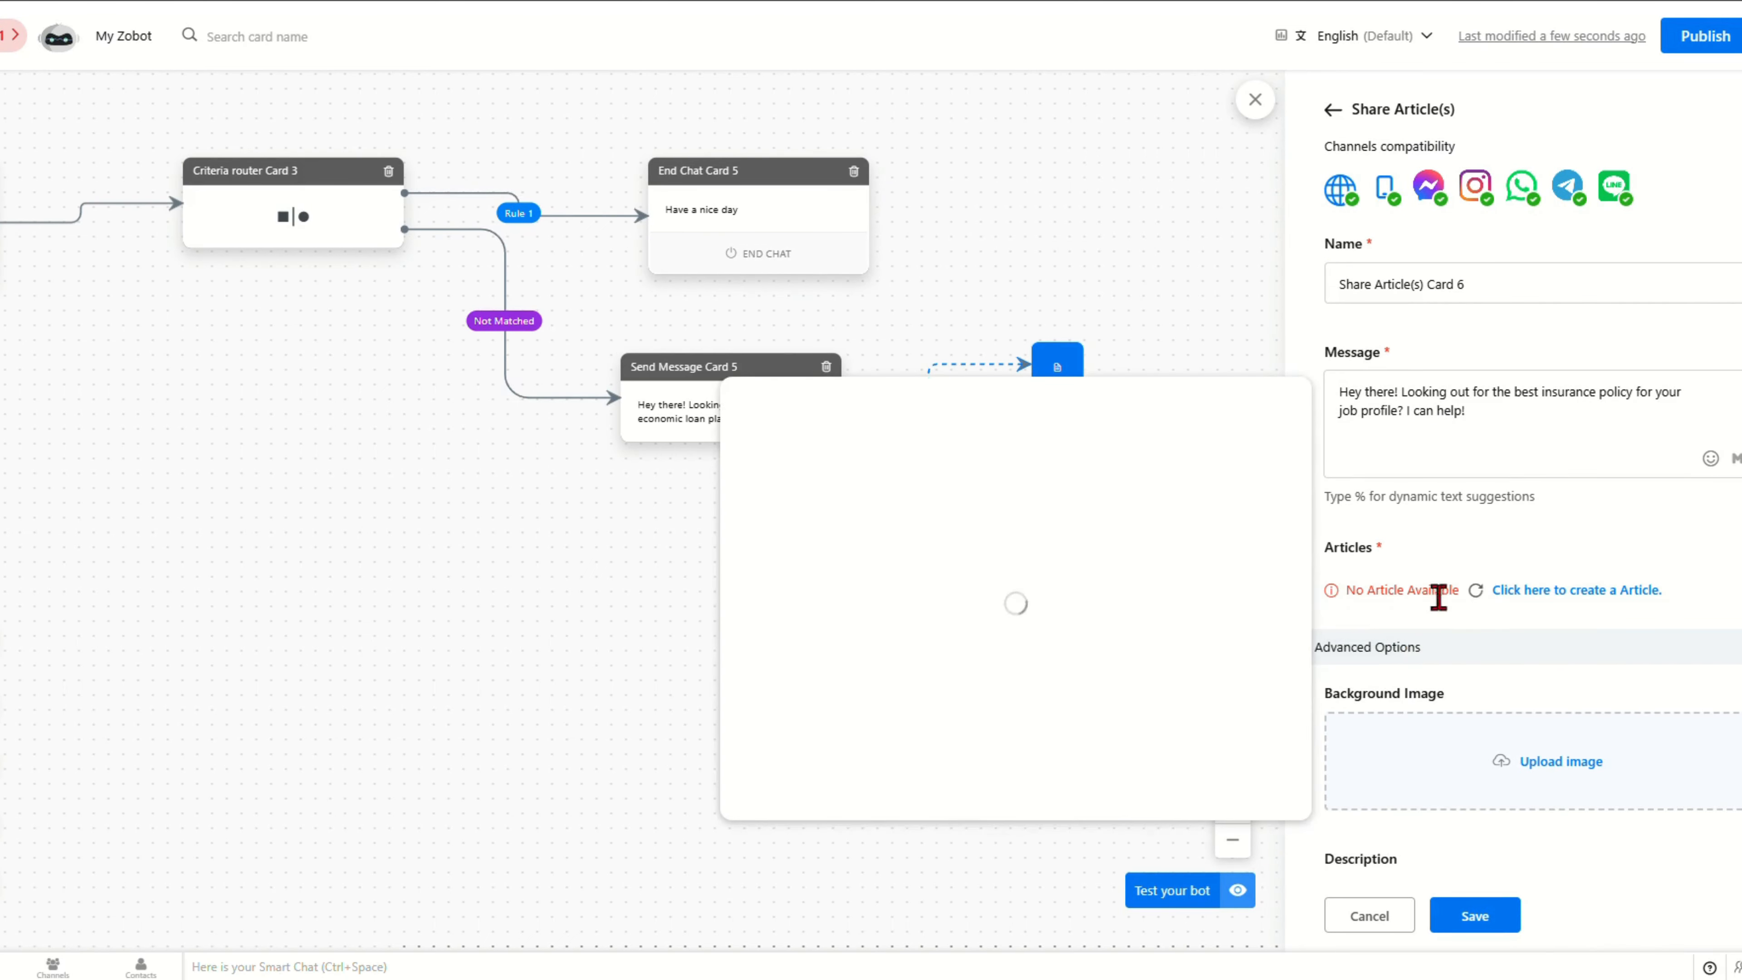
{"action": "left_click", "coordinate": [1511, 603]}
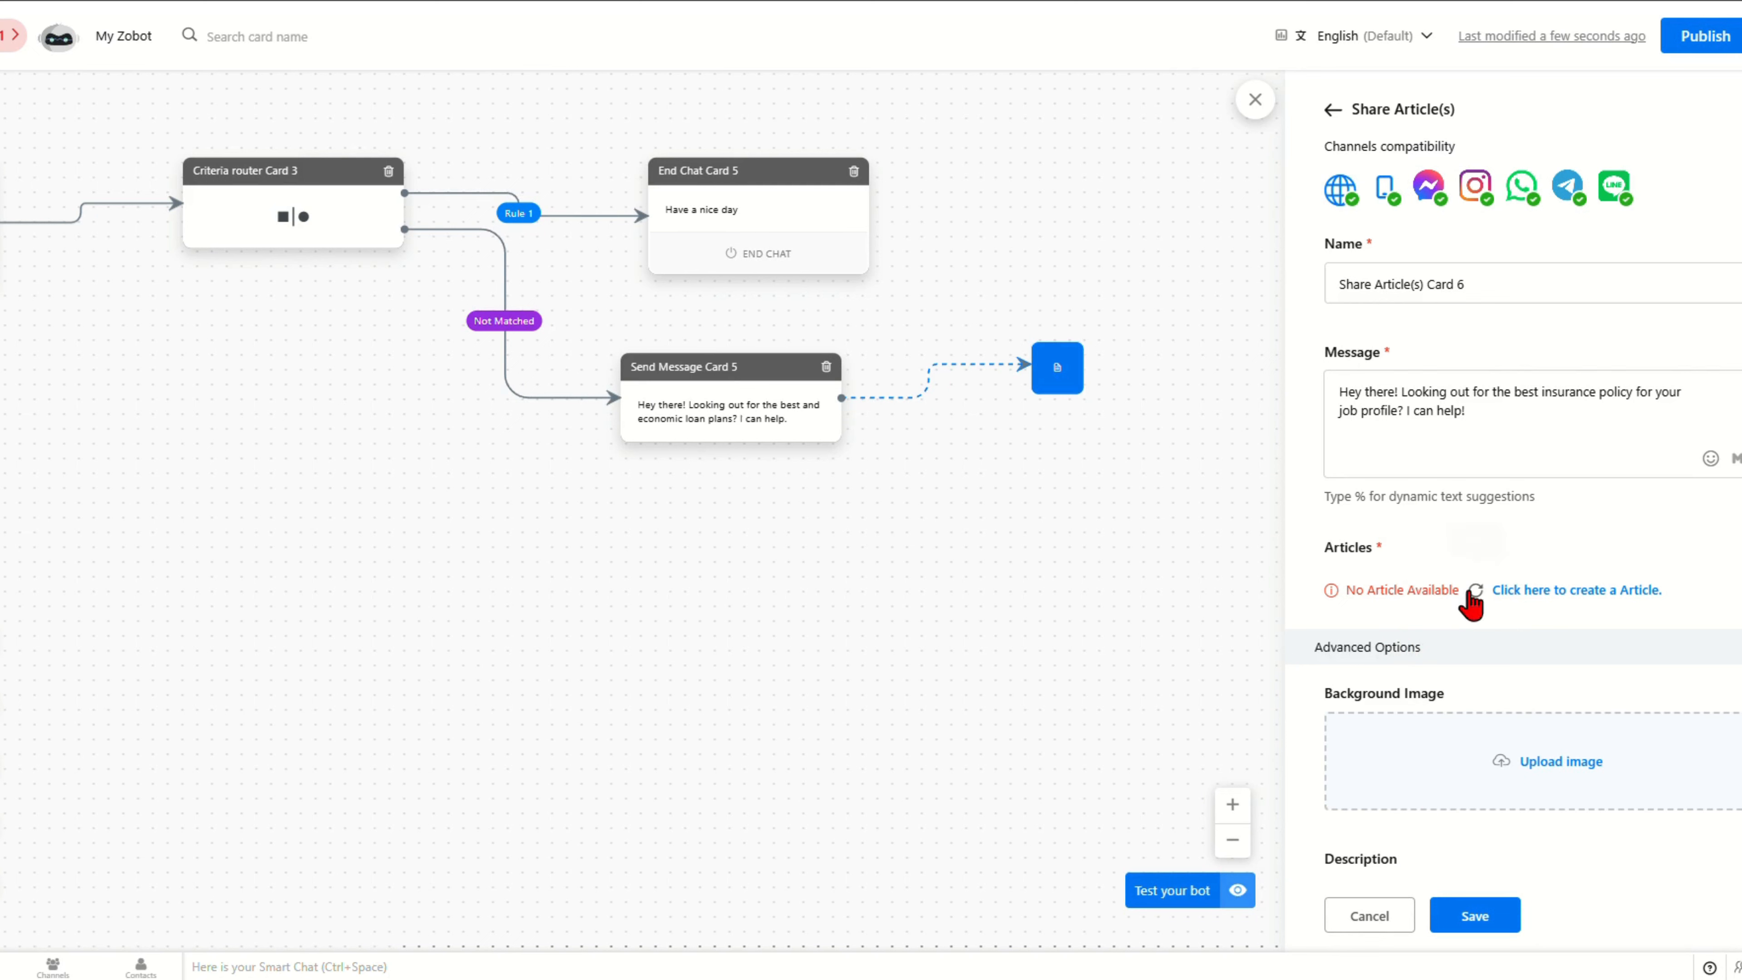
Step: Reload the article list and preview the 'How to add a new article?' article
{"action": "left_click", "coordinate": [1474, 590]}
{"action": "left_click", "coordinate": [1470, 600]}
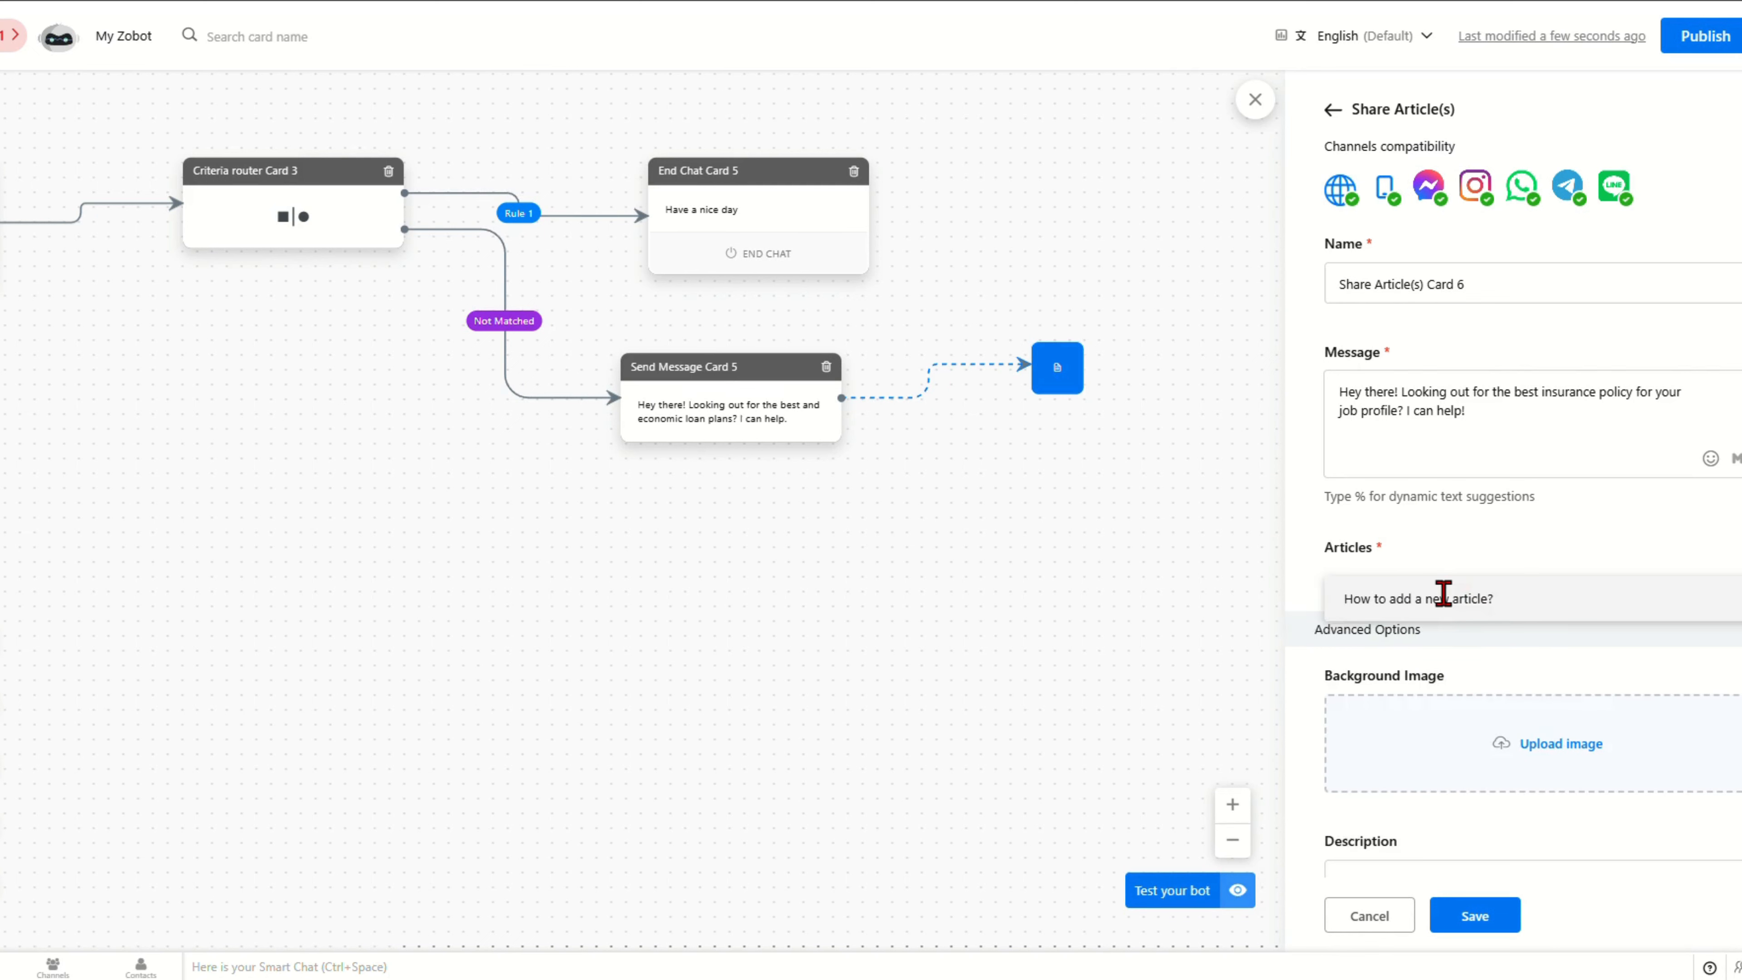
{"action": "left_click", "coordinate": [1444, 597]}
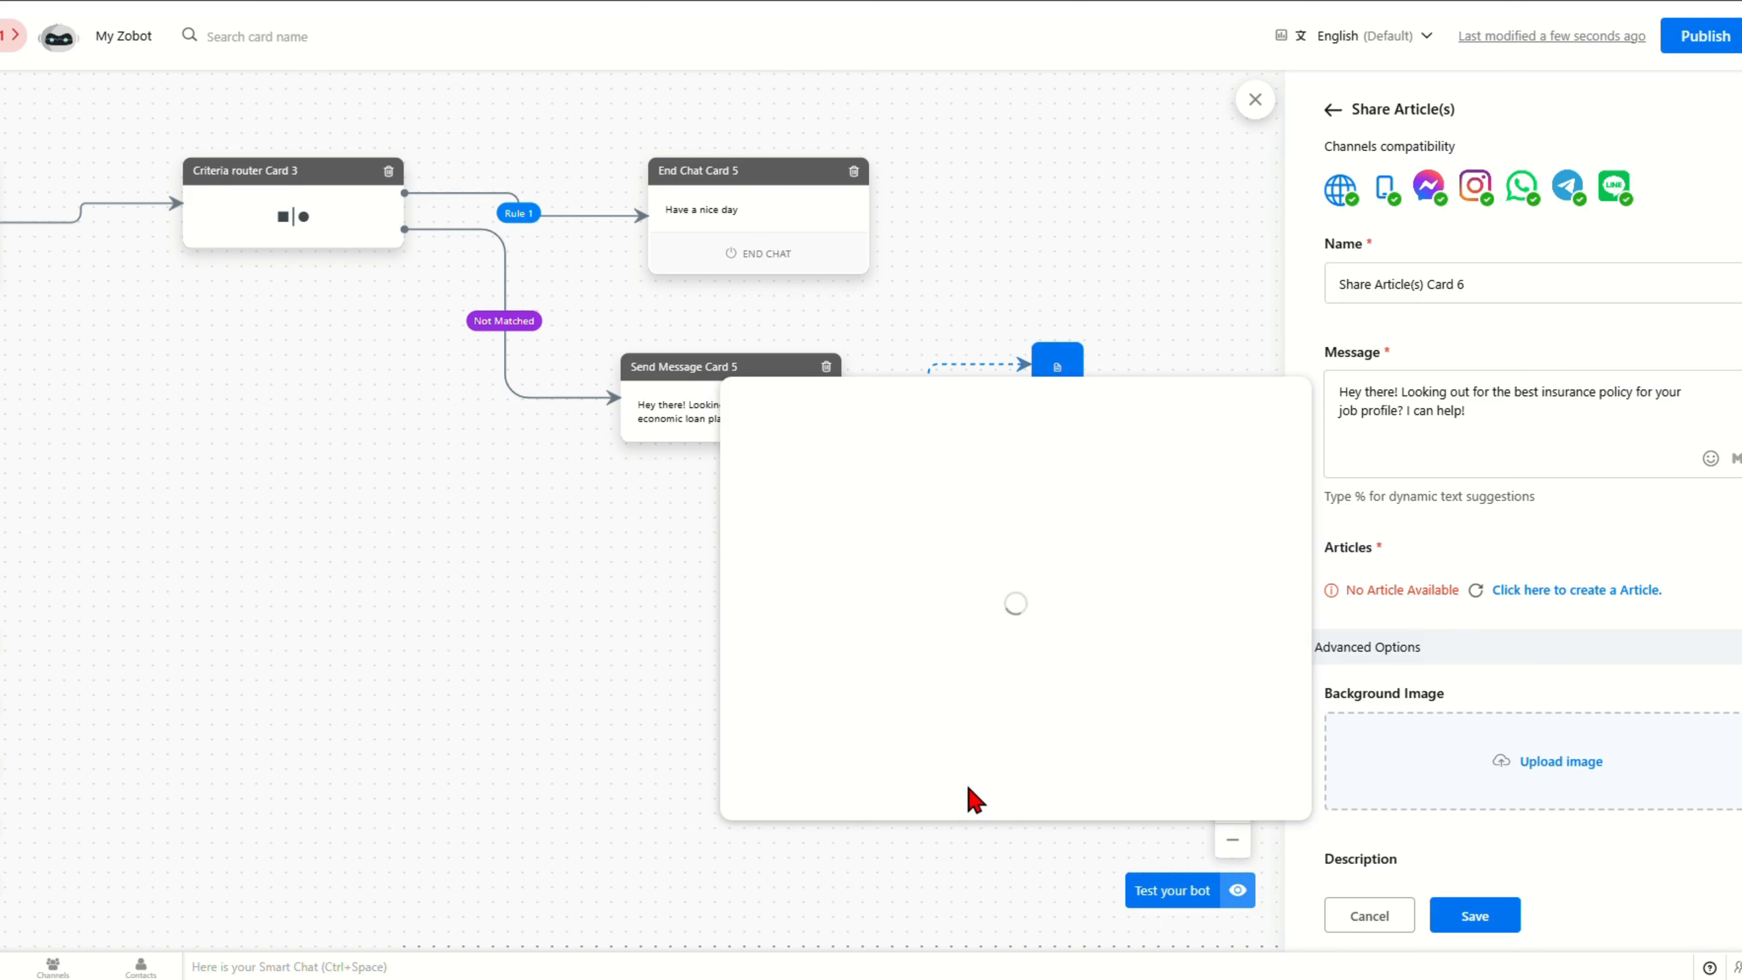
{"action": "left_click", "coordinate": [1476, 591]}
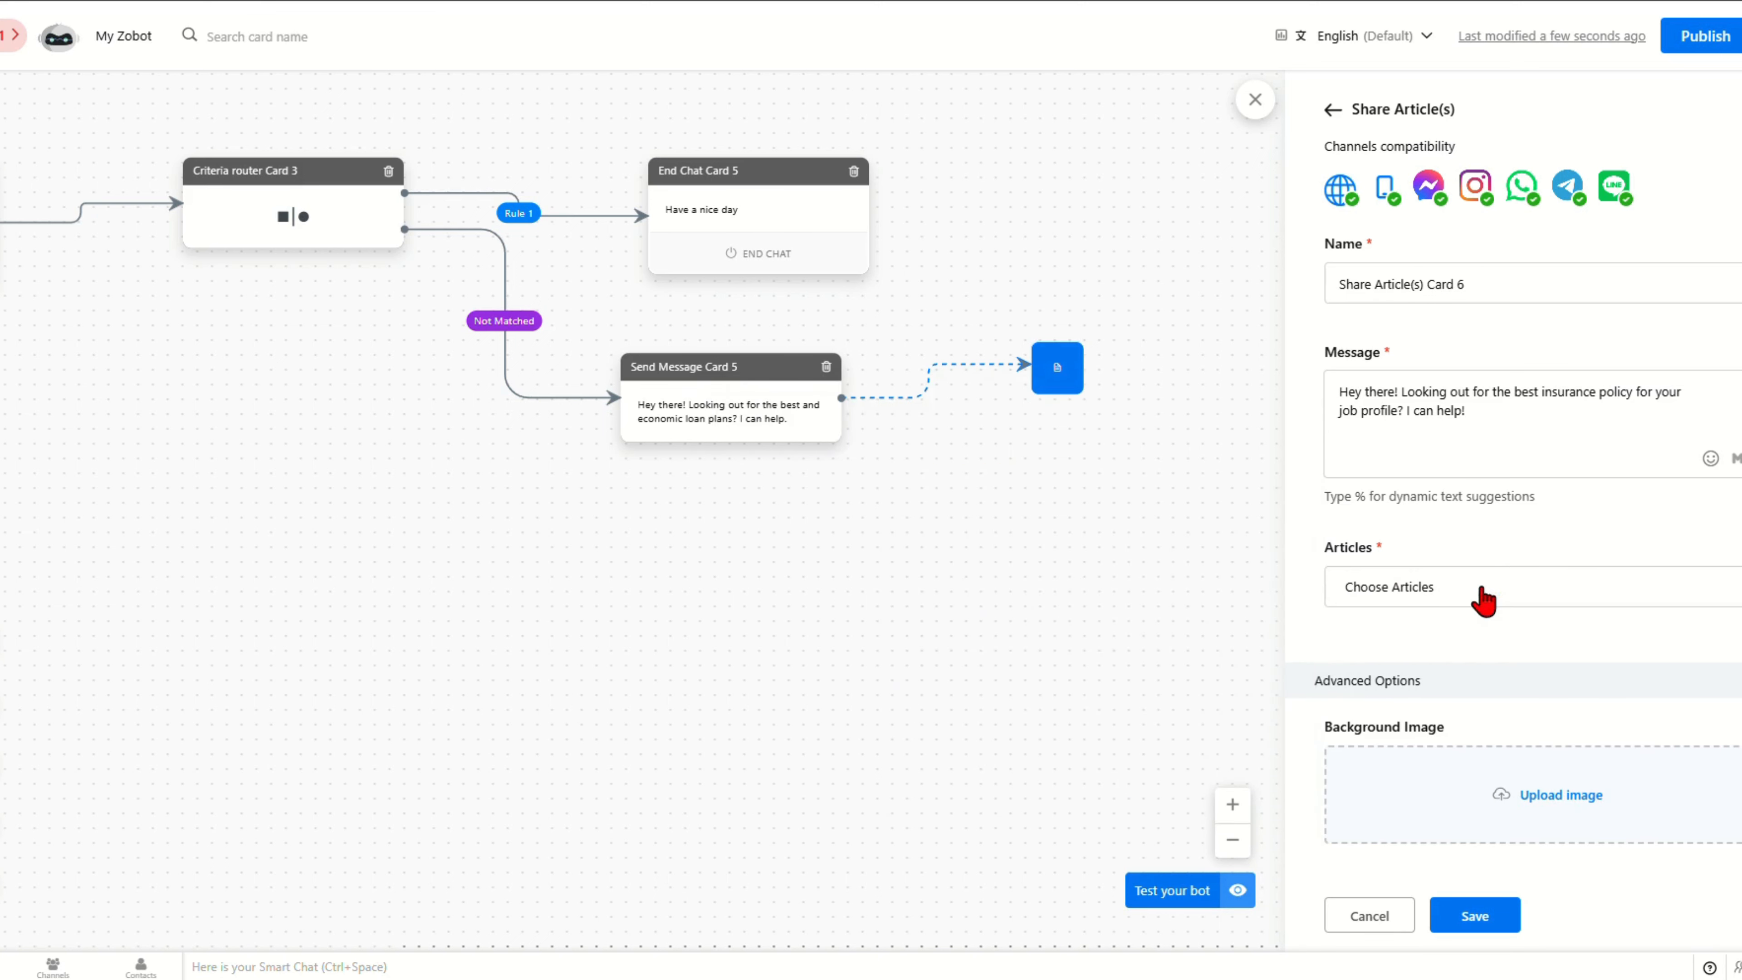
{"action": "left_click", "coordinate": [1481, 590]}
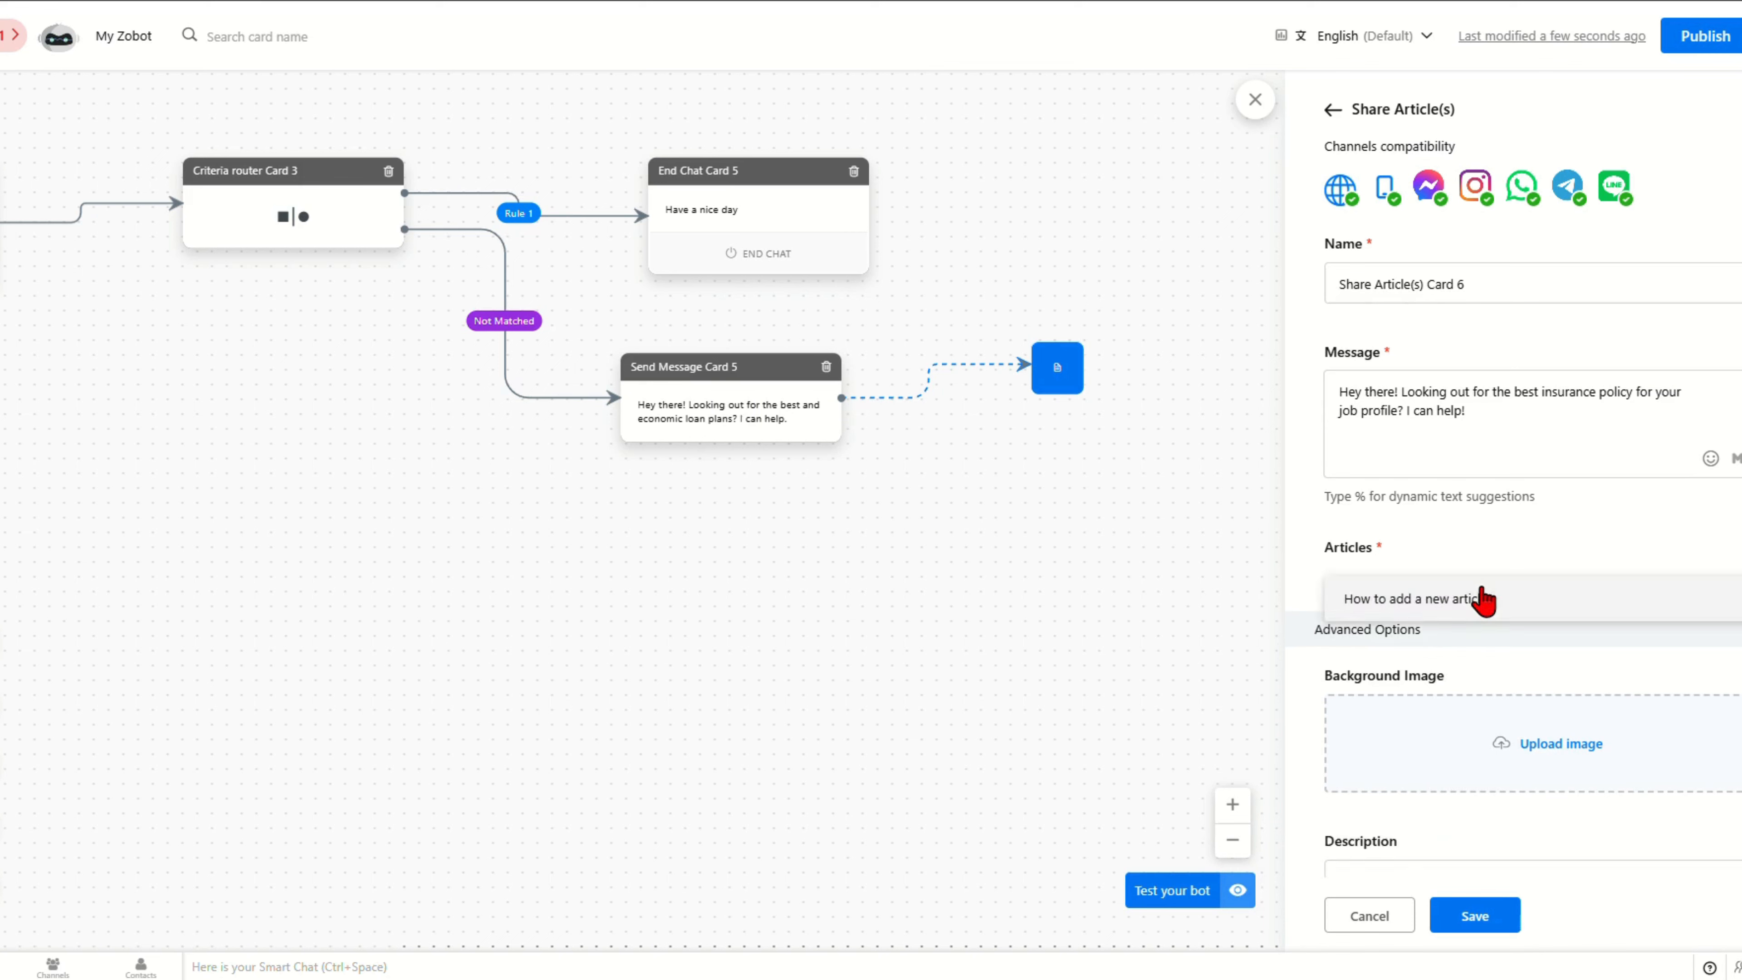
{"action": "left_click", "coordinate": [1404, 604]}
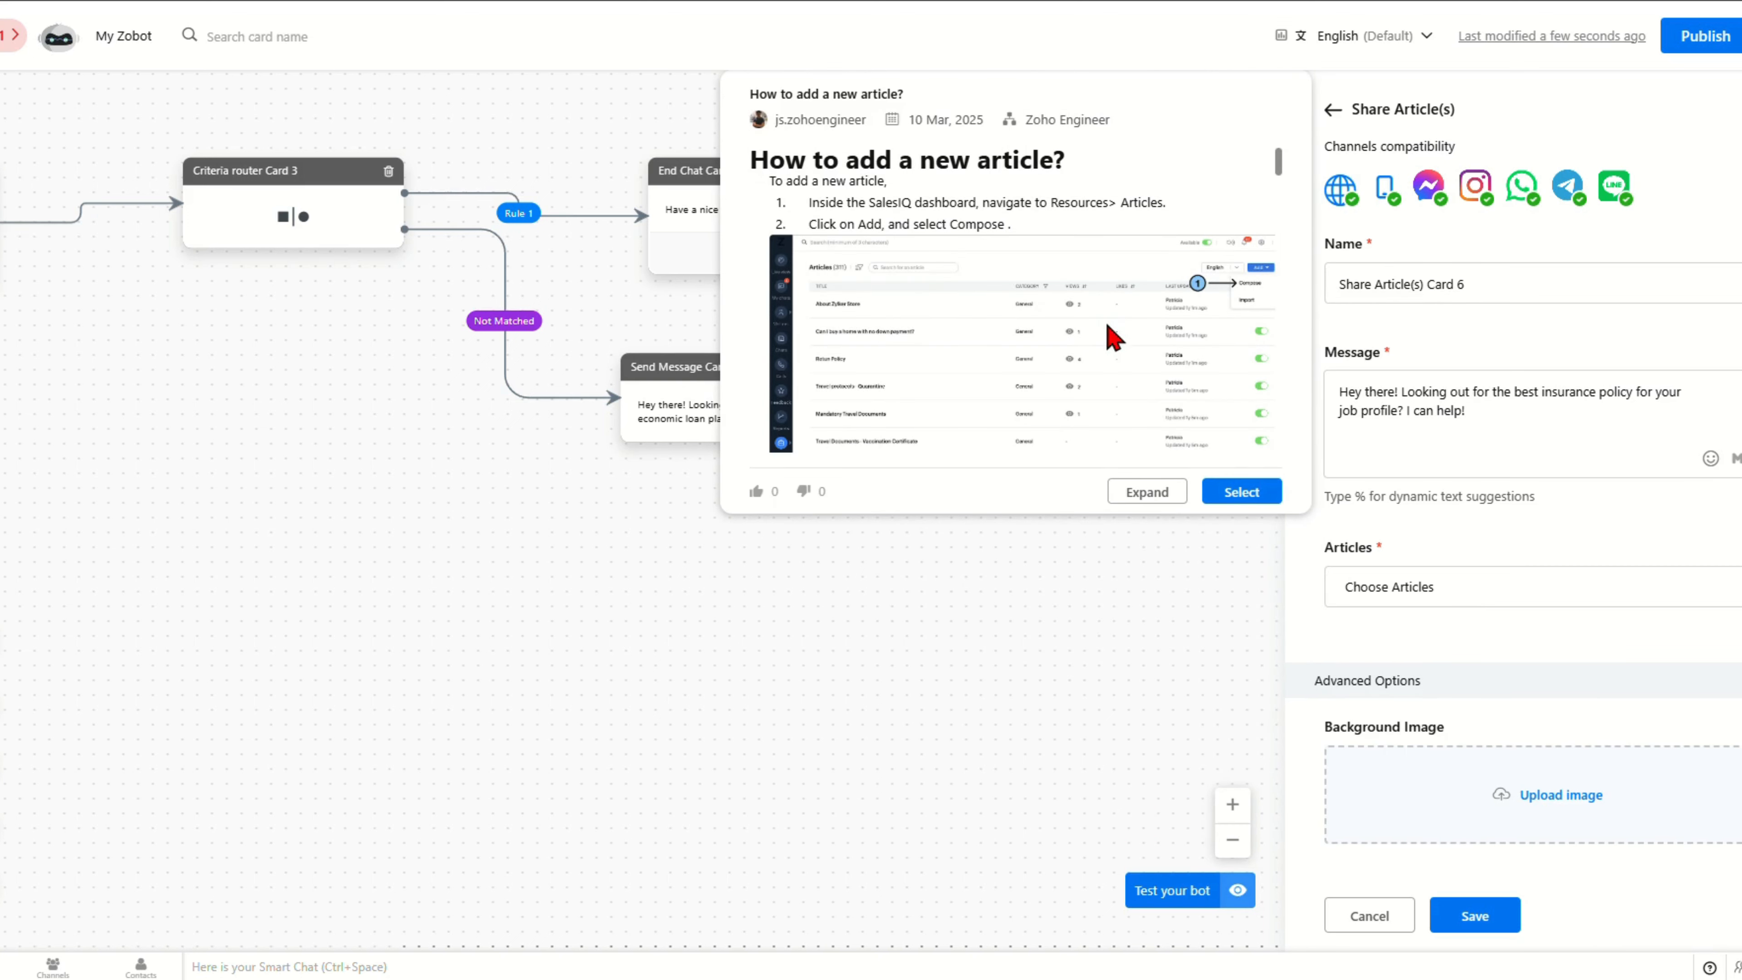
Step: Select the previewed 'How to add a new article?' article and save Share Article(s) Card 6
{"action": "left_click", "coordinate": [1239, 493]}
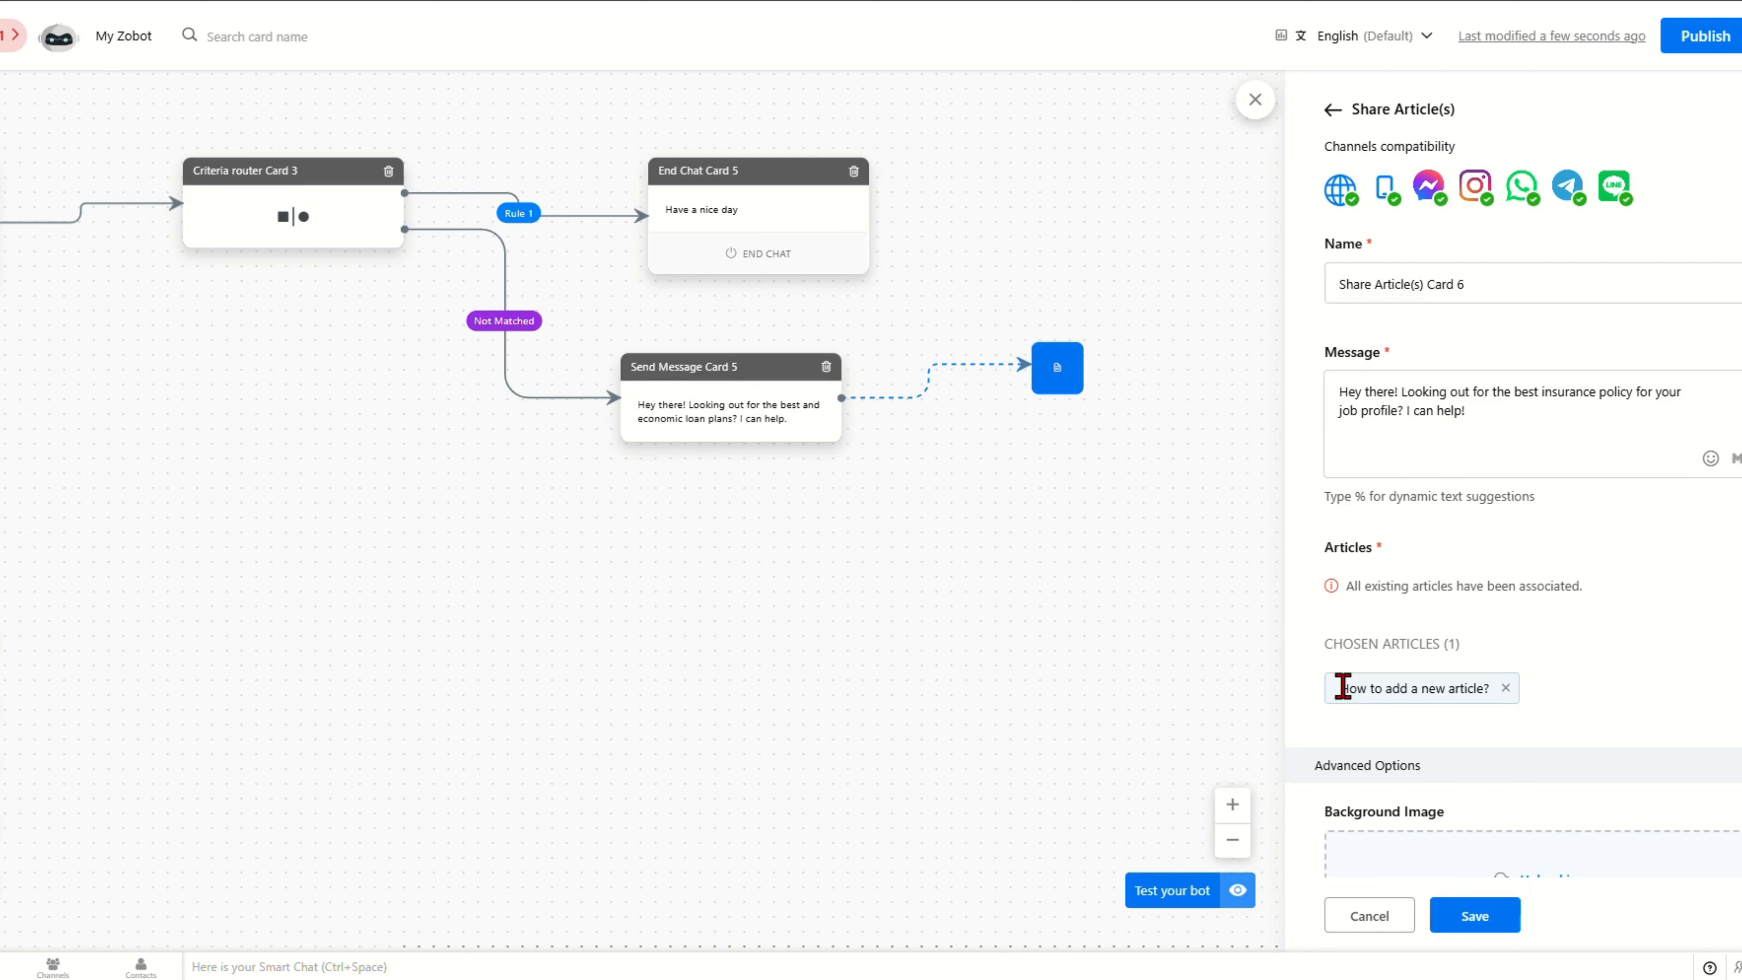
{"action": "left_click", "coordinate": [1473, 917]}
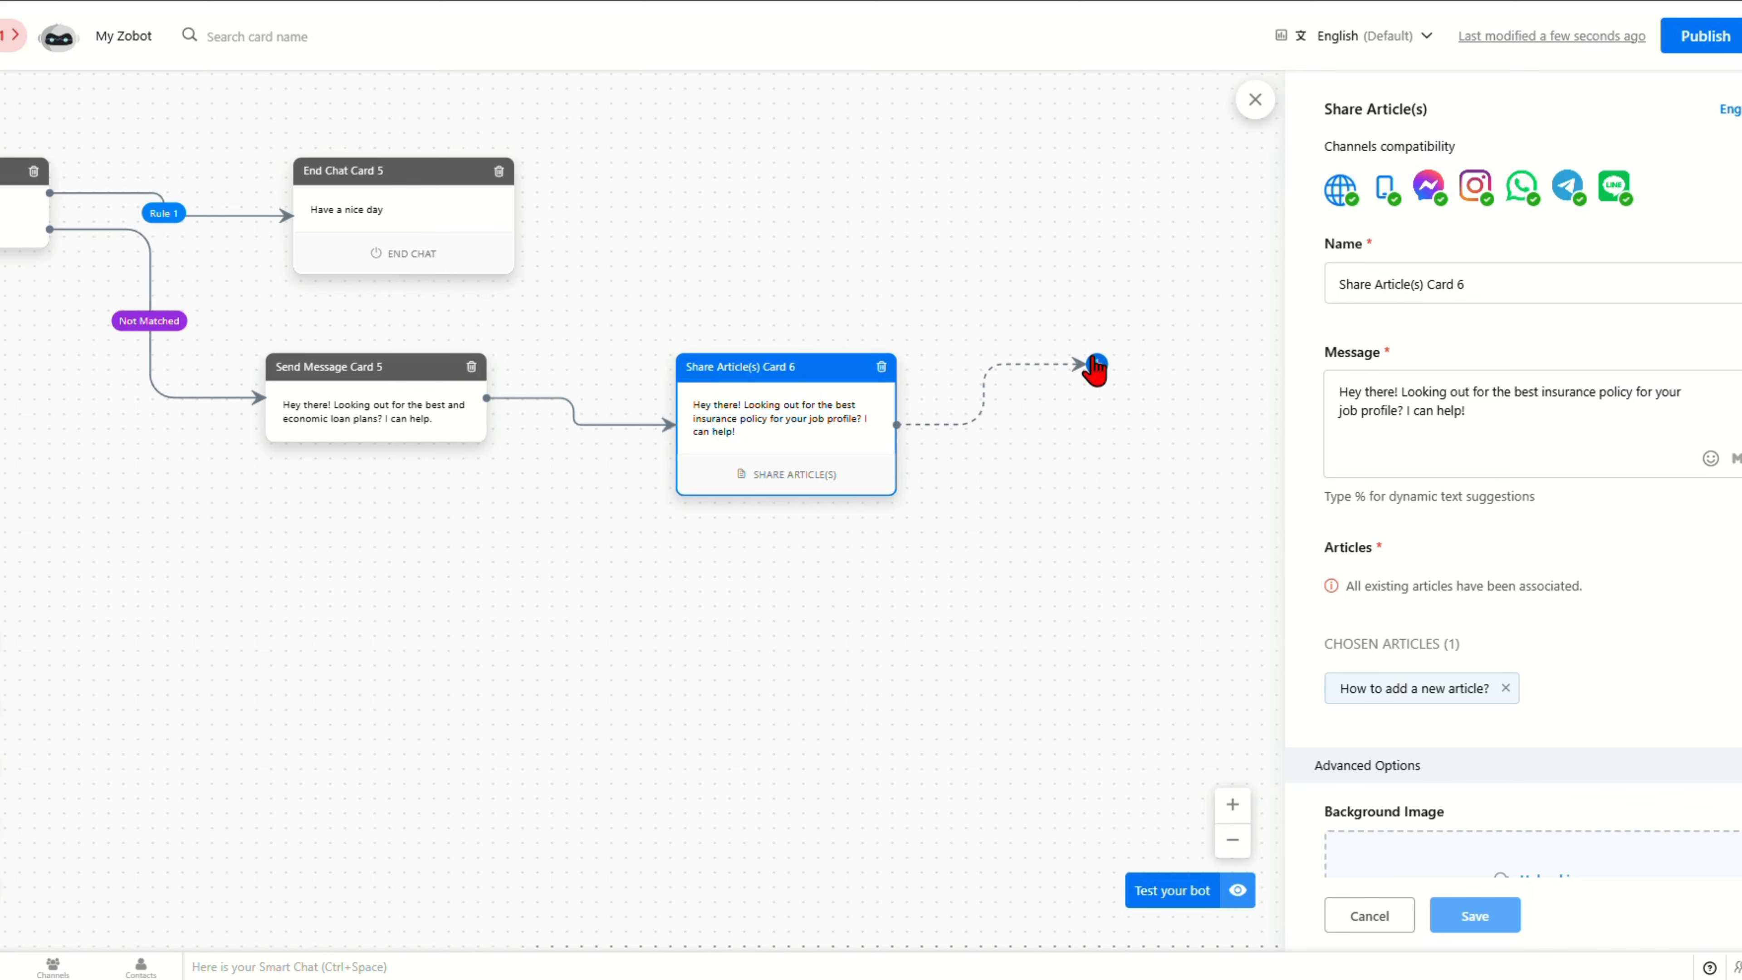
Step: Add and save an End Chat card after Share Article(s) Card 6, then publish the bot
{"action": "left_click", "coordinate": [1095, 363]}
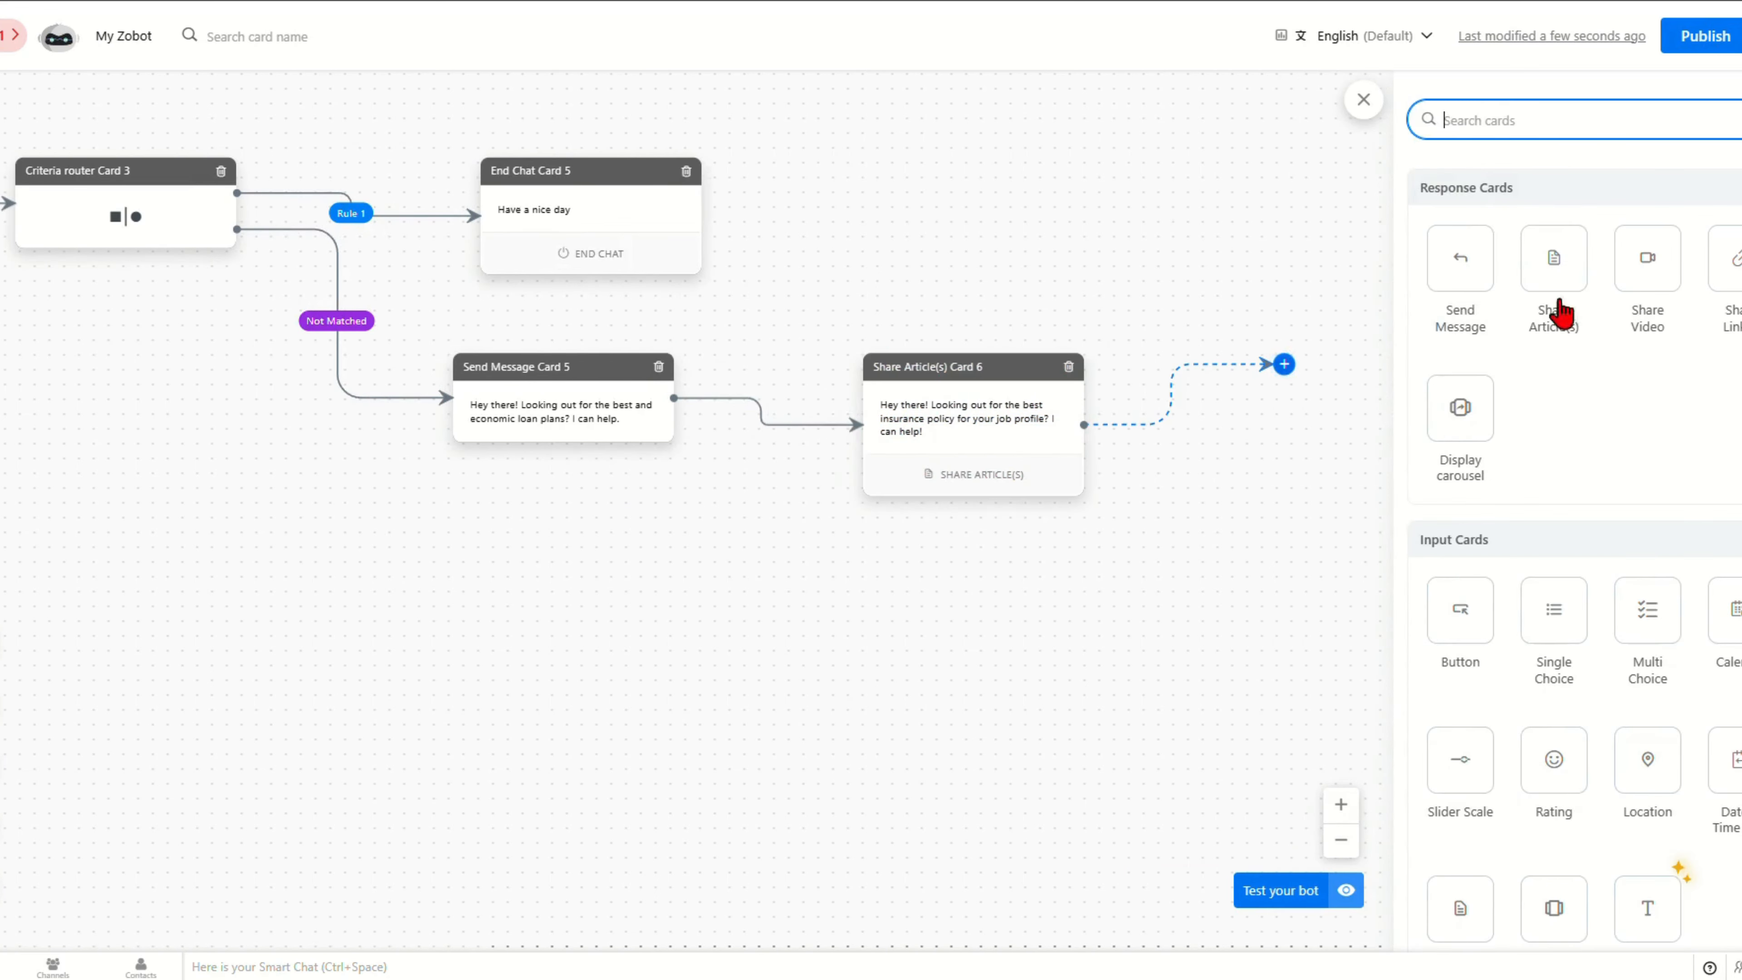
{"action": "type", "text": "e"}
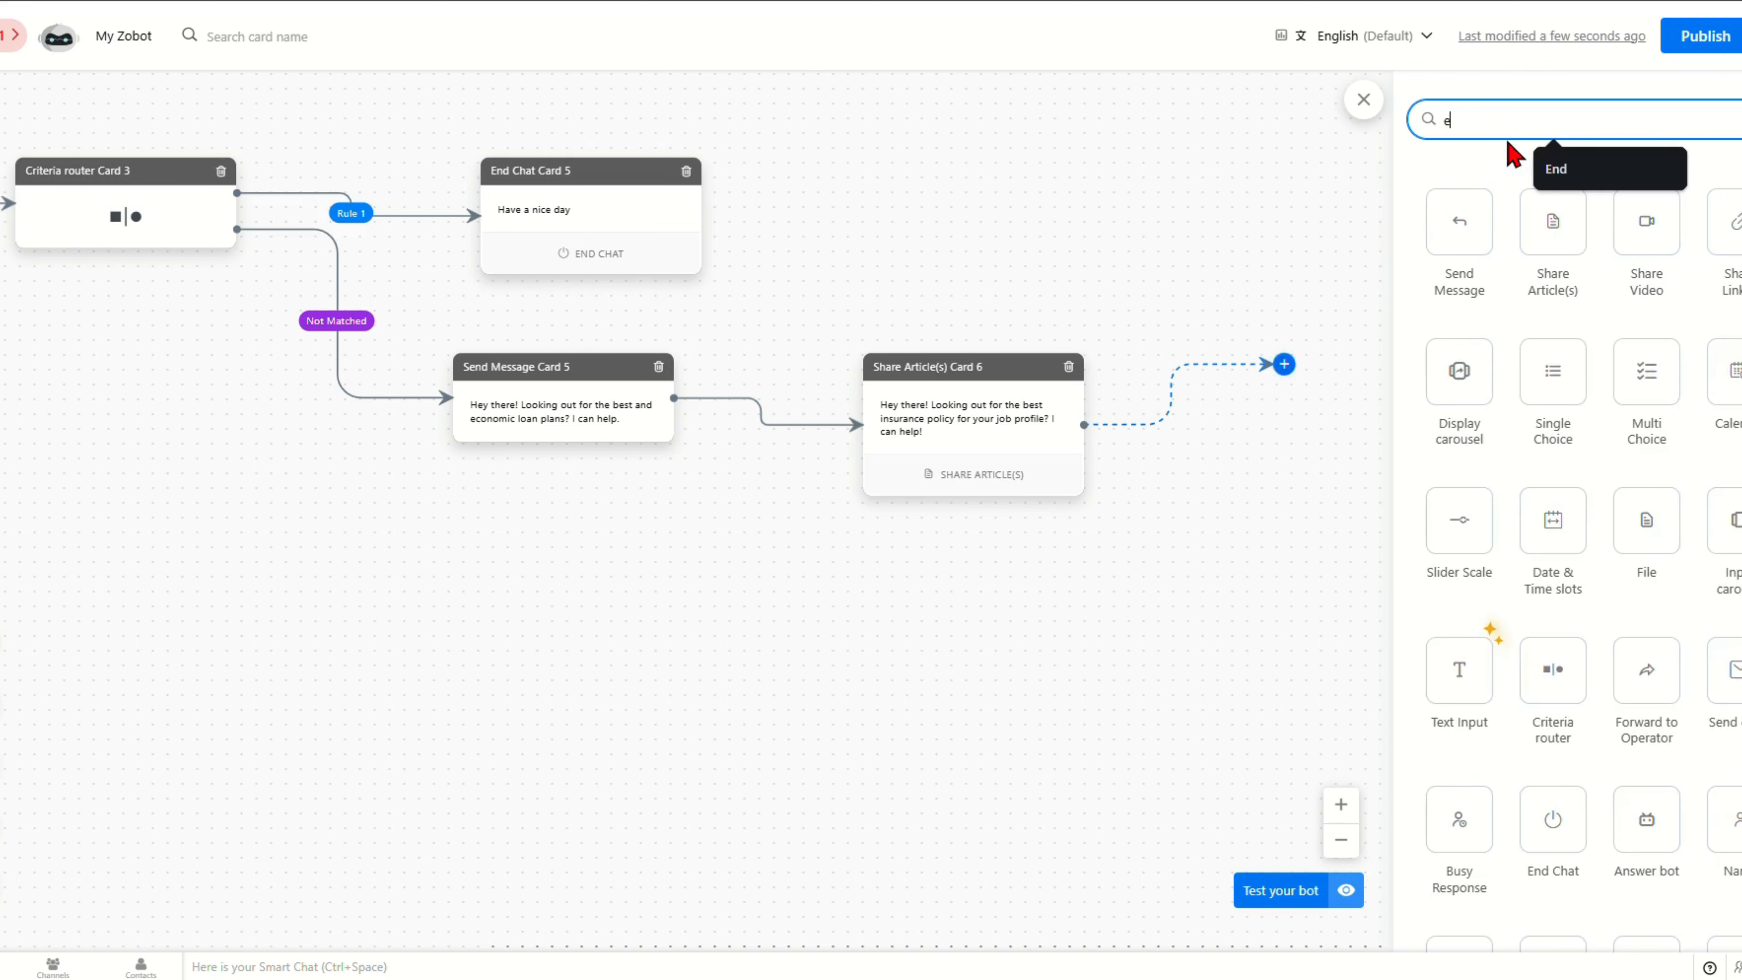
{"action": "type", "text": "ND"}
{"action": "left_click_drag", "start_coordinate": [1721, 220], "coordinate": [1313, 354]}
{"action": "left_click", "coordinate": [1455, 916]}
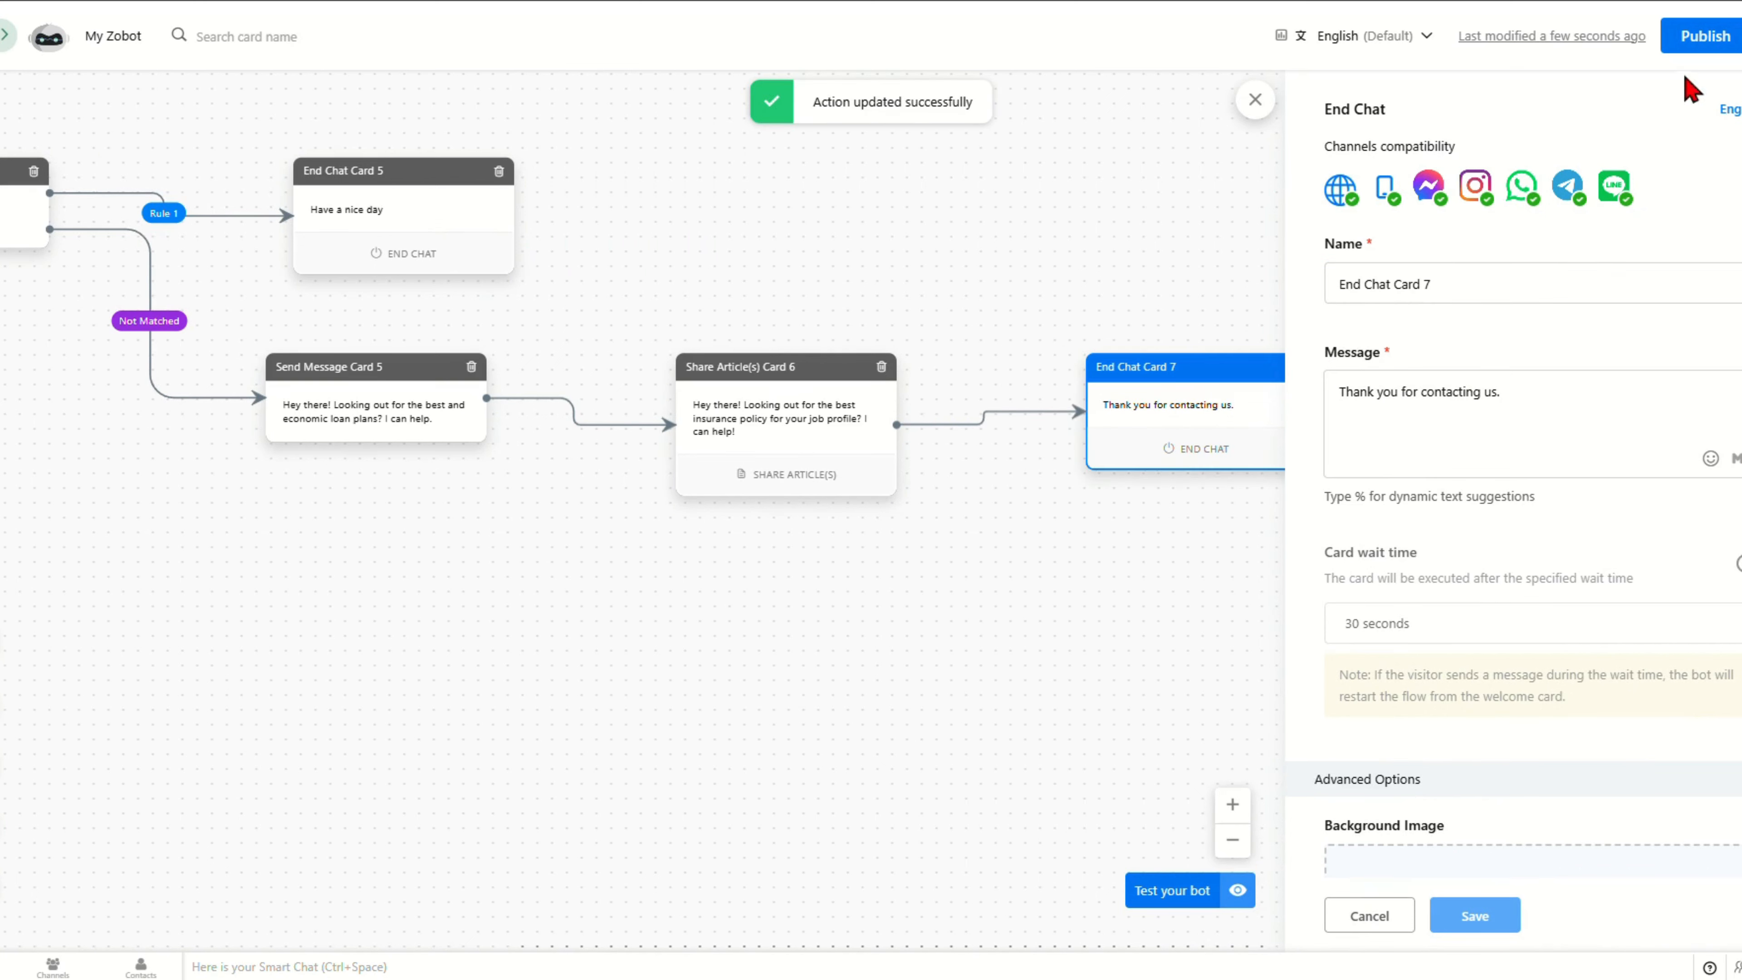
{"action": "left_click", "coordinate": [1703, 56]}
{"action": "left_click", "coordinate": [937, 592]}
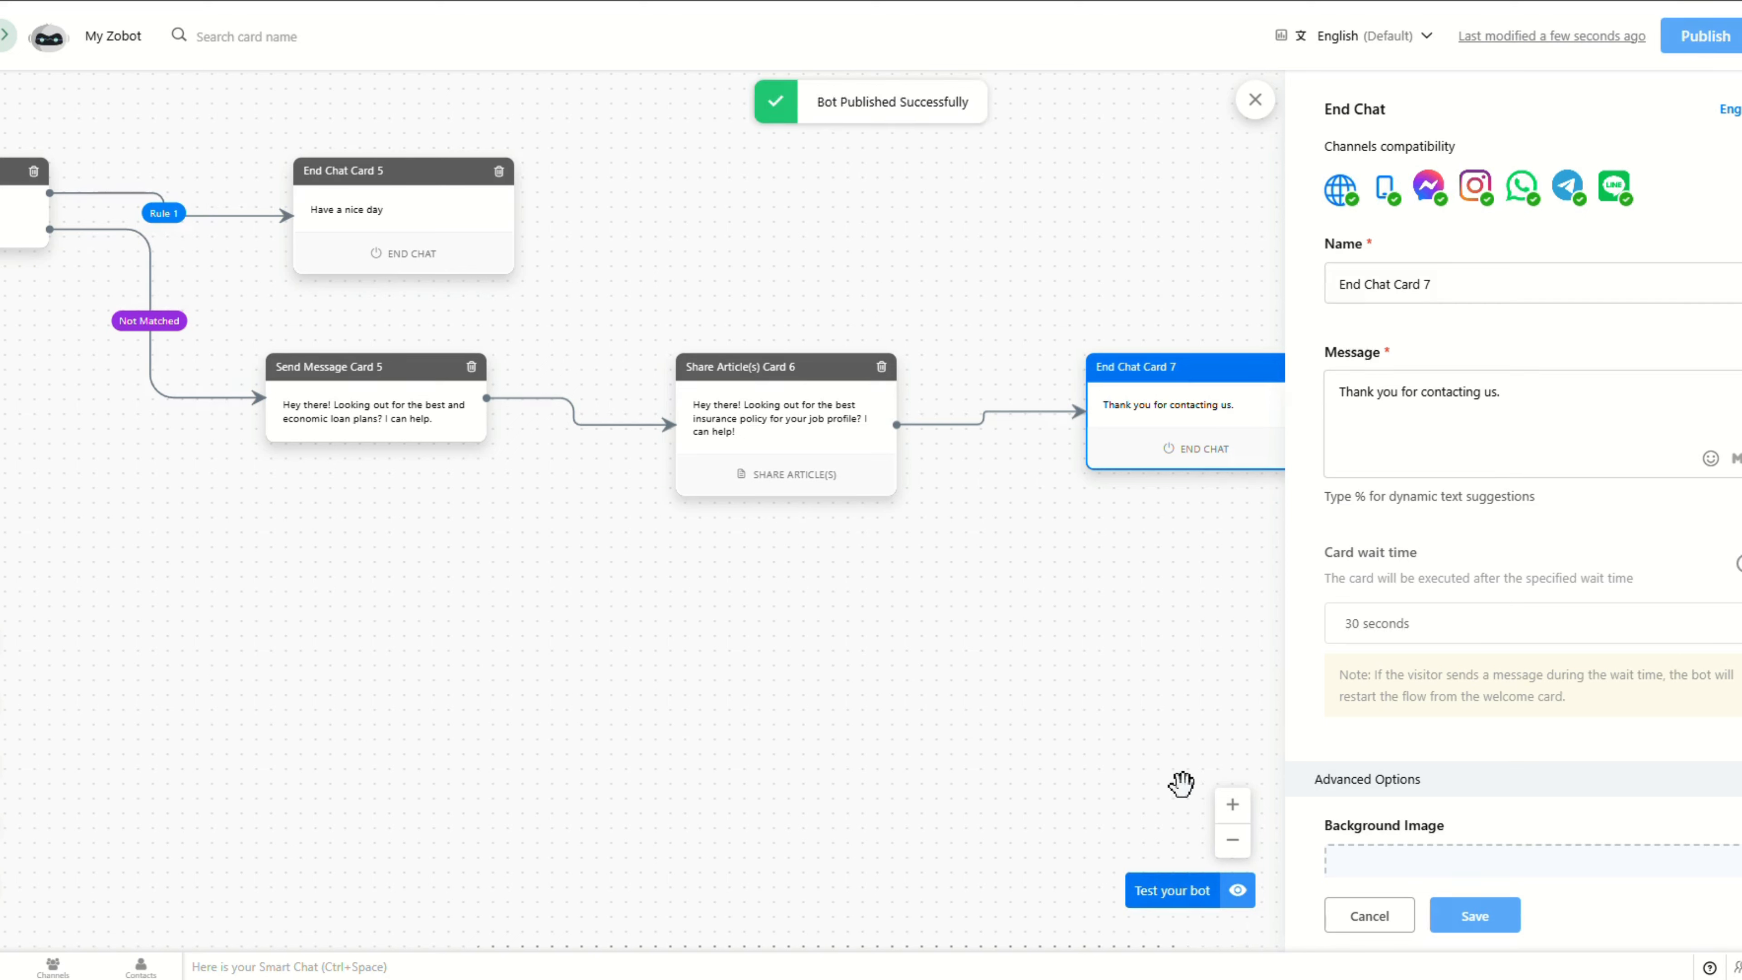
Step: Start a bot test chat and highlight its welcome greeting and three-option real-estate question
{"action": "left_click", "coordinate": [1158, 890]}
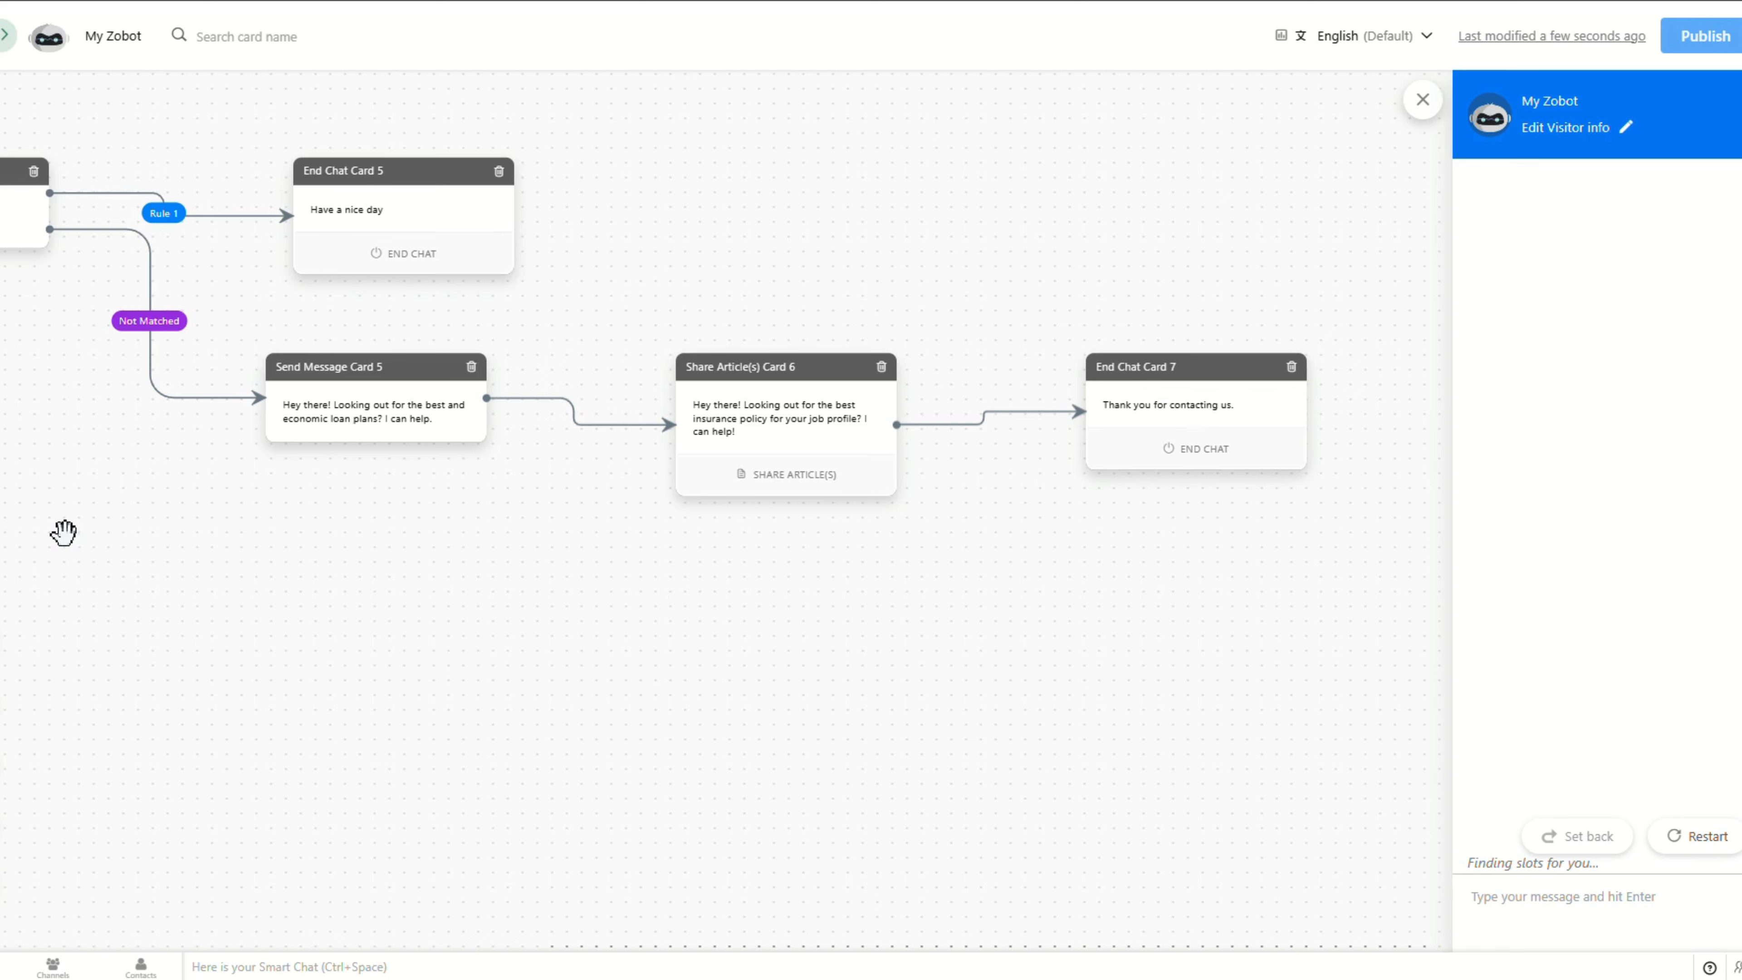
{"action": "left_click_drag", "start_coordinate": [284, 509], "coordinate": [970, 509]}
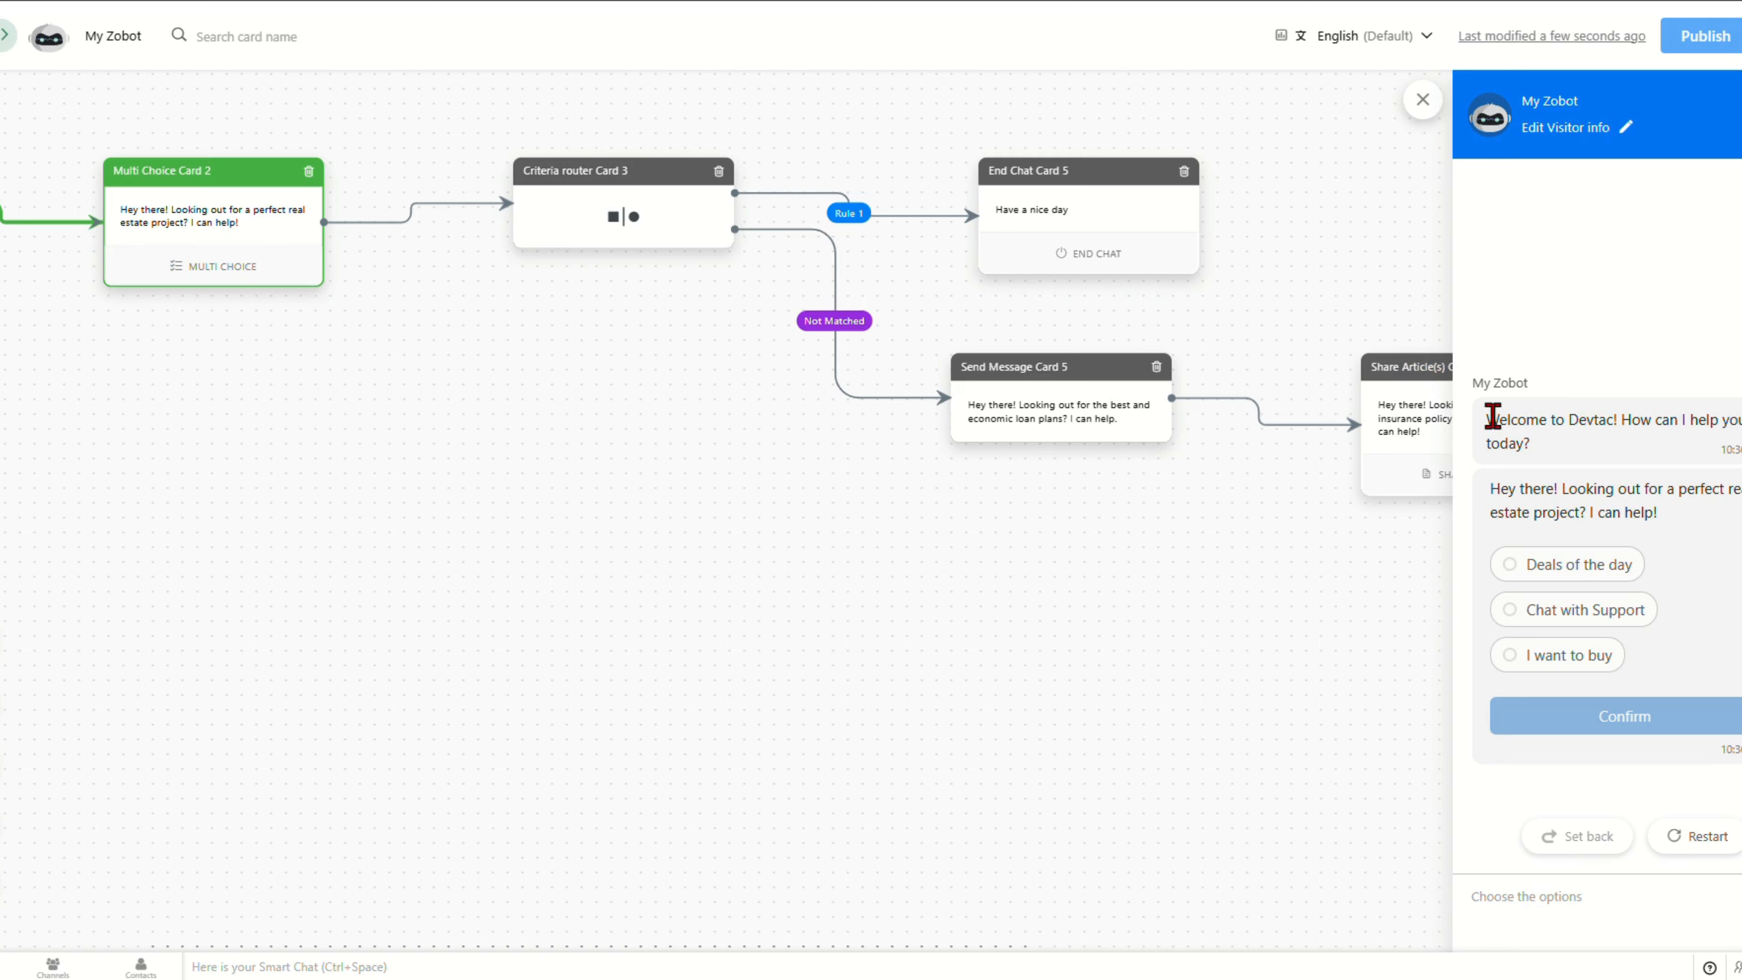
{"action": "left_click_drag", "start_coordinate": [1492, 416], "coordinate": [1539, 453]}
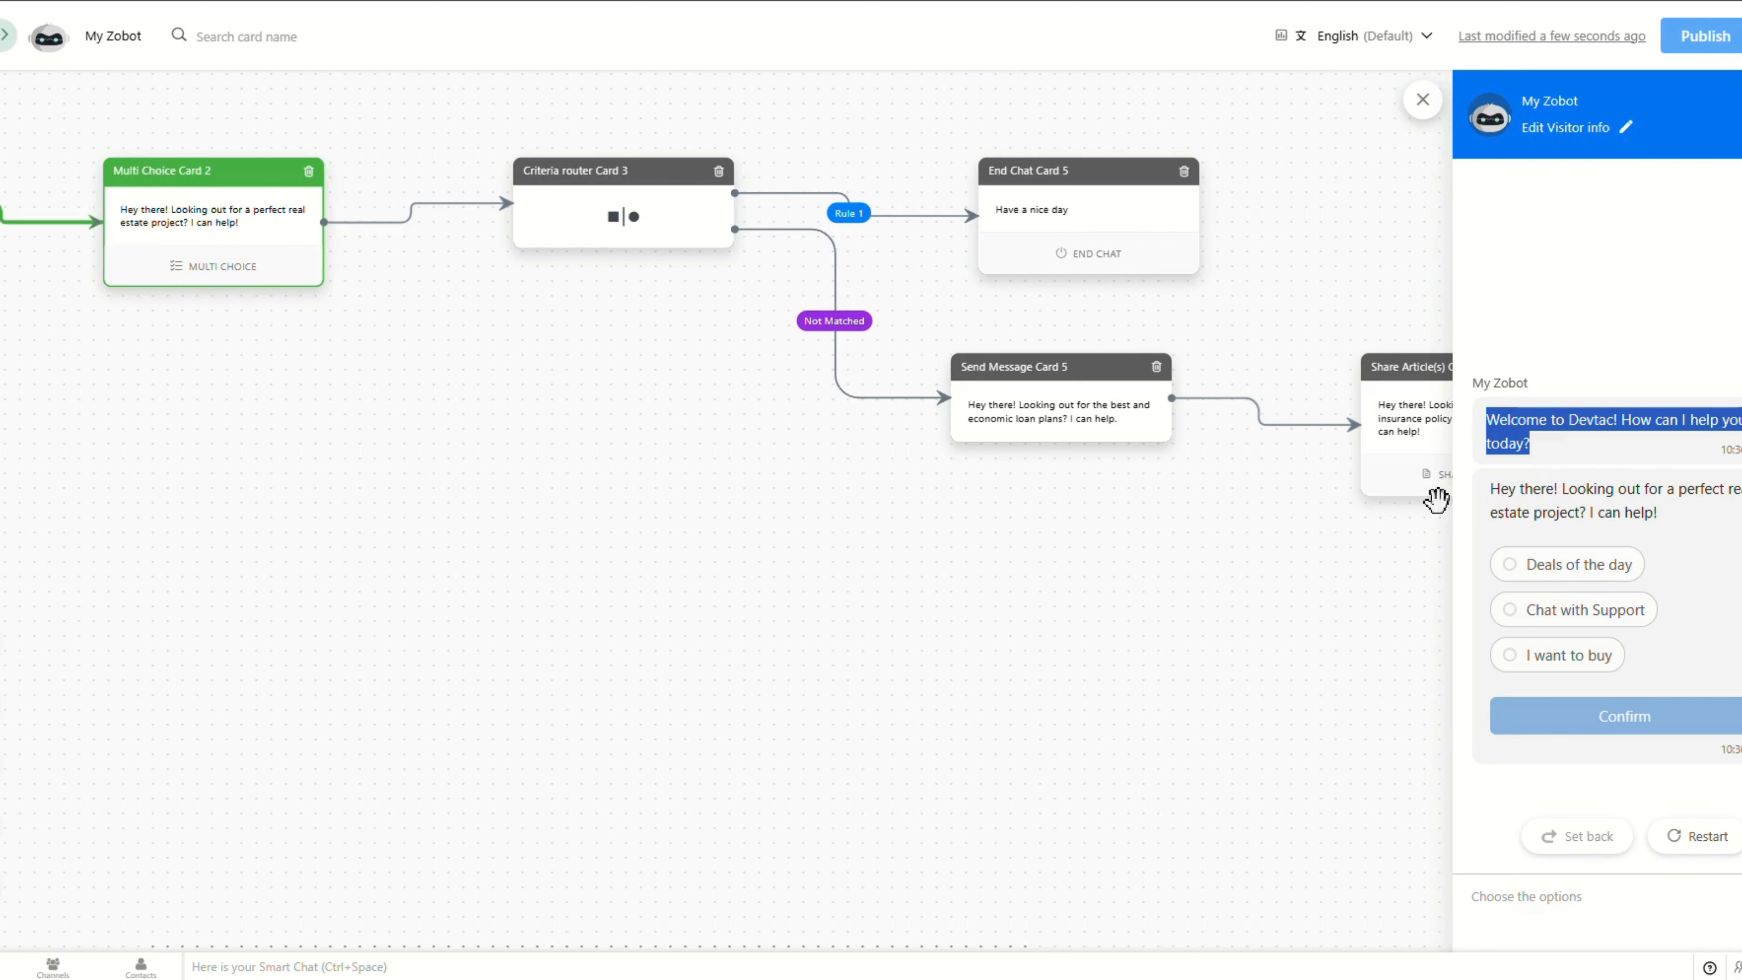
{"action": "left_click", "coordinate": [1491, 490]}
{"action": "left_click_drag", "start_coordinate": [1491, 490], "coordinate": [1617, 609]}
{"action": "left_click_drag", "start_coordinate": [435, 401], "coordinate": [862, 424]}
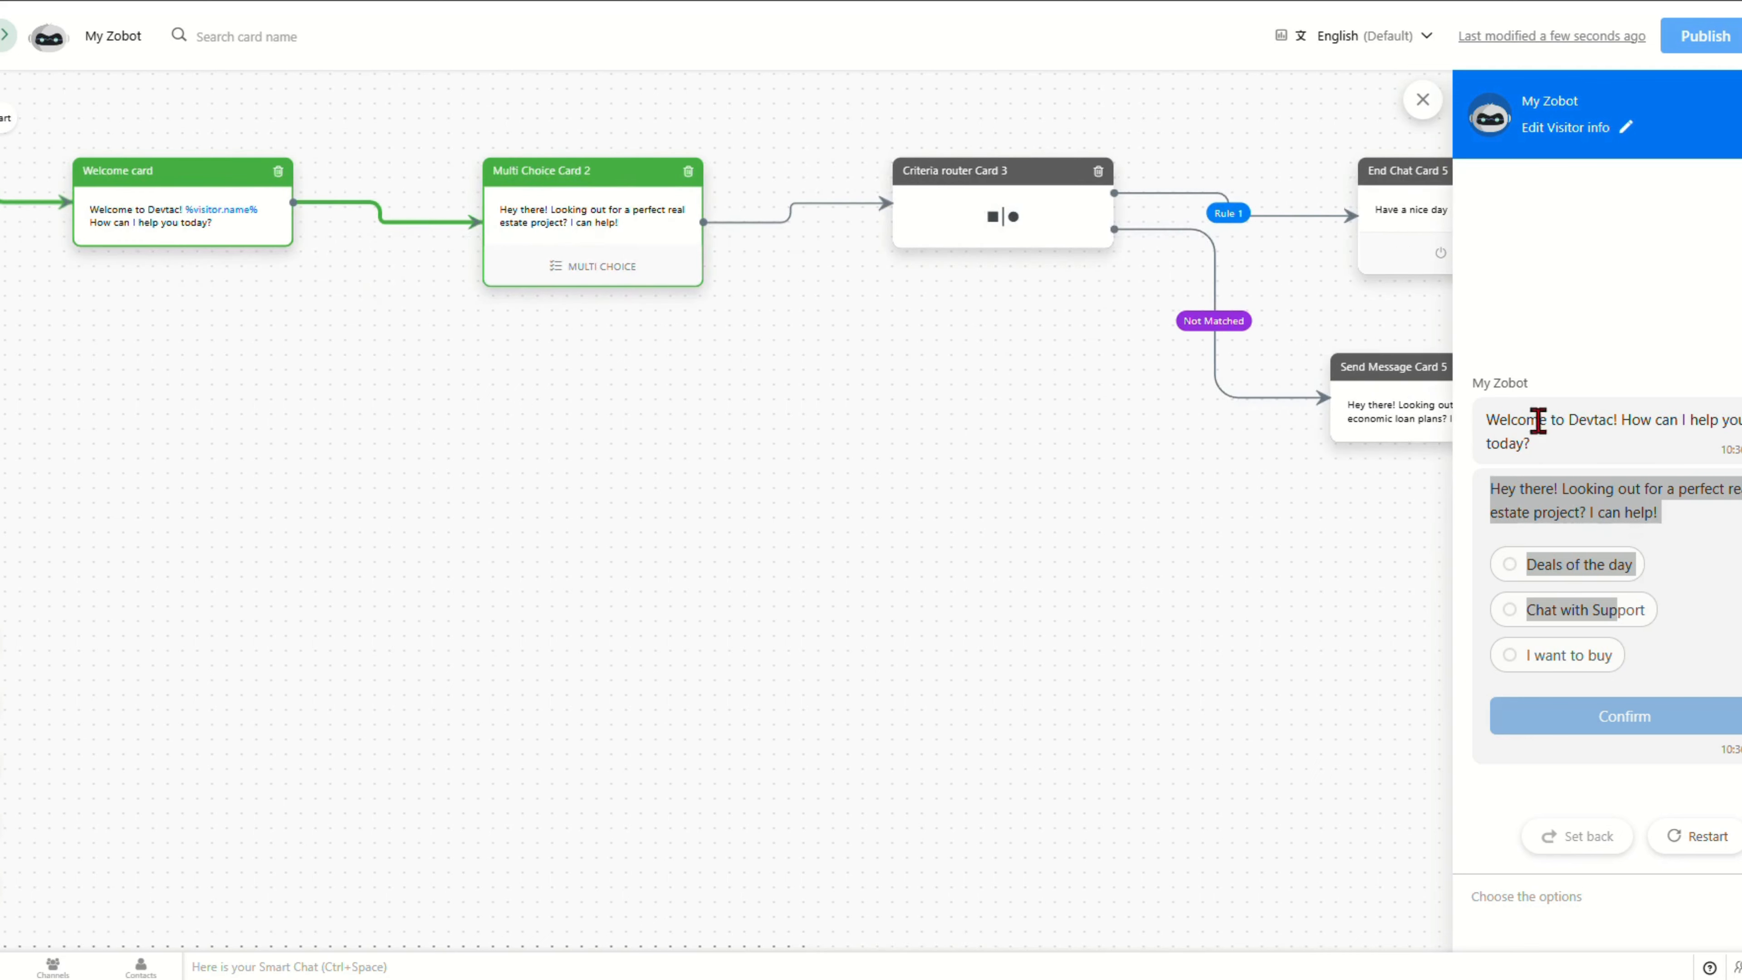
{"action": "left_click_drag", "start_coordinate": [1490, 416], "coordinate": [1535, 450]}
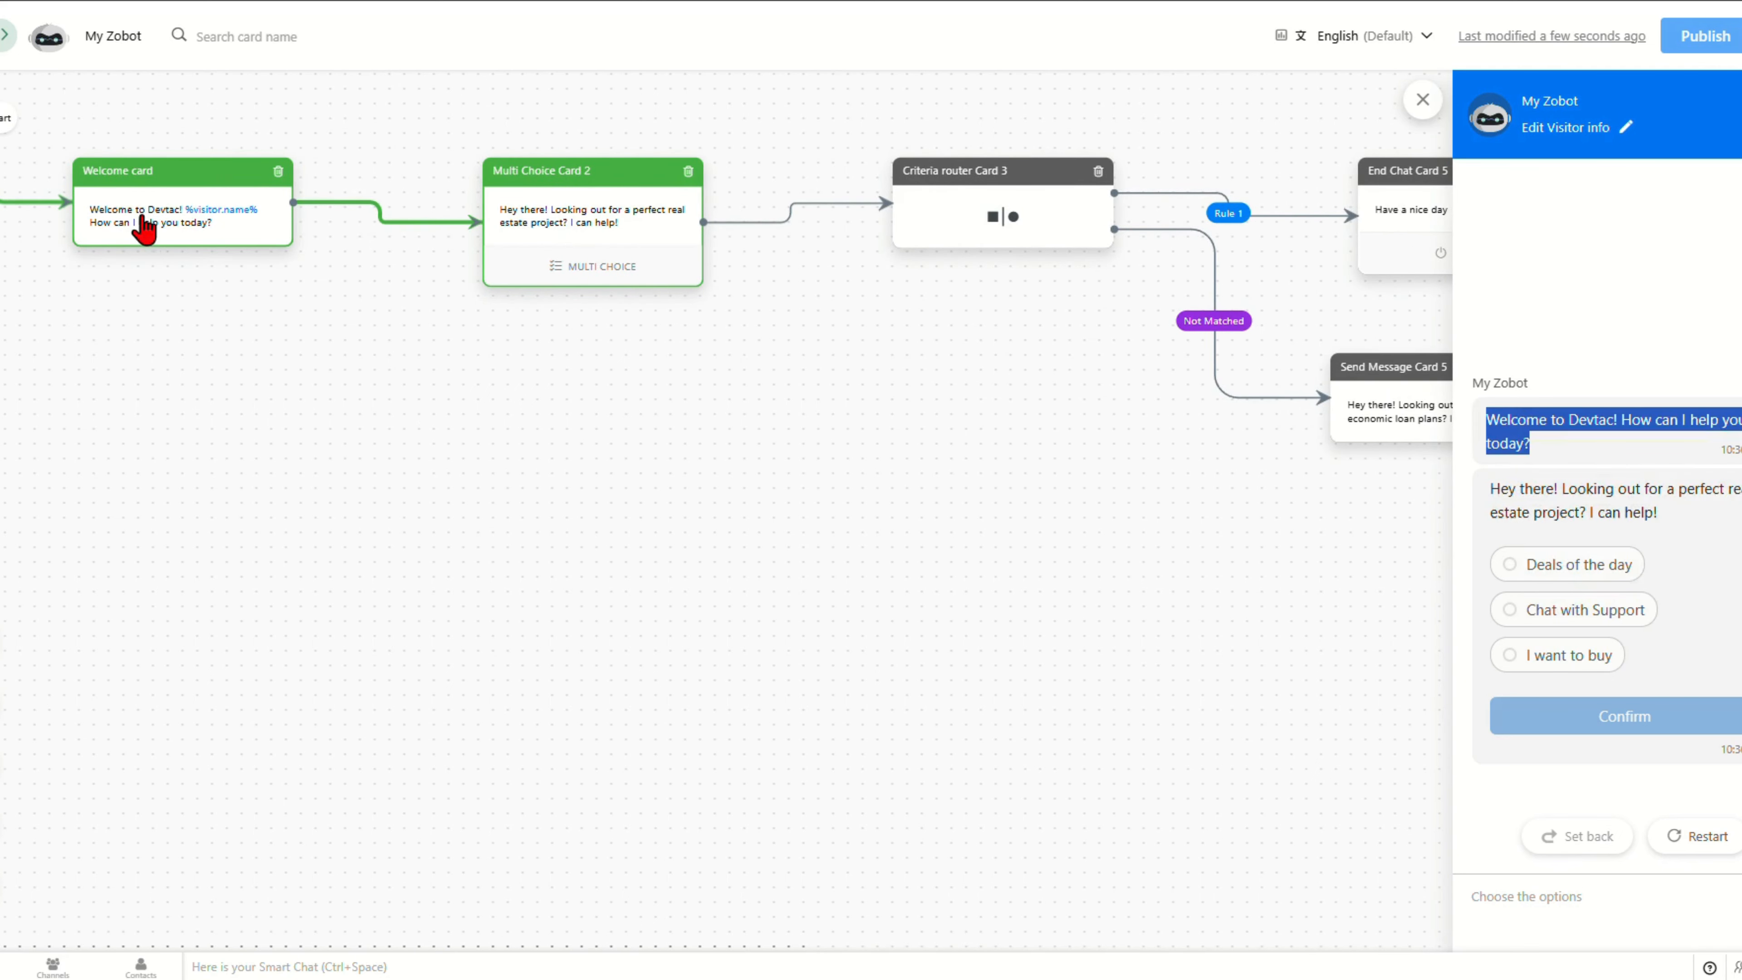
{"action": "left_click_drag", "start_coordinate": [1488, 485], "coordinate": [1606, 660]}
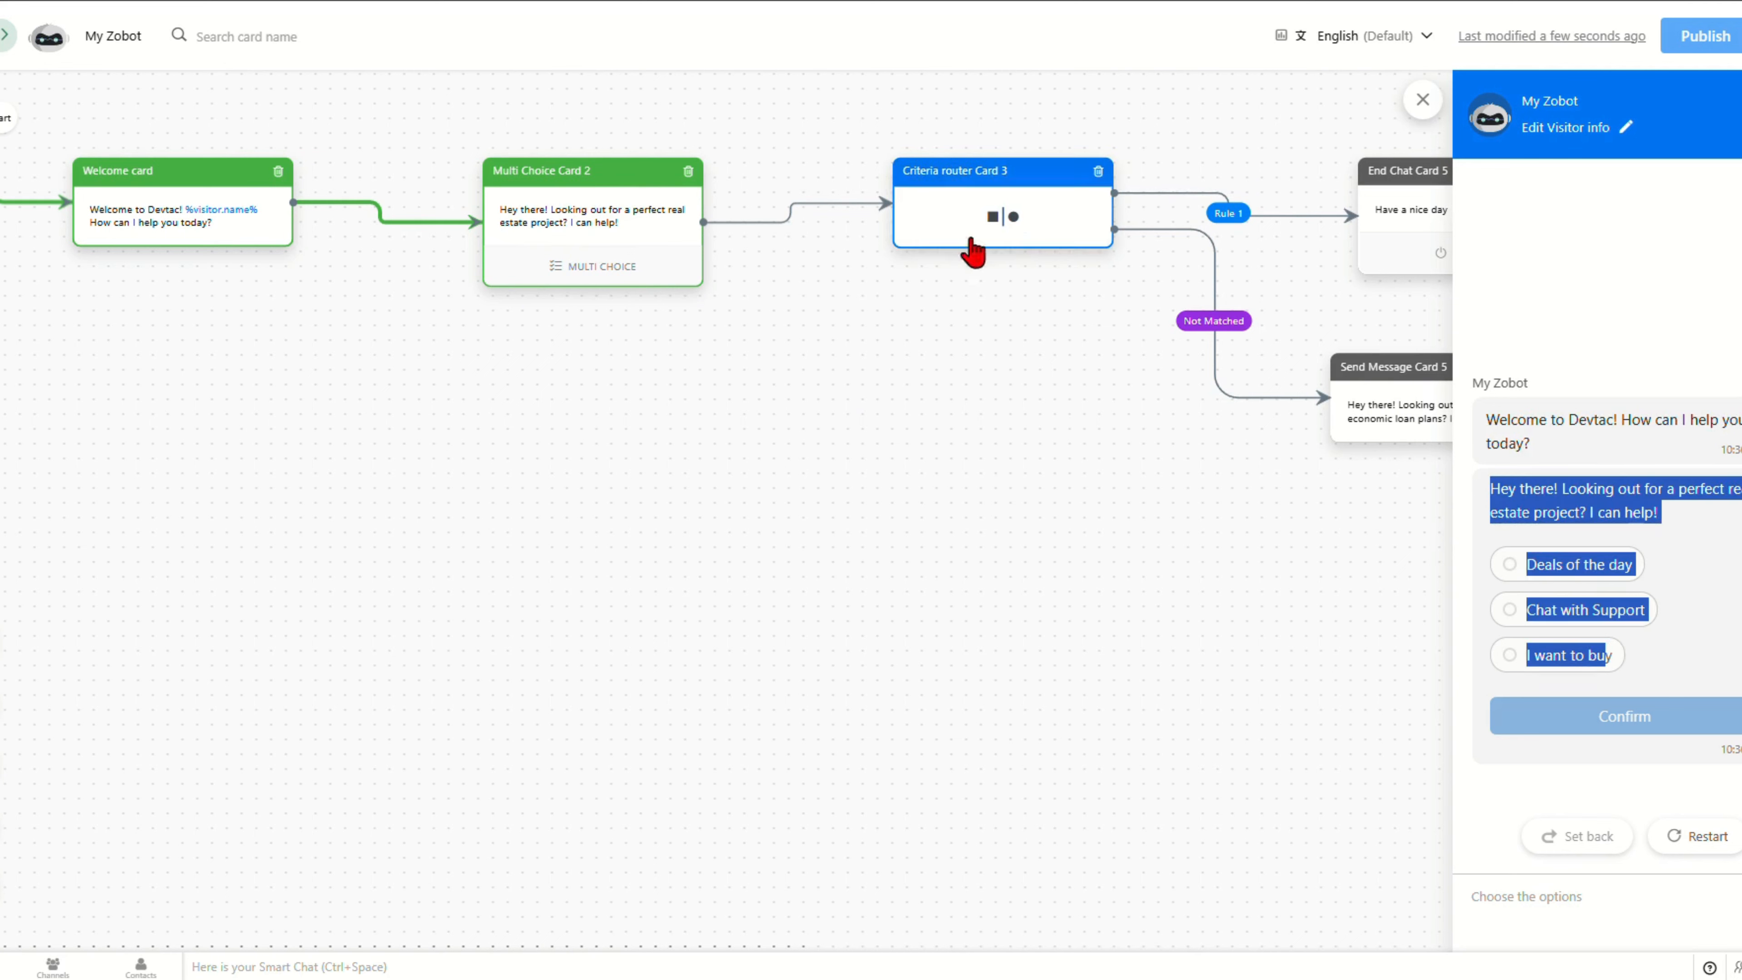
{"action": "left_click", "coordinate": [1735, 590]}
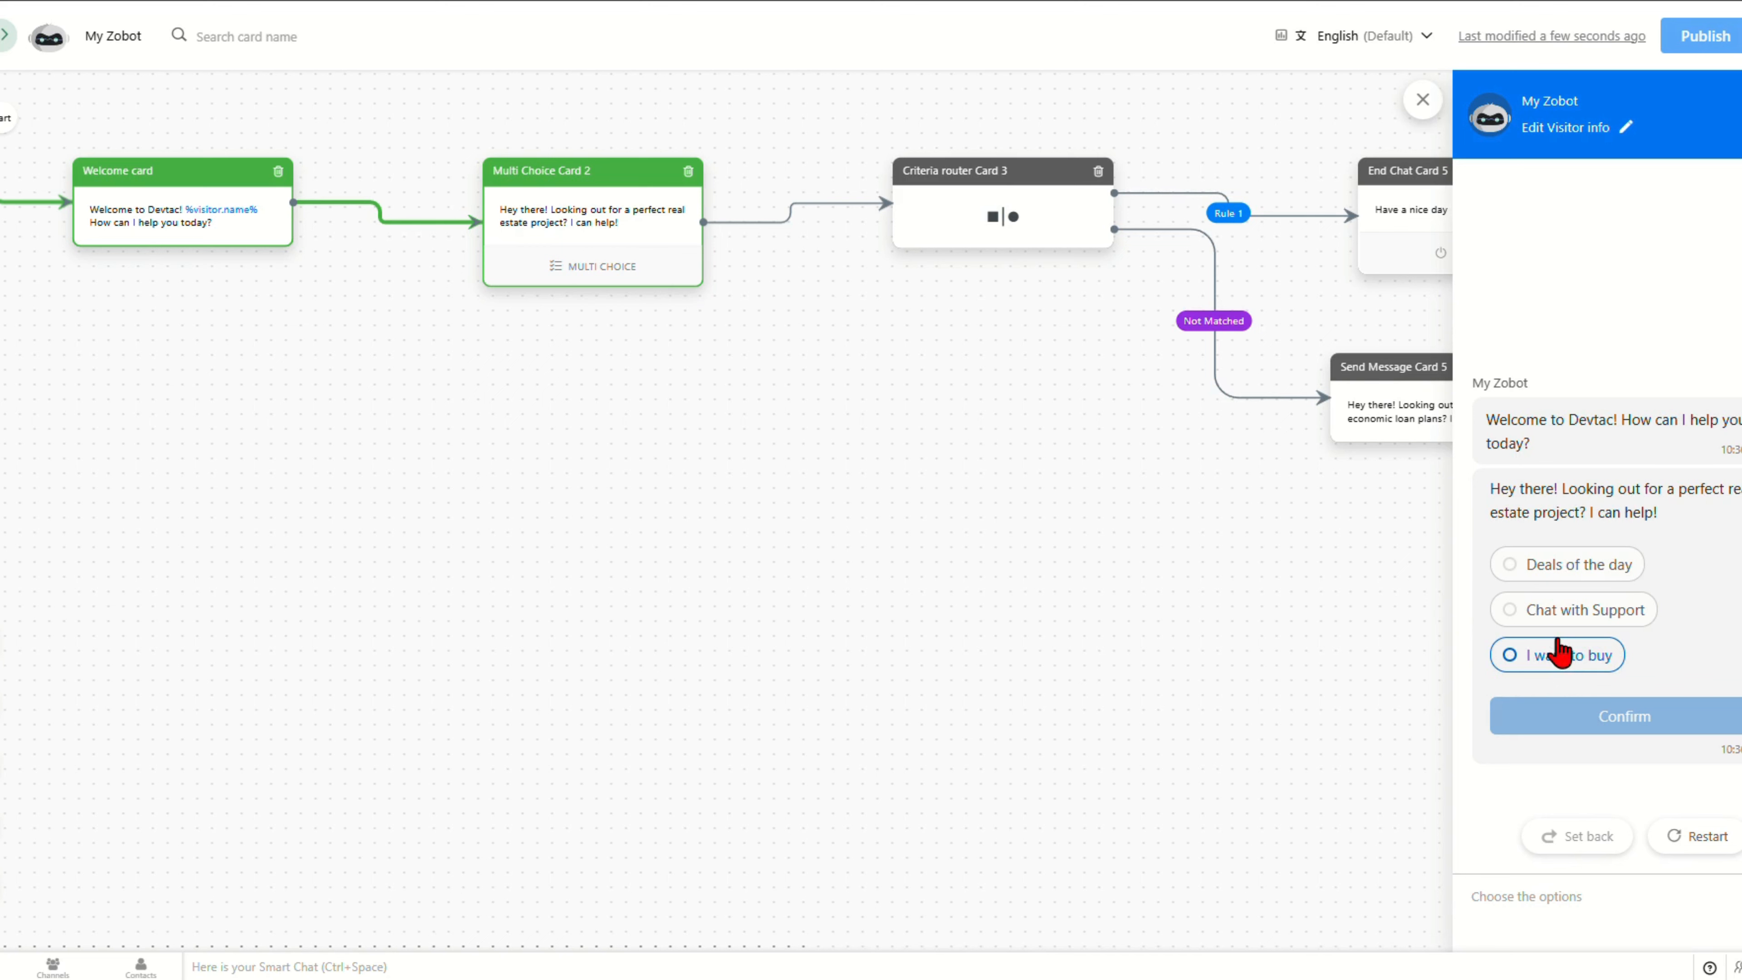
Step: Answer 'Chat with Support' in the test chat while tracing the branch on the canvas
{"action": "left_click", "coordinate": [1557, 614]}
{"action": "left_click_drag", "start_coordinate": [1262, 549], "coordinate": [820, 552]}
{"action": "left_click", "coordinate": [1029, 419]}
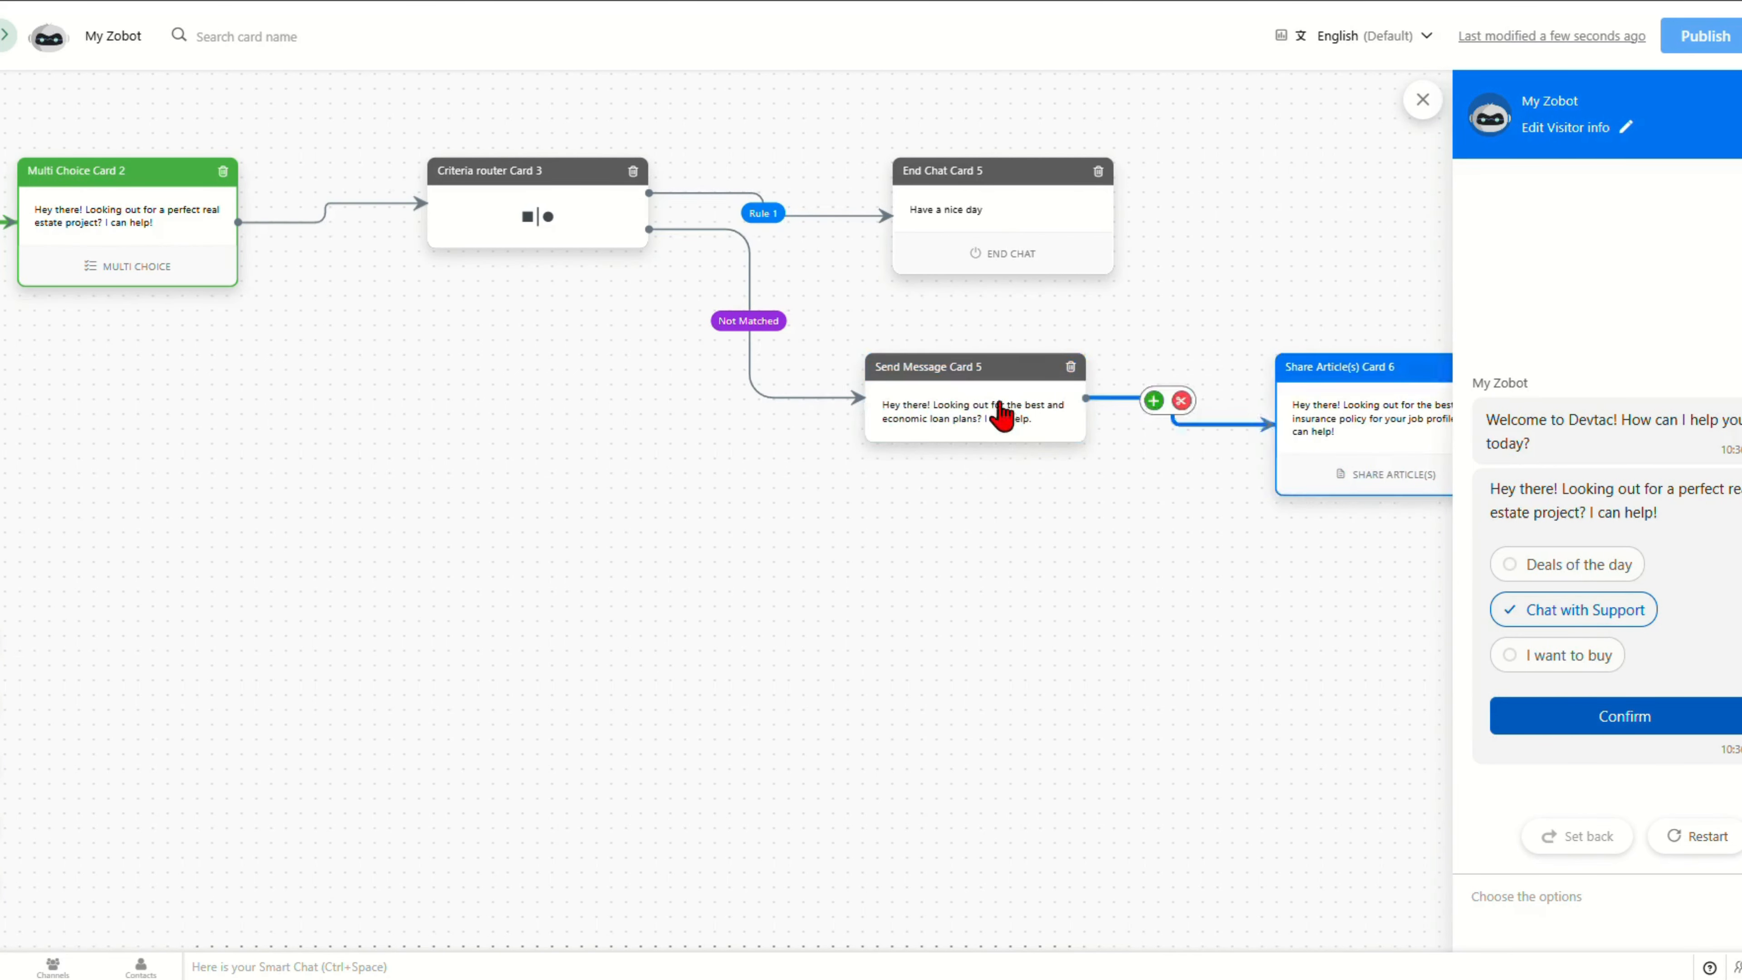
{"action": "left_click_drag", "start_coordinate": [1104, 506], "coordinate": [859, 514]}
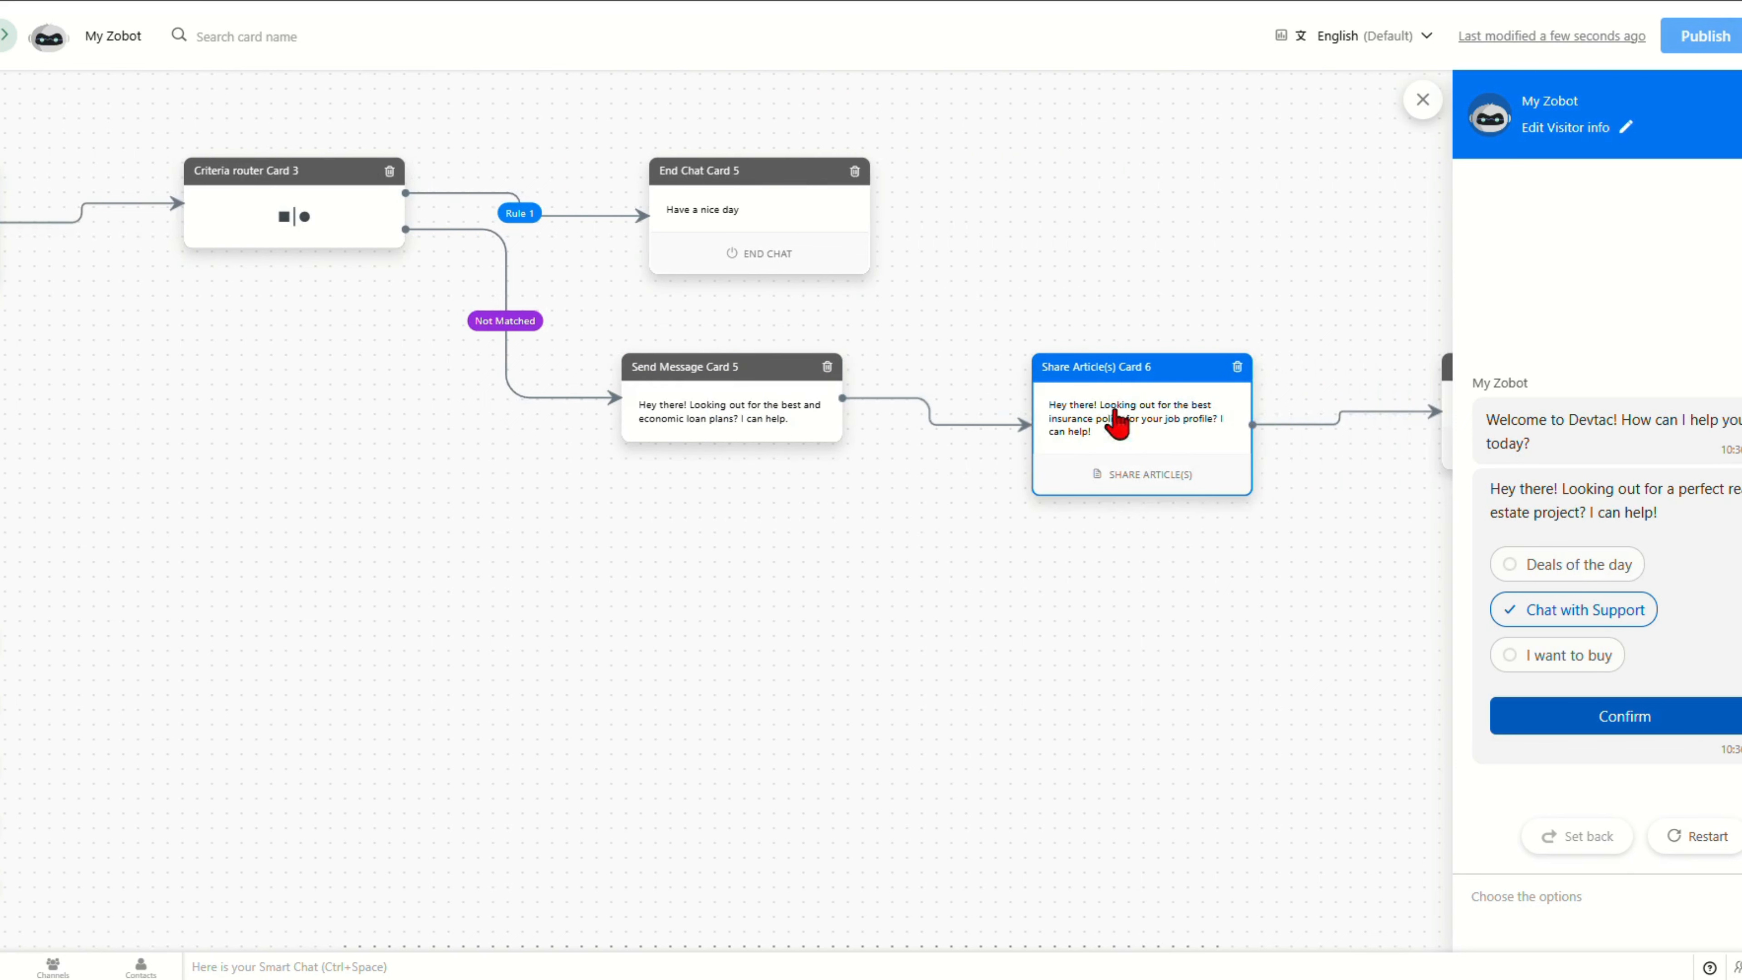
{"action": "left_click_drag", "start_coordinate": [1256, 549], "coordinate": [1220, 558]}
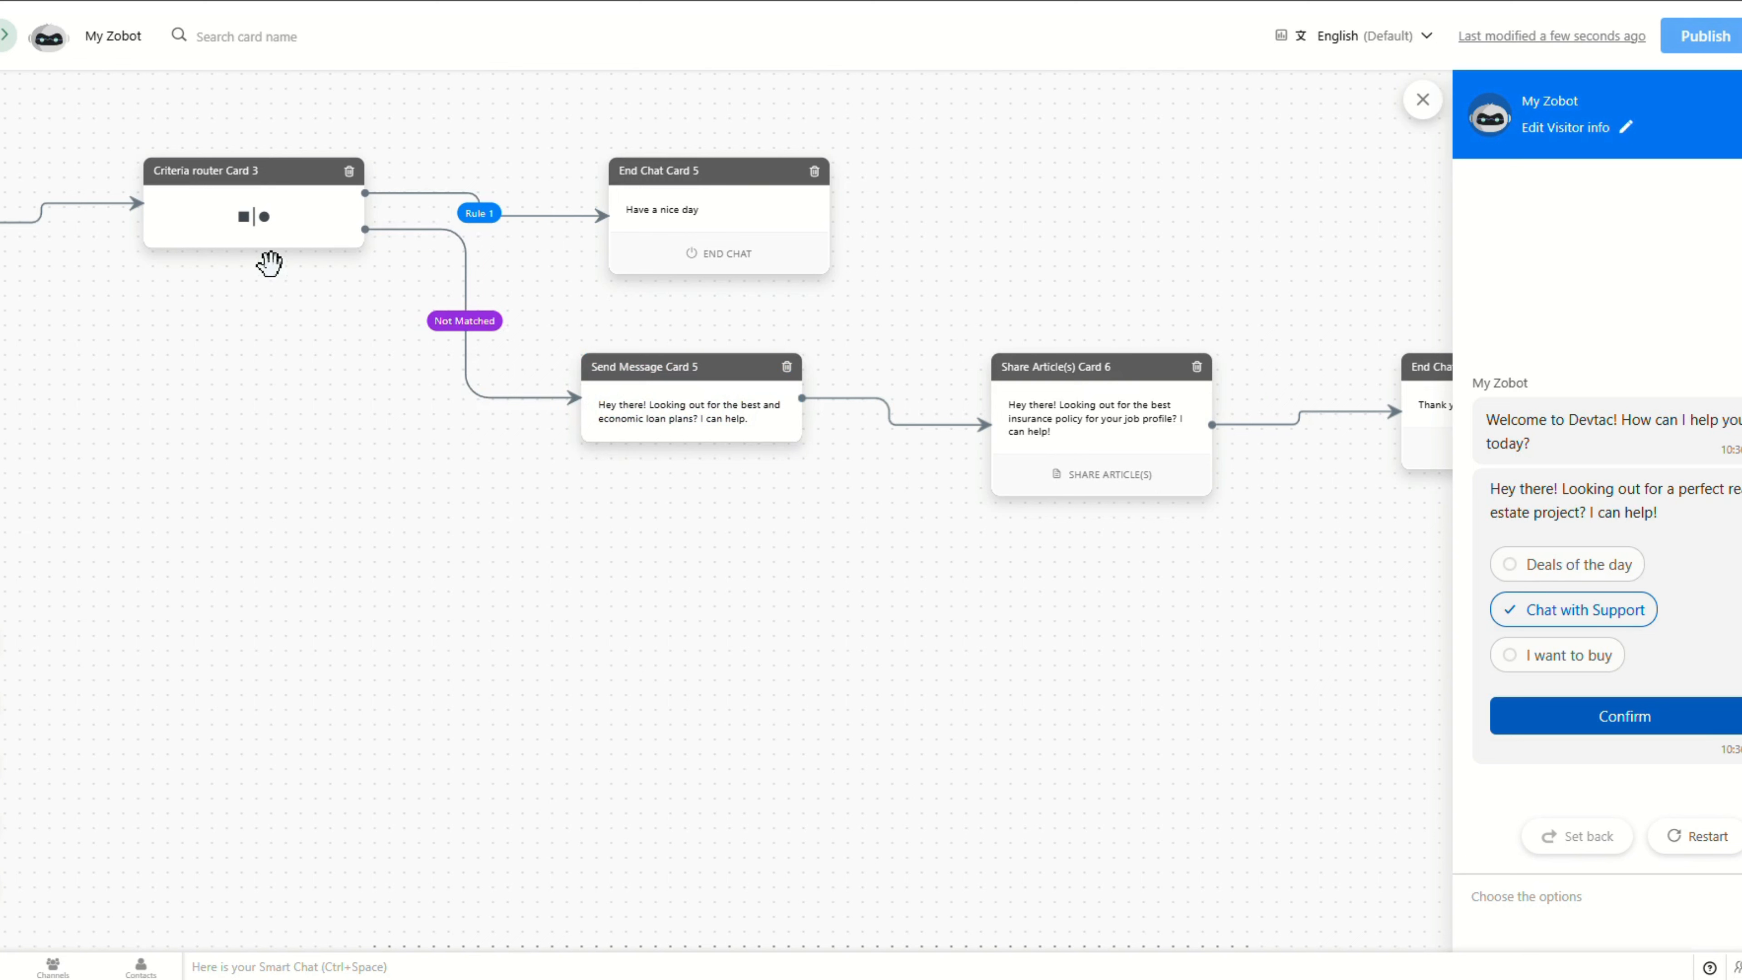
{"action": "left_click", "coordinate": [1626, 715]}
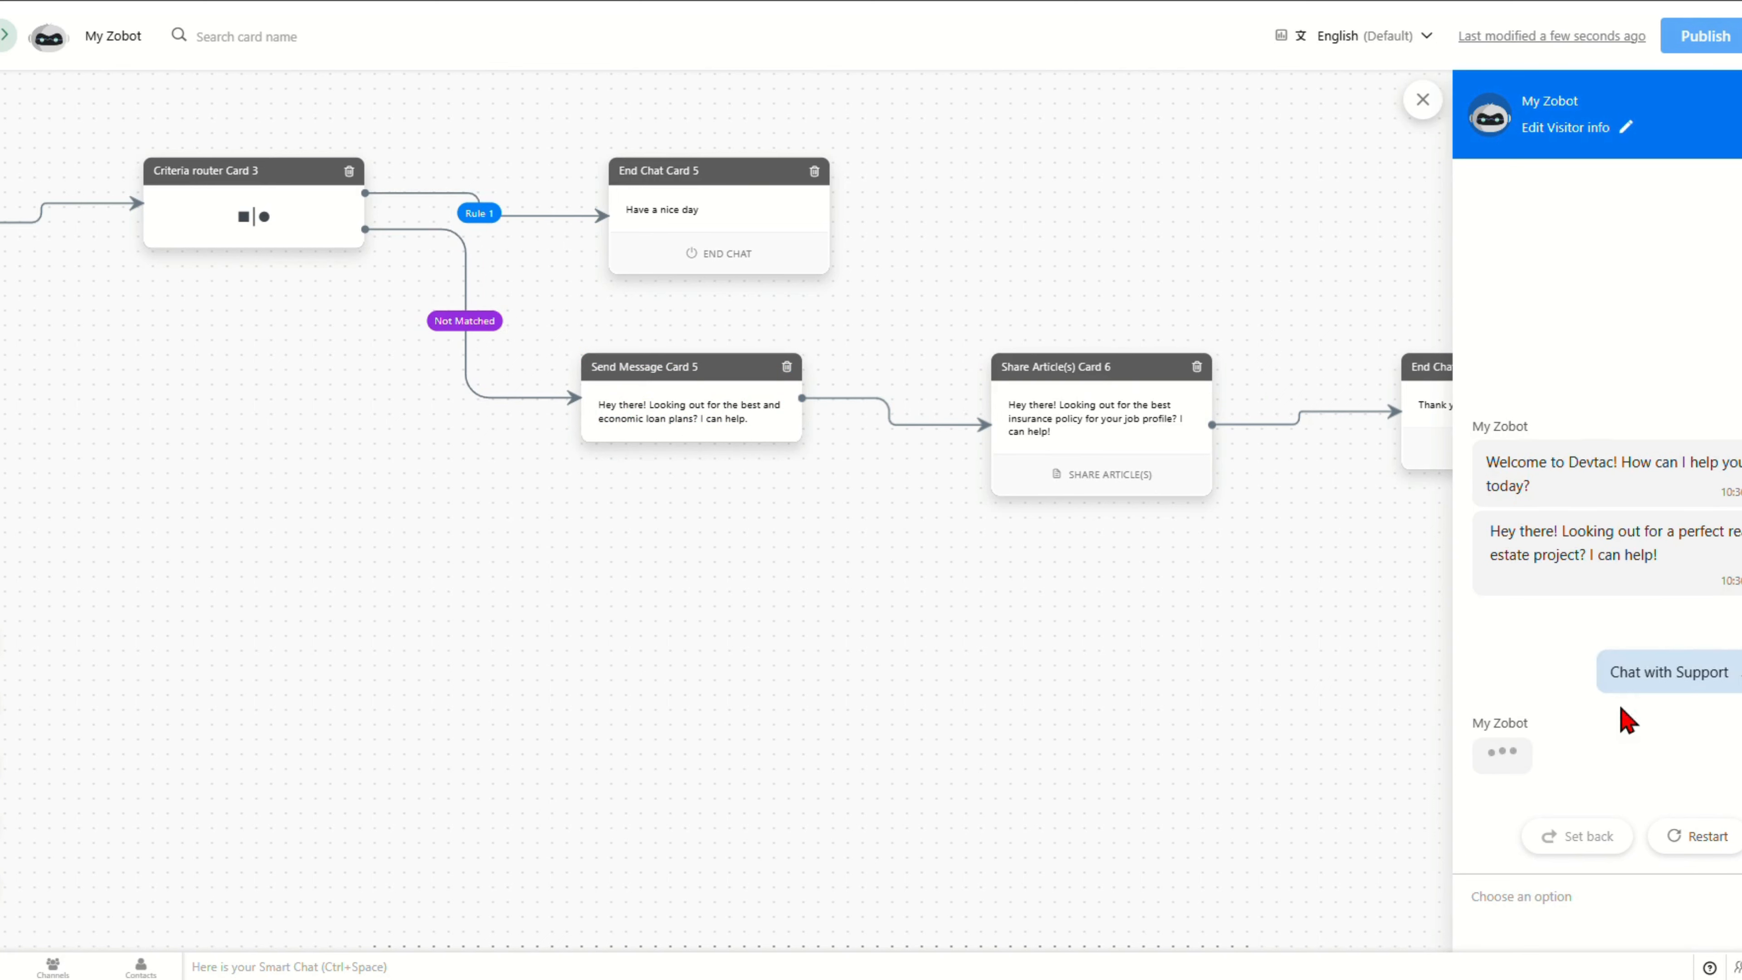
Step: Follow the flow to End Chat Card 7, highlighting the insurance and thank-you messages
{"action": "left_click_drag", "start_coordinate": [1090, 585], "coordinate": [863, 587]}
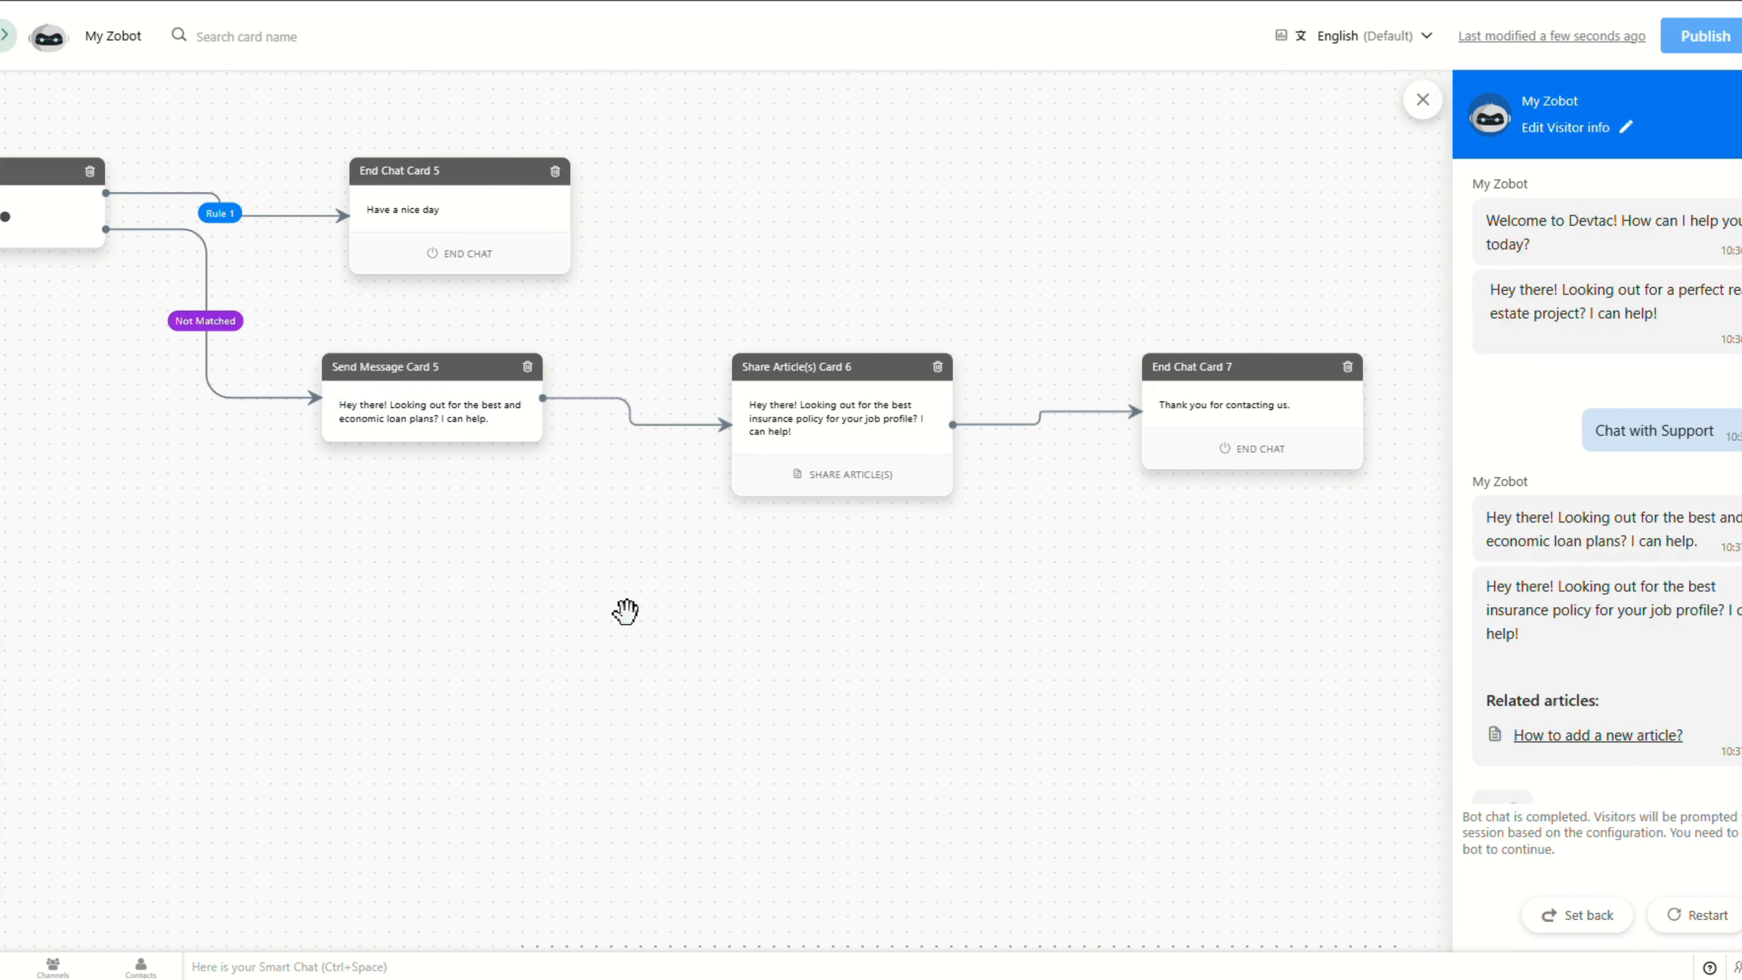
{"action": "left_click_drag", "start_coordinate": [897, 496], "coordinate": [812, 495]}
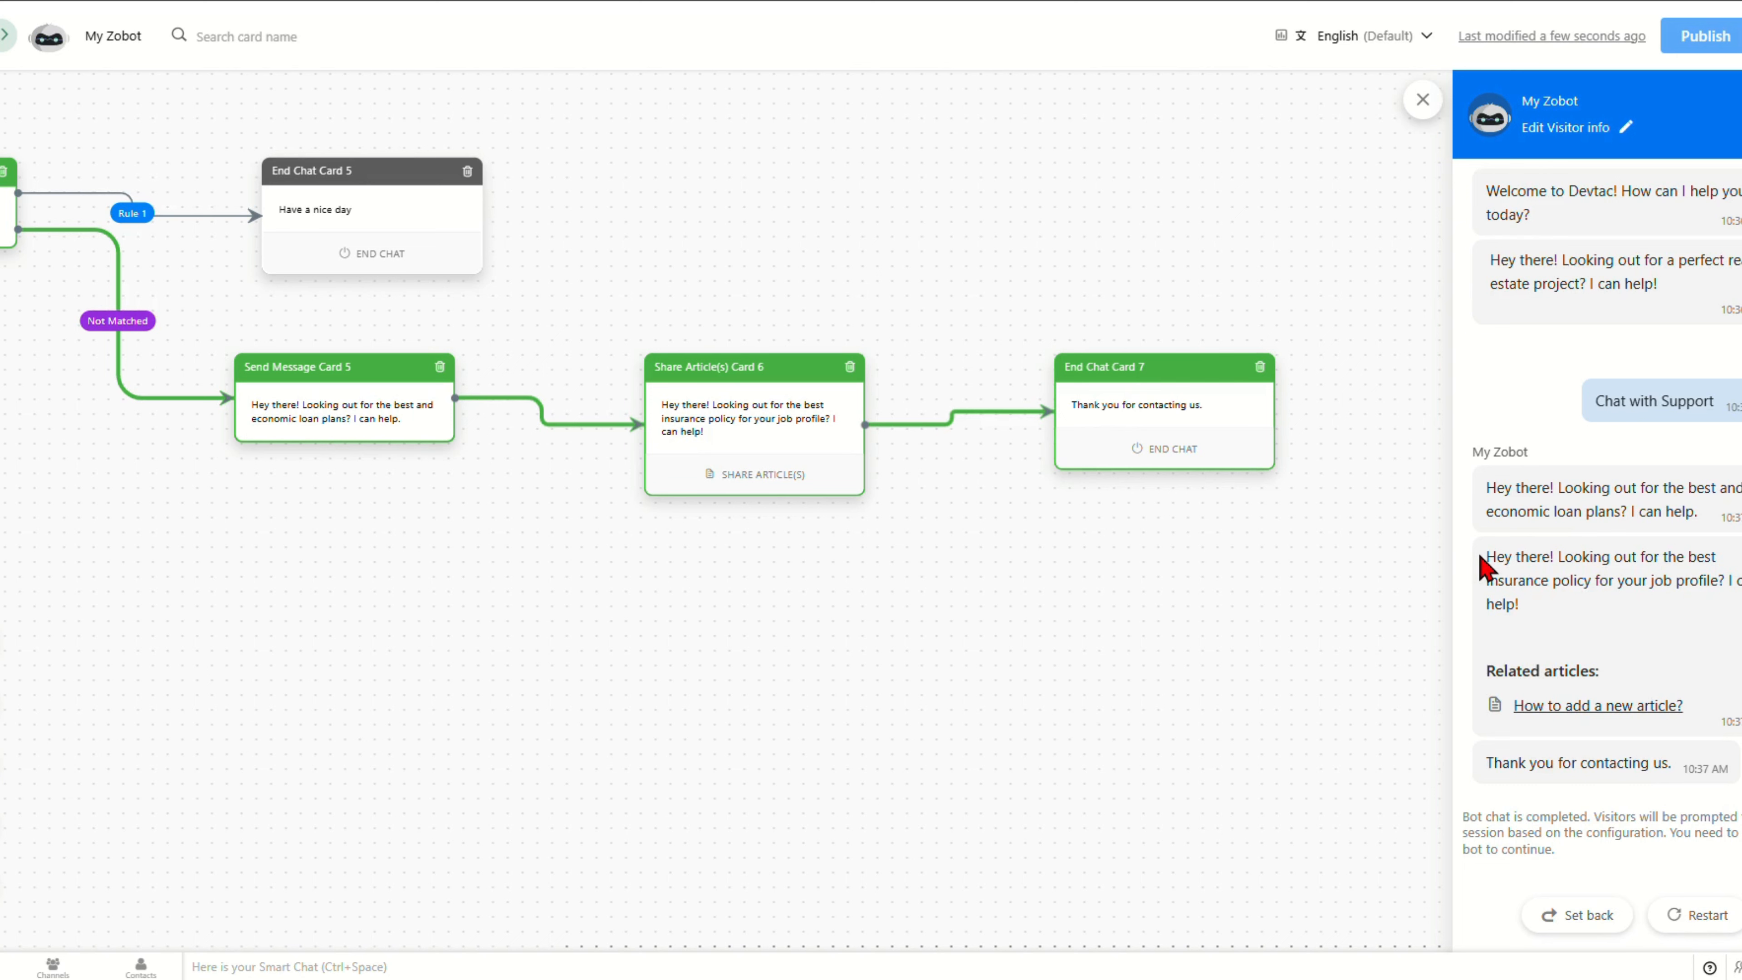
{"action": "triple_click", "coordinate": [1482, 566]}
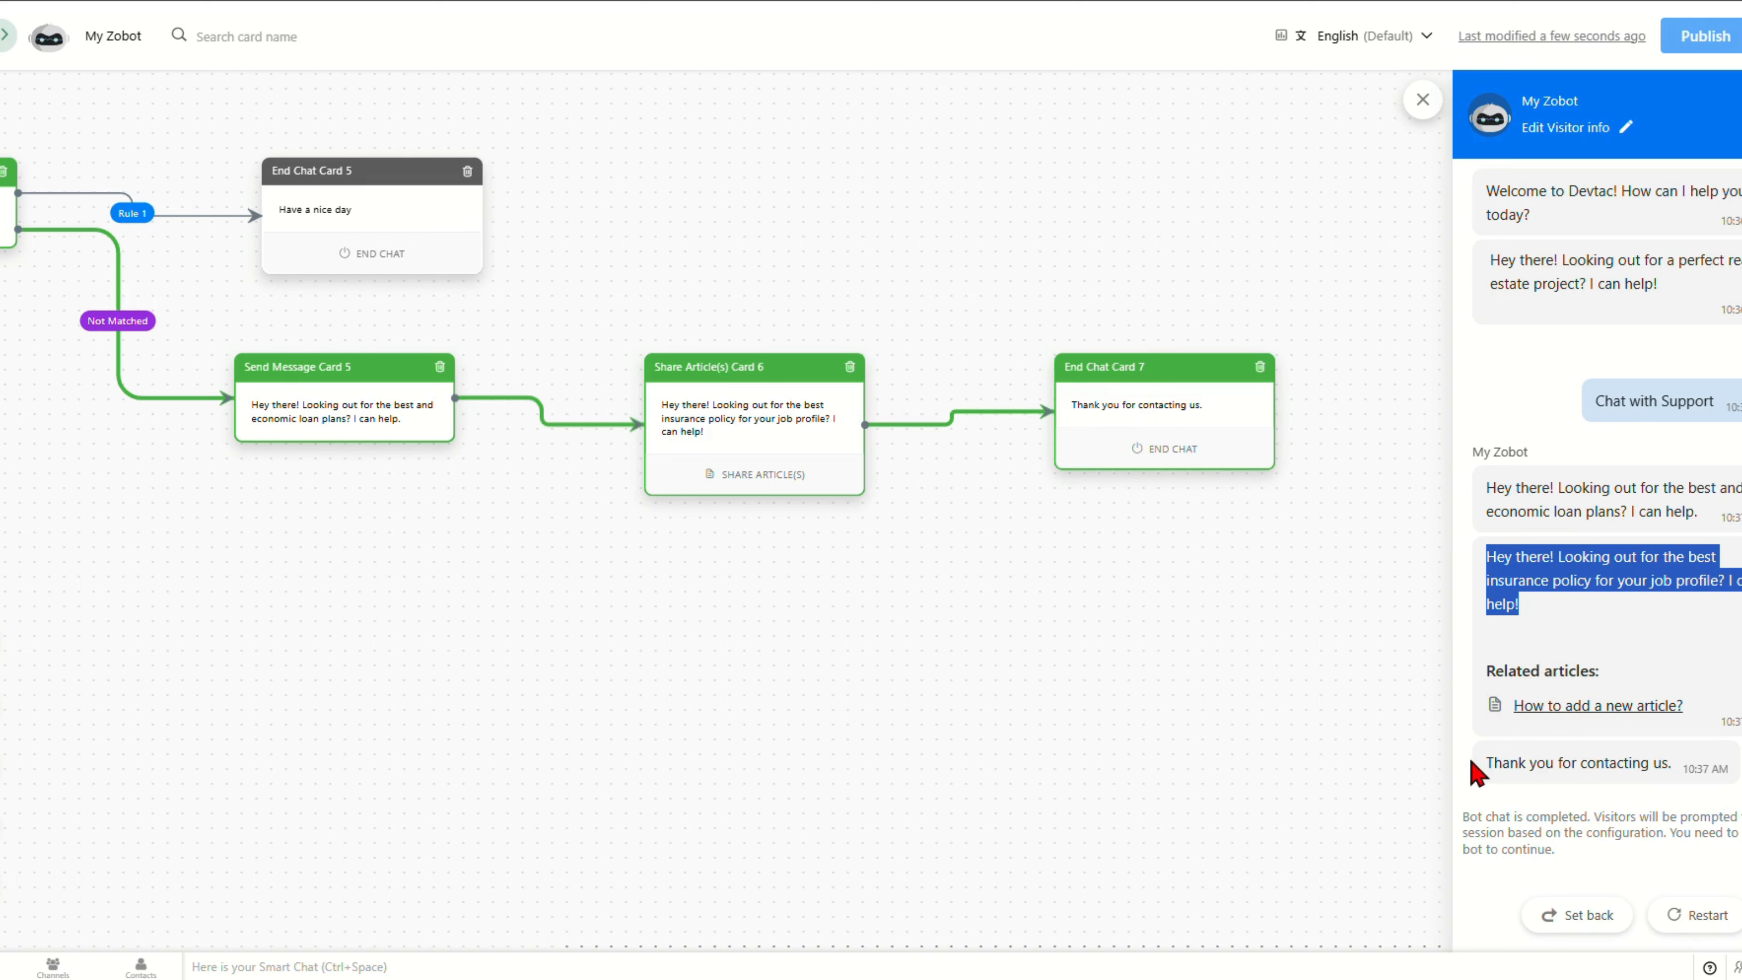
{"action": "left_click_drag", "start_coordinate": [1502, 763], "coordinate": [1671, 763]}
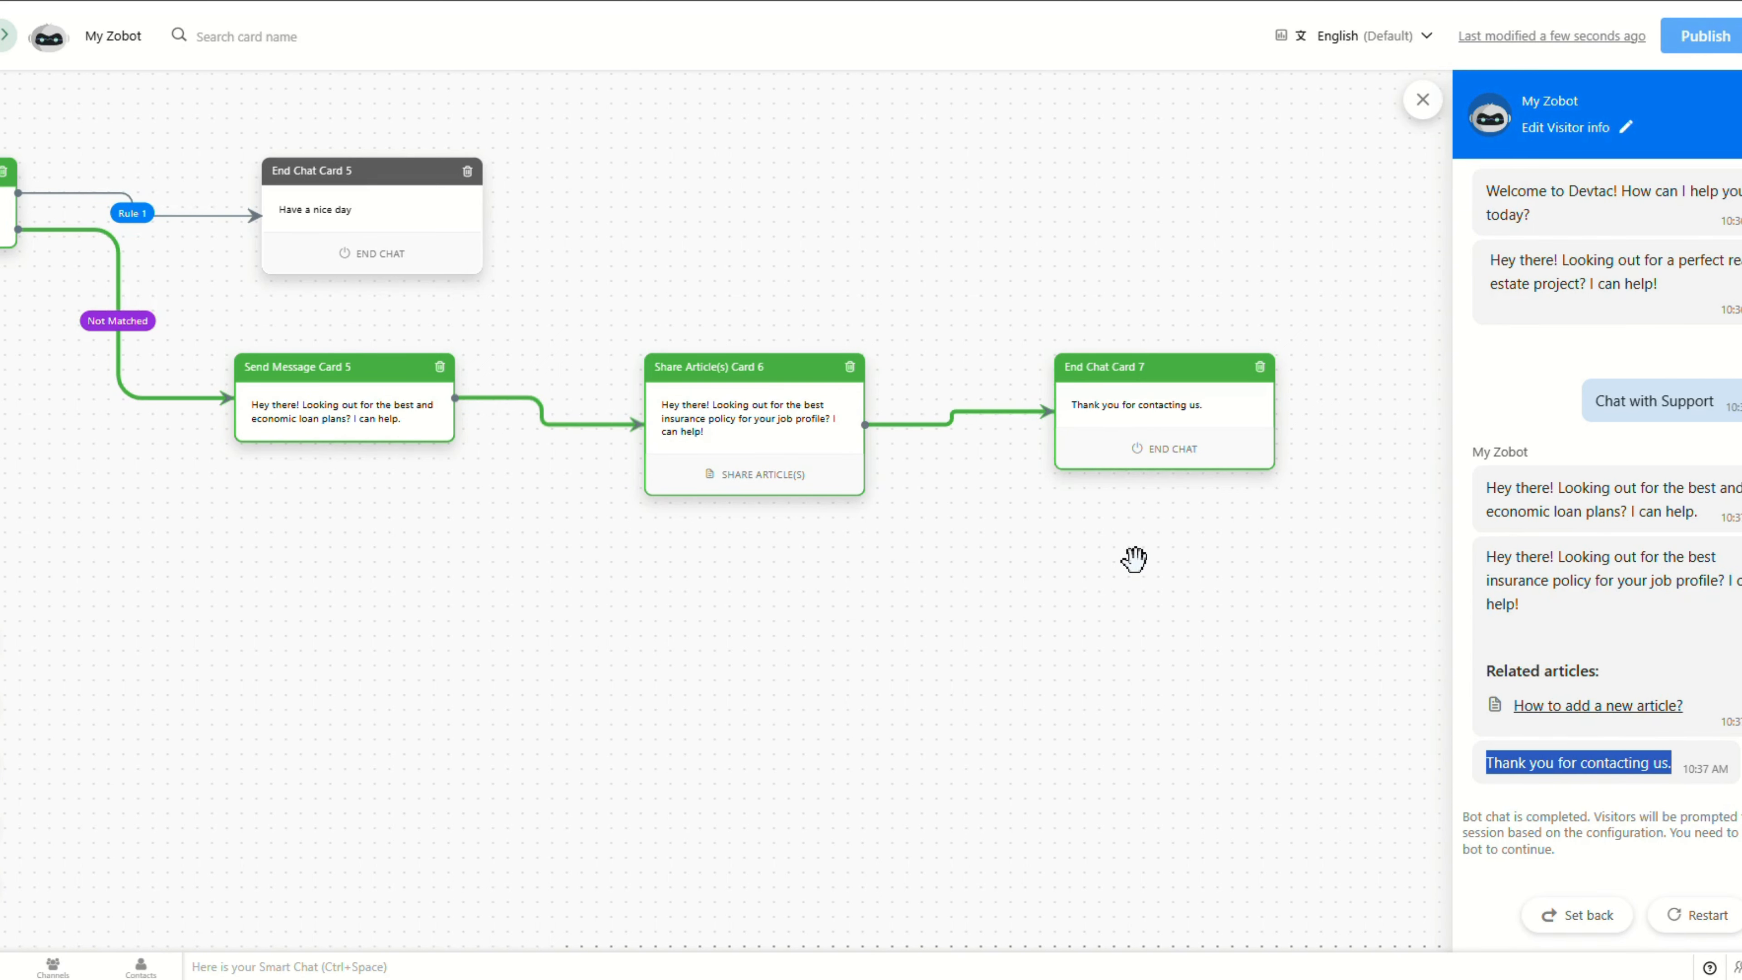
{"action": "left_click_drag", "start_coordinate": [255, 580], "coordinate": [1034, 610]}
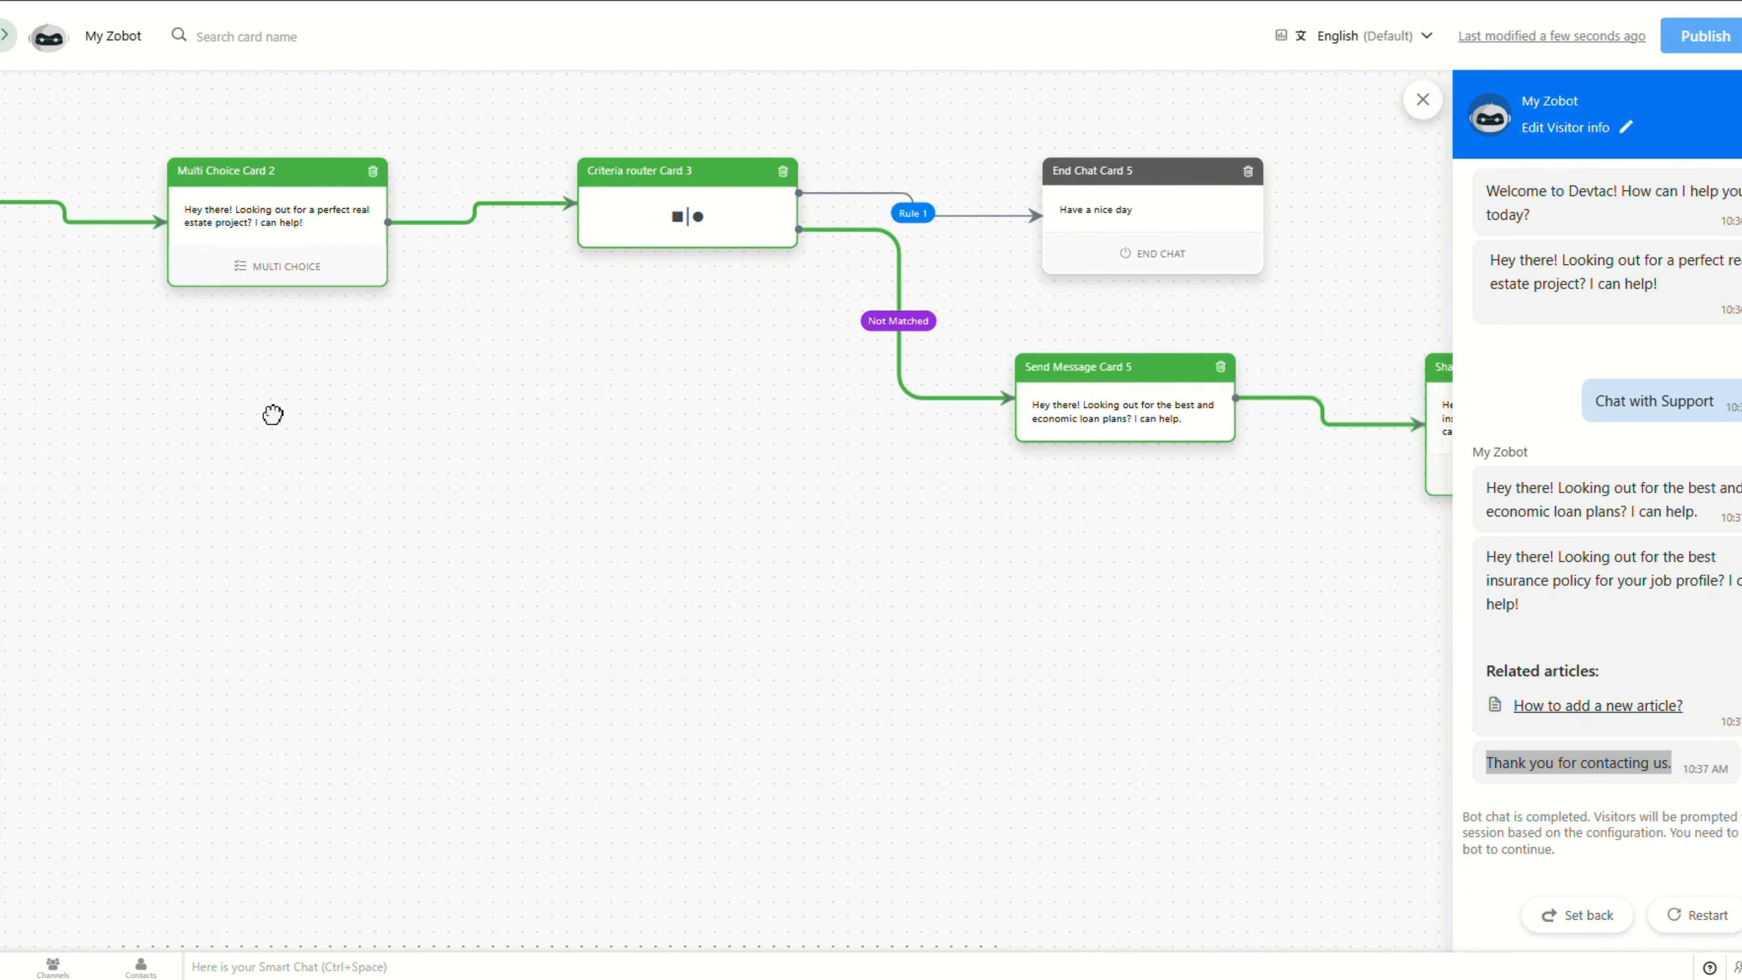
{"action": "left_click_drag", "start_coordinate": [274, 415], "coordinate": [906, 468]}
{"action": "left_click_drag", "start_coordinate": [748, 396], "coordinate": [668, 584]}
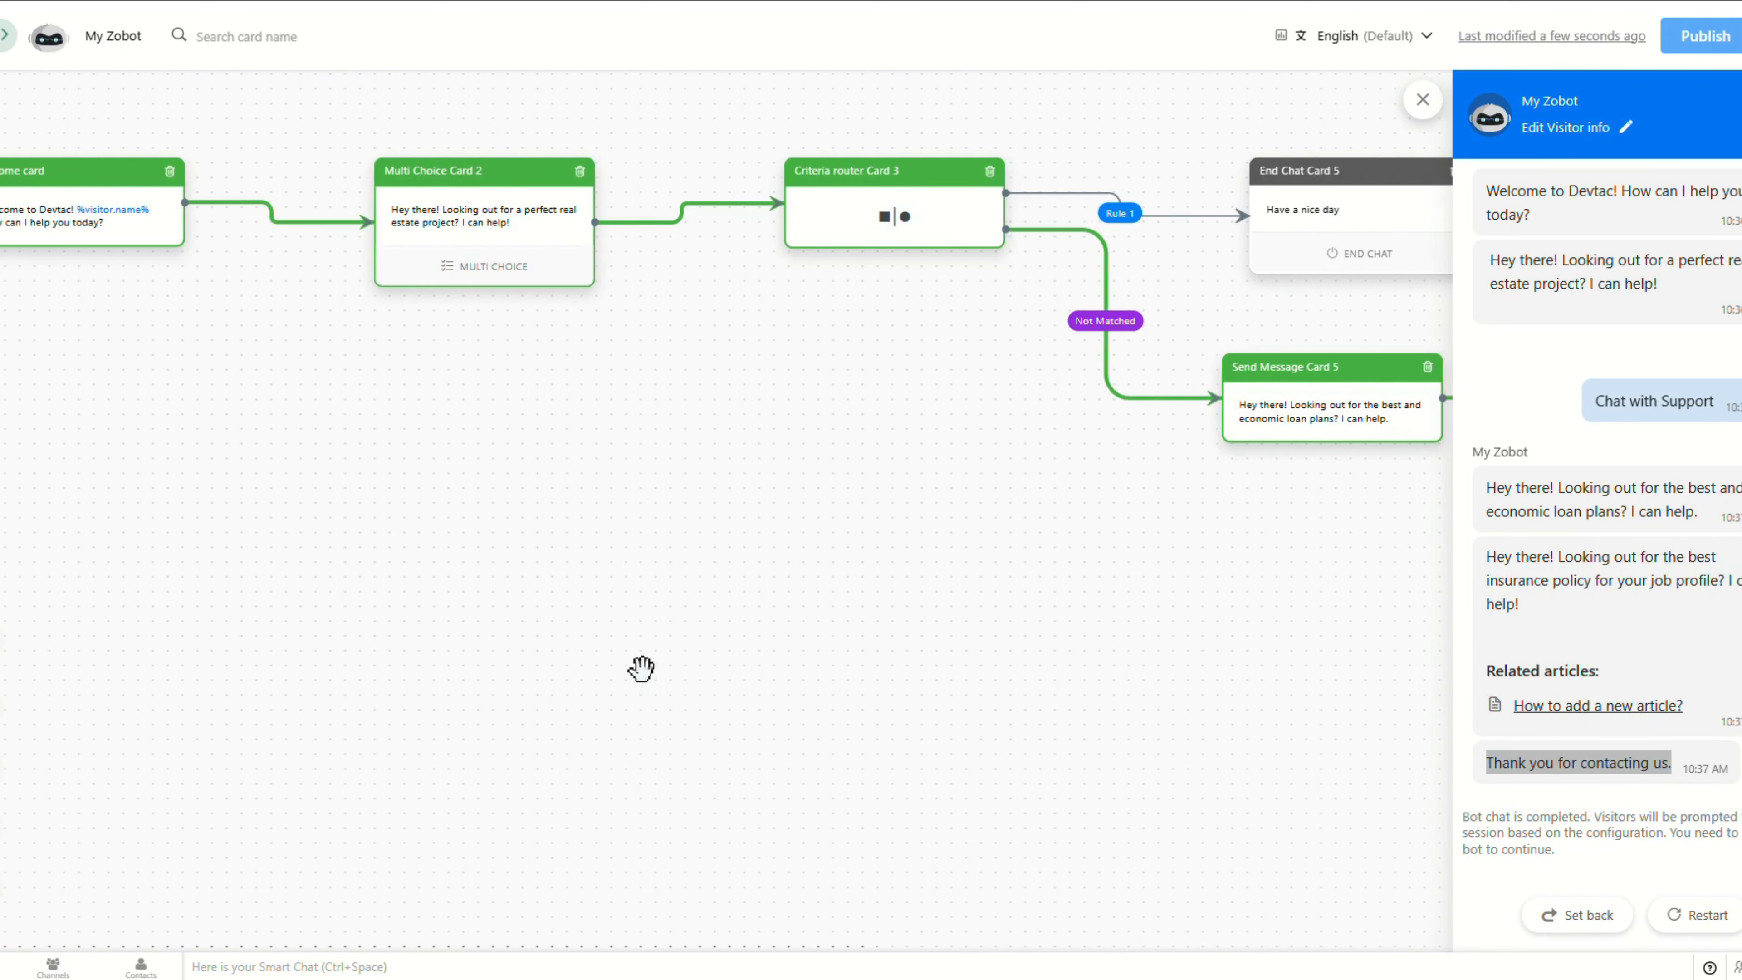
{"action": "left_click_drag", "start_coordinate": [1016, 581], "coordinate": [565, 638]}
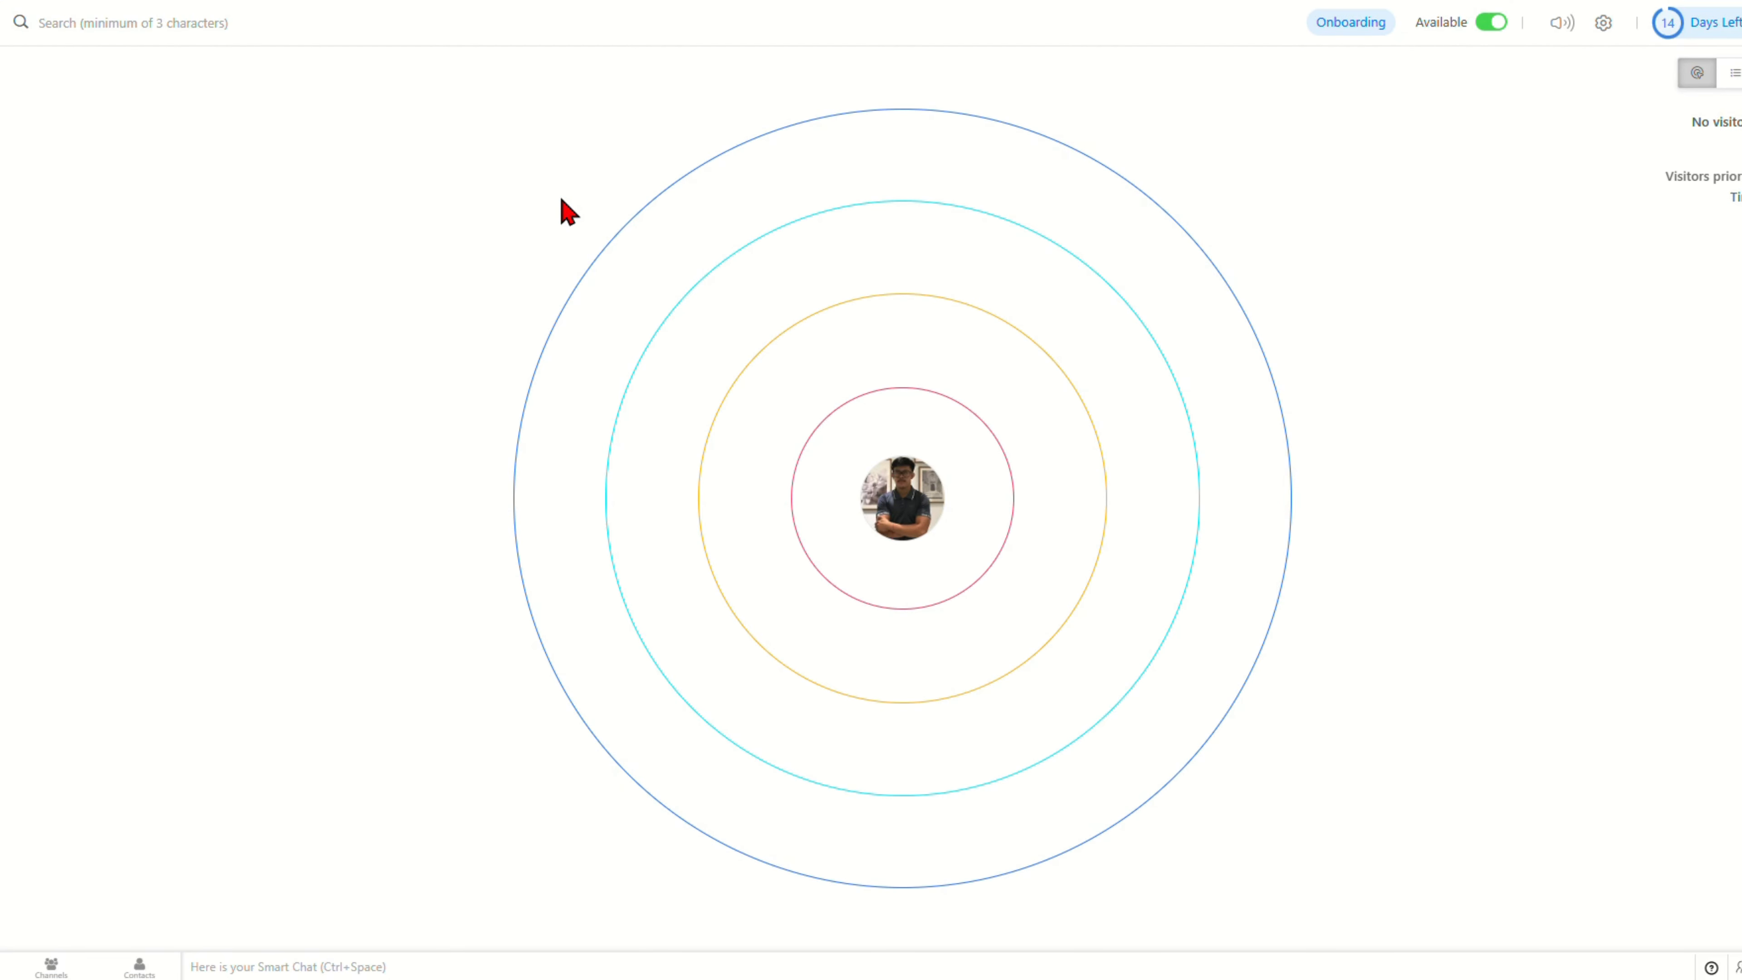
{"action": "left_click", "coordinate": [1603, 23]}
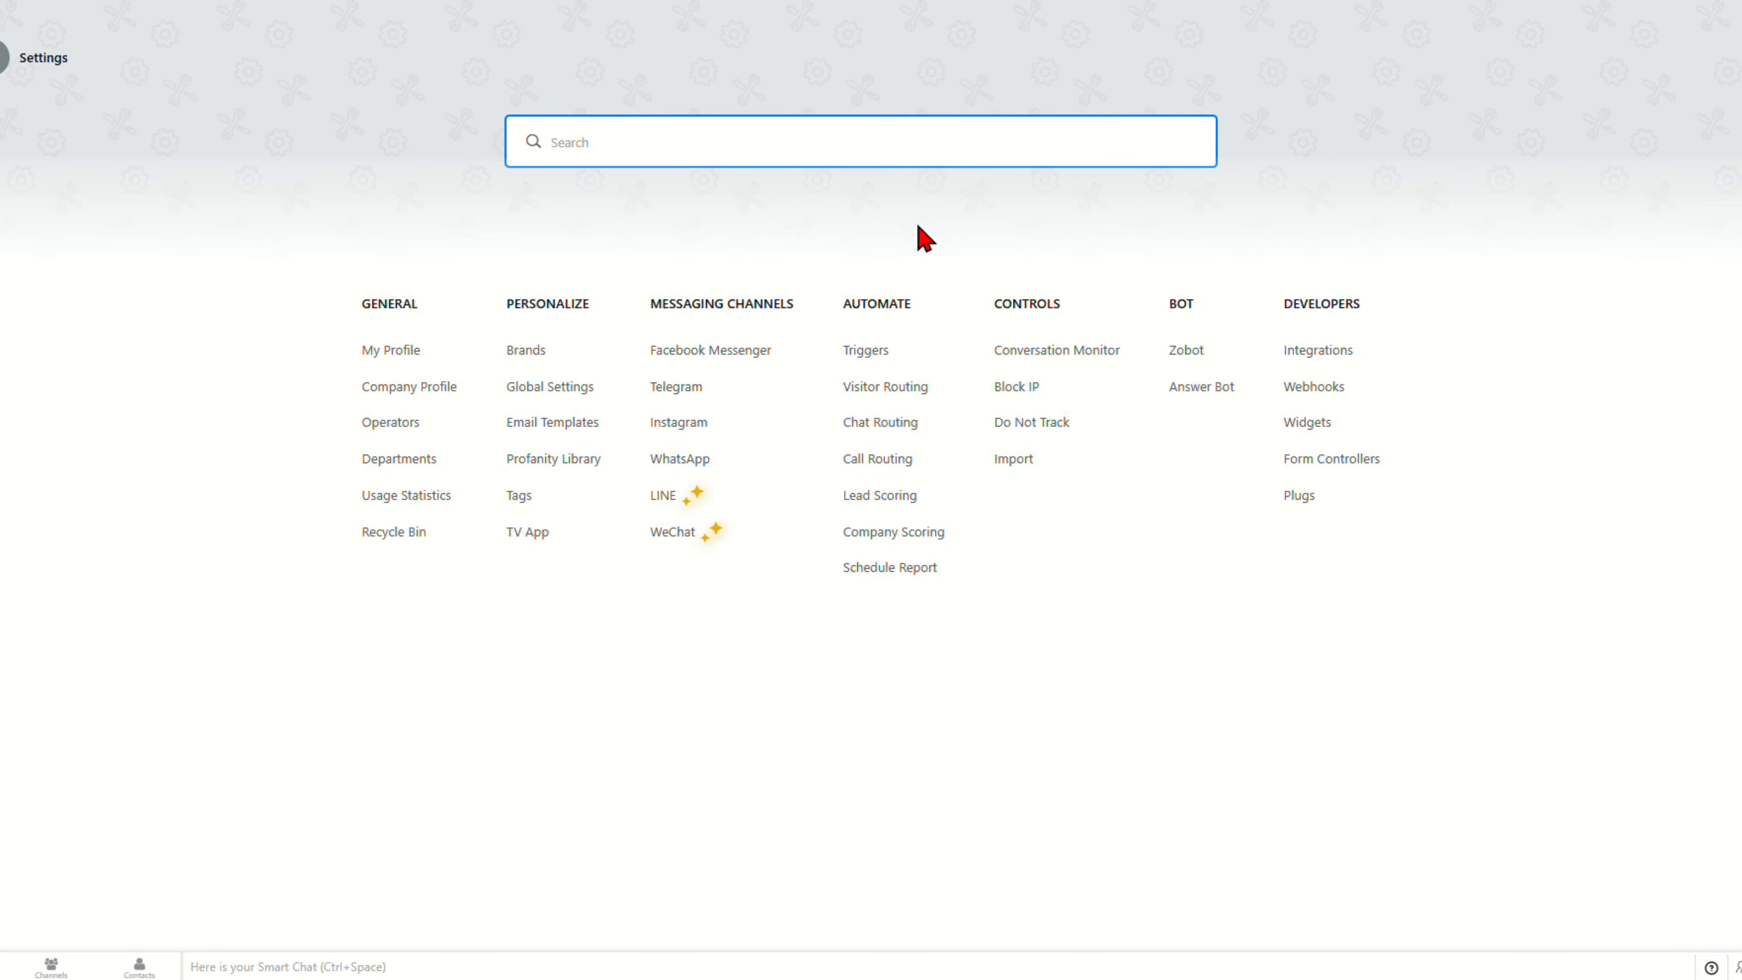
{"action": "left_click", "coordinate": [868, 351]}
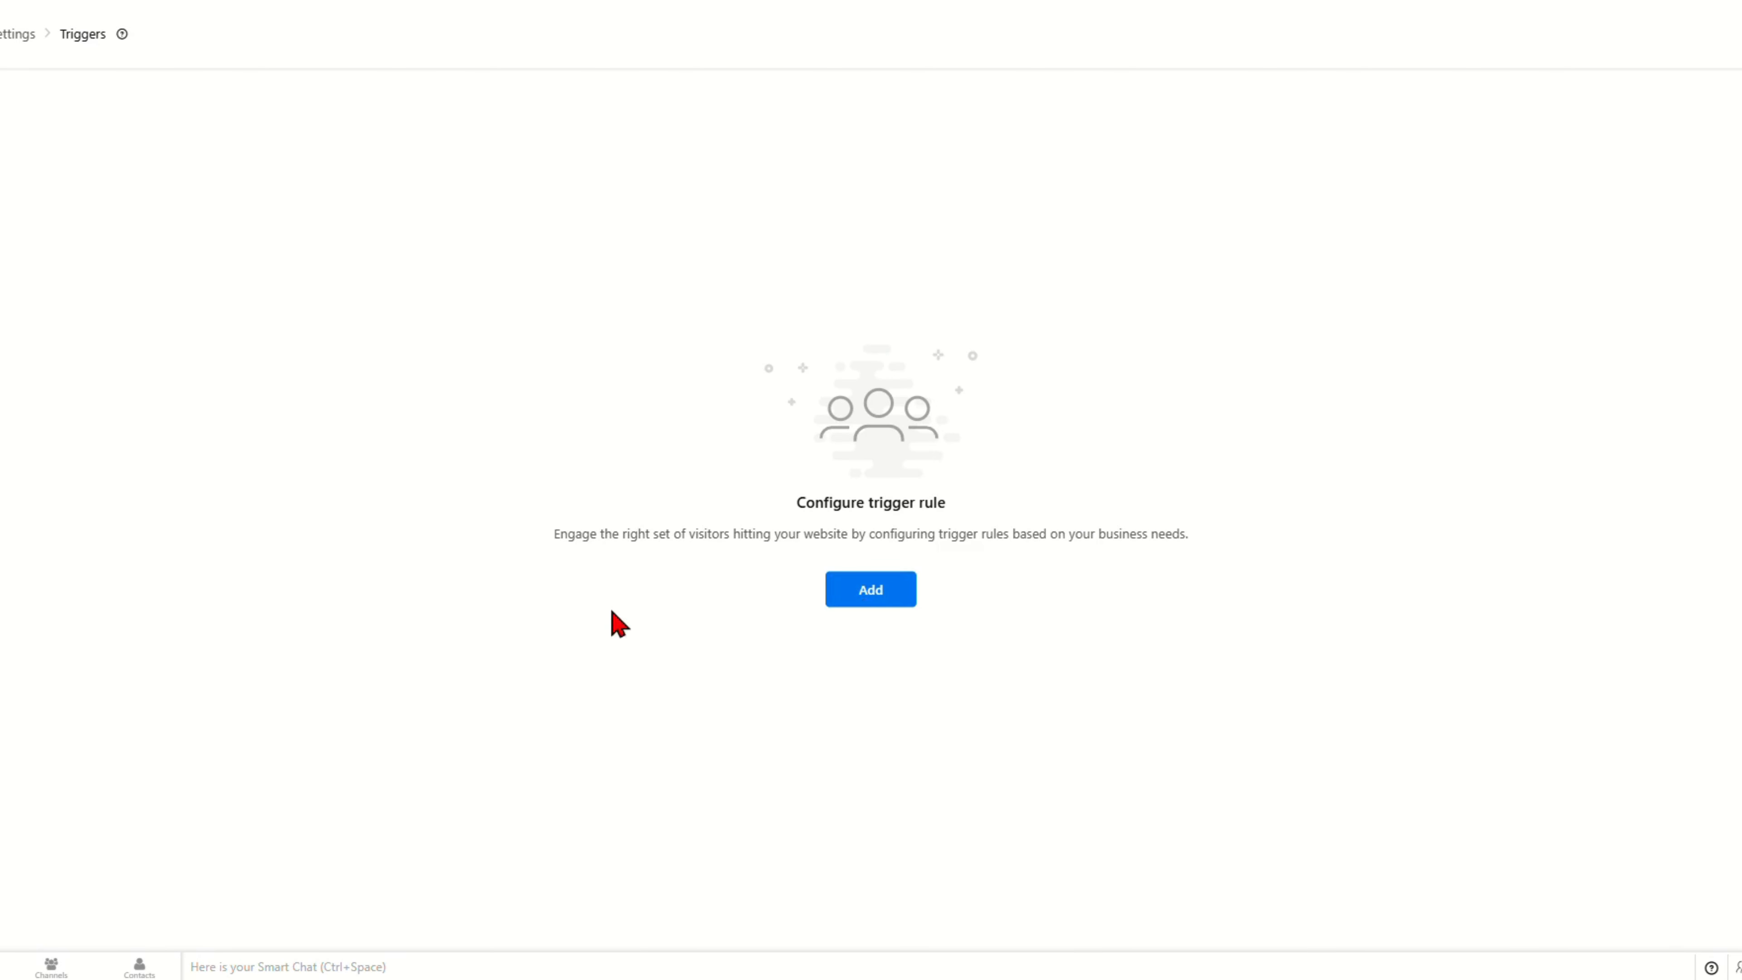
{"action": "left_click", "coordinate": [871, 590]}
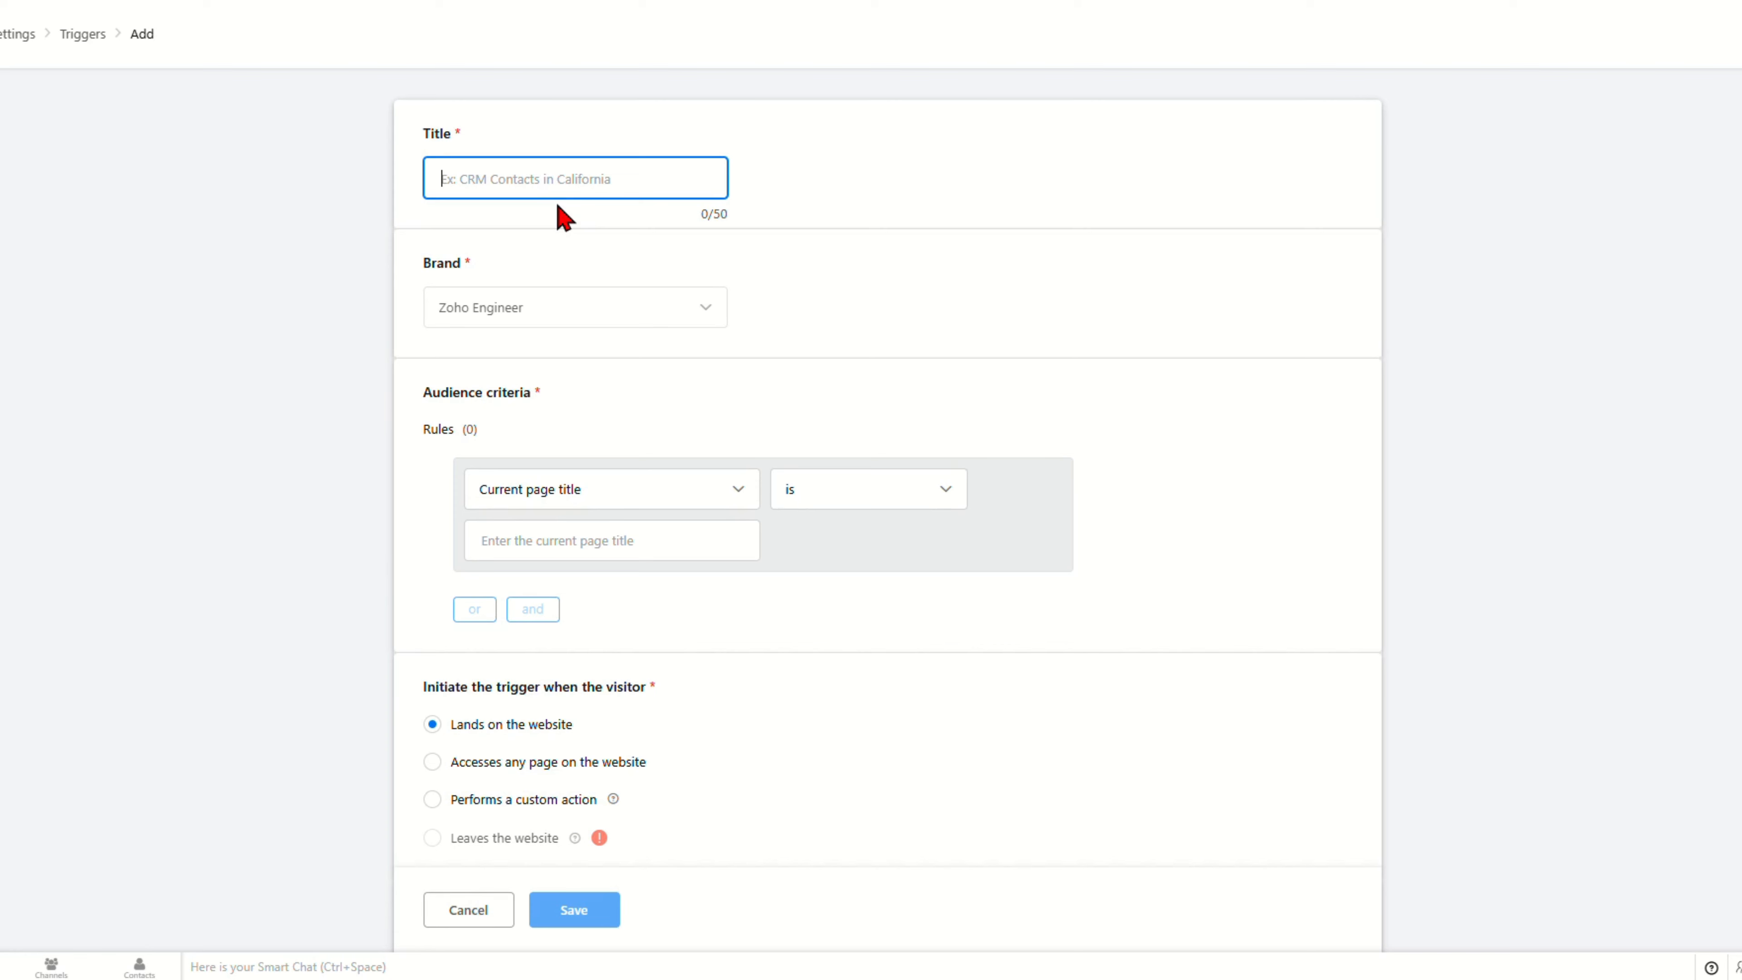
{"action": "type", "text": "Subscribe"}
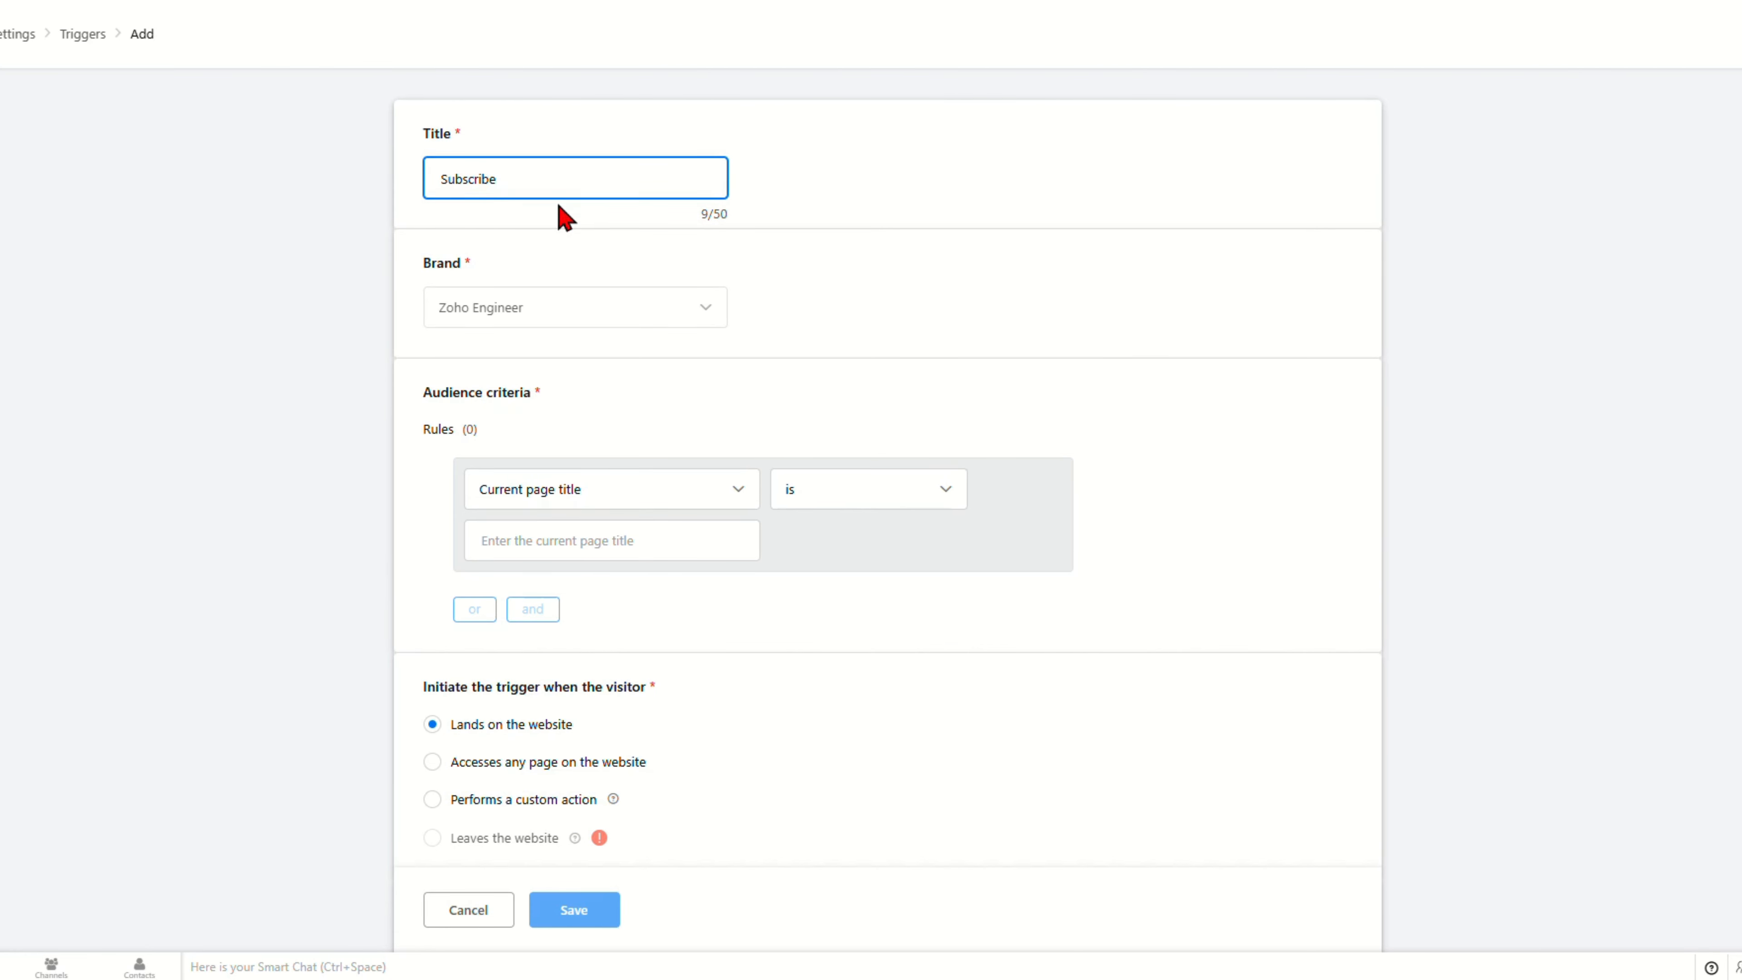
{"action": "left_click", "coordinate": [811, 192]}
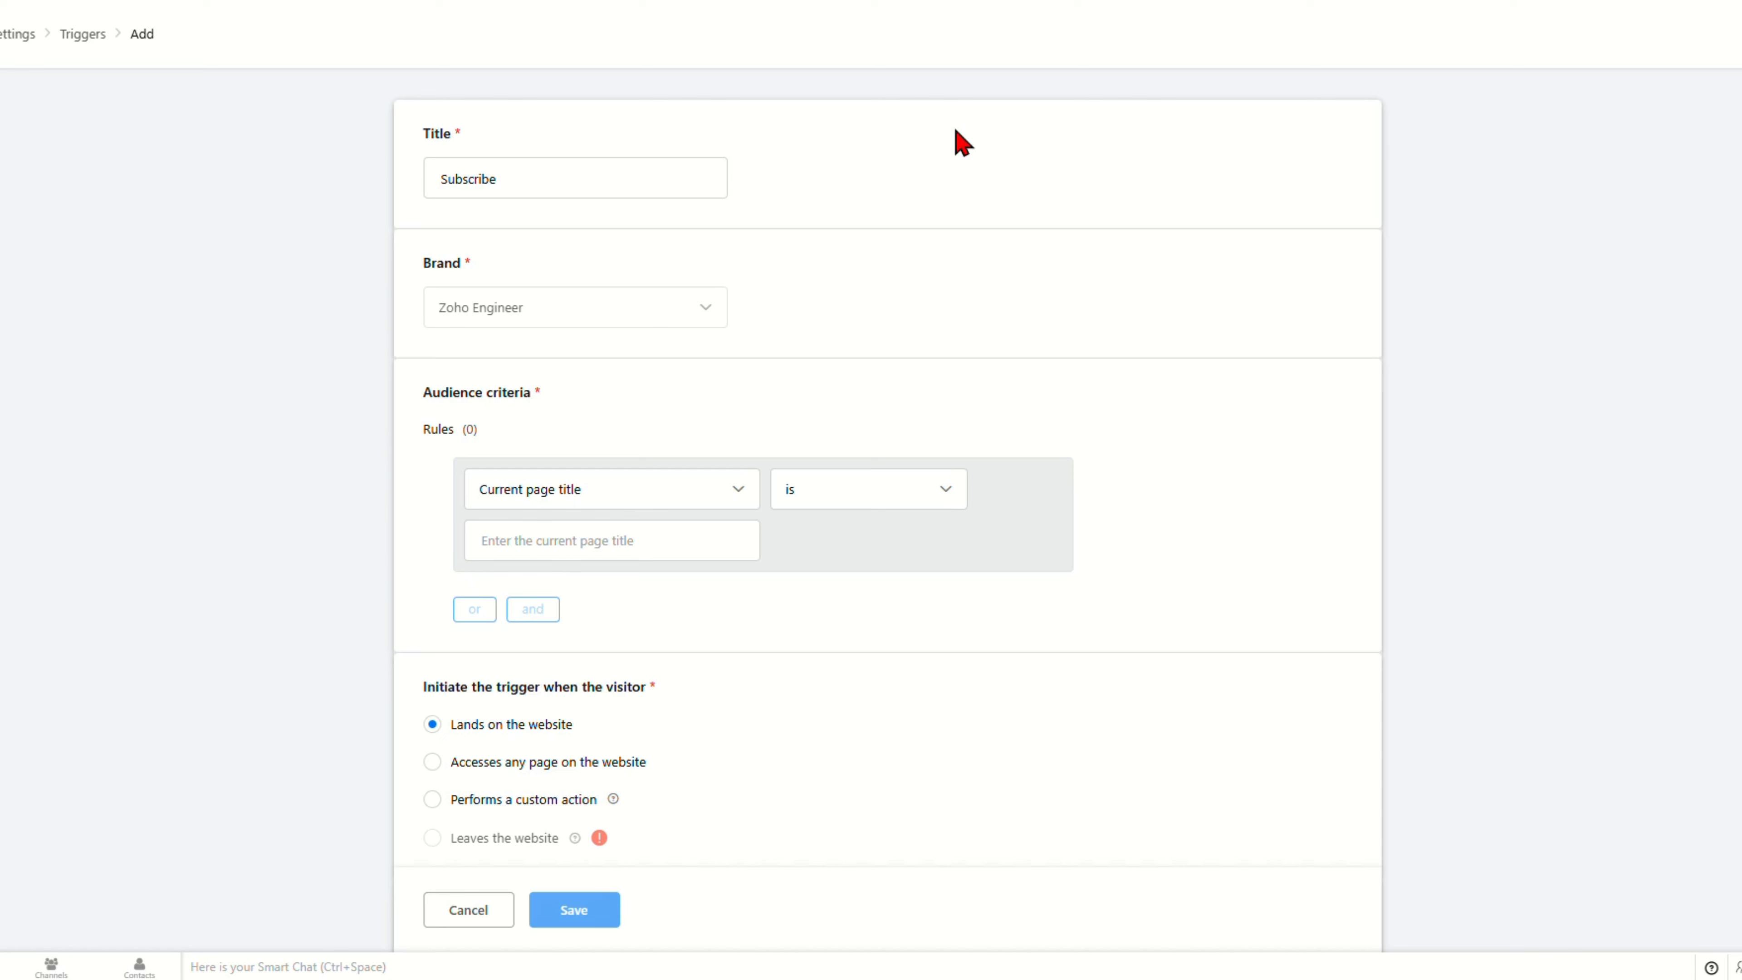
{"action": "left_click", "coordinate": [654, 184]}
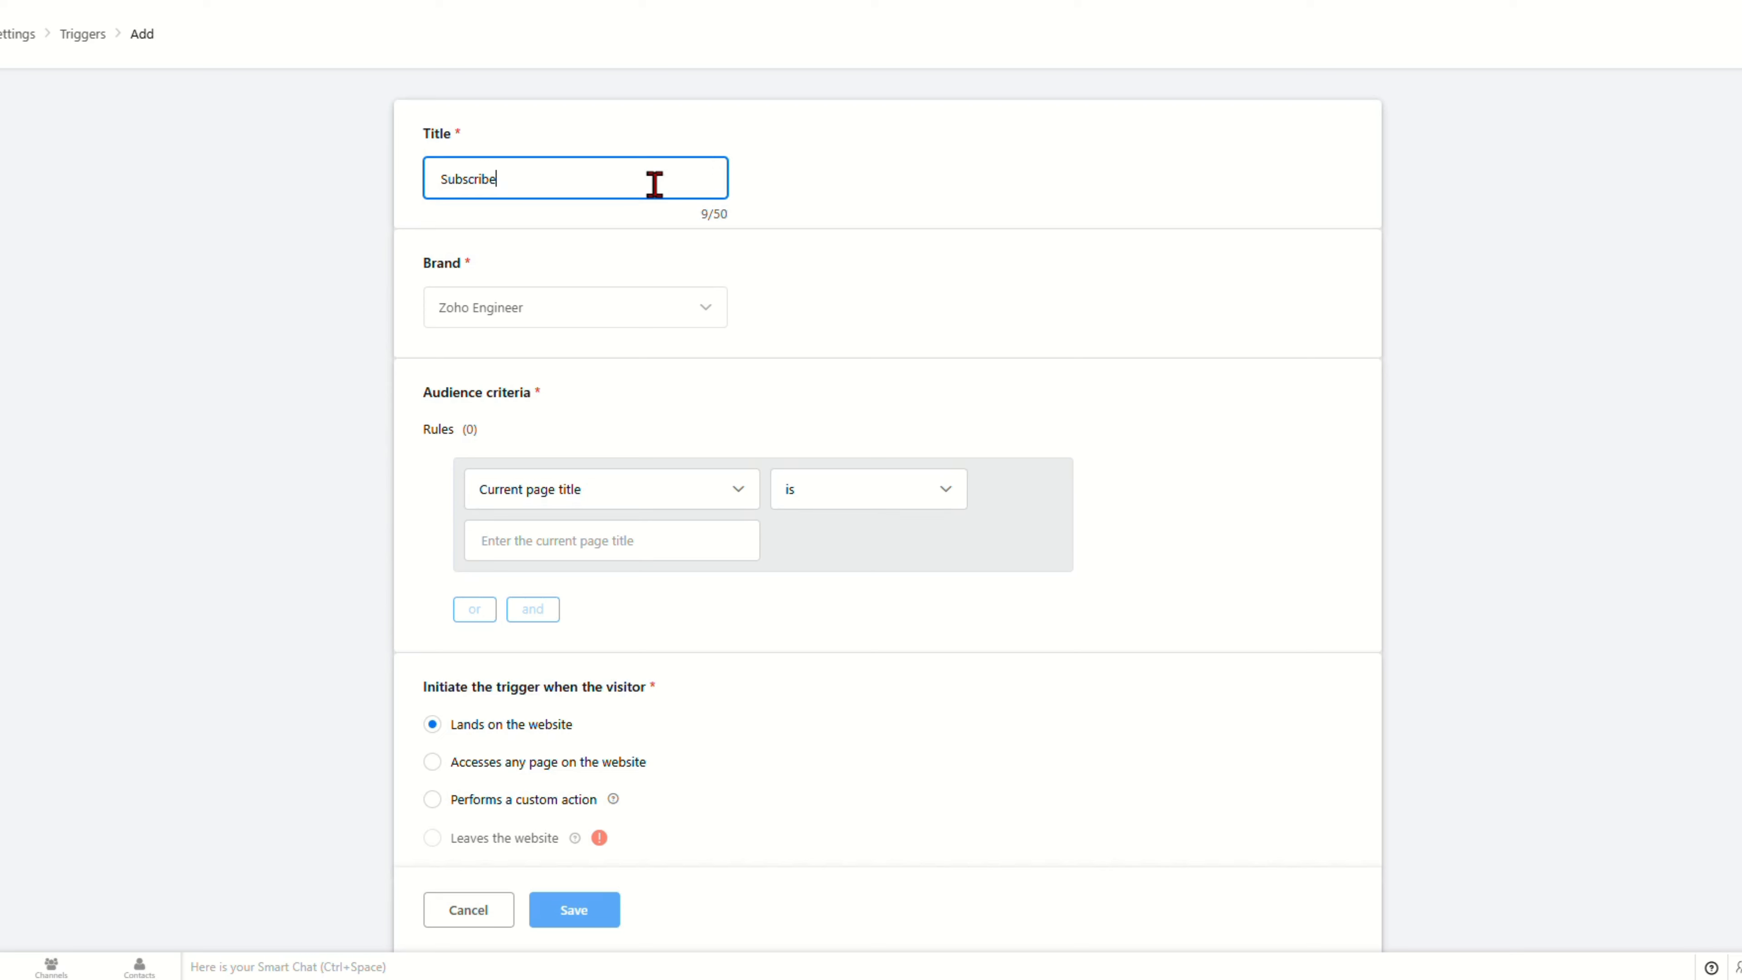
{"action": "key", "text": "ctrl+a"}
{"action": "left_click", "coordinate": [791, 238]}
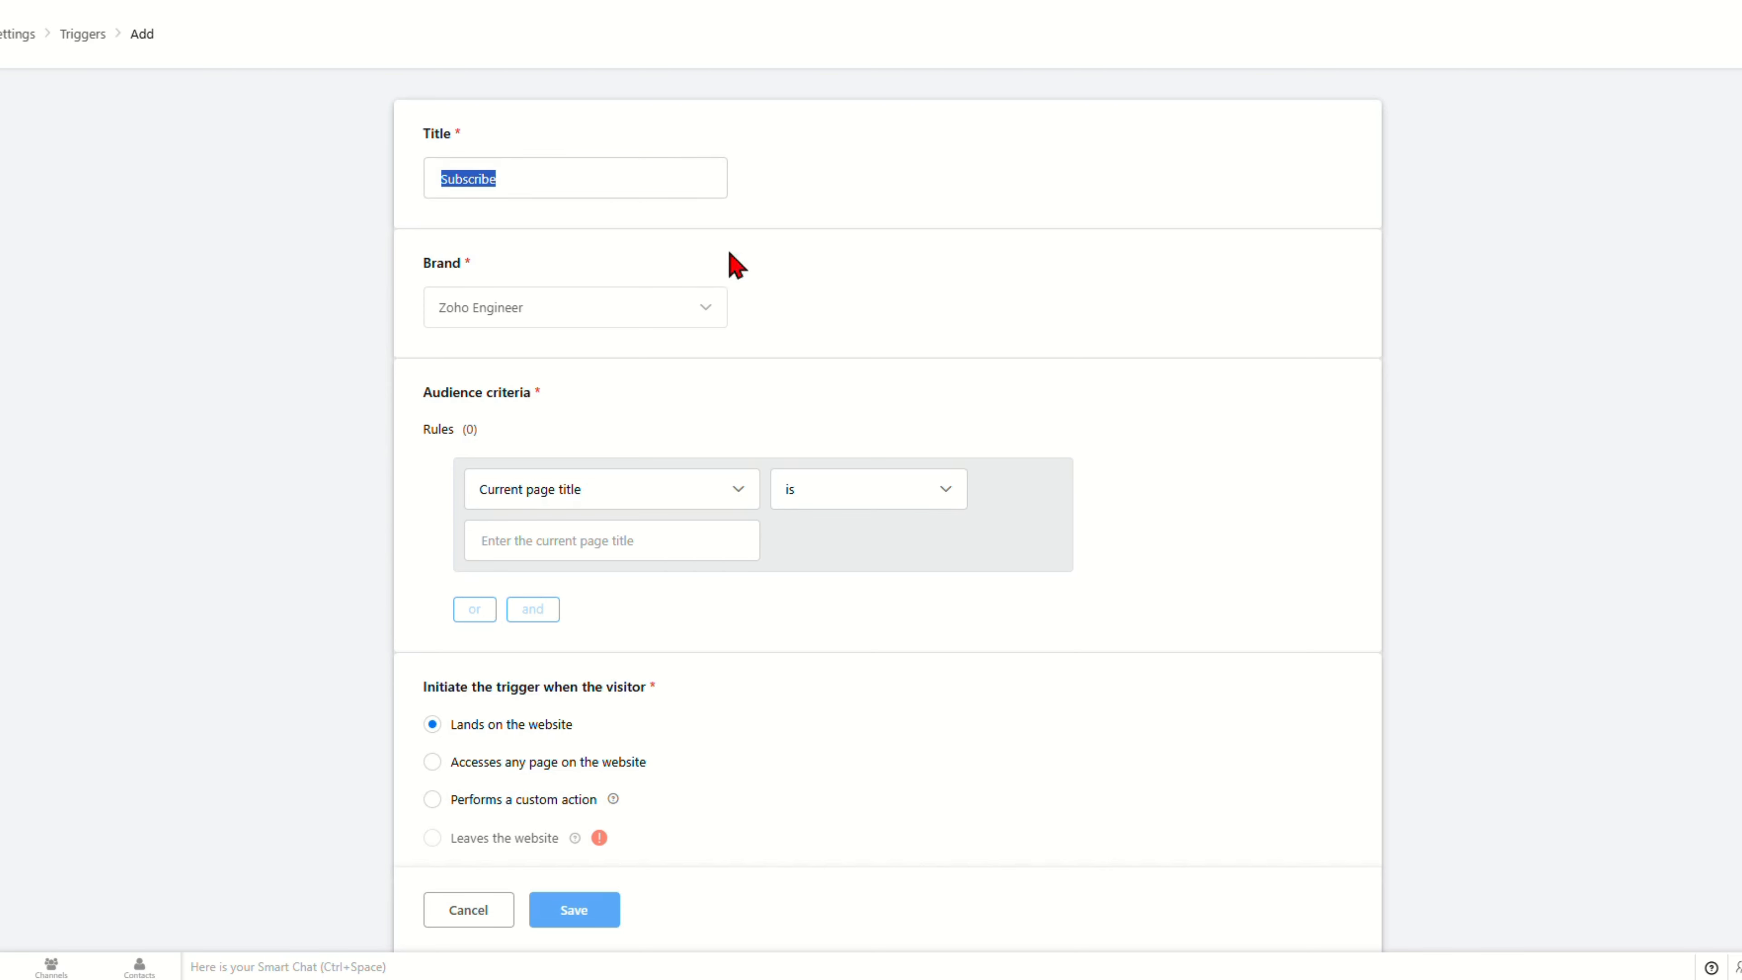
{"action": "left_click_drag", "start_coordinate": [424, 268], "coordinate": [500, 266]}
{"action": "scroll", "coordinate": [832, 455], "scroll_direction": "down", "scroll_amount": 2}
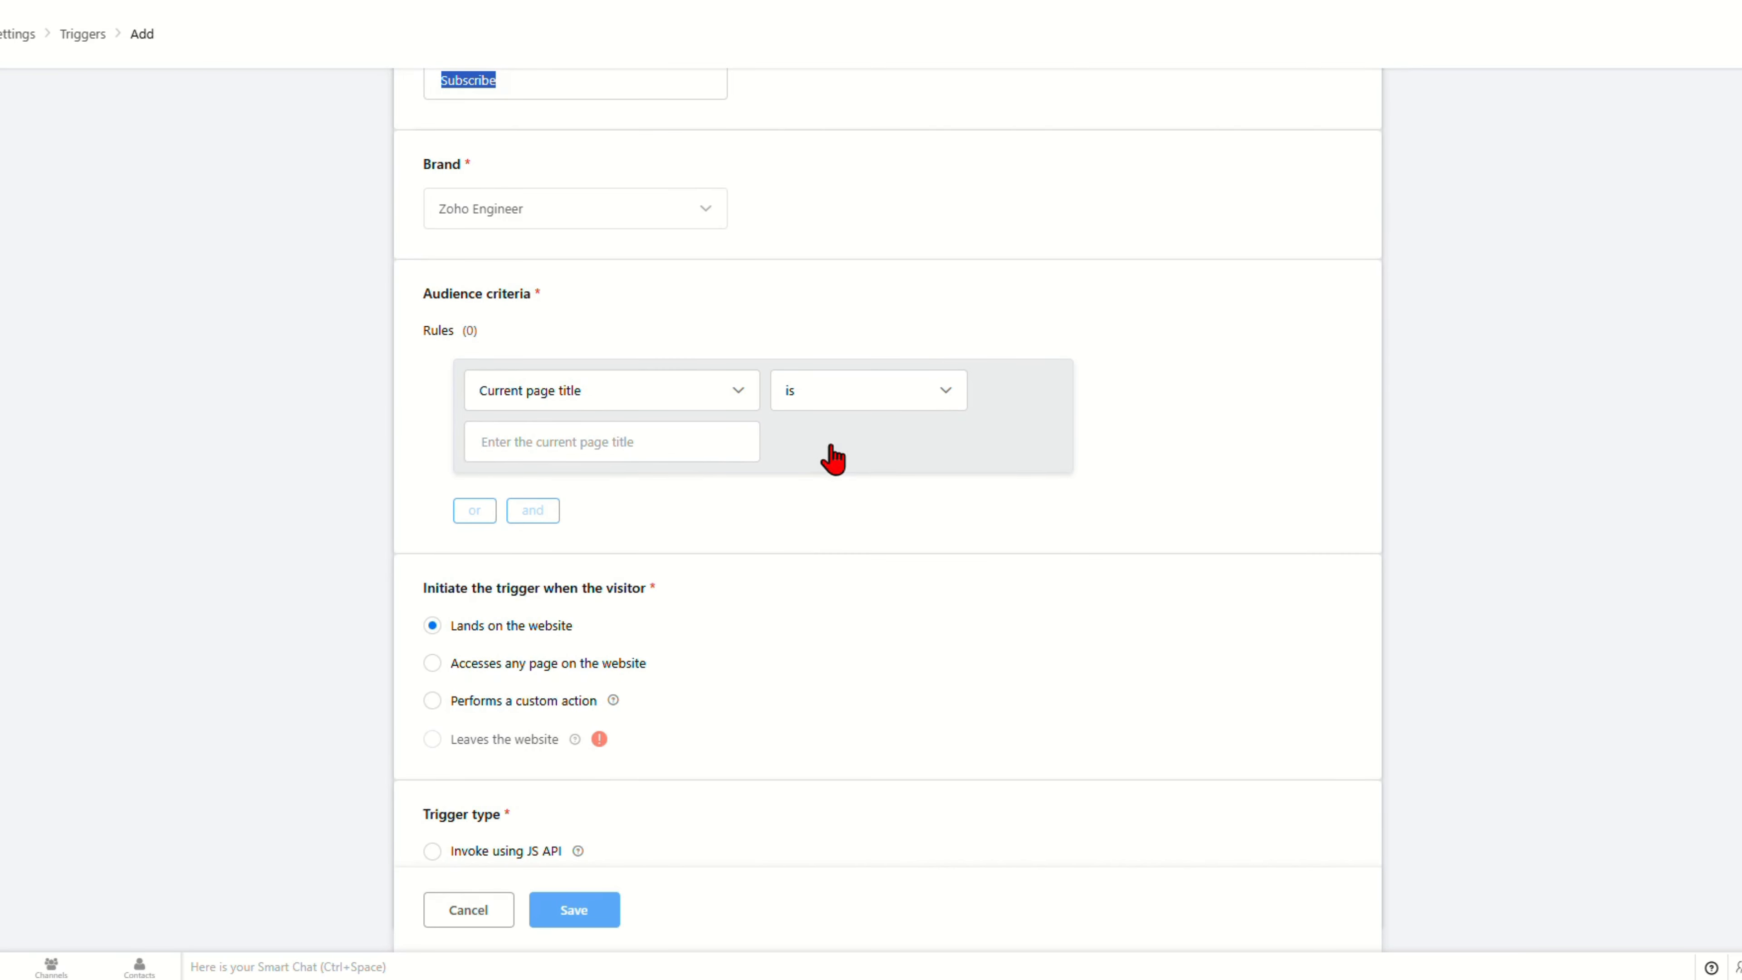
{"action": "left_click", "coordinate": [569, 395]}
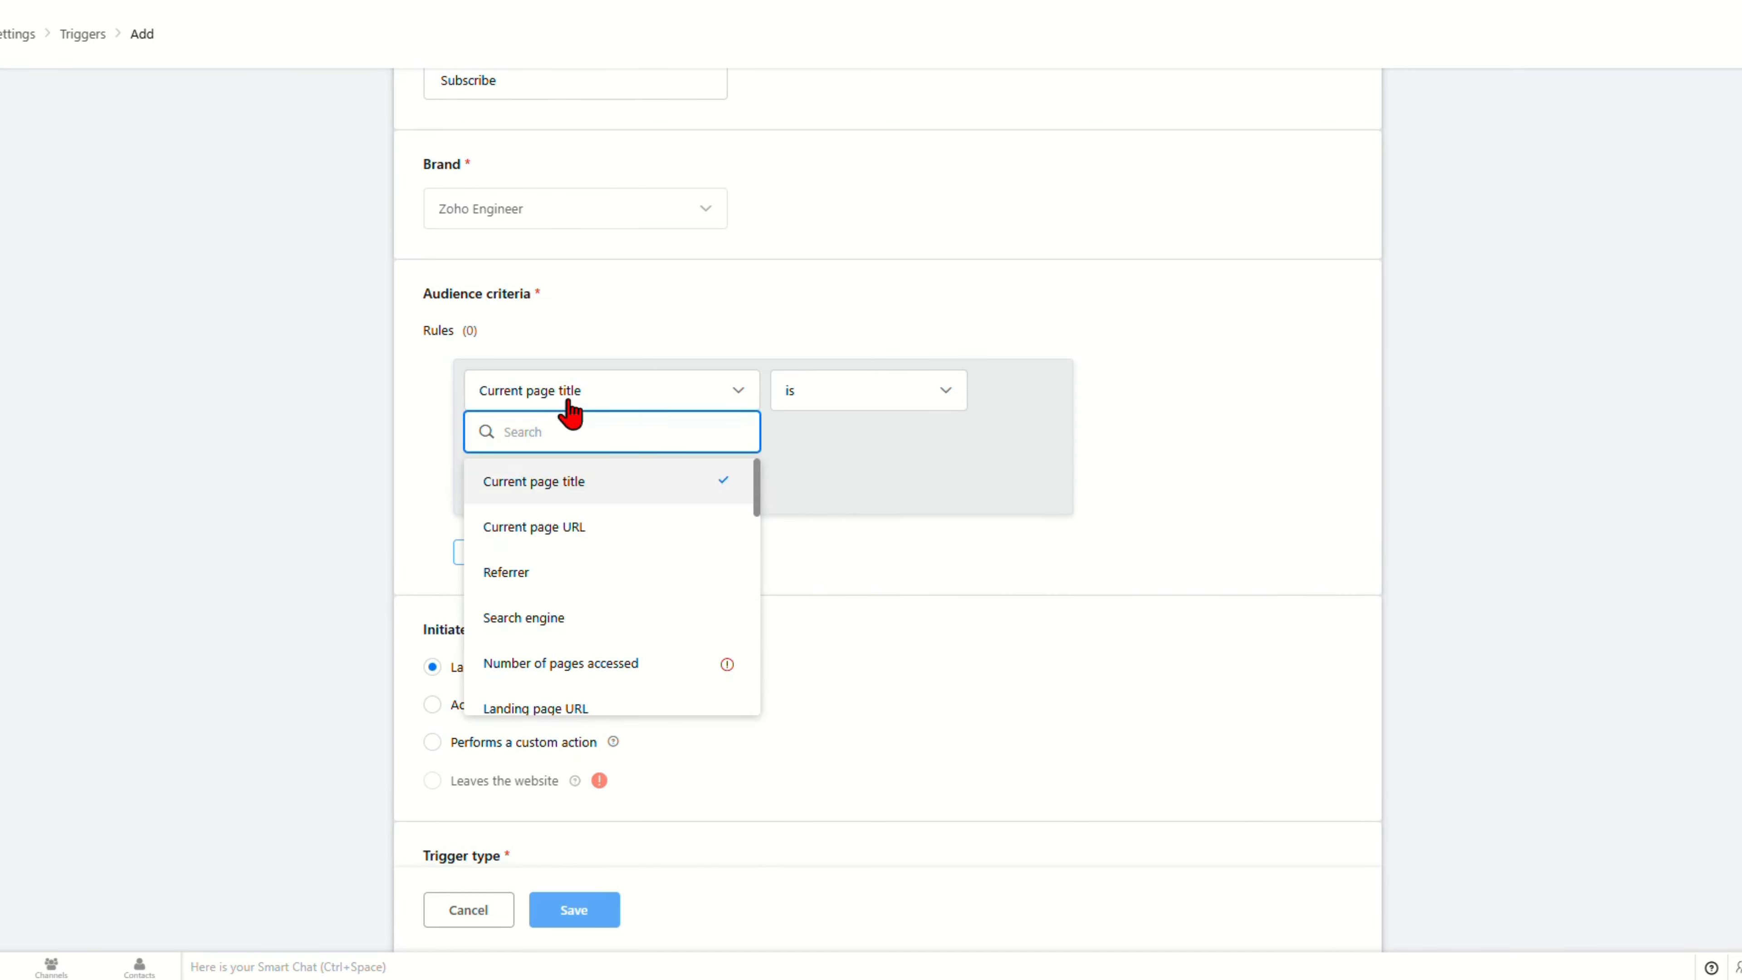
{"action": "left_click", "coordinate": [574, 527]}
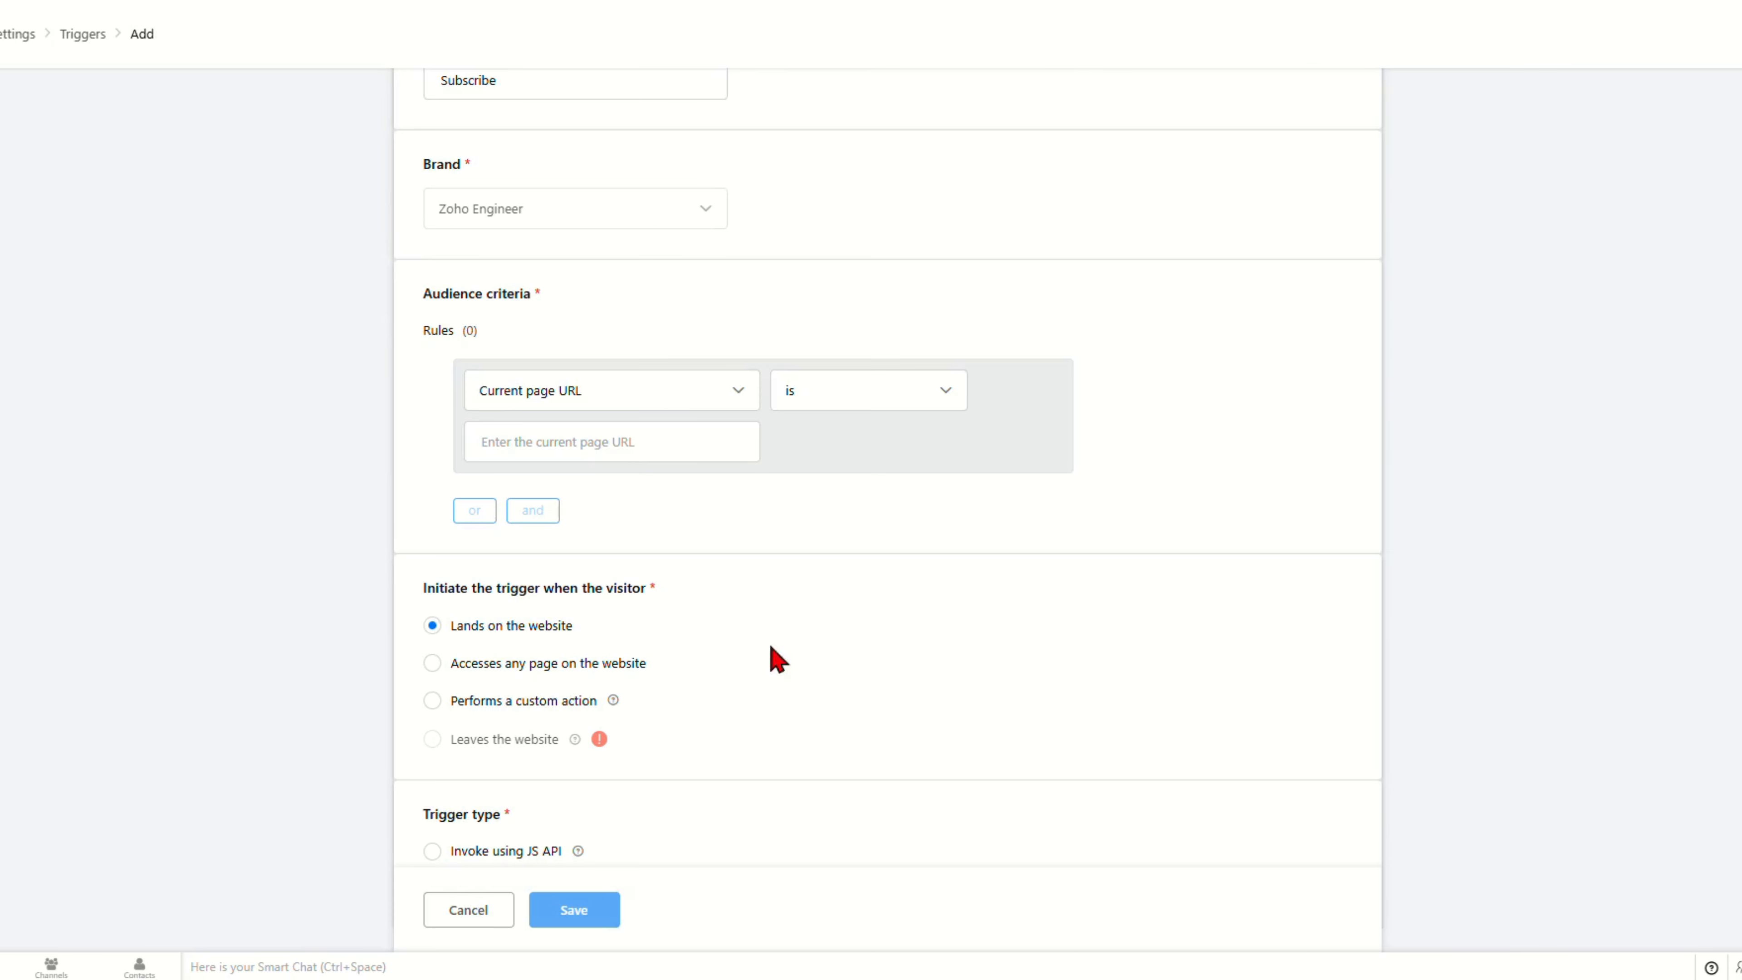
{"action": "left_click", "coordinate": [566, 433]}
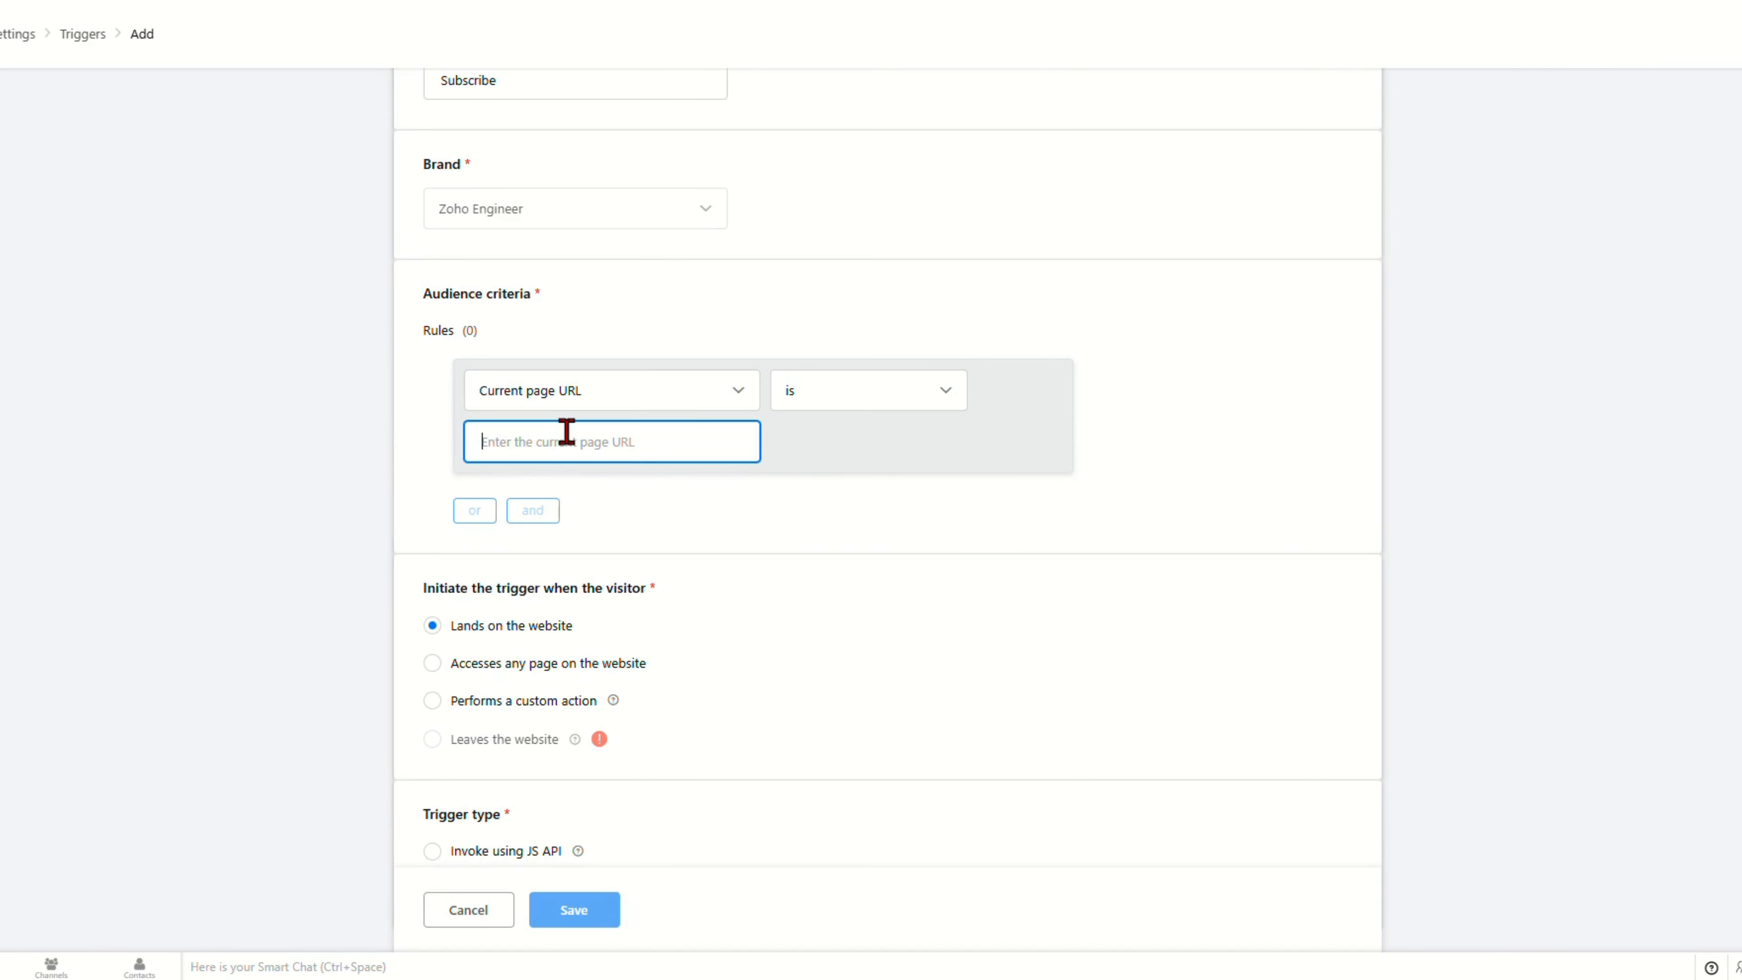
{"action": "type", "text": "https://www.w3schools.com/"}
{"action": "left_click", "coordinate": [827, 641]}
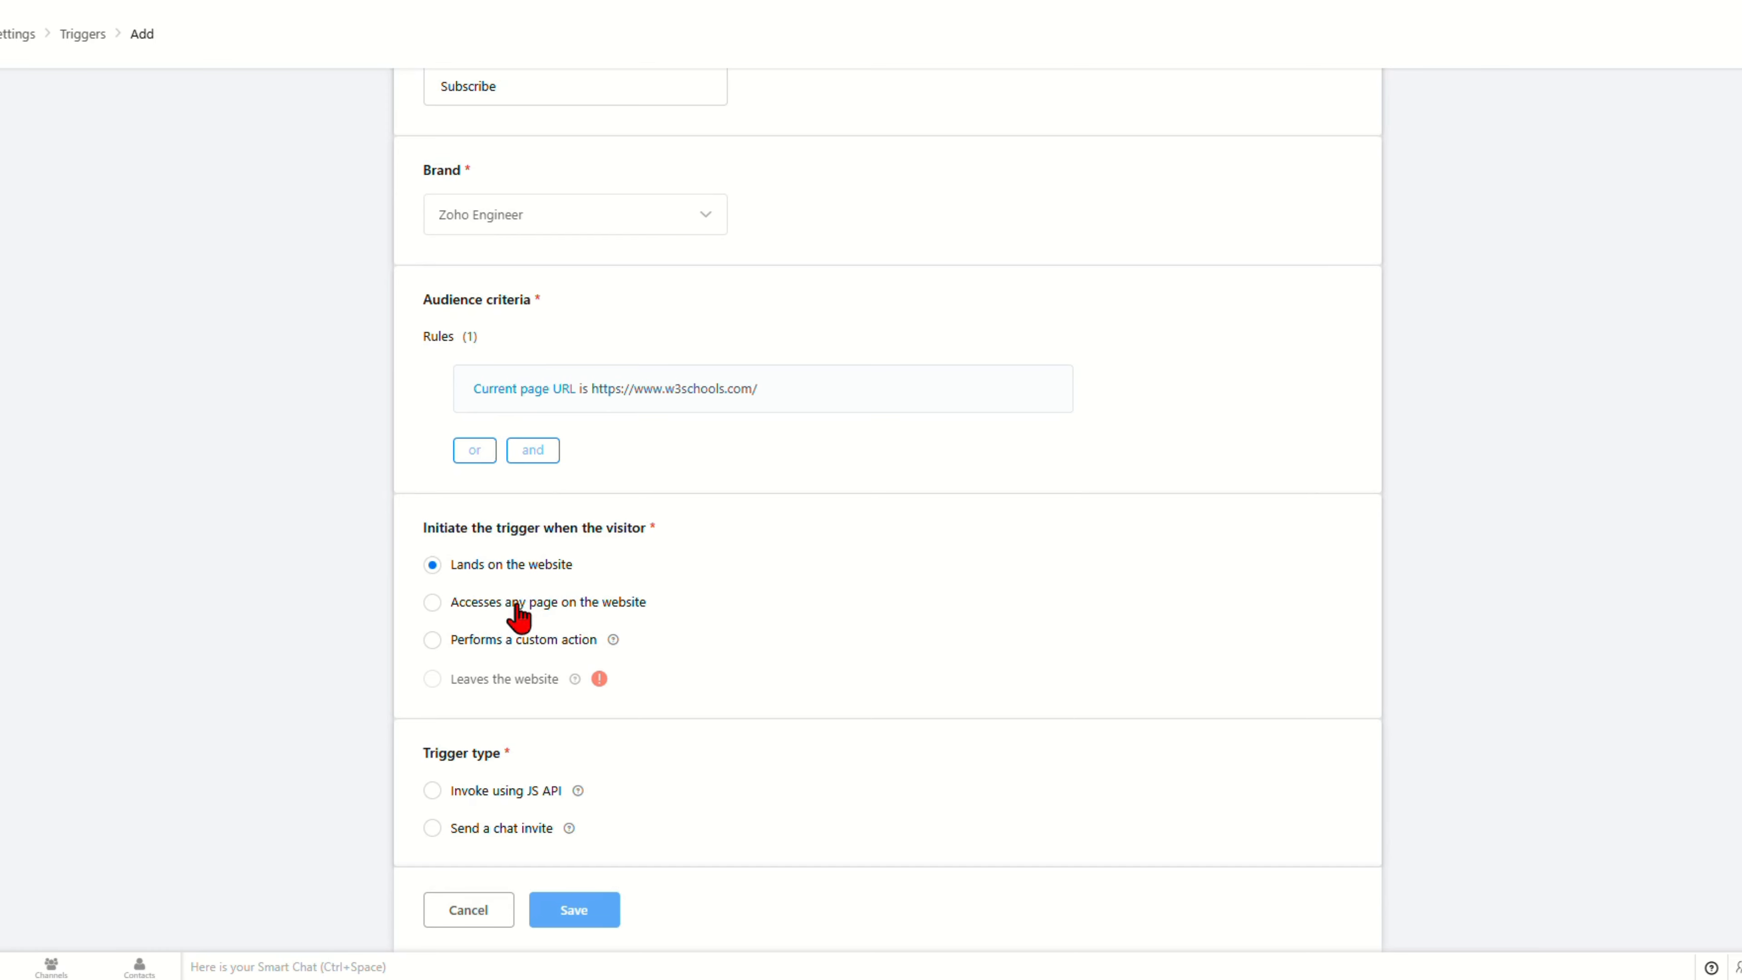
Step: Choose 'Performs a custom action' with the custom action value Subcribebutton
{"action": "double_click", "coordinate": [478, 644]}
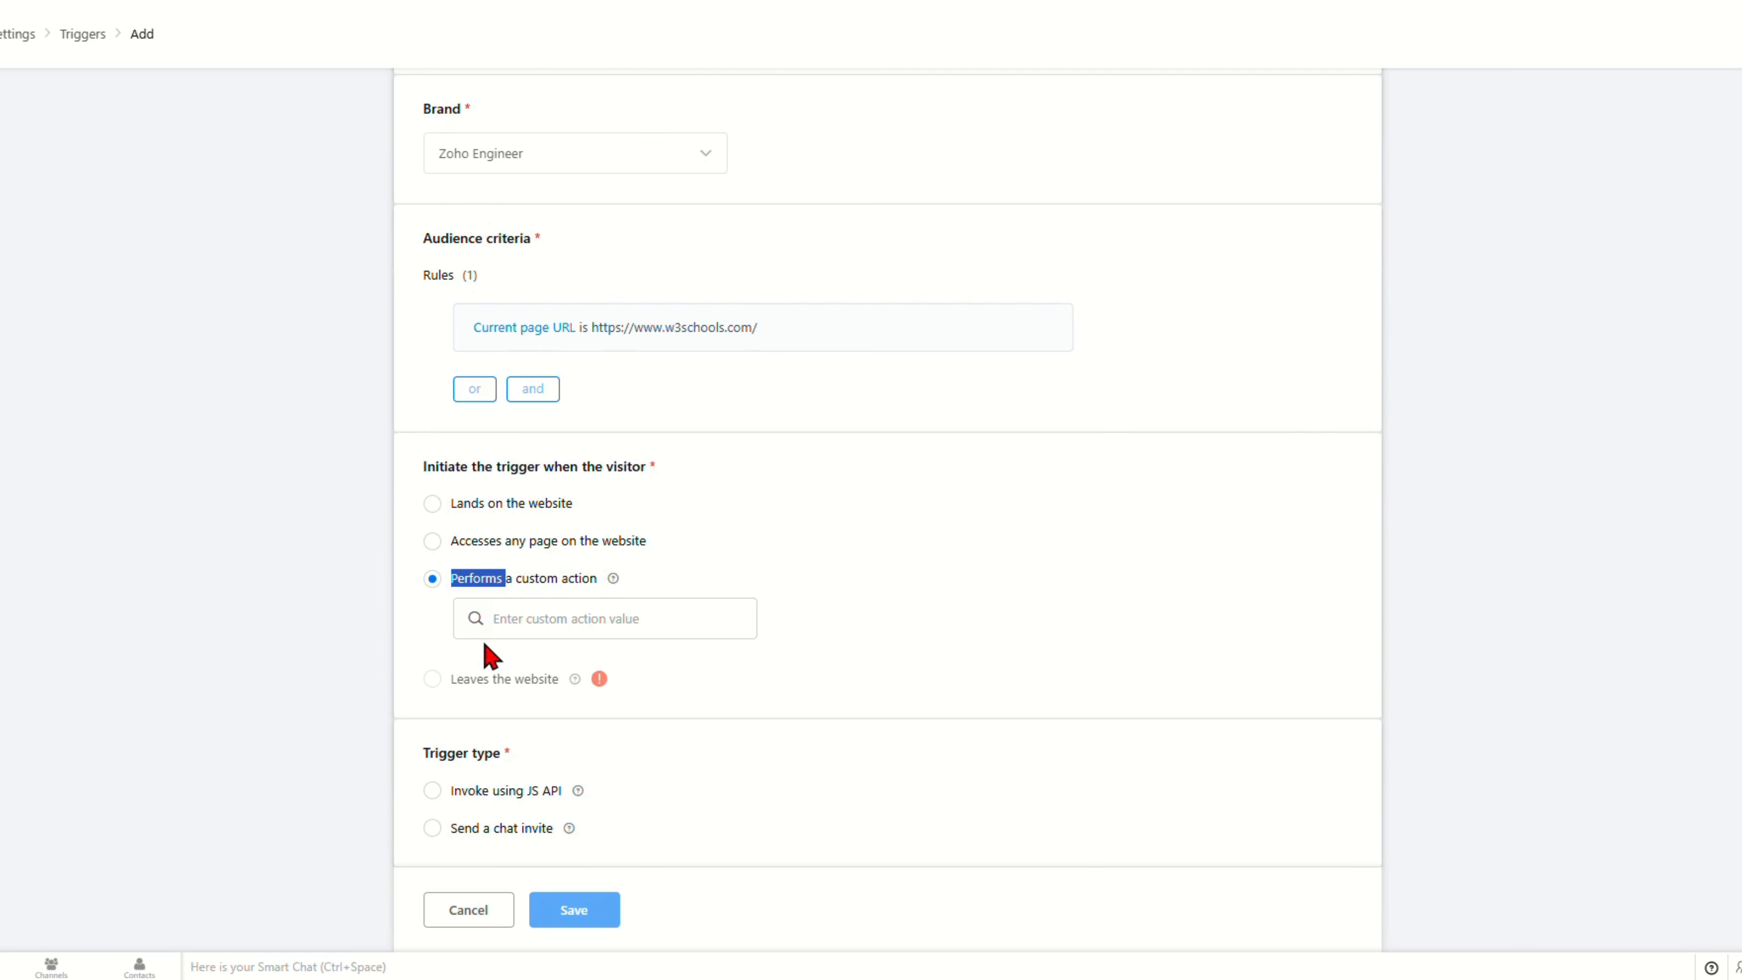
{"action": "left_click", "coordinate": [540, 631]}
{"action": "left_click", "coordinate": [679, 676]}
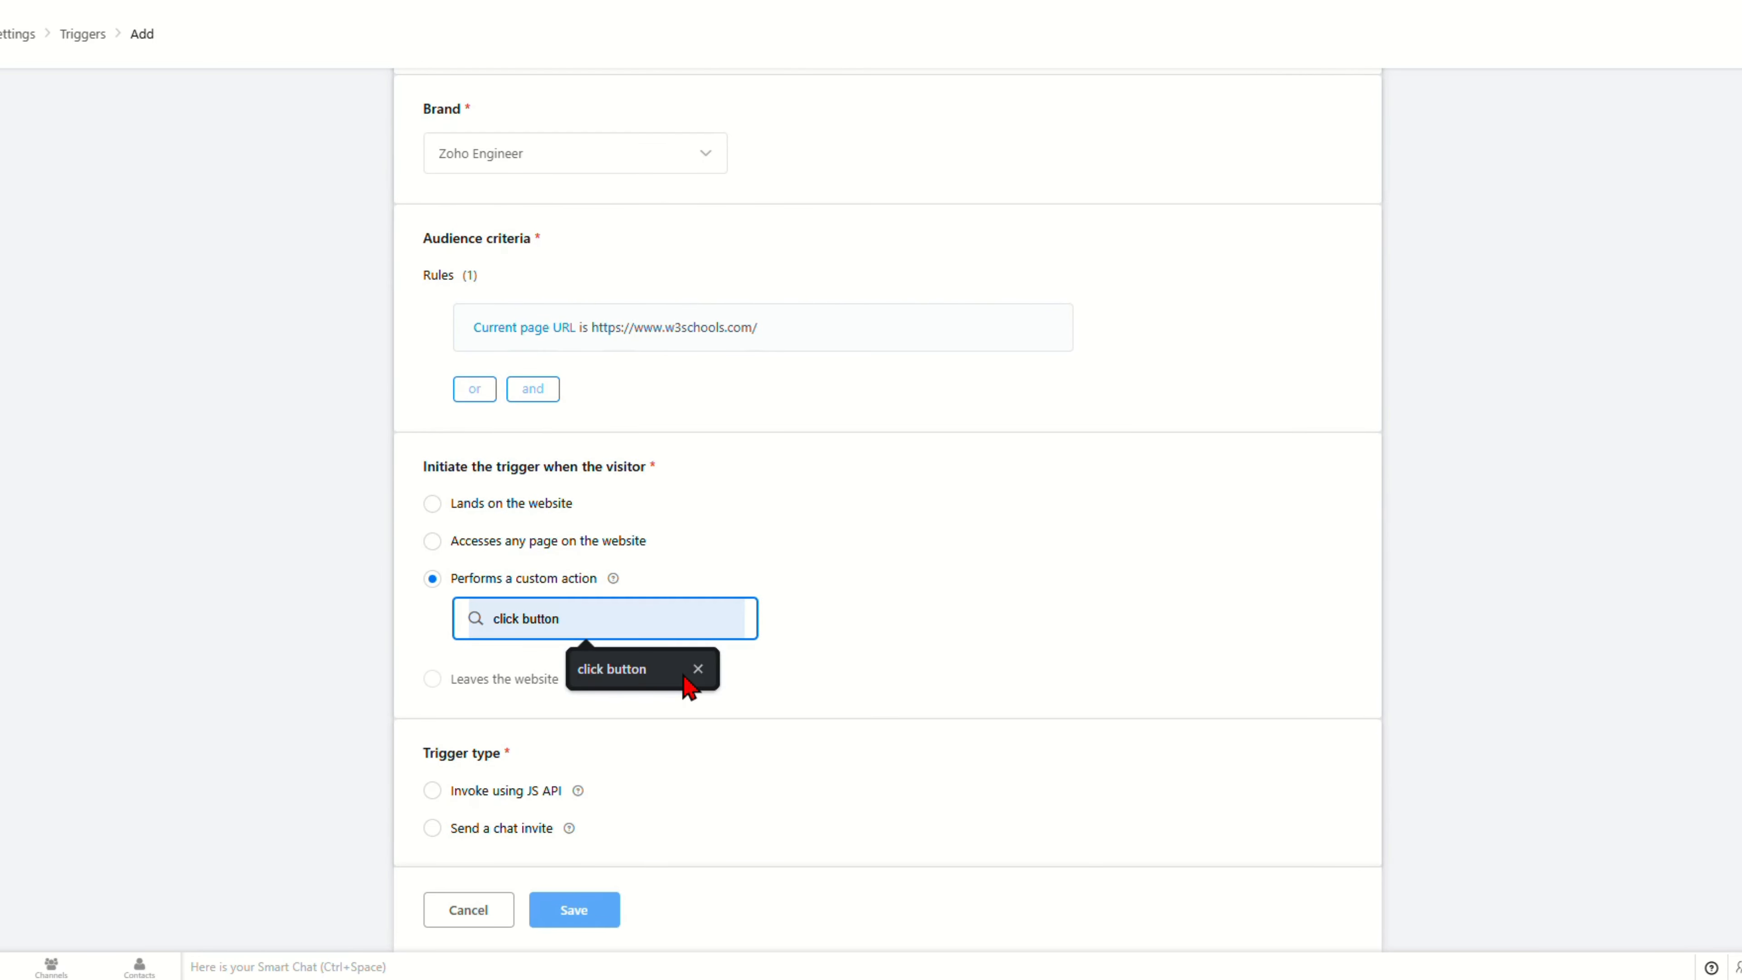
{"action": "type", "text": "Subcrui"}
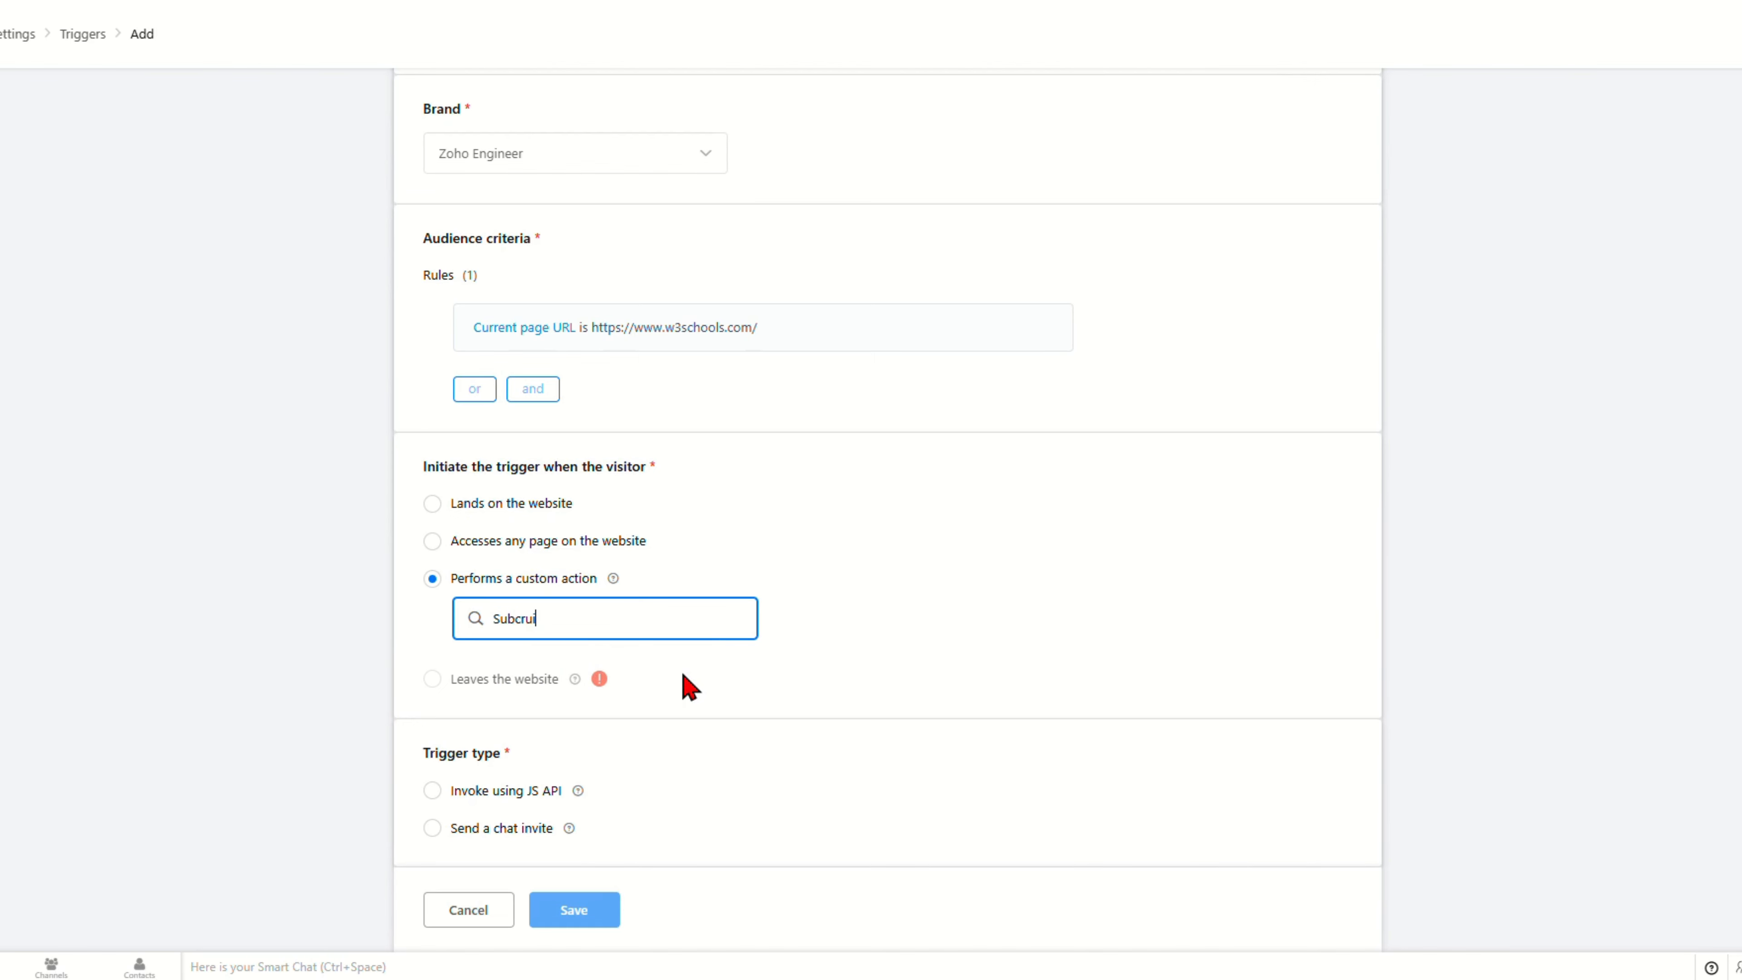
{"action": "key", "text": "BackSpace"}
{"action": "key", "text": "BackSpace"}
{"action": "type", "text": "ibebutton"}
{"action": "left_click", "coordinate": [688, 687]}
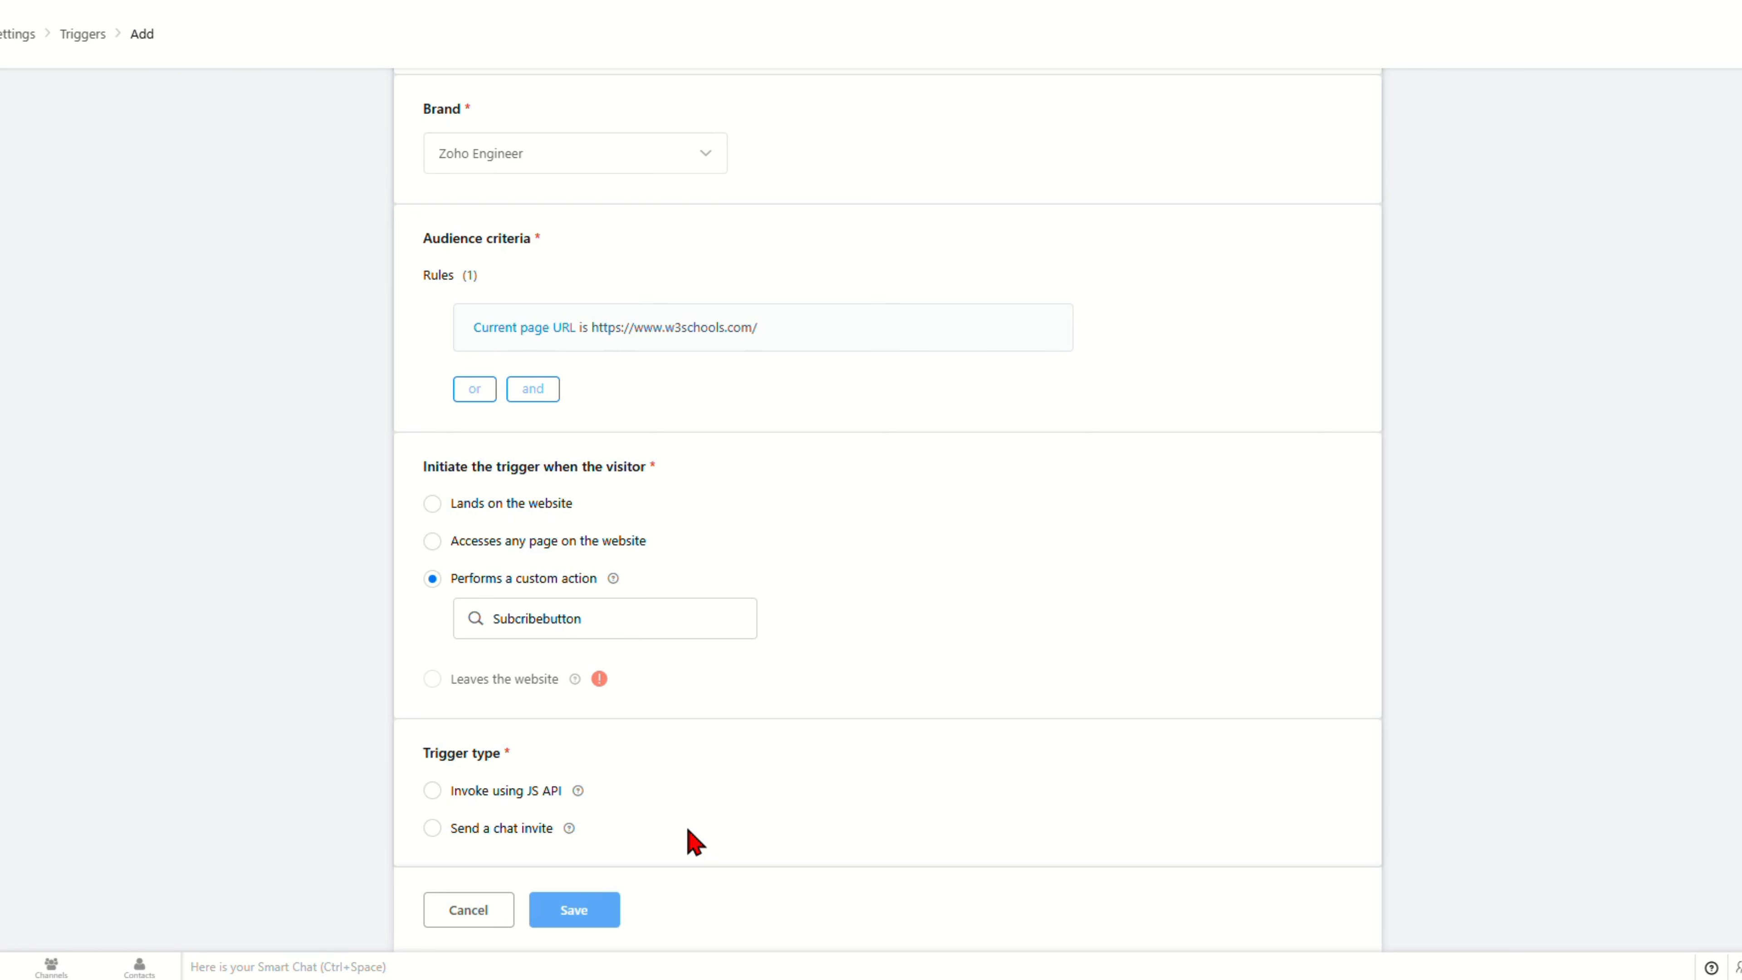
Step: Choose 'Invoke using JS API' and name the trigger subscribebuttontrigger
{"action": "left_click", "coordinate": [494, 795]}
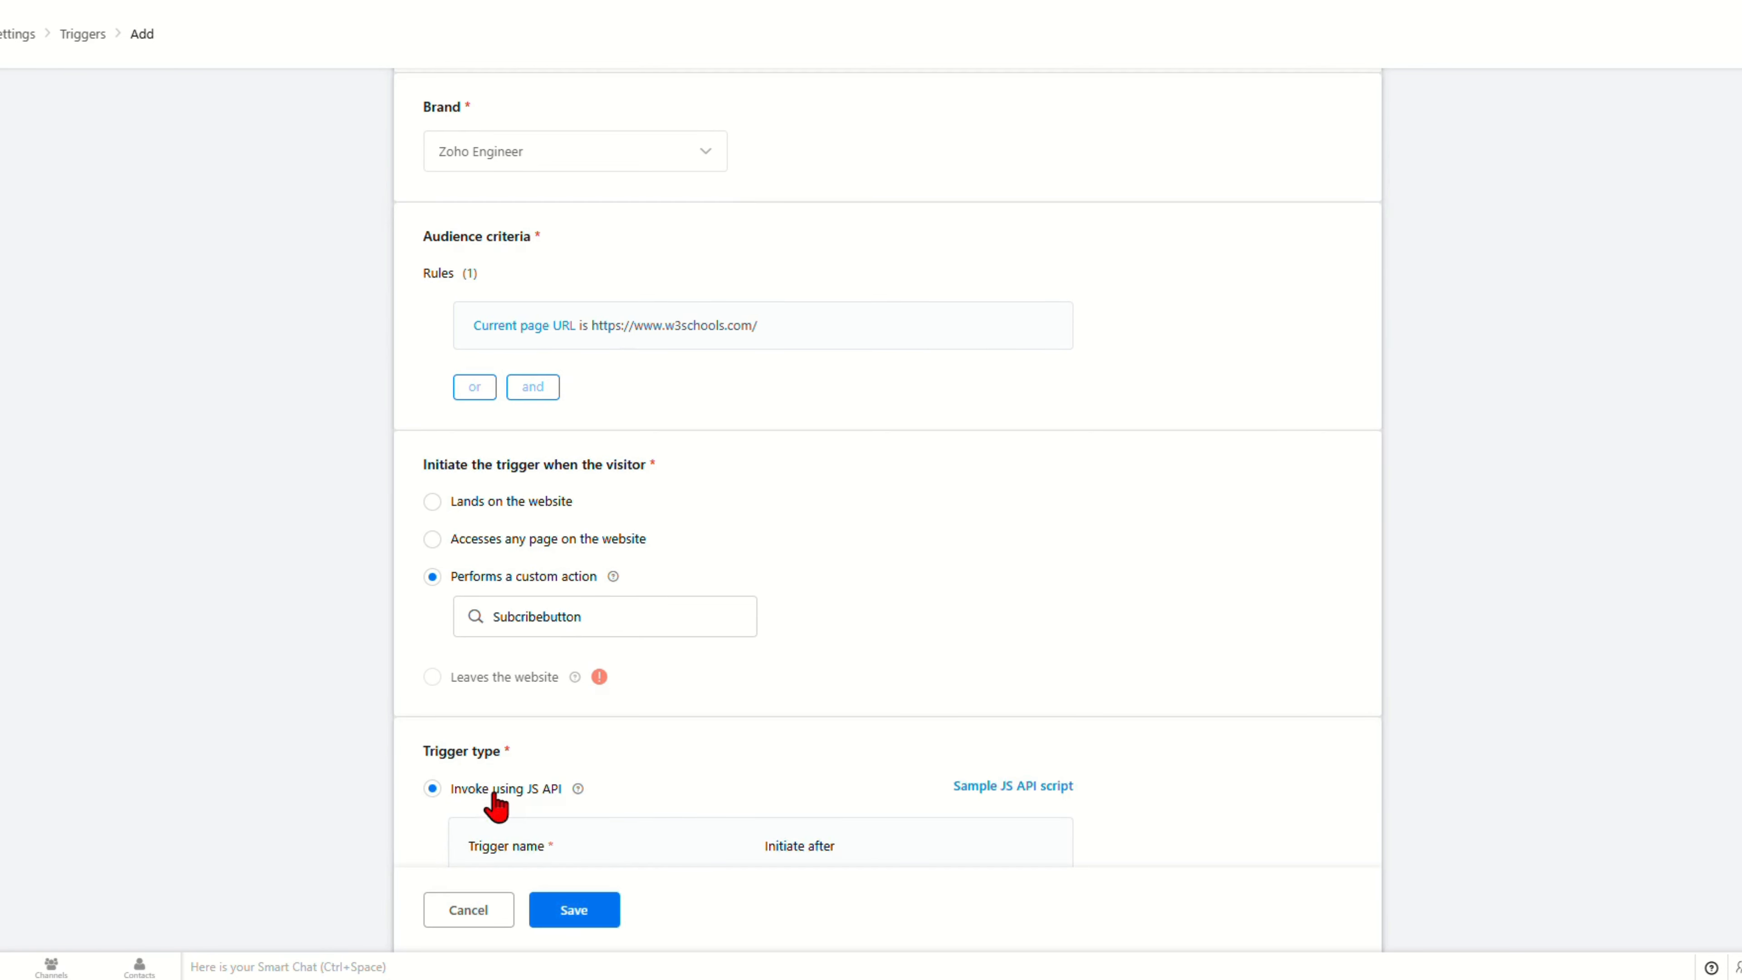
{"action": "scroll", "coordinate": [492, 794], "scroll_direction": "down", "scroll_amount": 2}
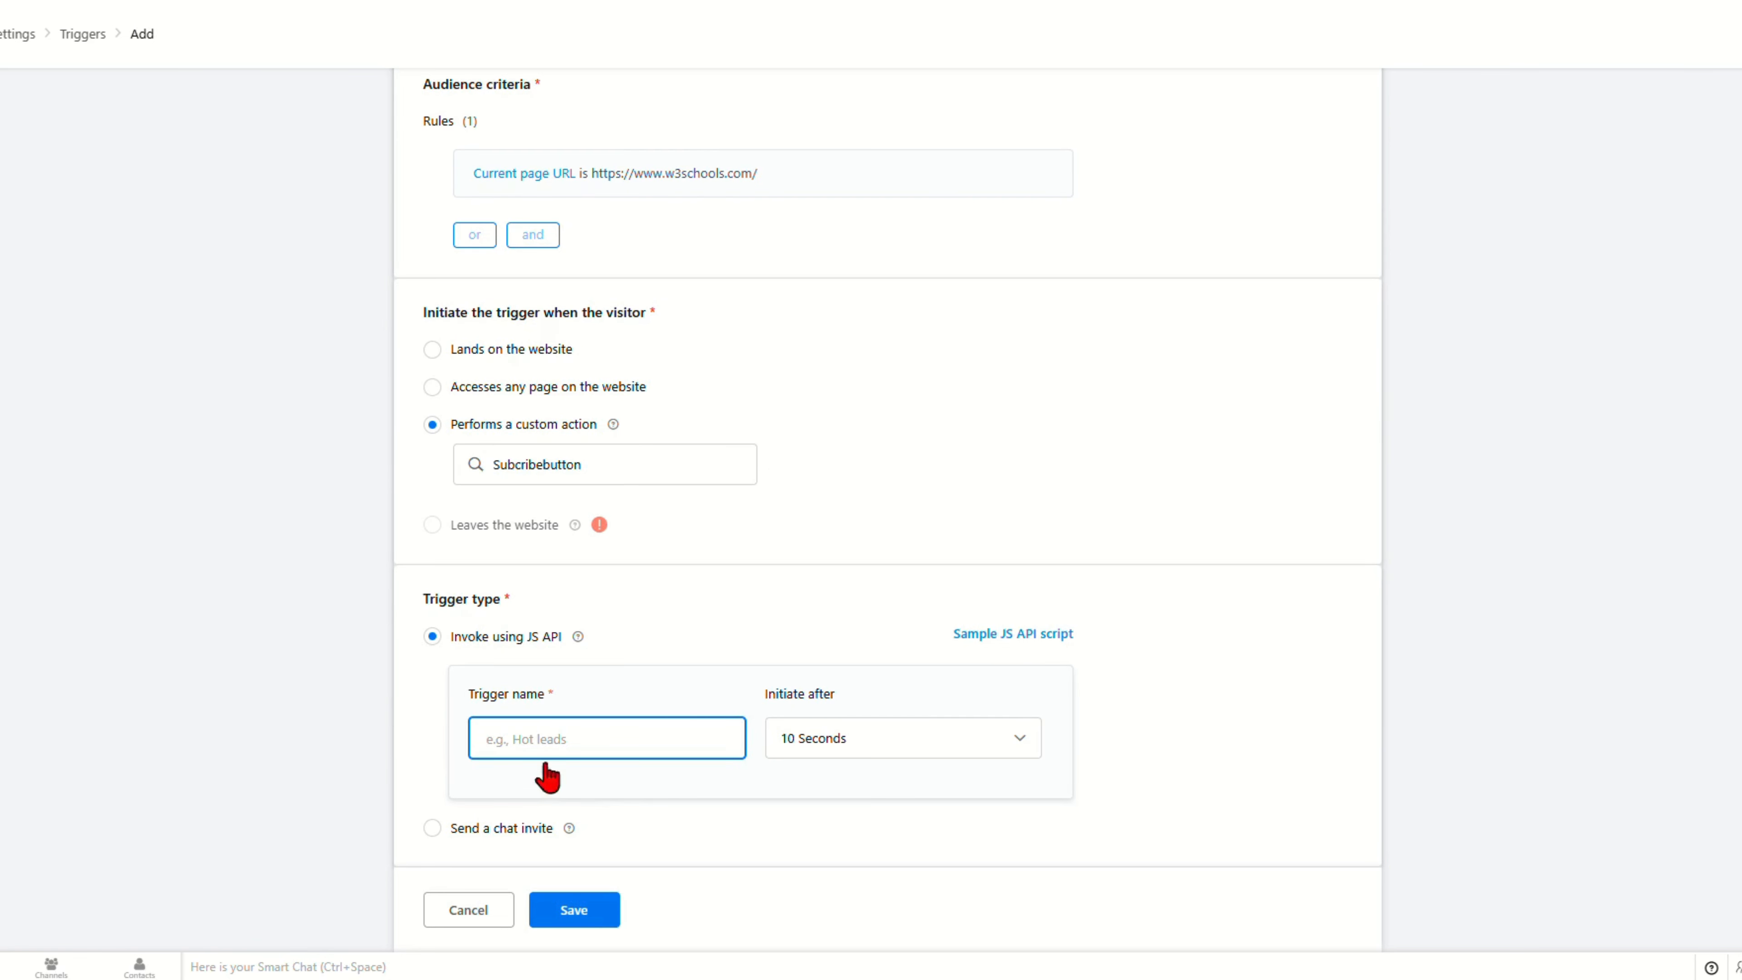
{"action": "left_click", "coordinate": [532, 743]}
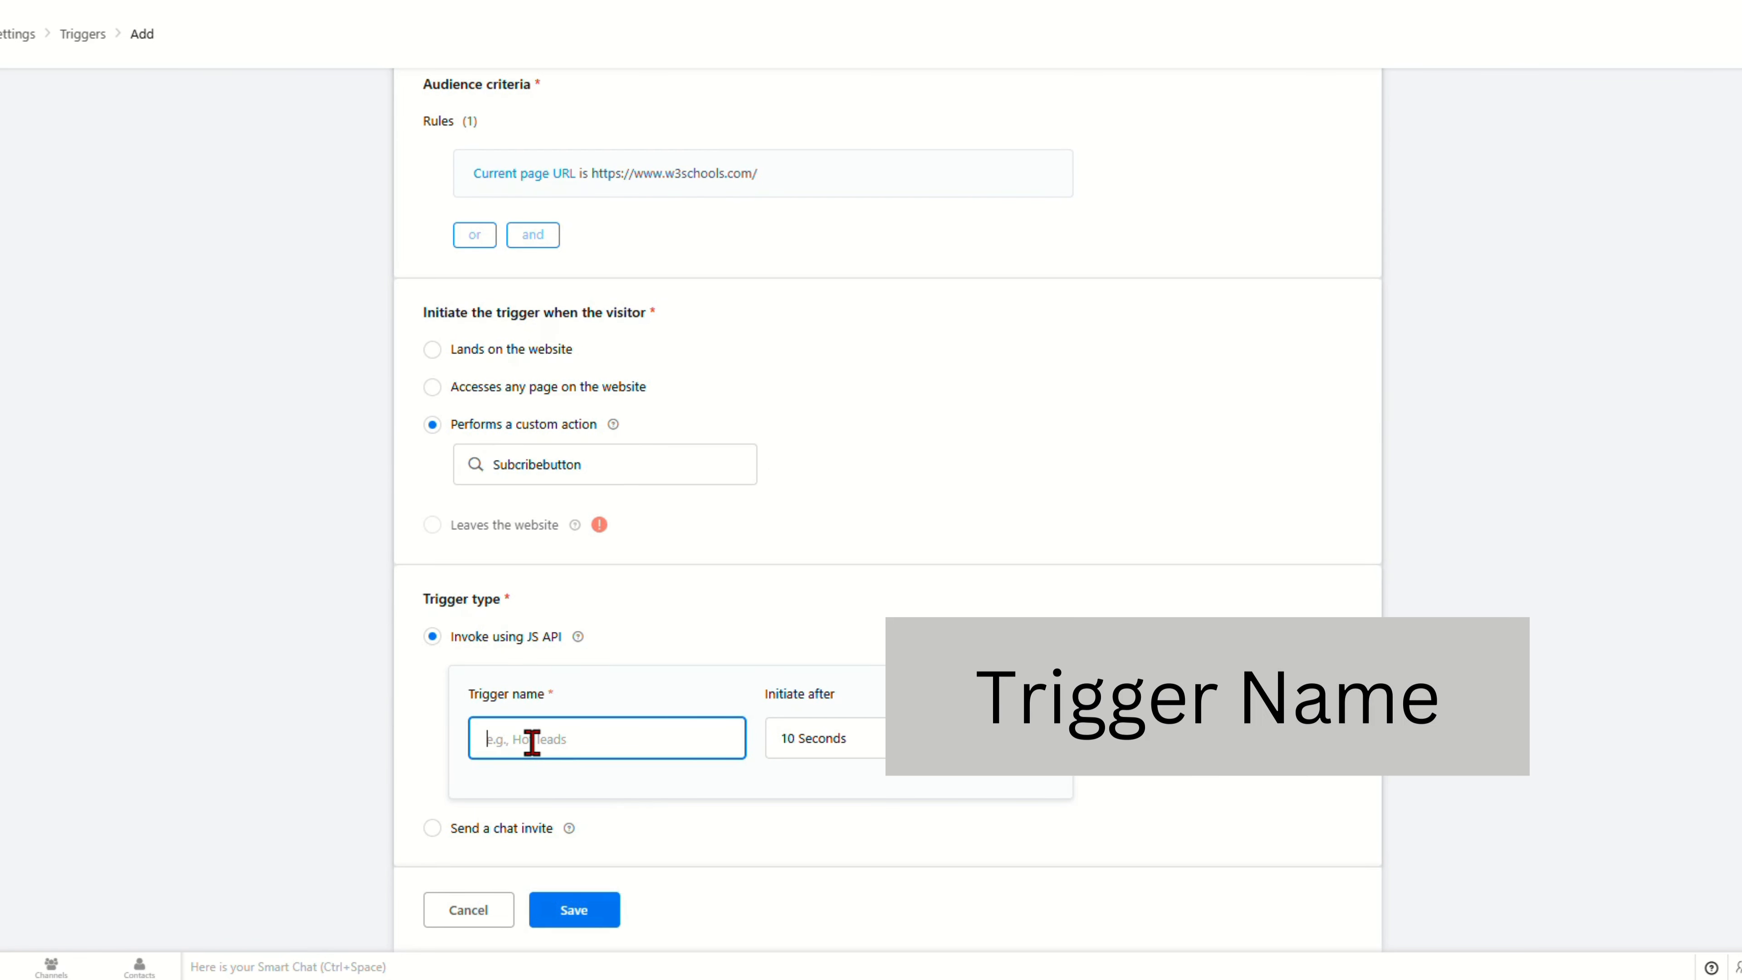
{"action": "type", "text": "subscri"}
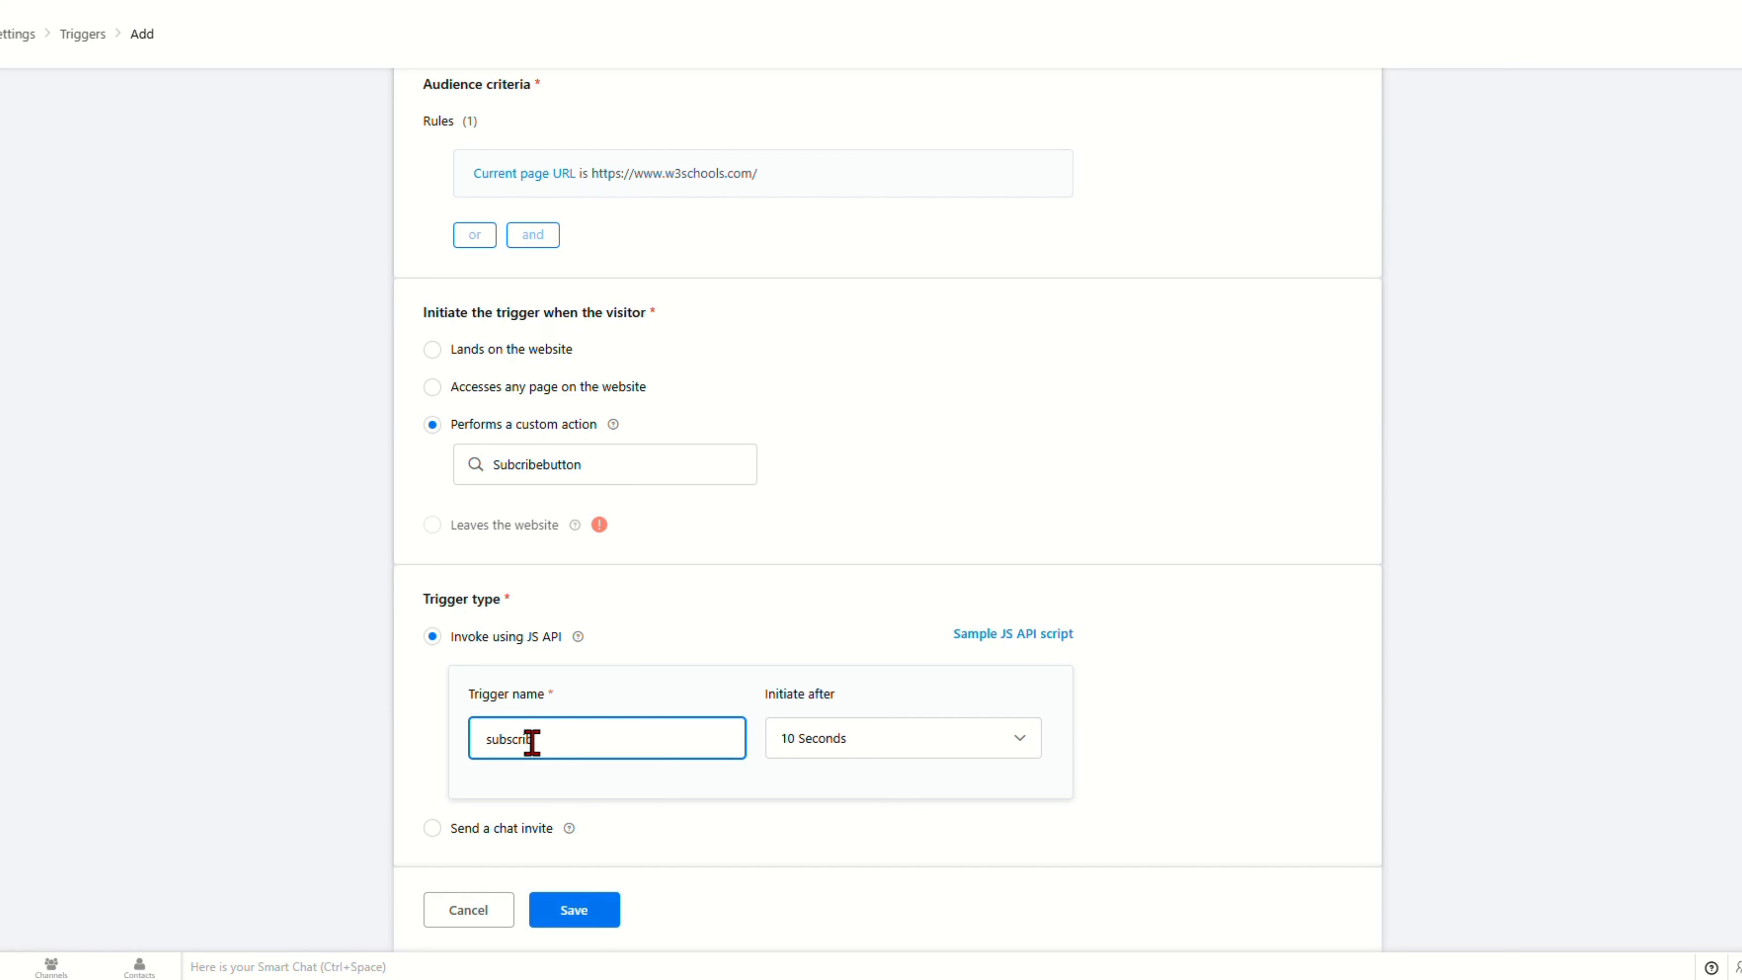
{"action": "type", "text": "bebuttontrigger"}
Step: Open the Sample JS API script dialog showing the subscribebuttontrigger check
{"action": "left_click", "coordinate": [1007, 634]}
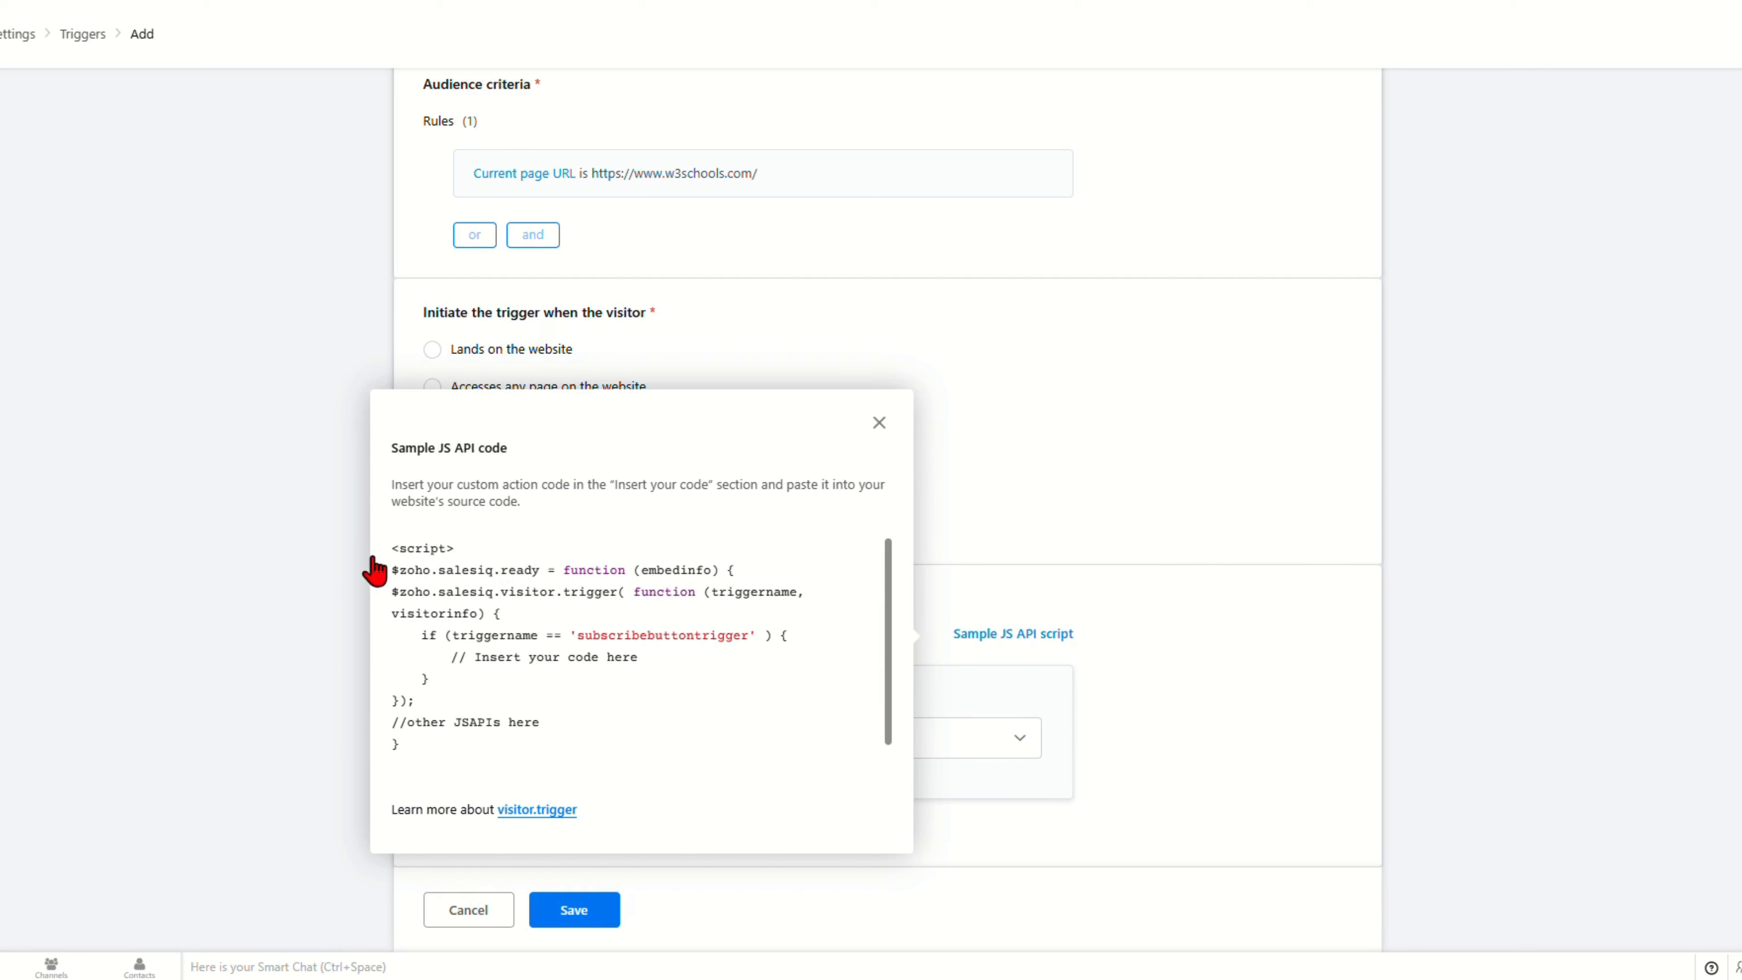
{"action": "left_click_drag", "start_coordinate": [392, 549], "coordinate": [470, 766]}
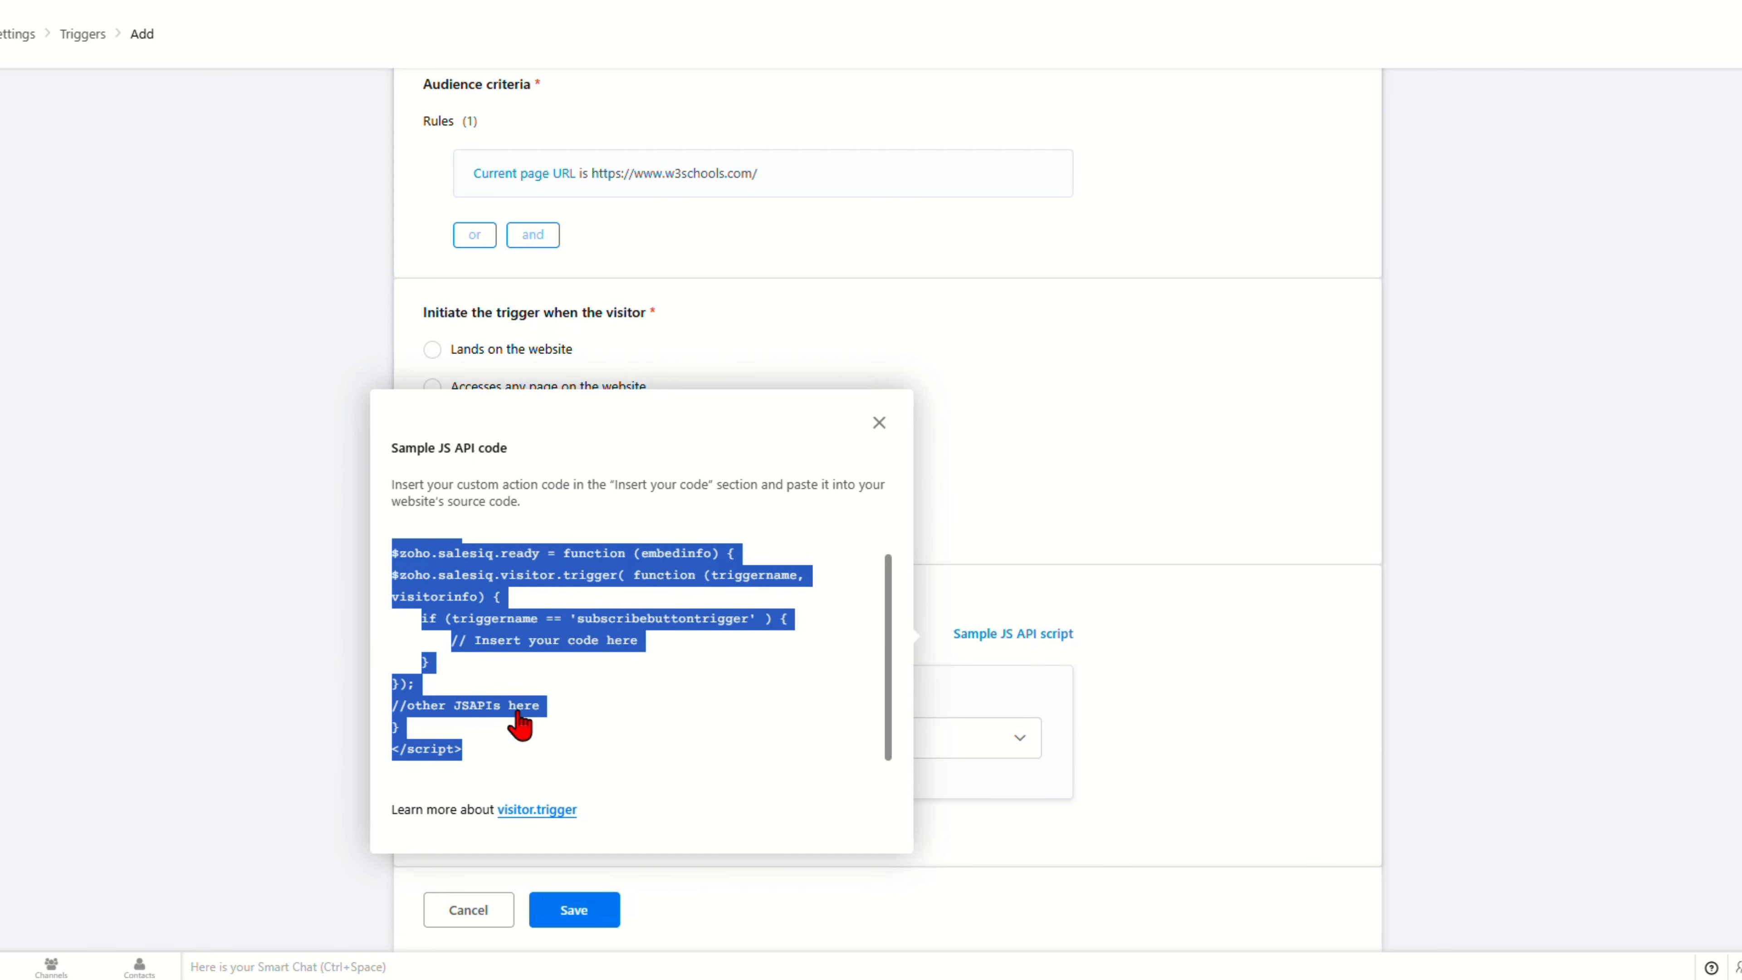
{"action": "left_click", "coordinate": [490, 651]}
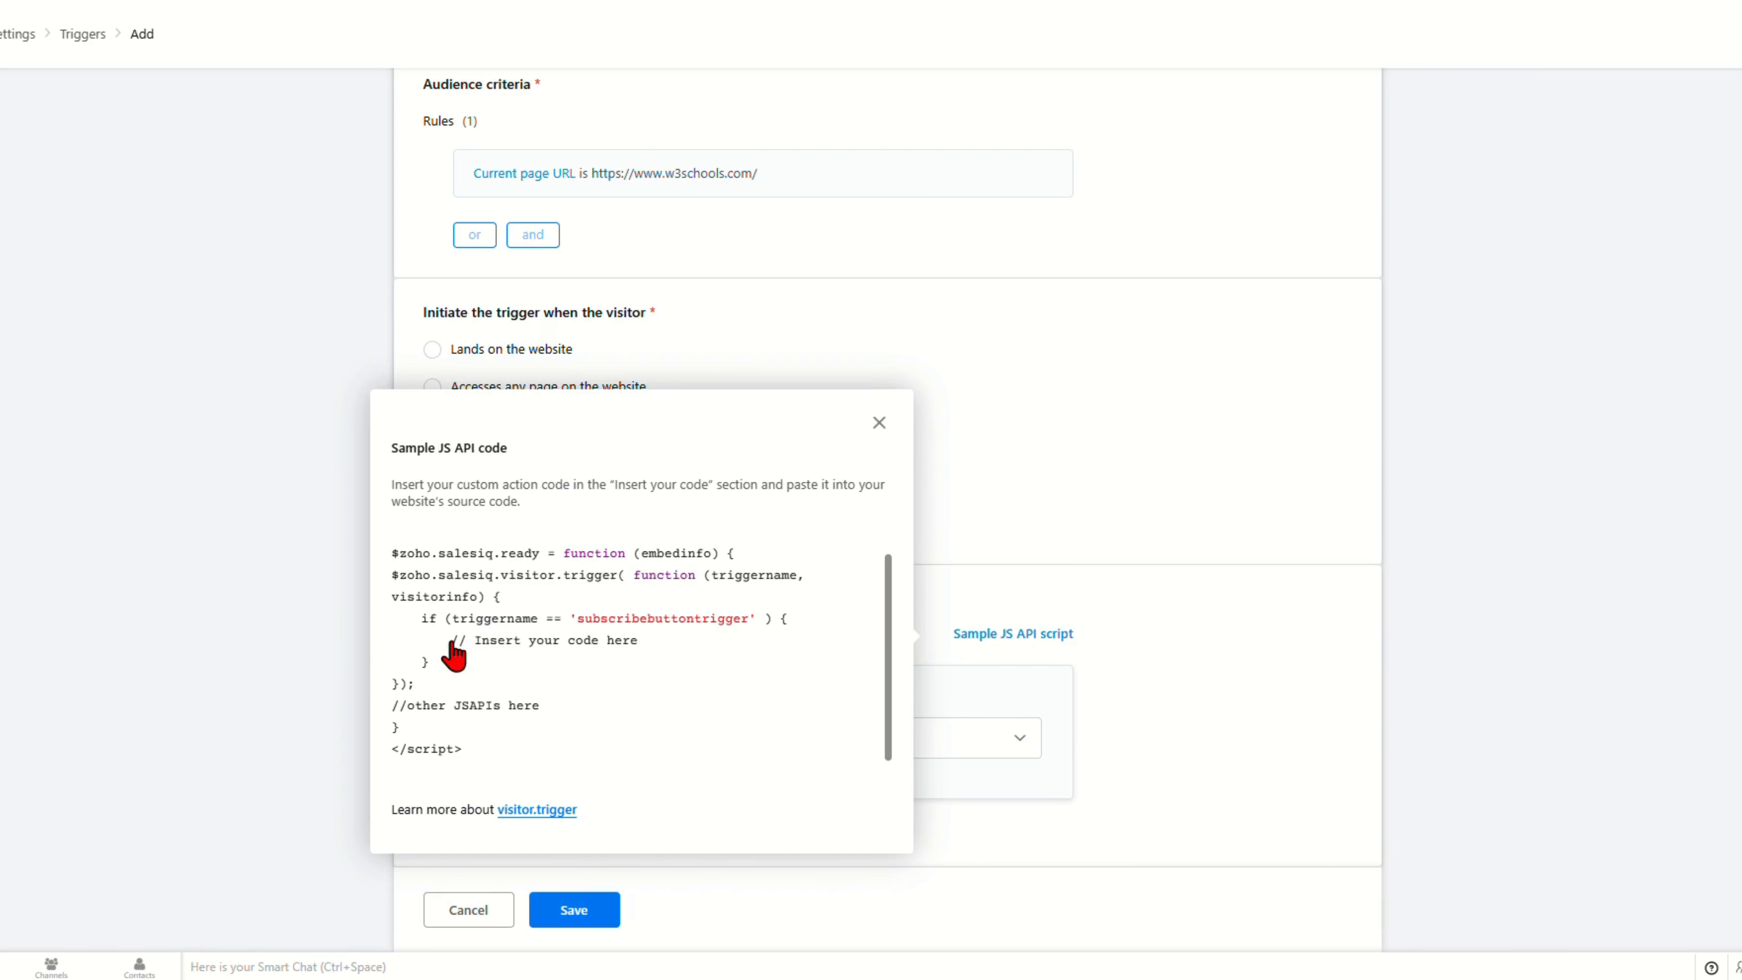
Step: Highlight the '// Insert your code here' line where custom code goes
{"action": "left_click_drag", "start_coordinate": [454, 641], "coordinate": [684, 647]}
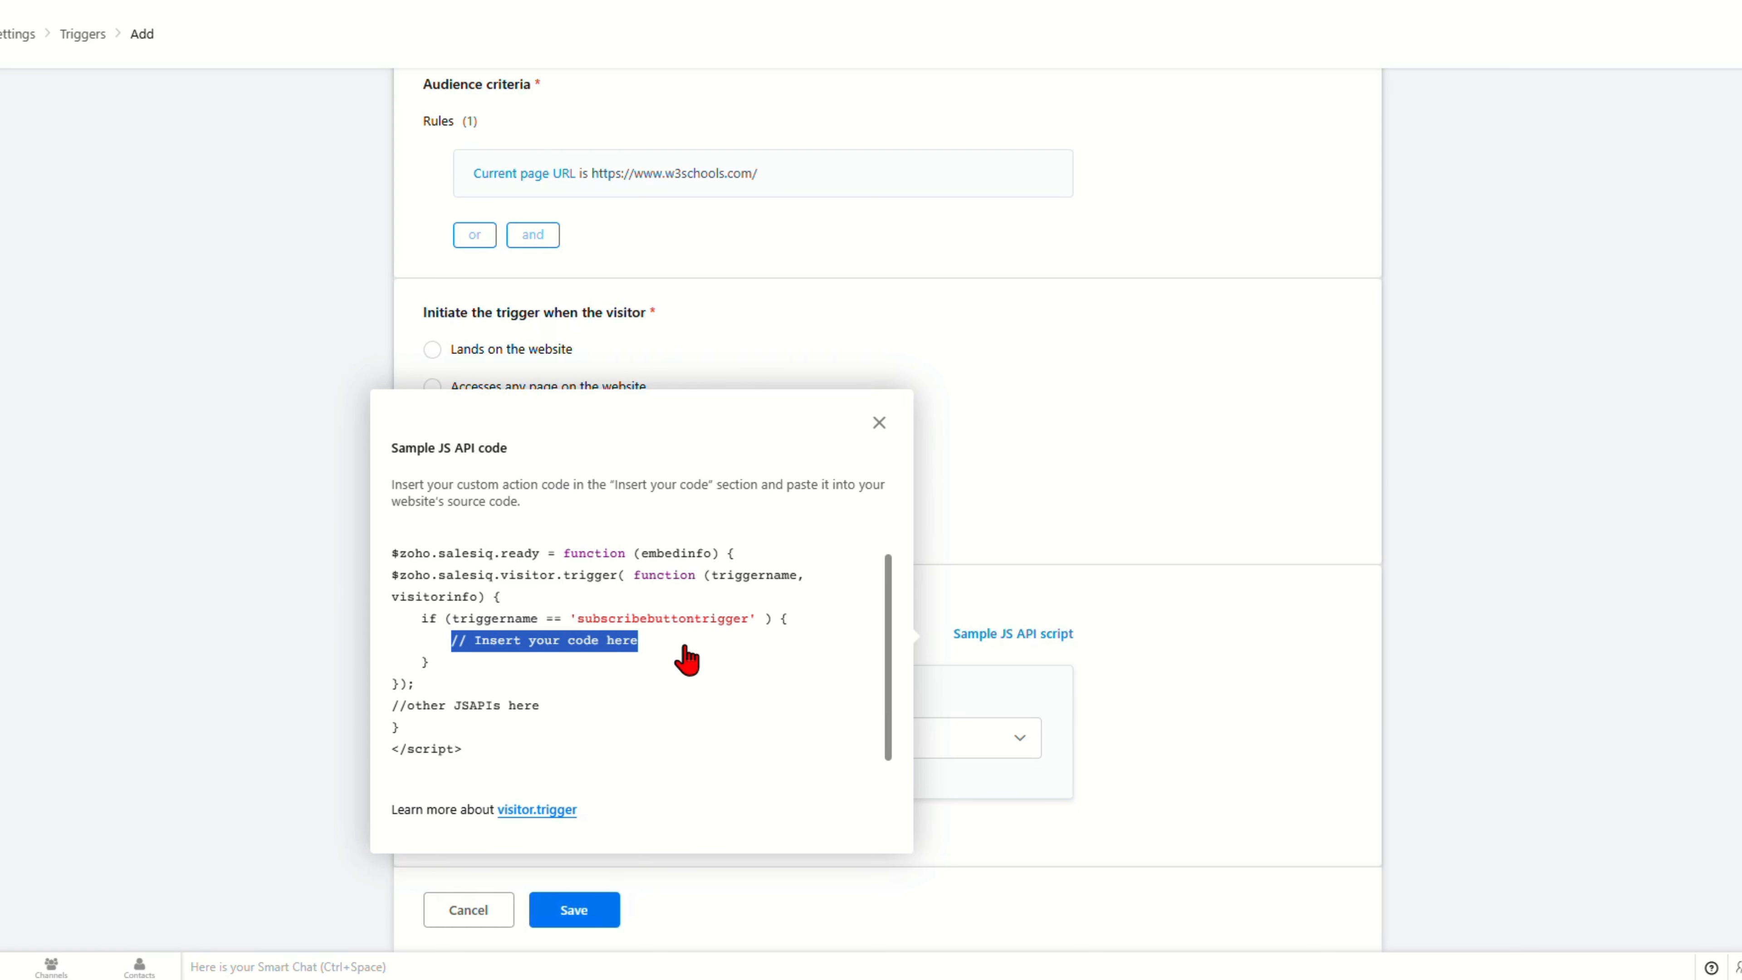
{"action": "left_click", "coordinate": [447, 643]}
{"action": "left_click_drag", "start_coordinate": [447, 643], "coordinate": [742, 645]}
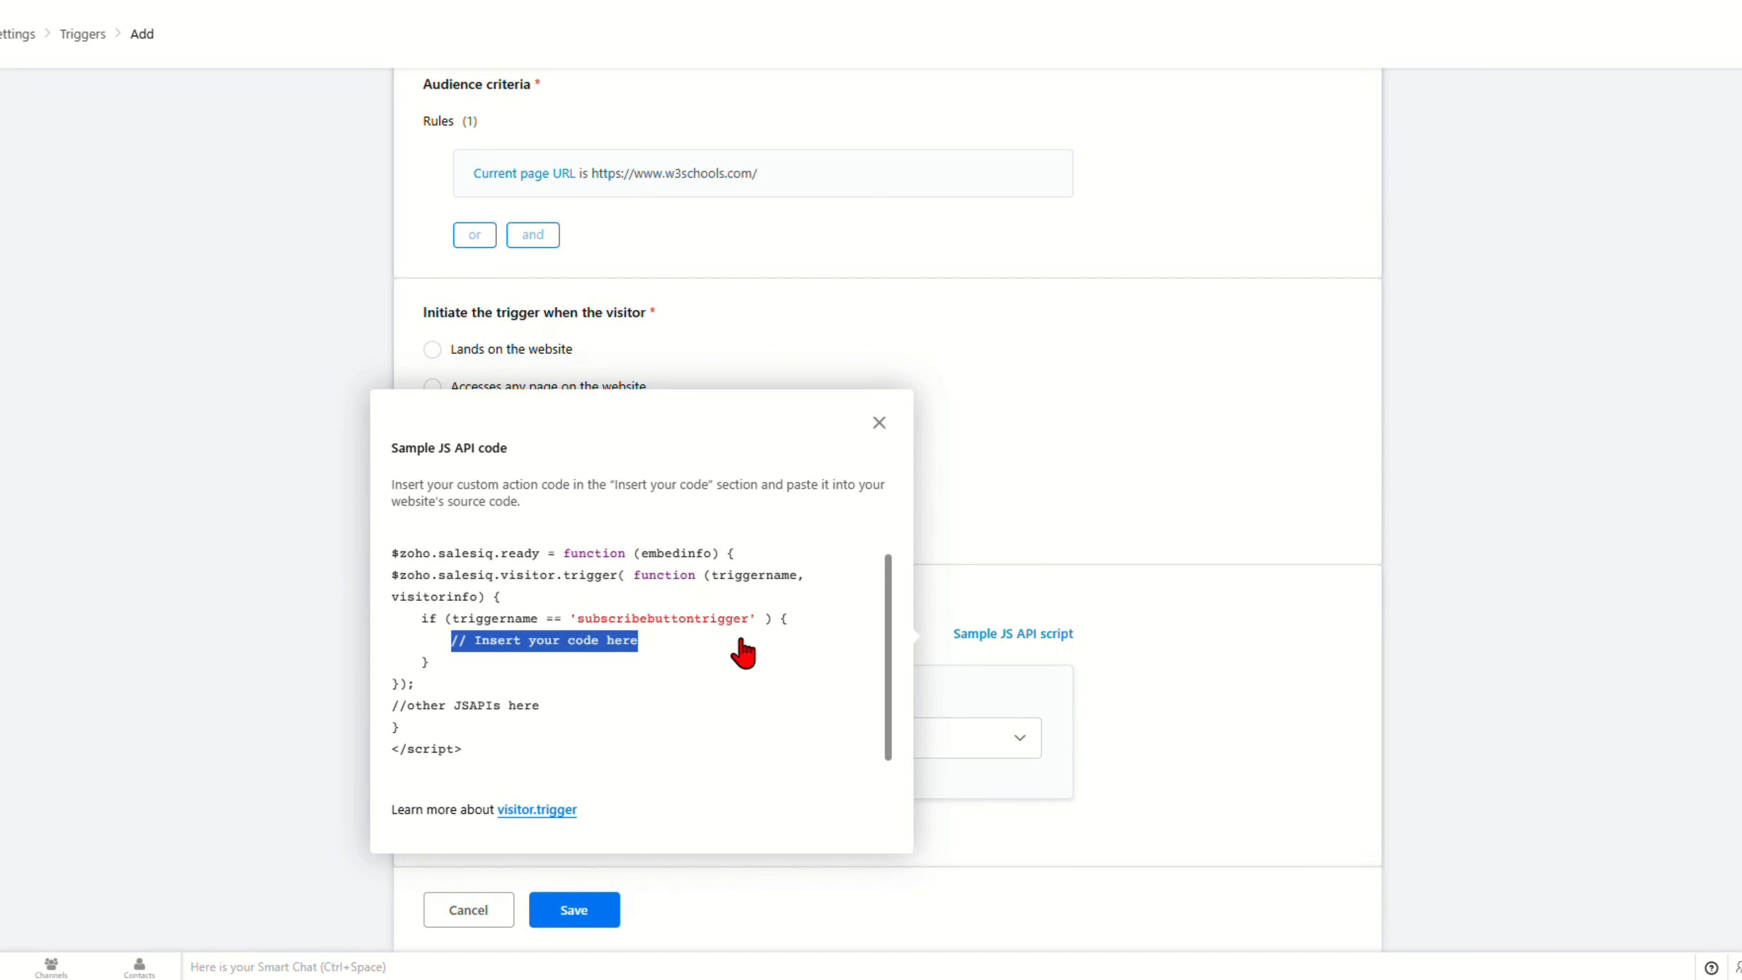
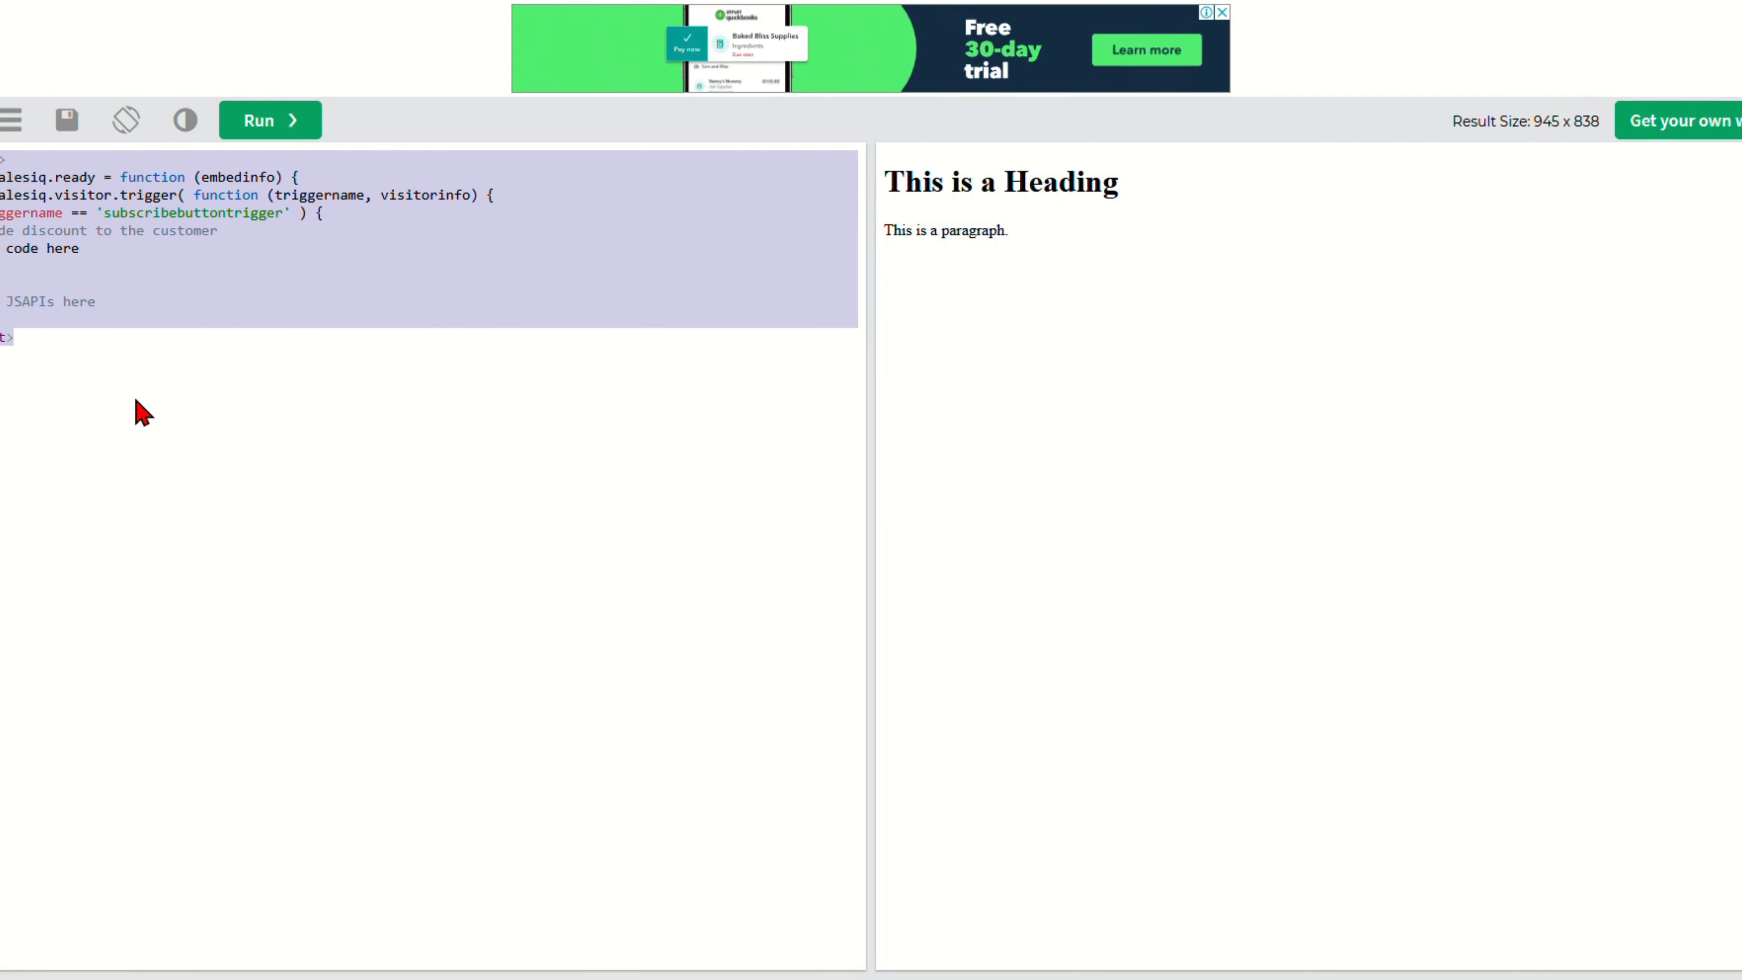
Step: Deselect the pasted script and select the '// Insert your code here' placeholder line
{"action": "left_click", "coordinate": [125, 250]}
{"action": "left_click_drag", "start_coordinate": [142, 252], "coordinate": [0, 250]}
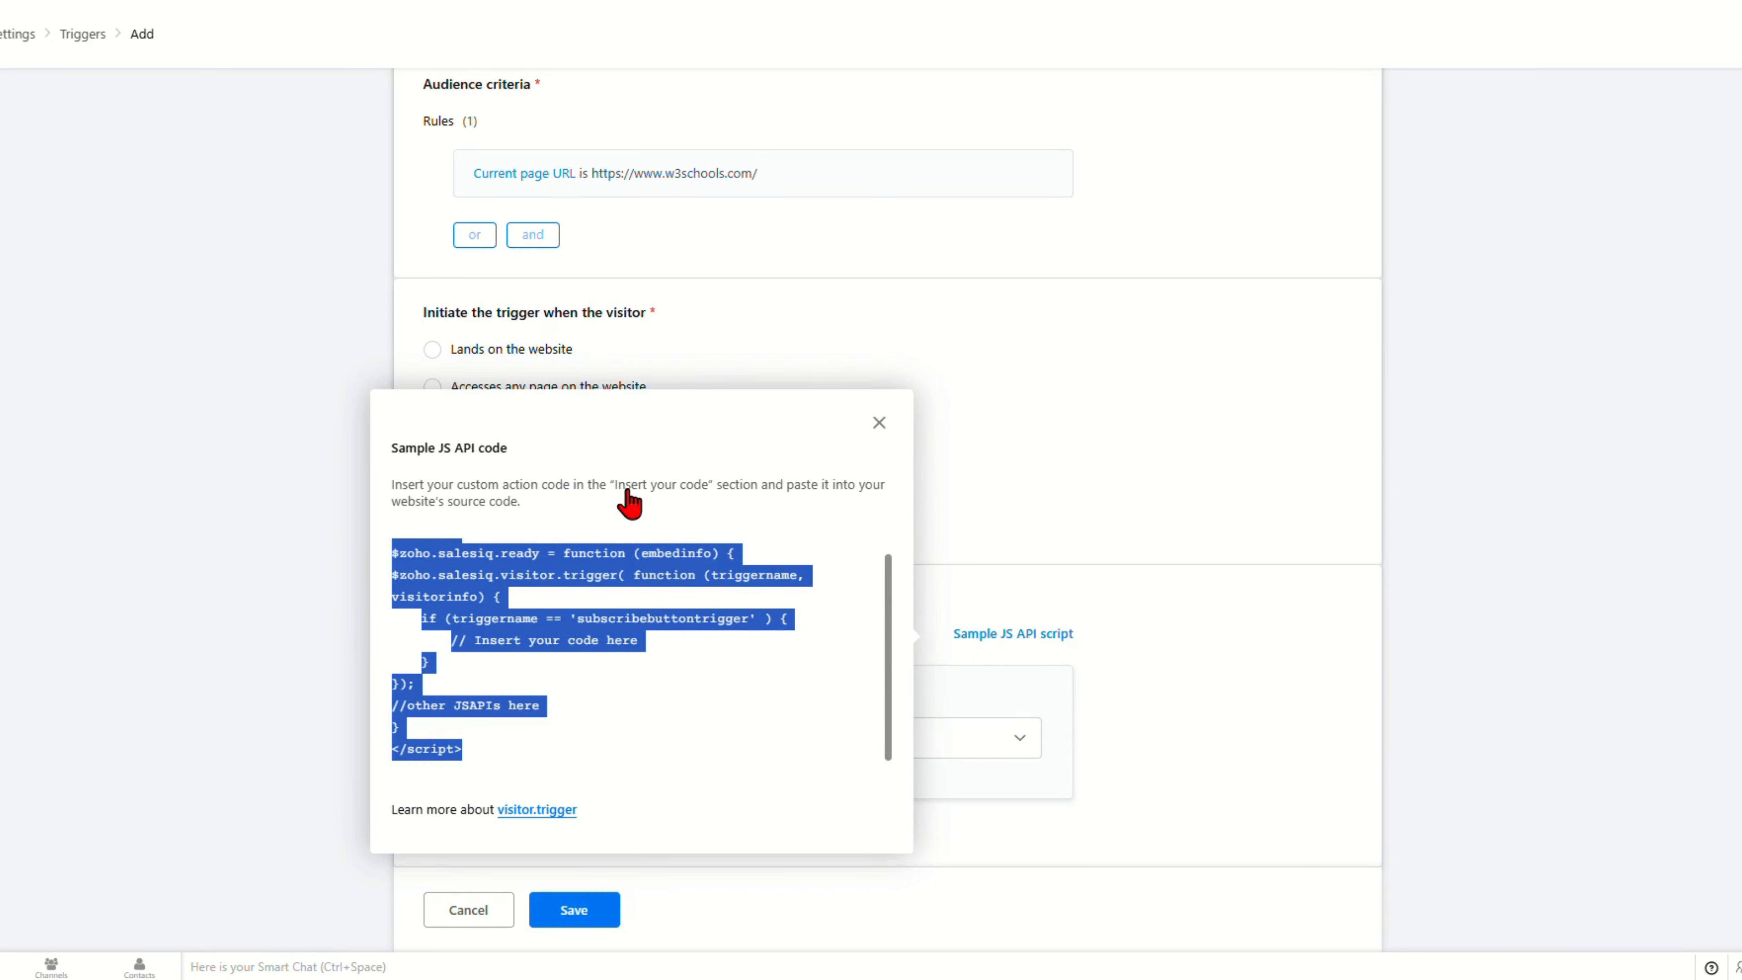
Step: Close the sample code dialog, set subscribebuttontrigger to fire on 'Lands on the website', and save
{"action": "left_click", "coordinate": [628, 587]}
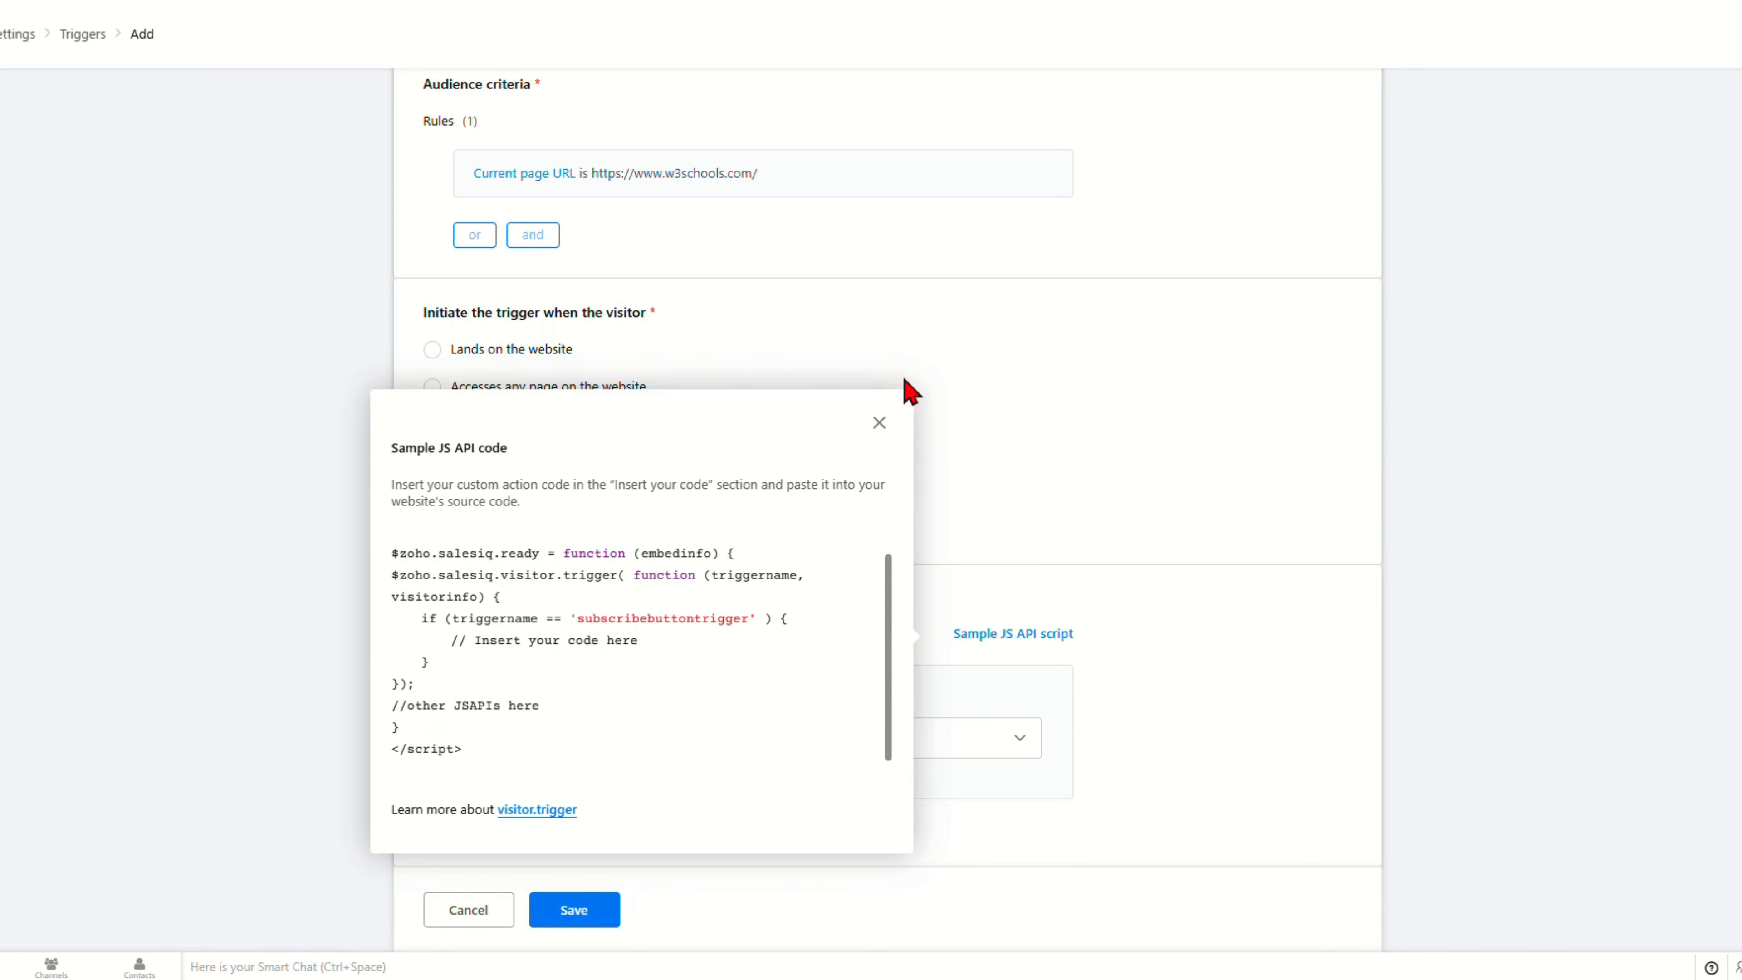
{"action": "left_click", "coordinate": [879, 423]}
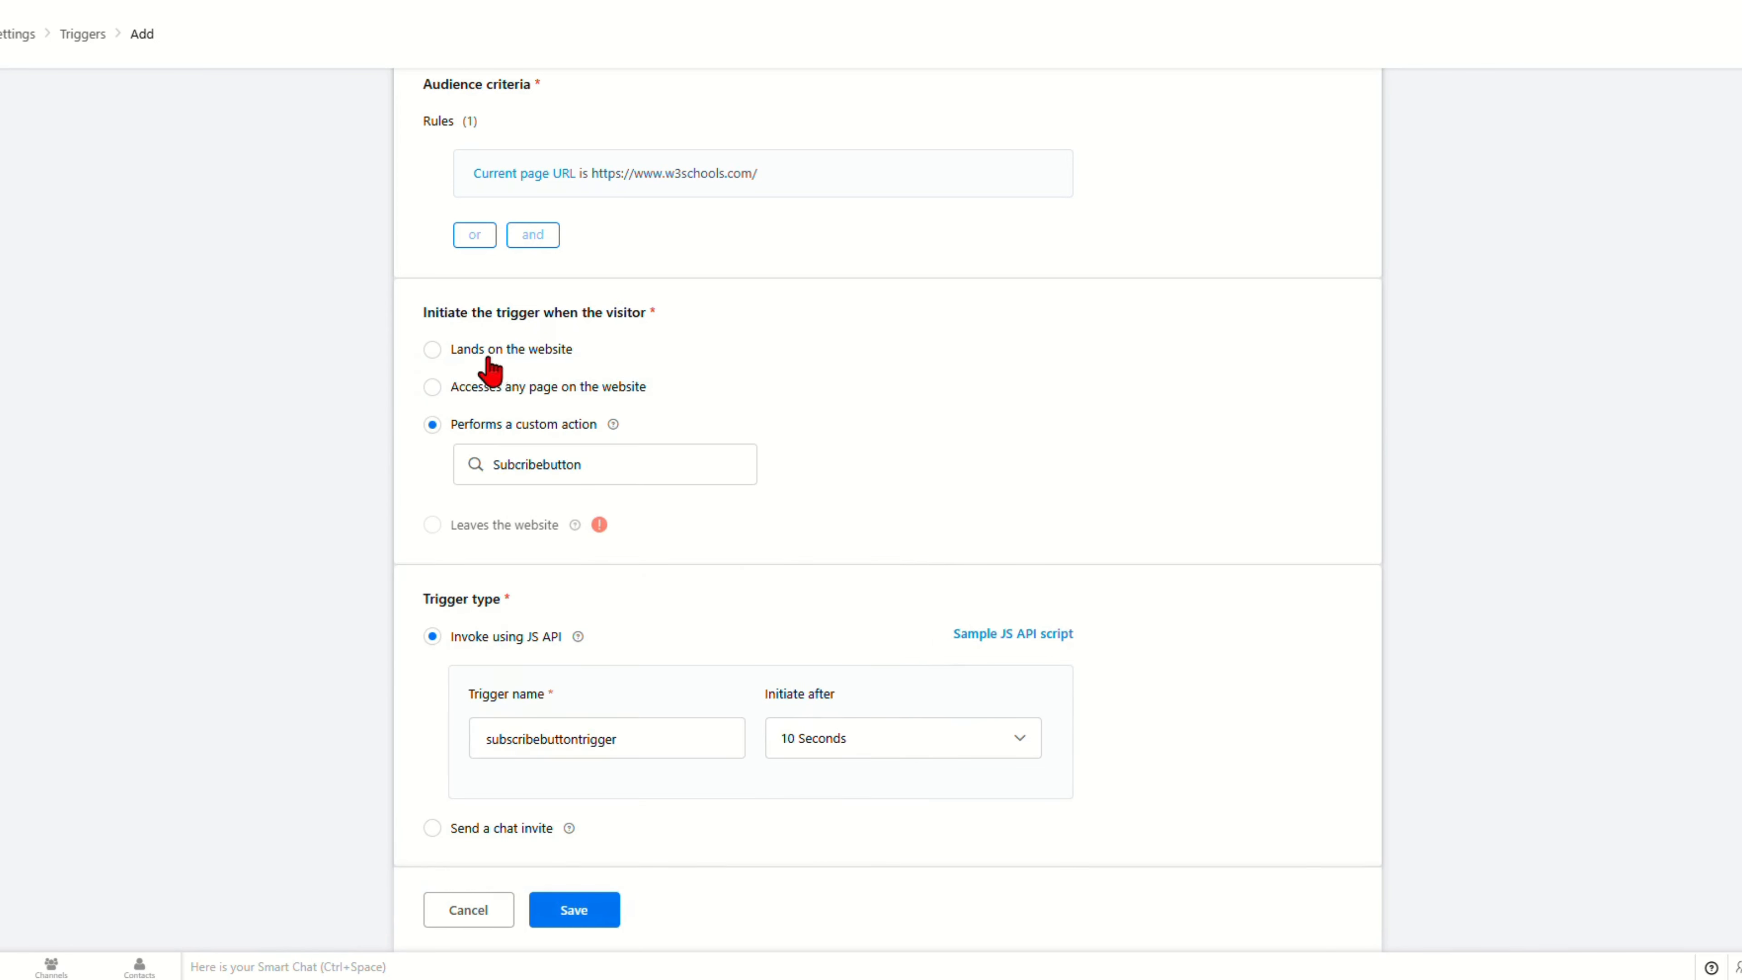
{"action": "left_click", "coordinate": [521, 351]}
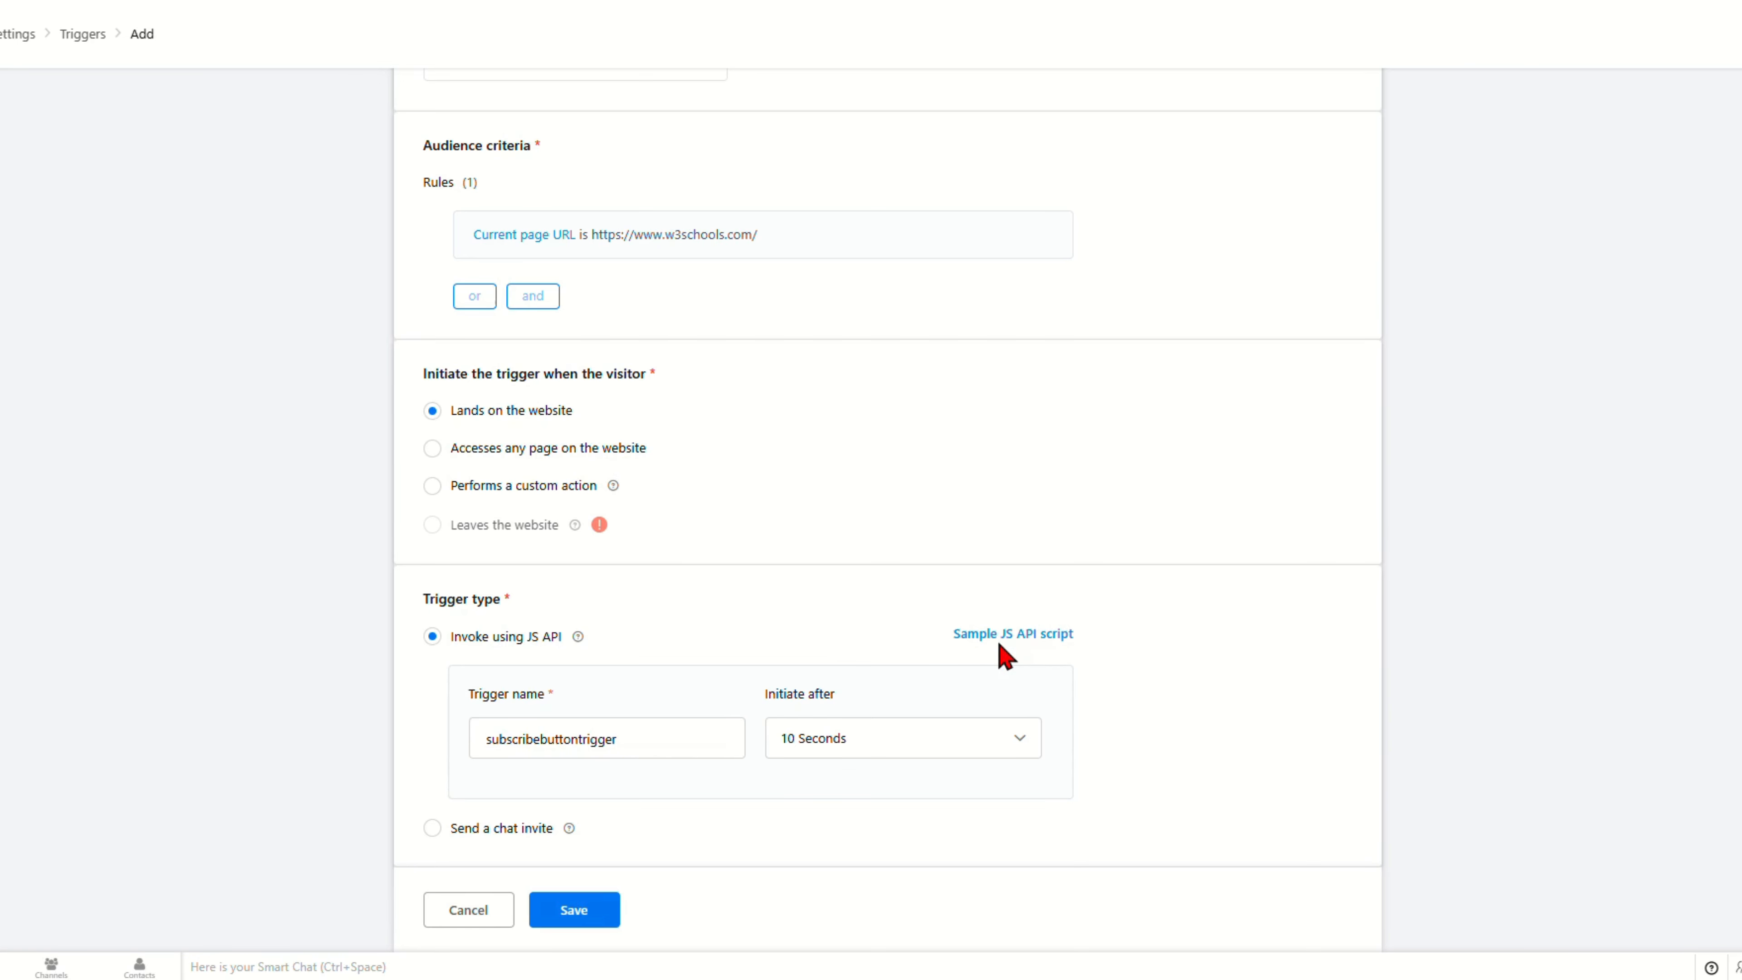
{"action": "scroll", "coordinate": [661, 667], "scroll_direction": "up", "scroll_amount": 3}
{"action": "scroll", "coordinate": [661, 669], "scroll_direction": "down", "scroll_amount": 3}
{"action": "left_click", "coordinate": [581, 917]}
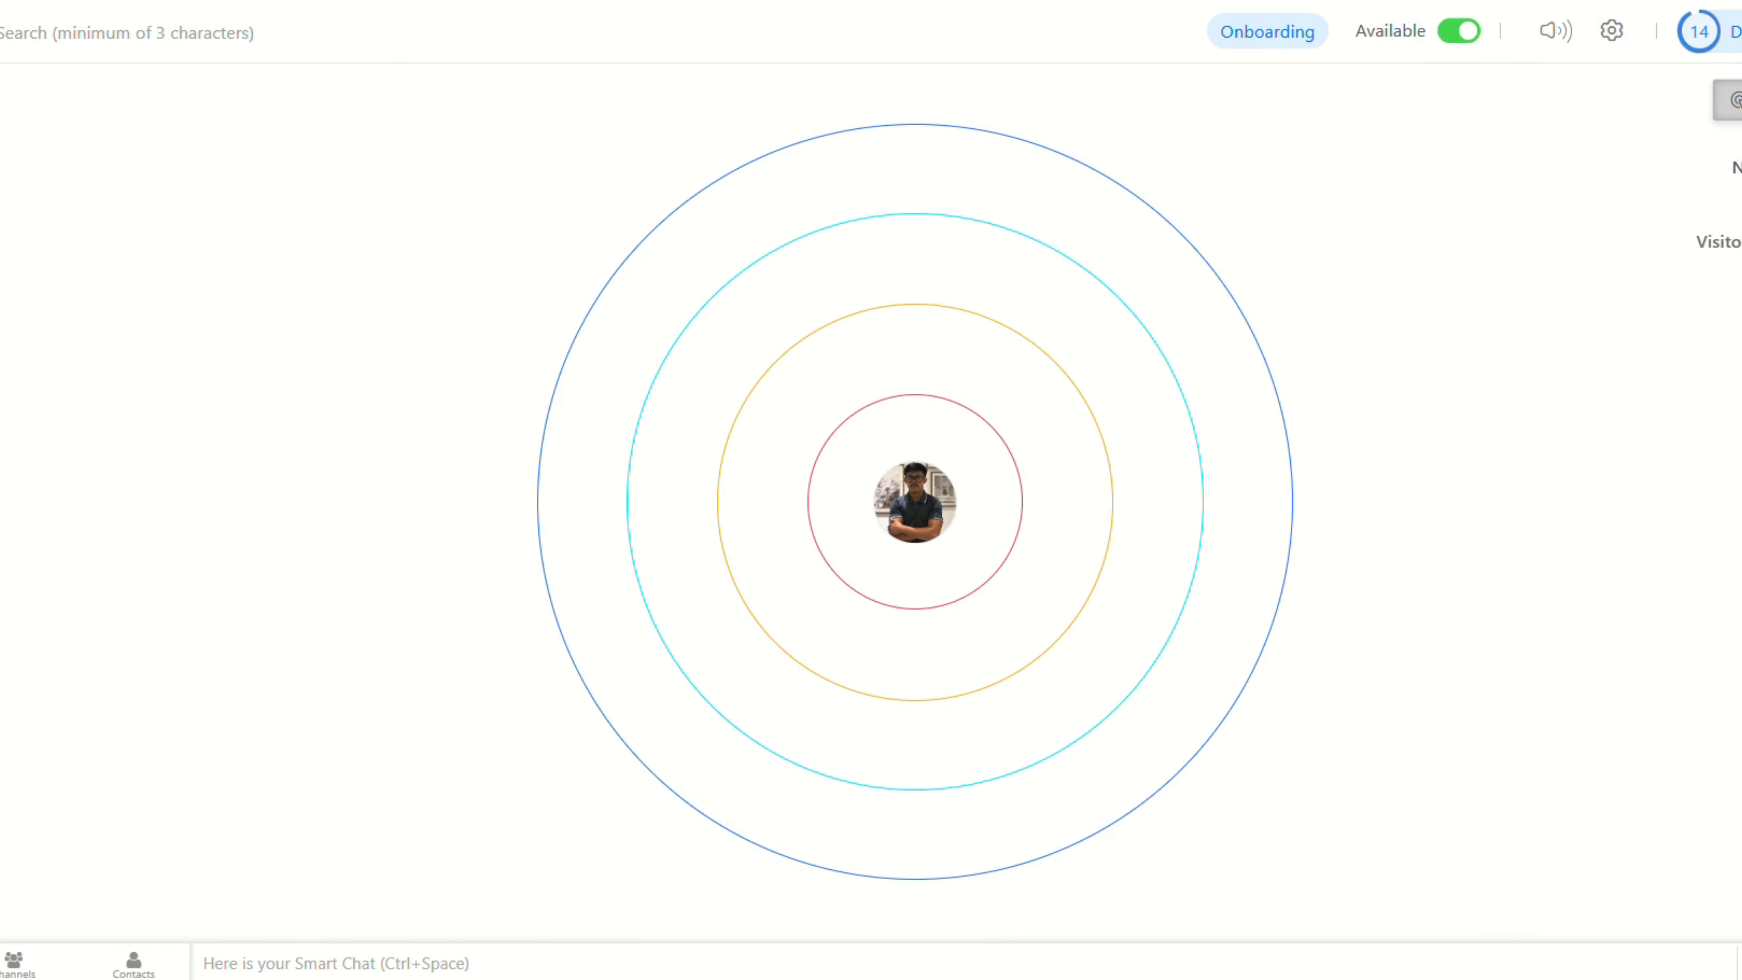
Step: Go to Settings > Developers > Plugs
{"action": "left_click", "coordinate": [1610, 37]}
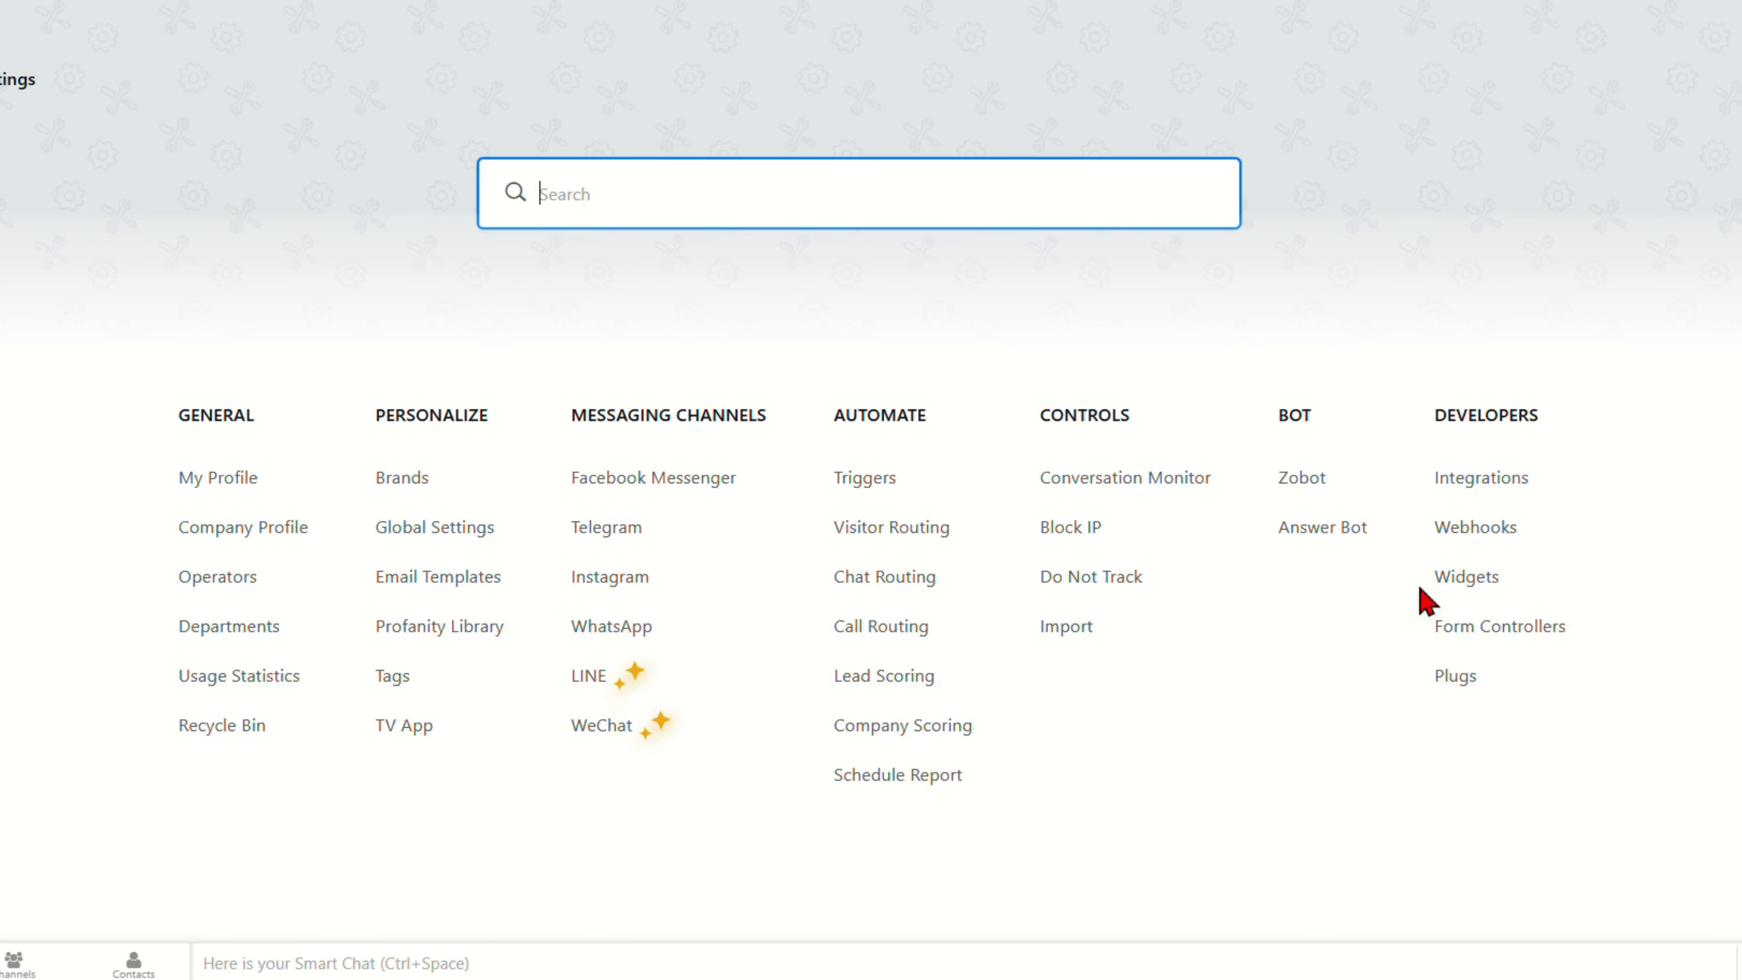
{"action": "left_click", "coordinate": [1453, 683]}
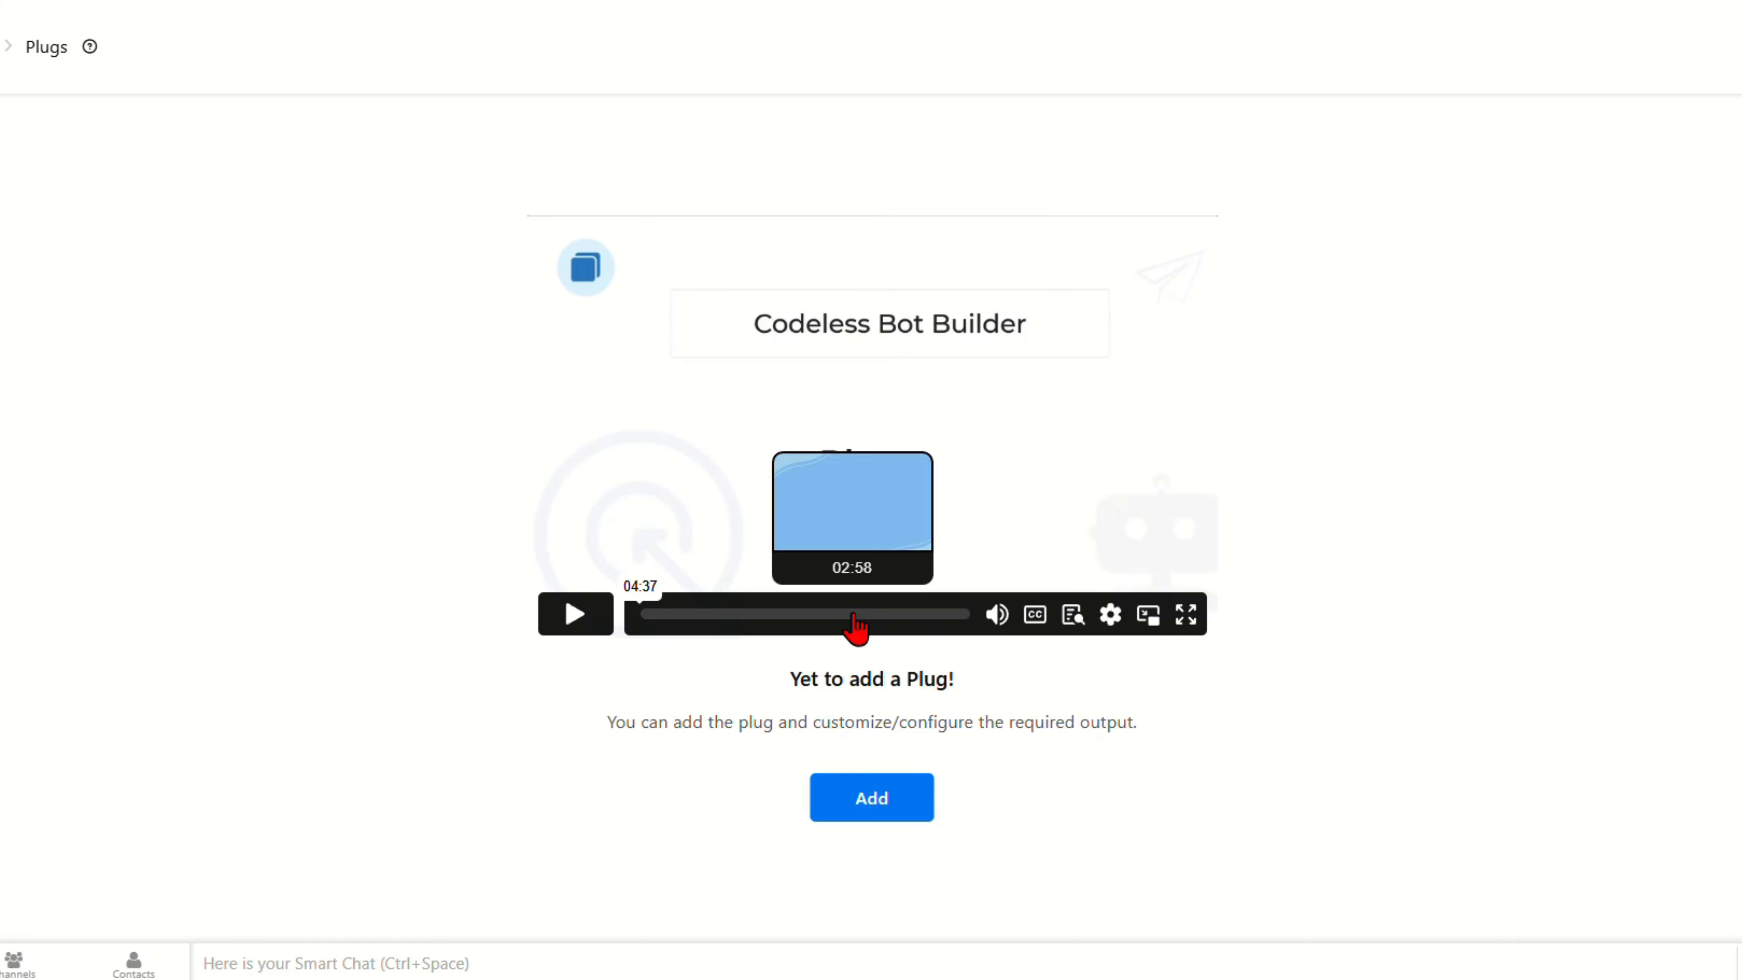
Step: Play and then pause the Plugs intro video
{"action": "left_click", "coordinate": [574, 616]}
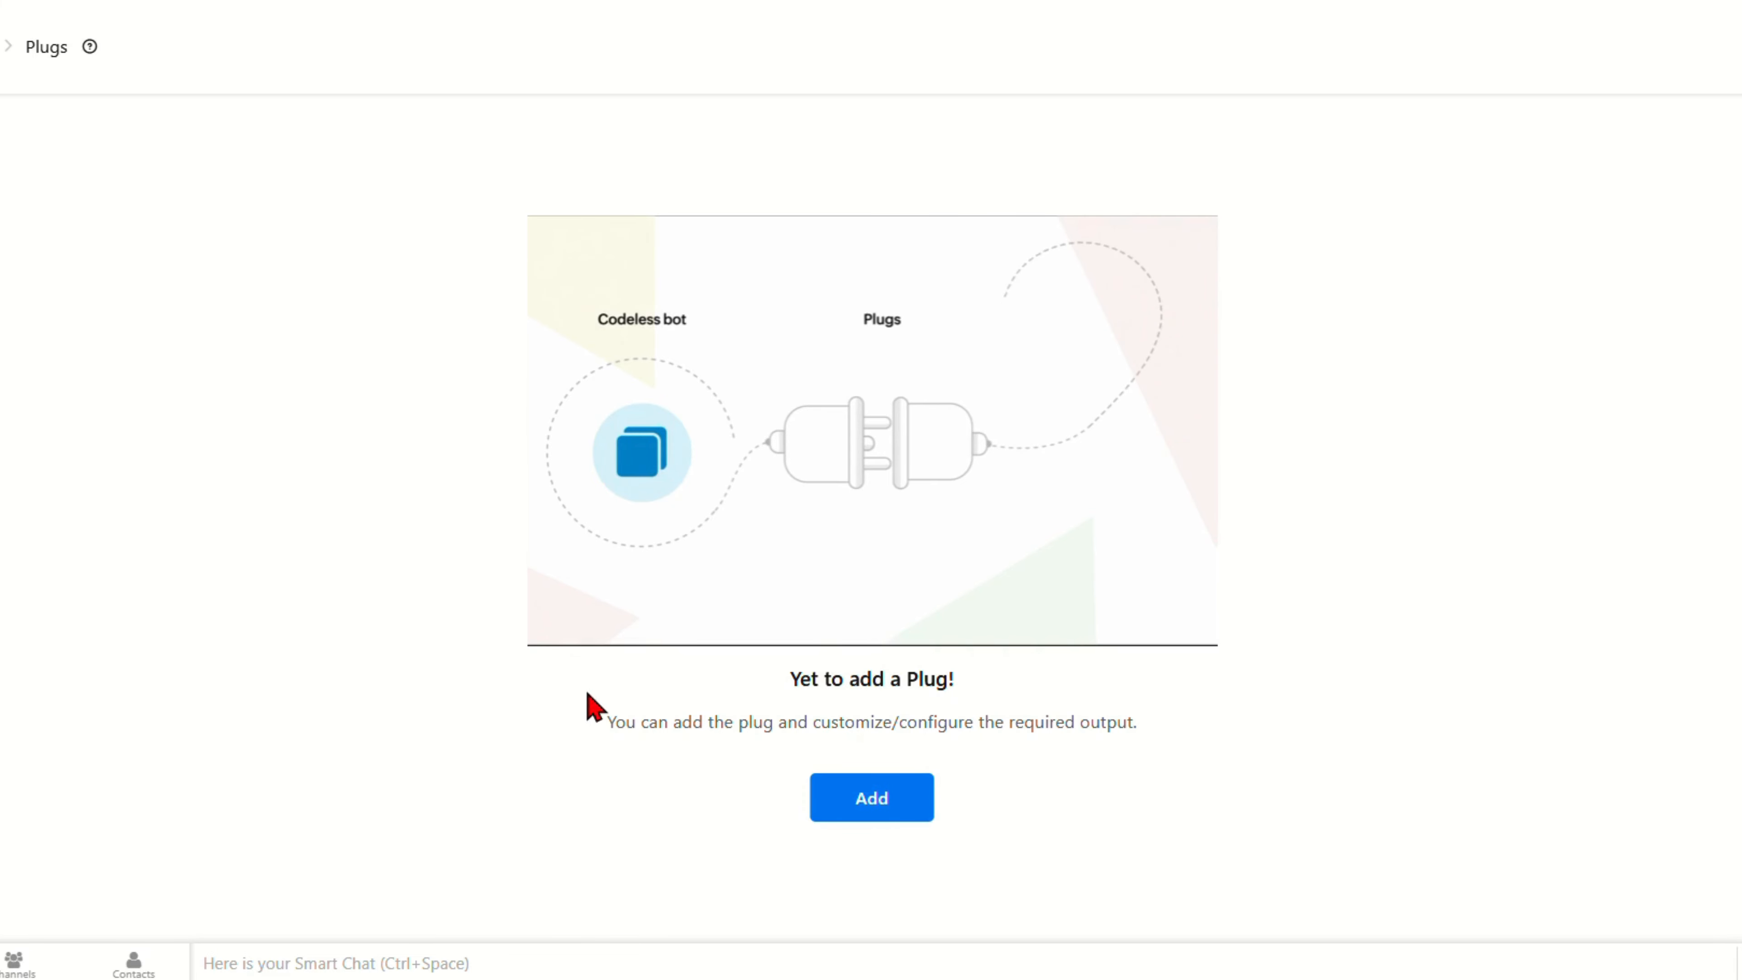
{"action": "mouse_move", "coordinate": [622, 640]}
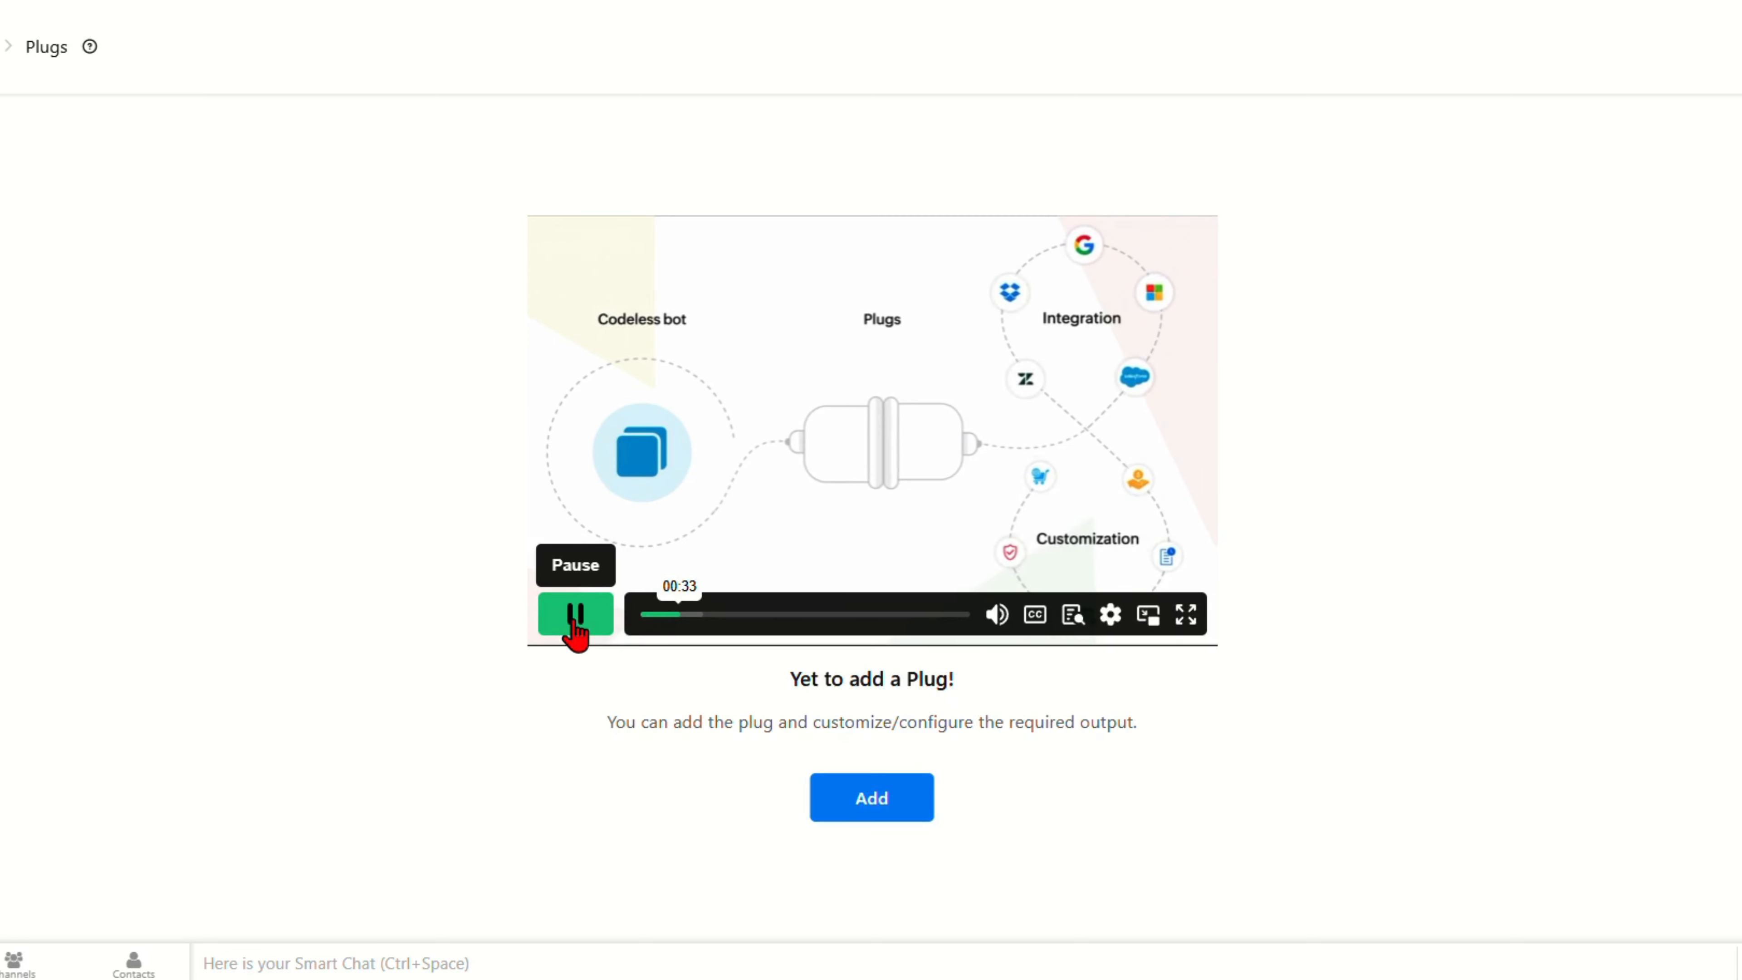
{"action": "left_click", "coordinate": [574, 616]}
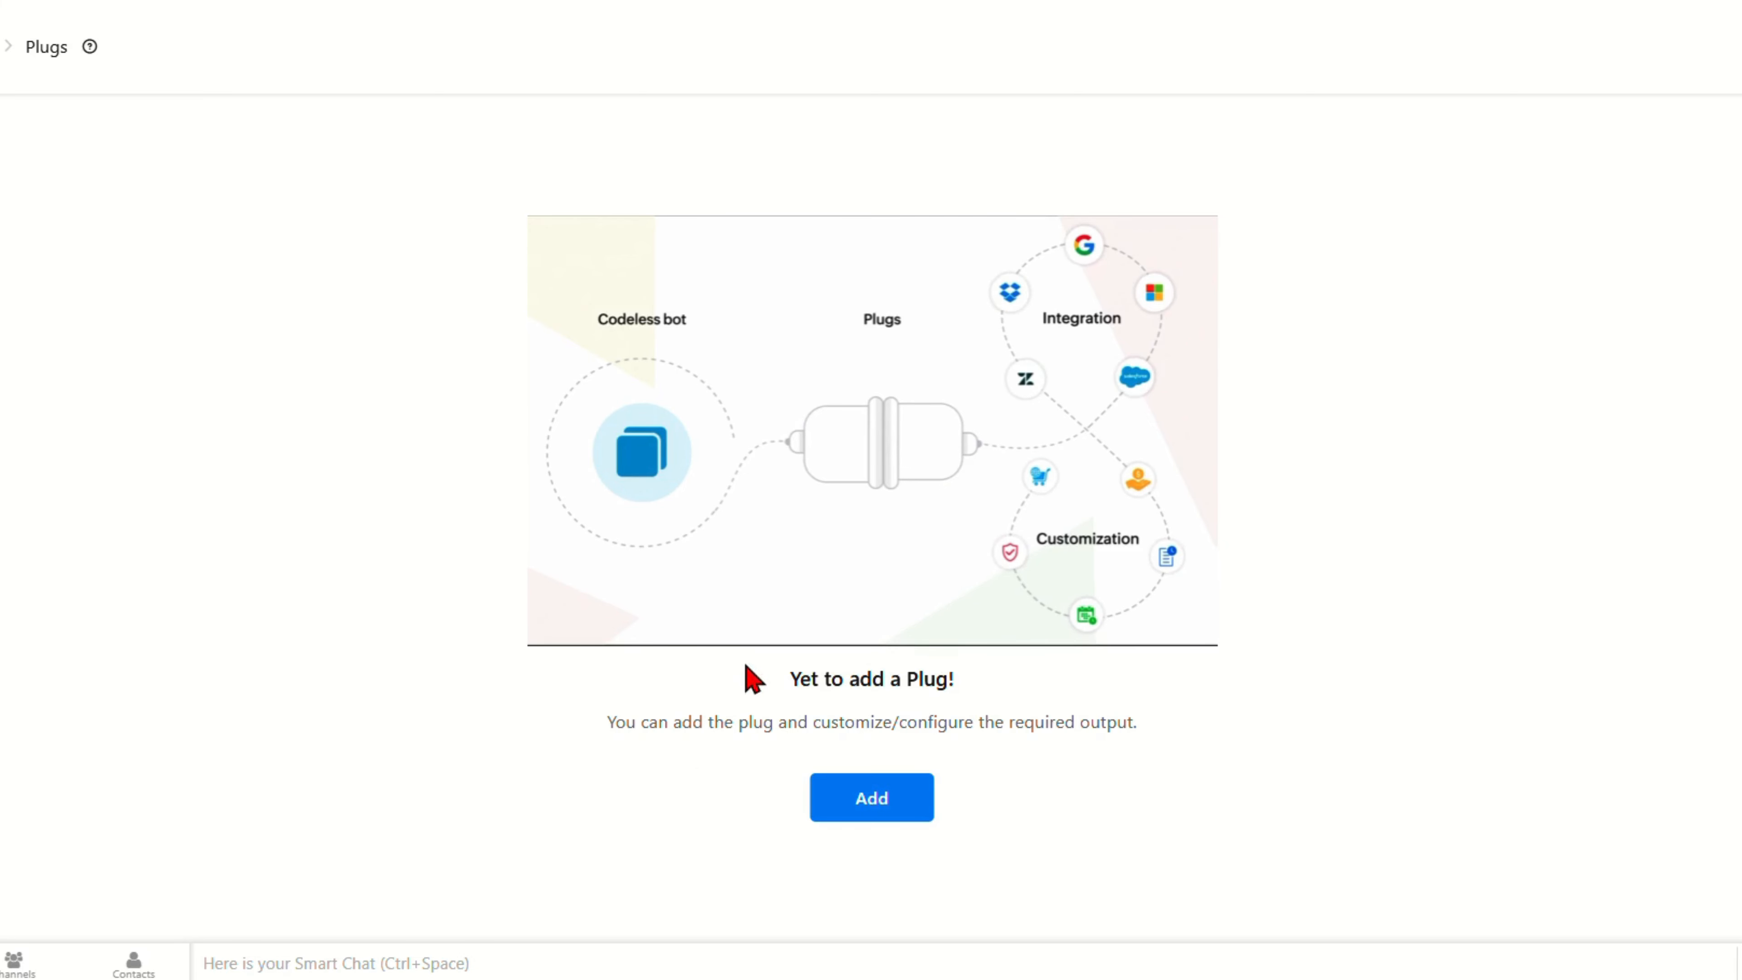
Step: View the Add Plug form with its Deluge Scripts and Webhook platform options
{"action": "mouse_move", "coordinate": [805, 548]}
{"action": "left_click", "coordinate": [890, 806]}
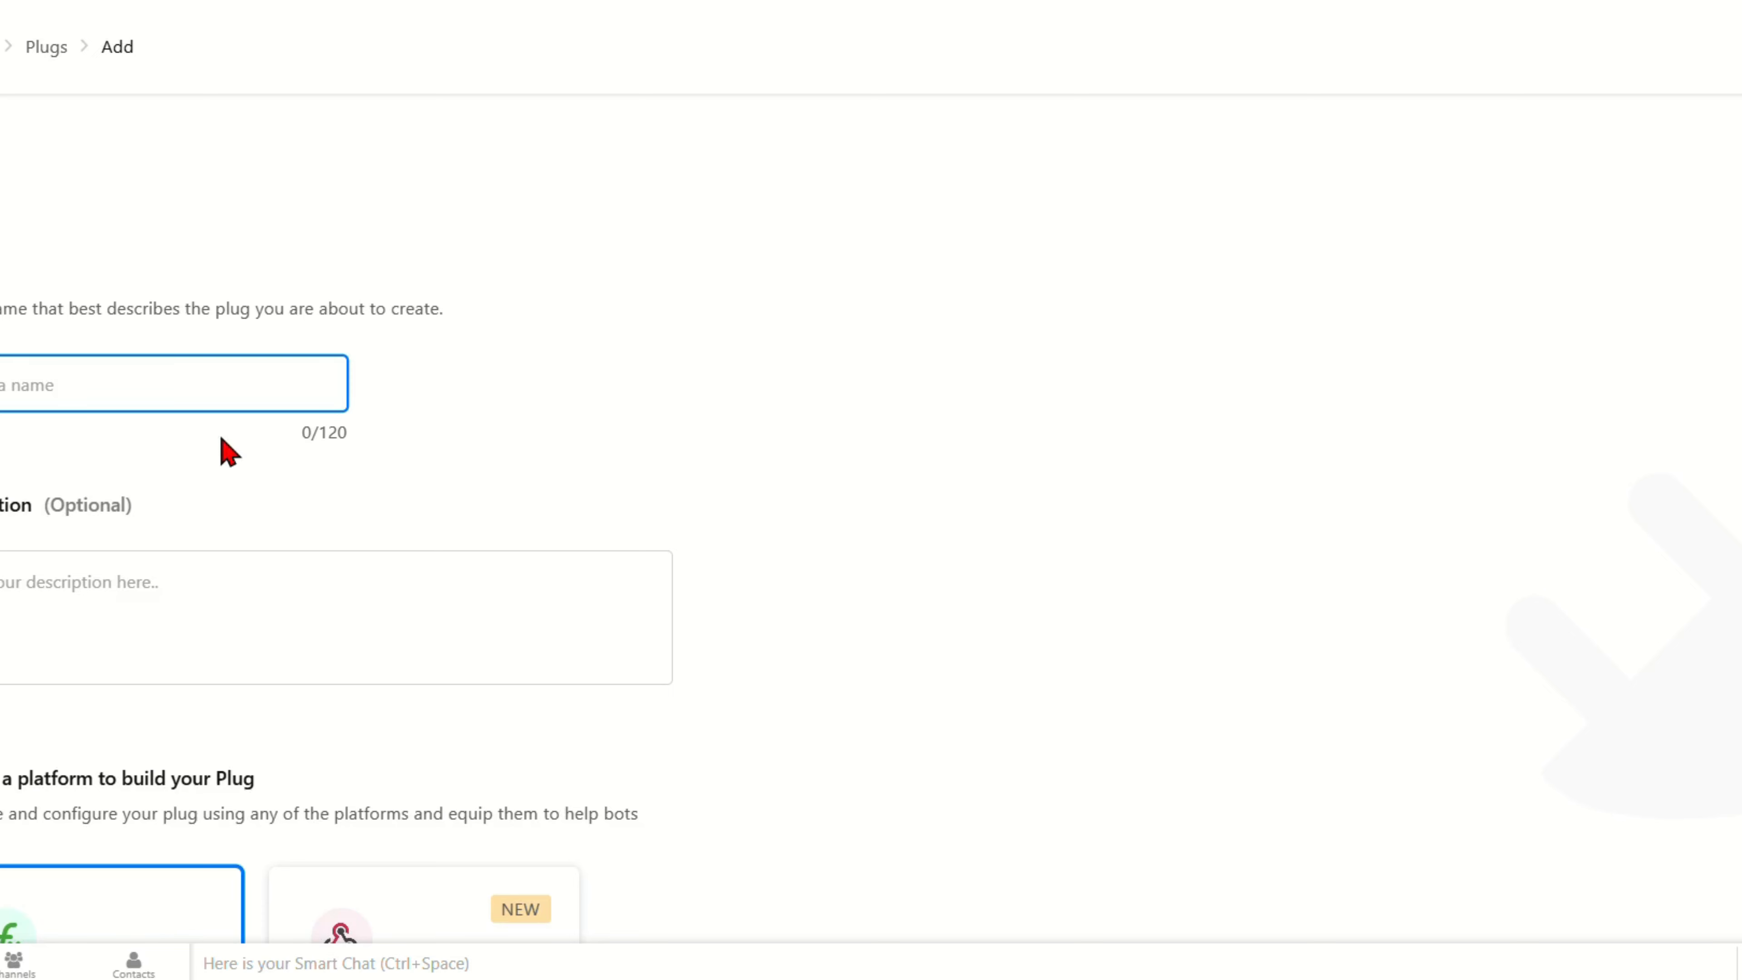
{"action": "scroll", "coordinate": [311, 572], "scroll_direction": "down", "scroll_amount": 3}
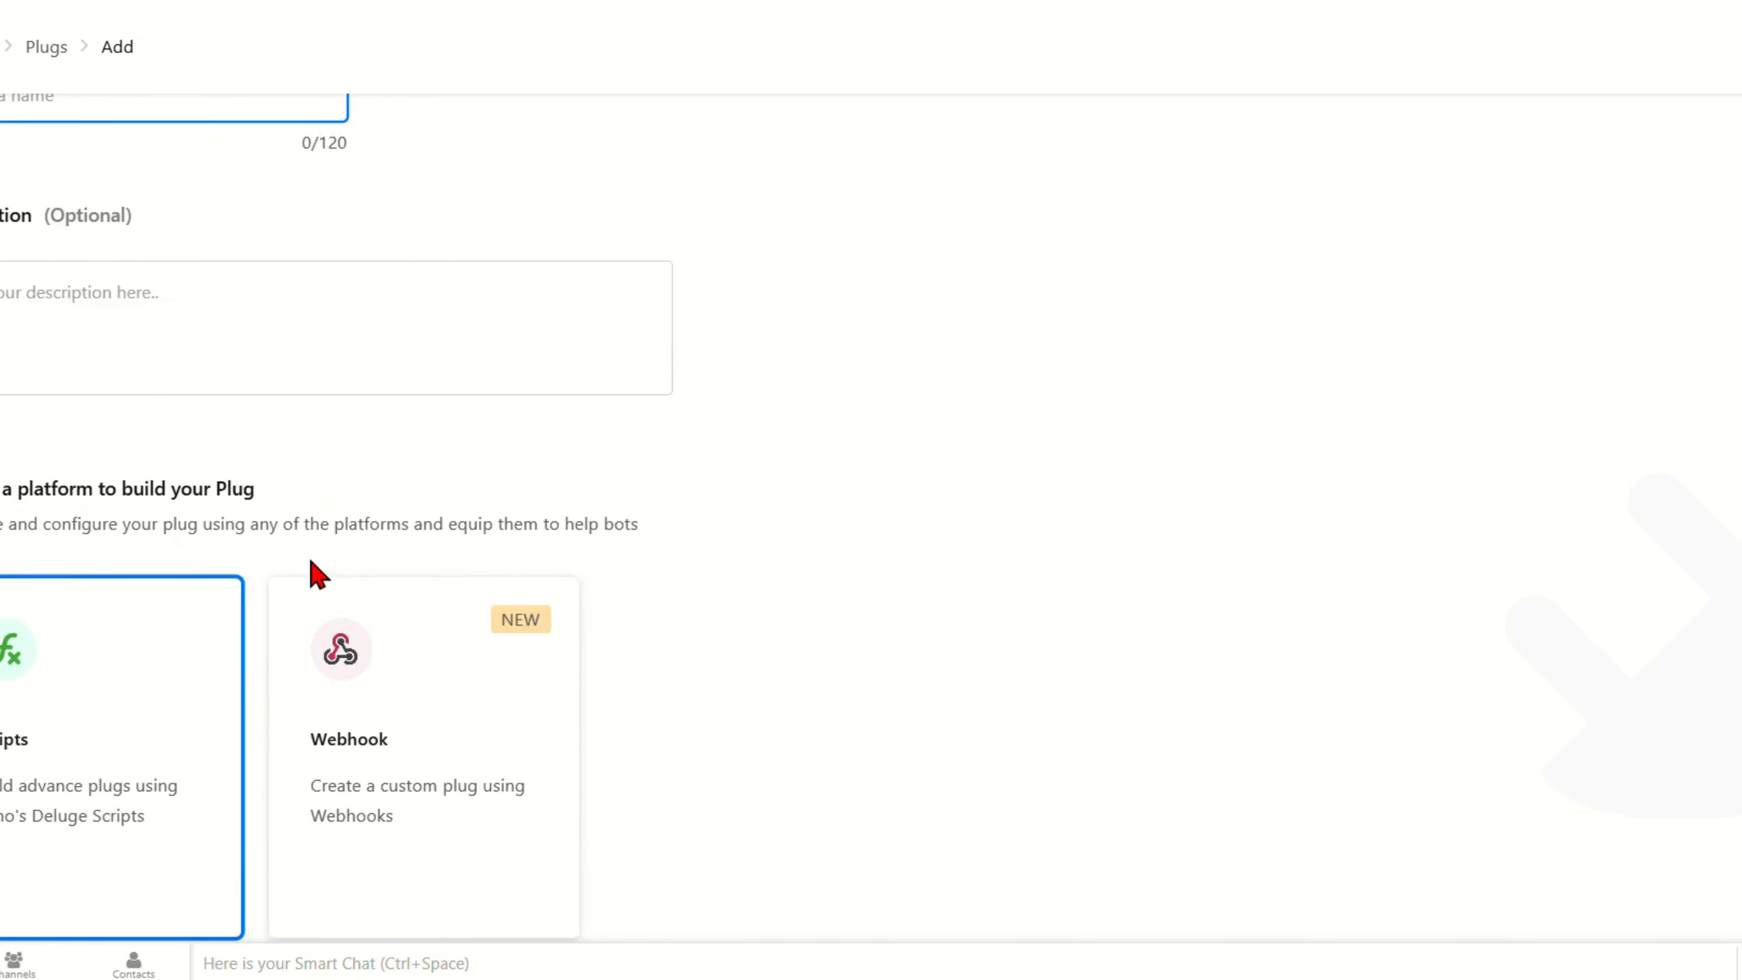
{"action": "scroll", "coordinate": [314, 572], "scroll_direction": "up", "scroll_amount": 3}
{"action": "scroll", "coordinate": [237, 571], "scroll_direction": "down", "scroll_amount": 5}
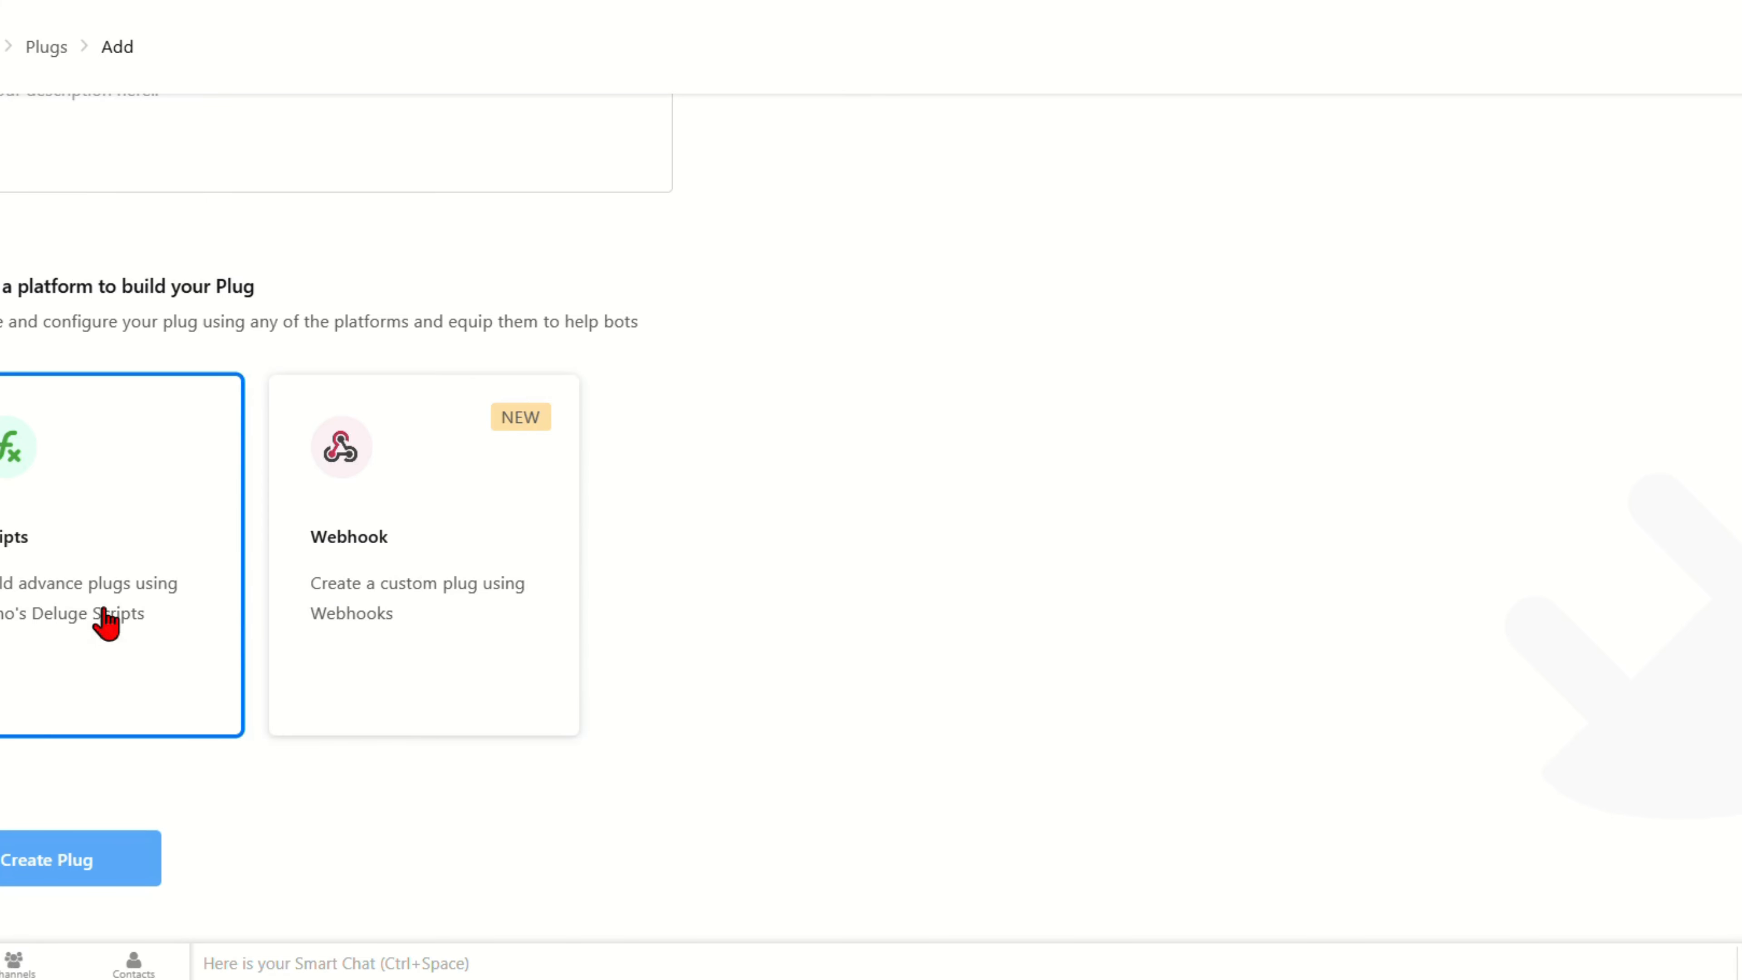
{"action": "scroll", "coordinate": [105, 616], "scroll_direction": "up", "scroll_amount": 4}
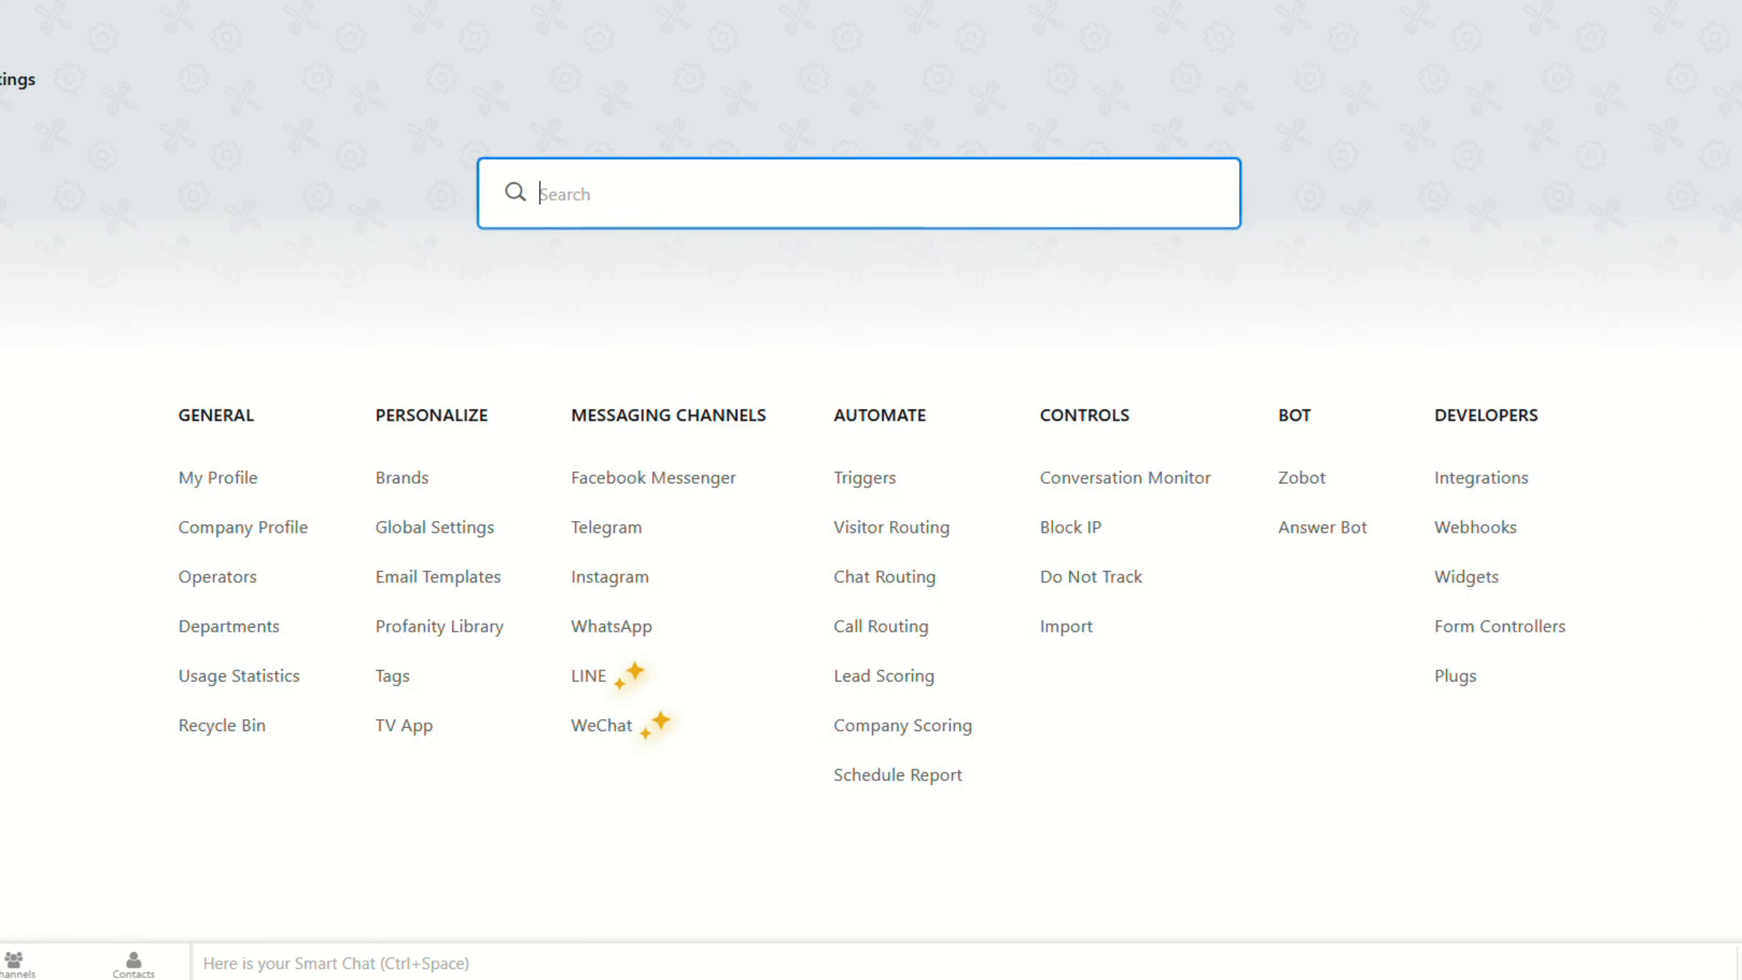
Step: Open My Zobot's bot builder and inspect the rule in Criteria router Card 3
{"action": "left_click", "coordinate": [1321, 482]}
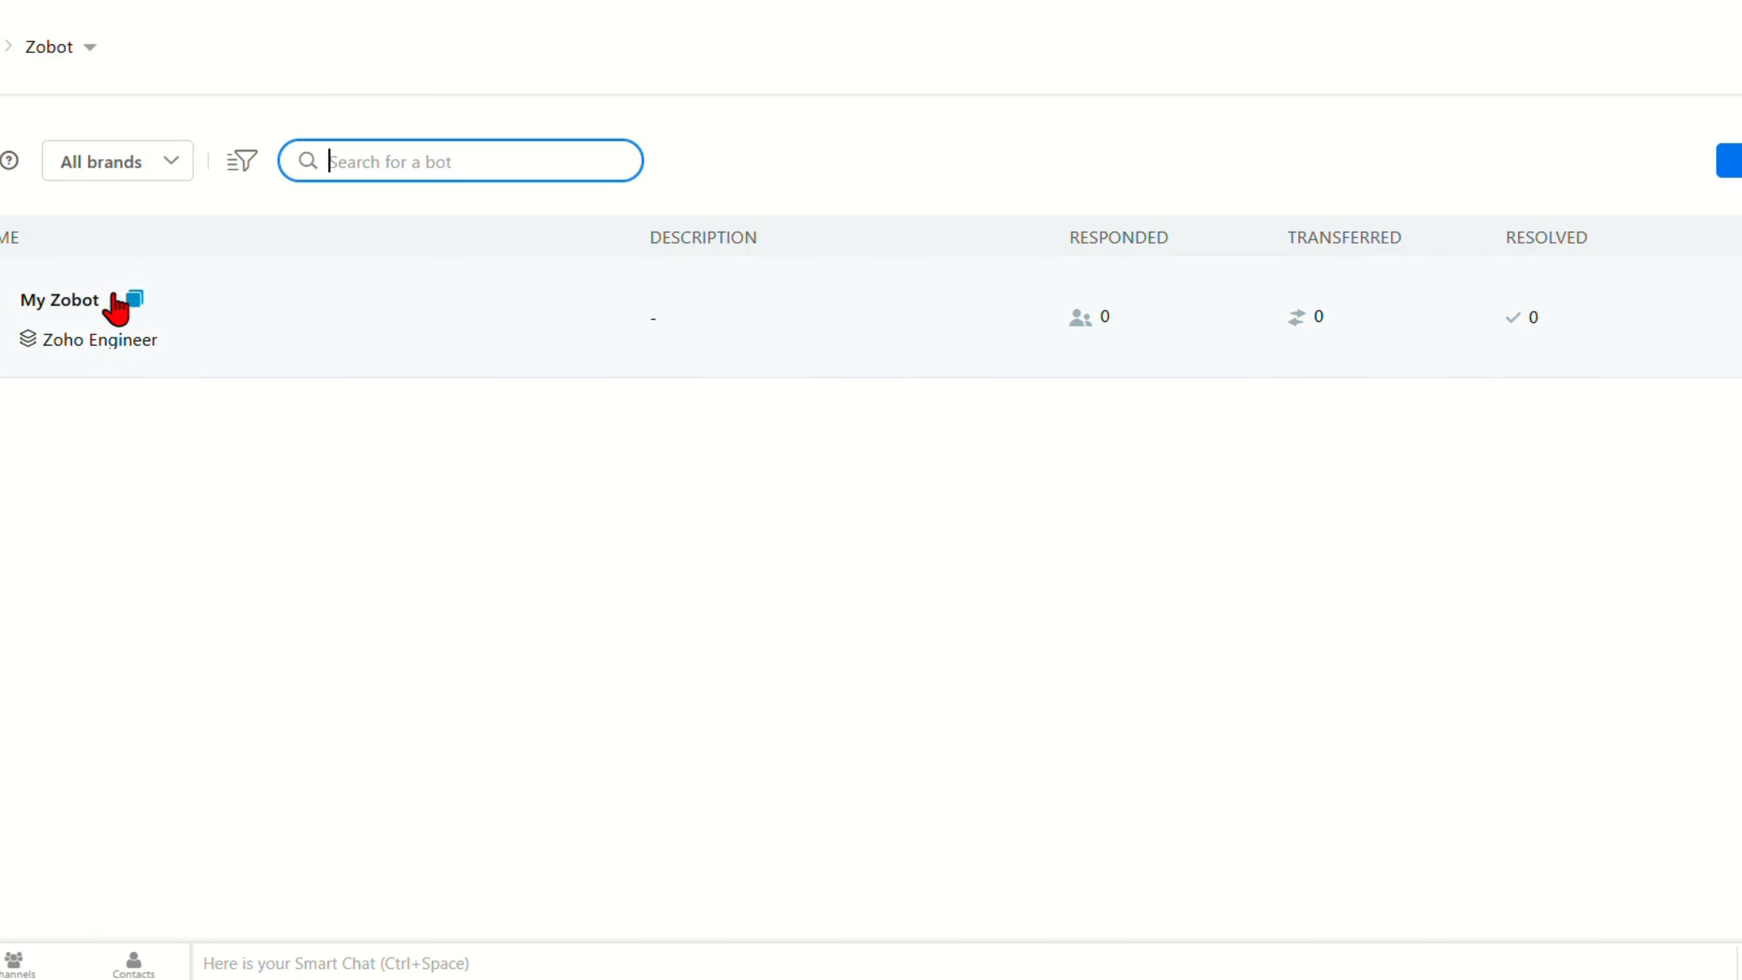
{"action": "left_click", "coordinate": [33, 307]}
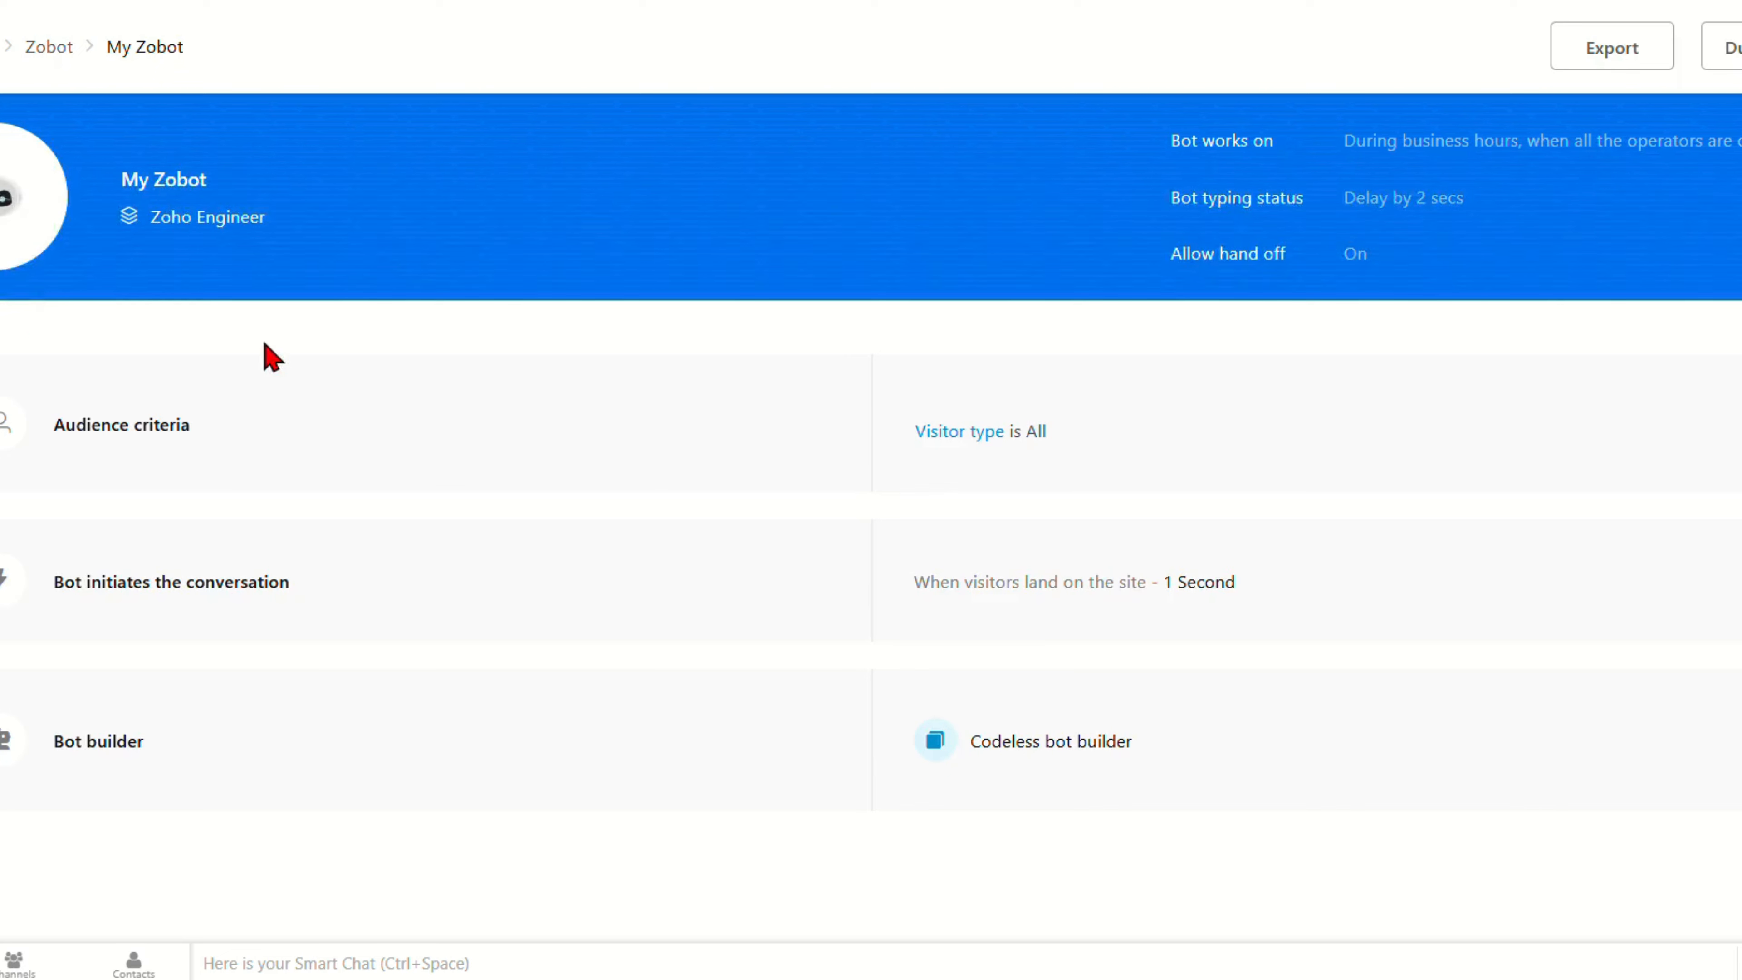
{"action": "left_click", "coordinate": [90, 750]}
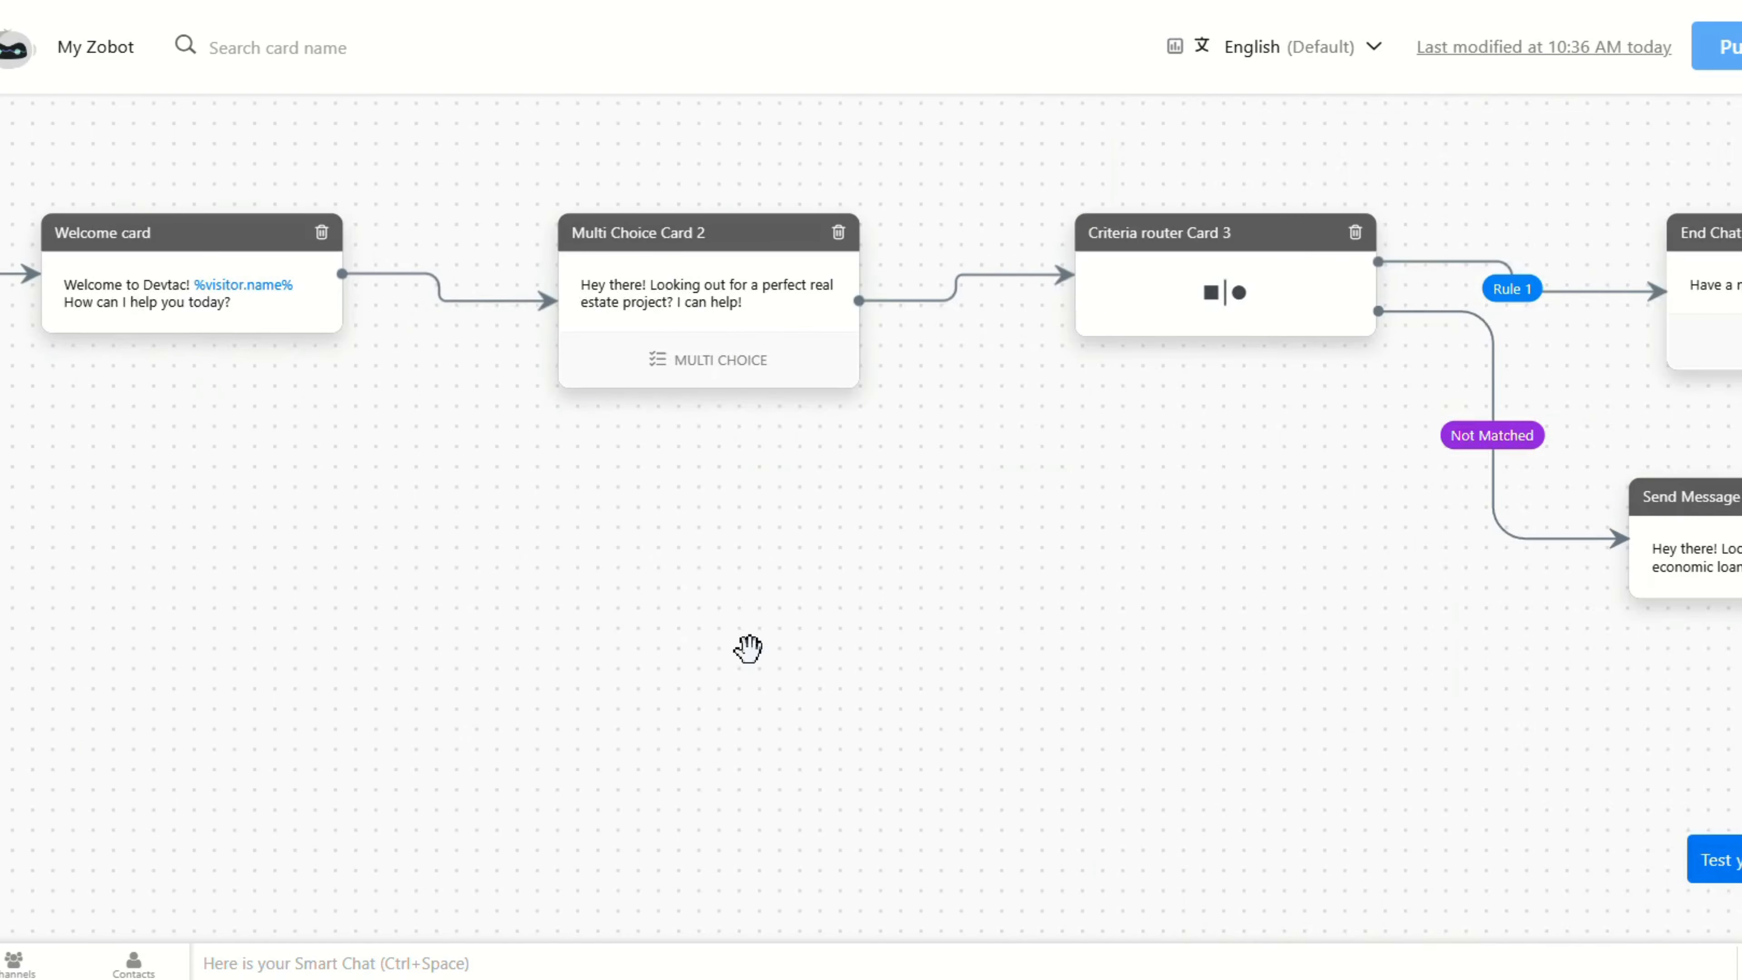
{"action": "scroll", "coordinate": [748, 648], "scroll_direction": "right", "scroll_amount": 5}
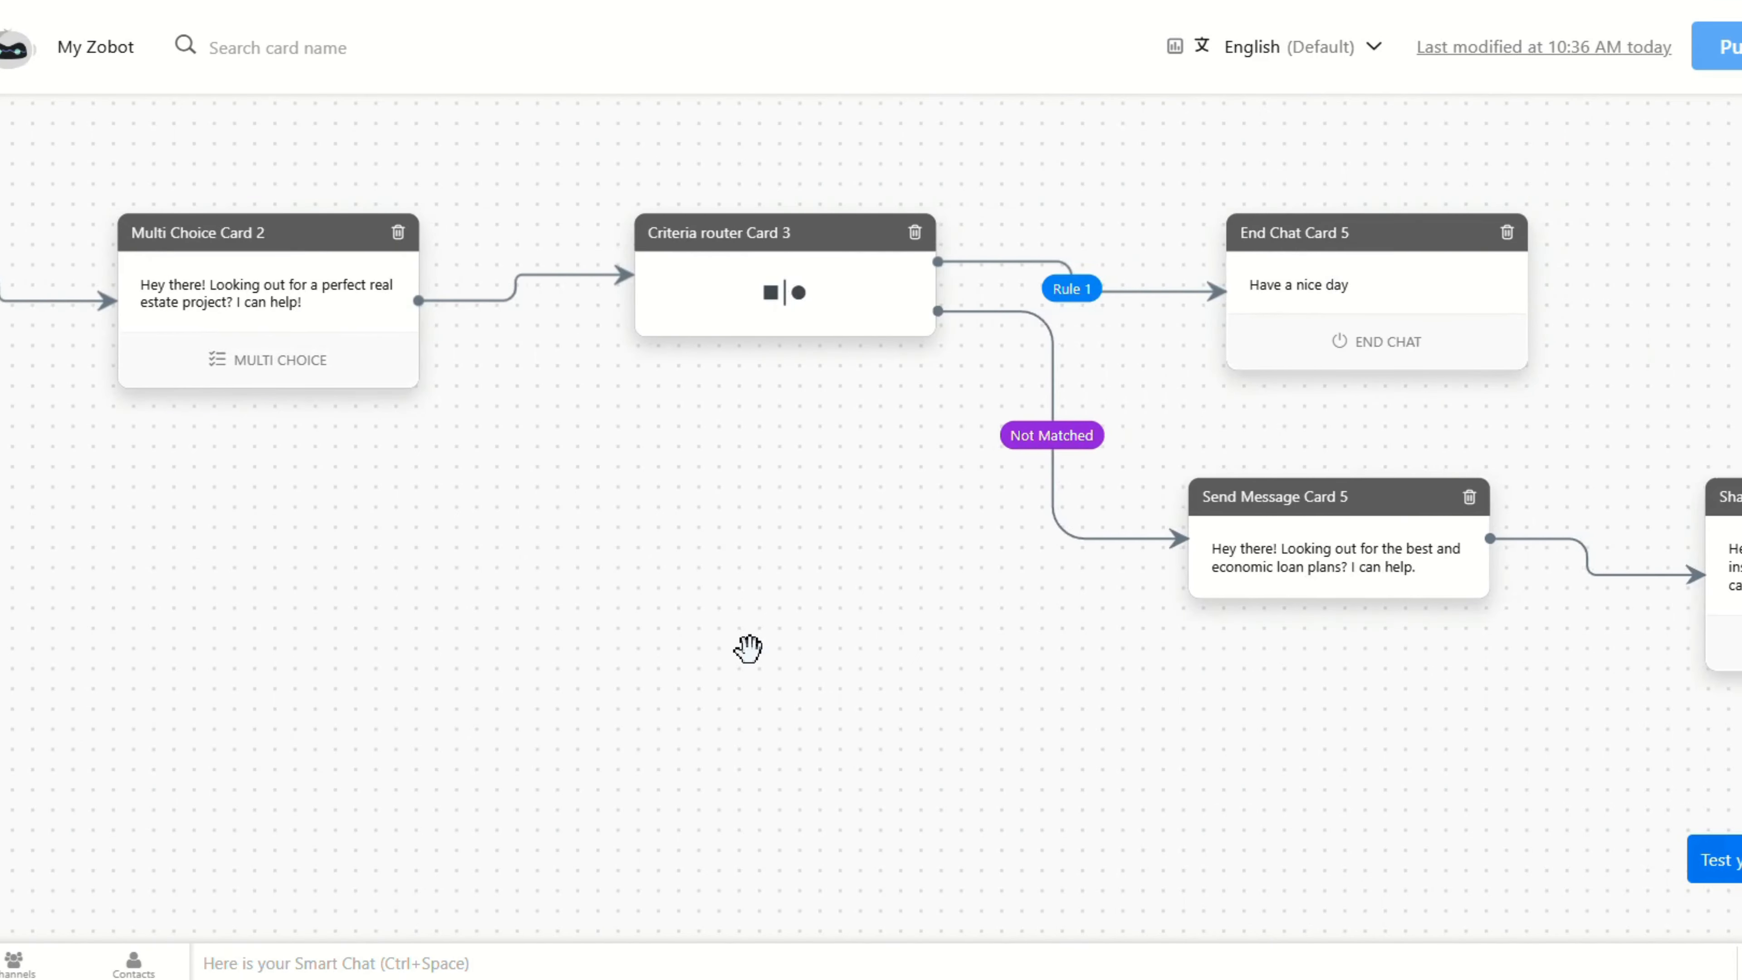
{"action": "scroll", "coordinate": [748, 648], "scroll_direction": "right", "scroll_amount": 6}
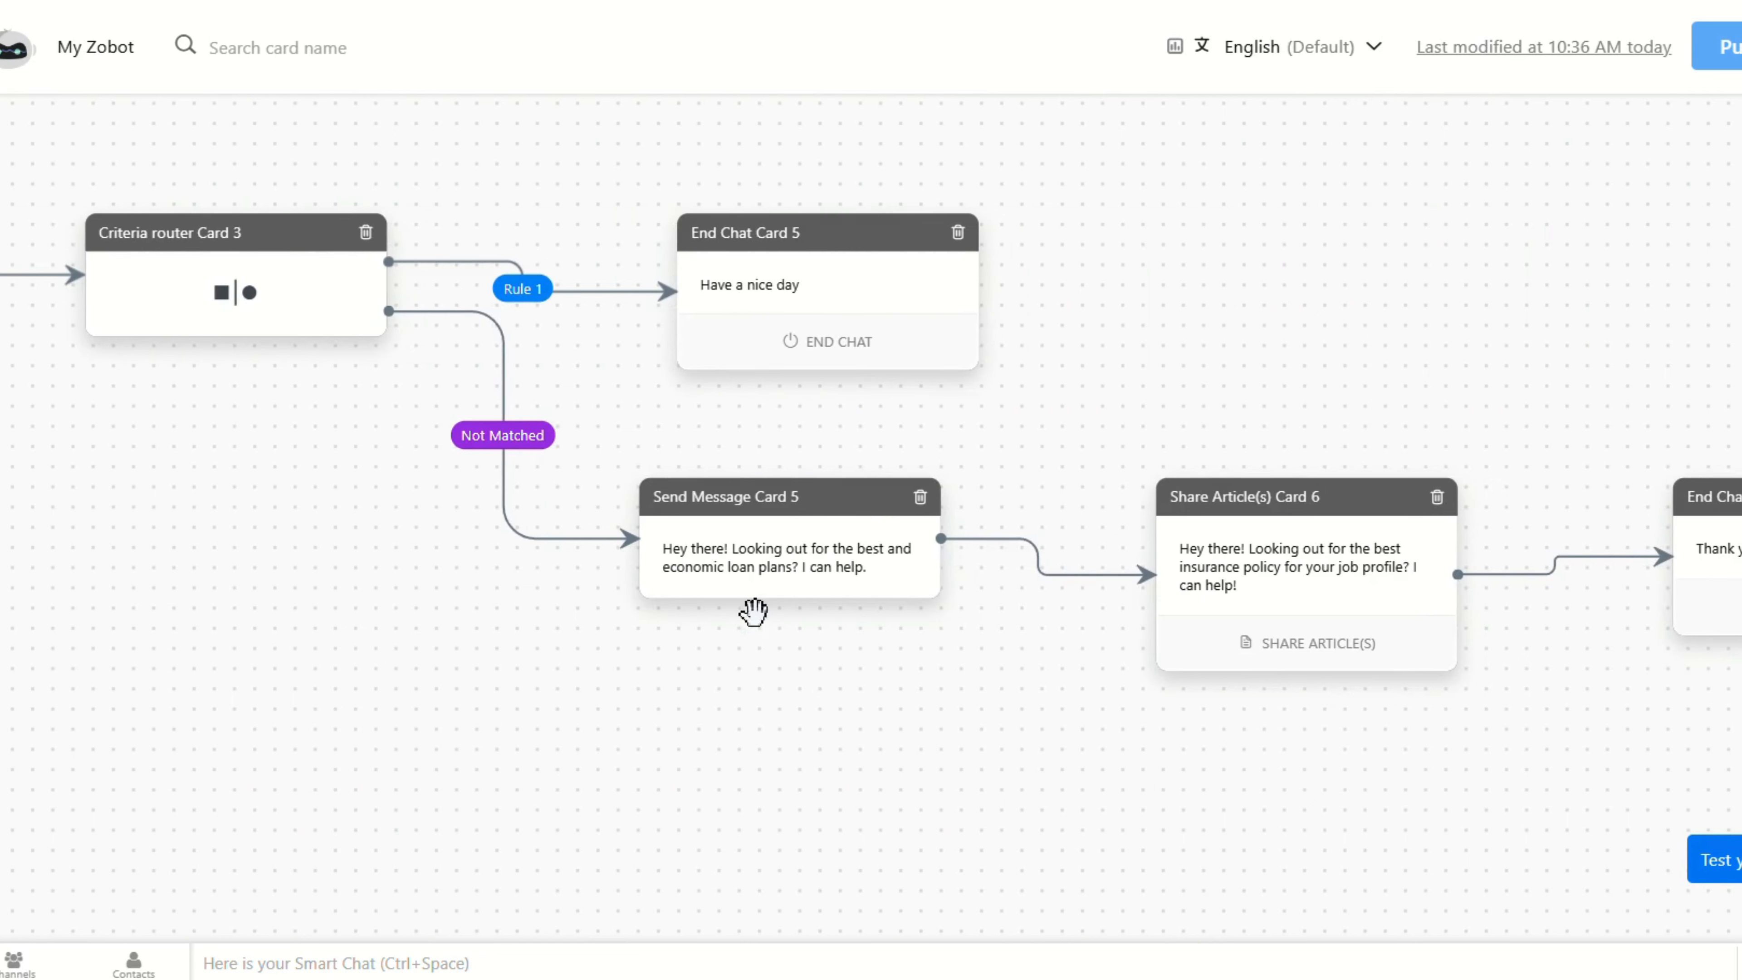
{"action": "left_click", "coordinate": [336, 287]}
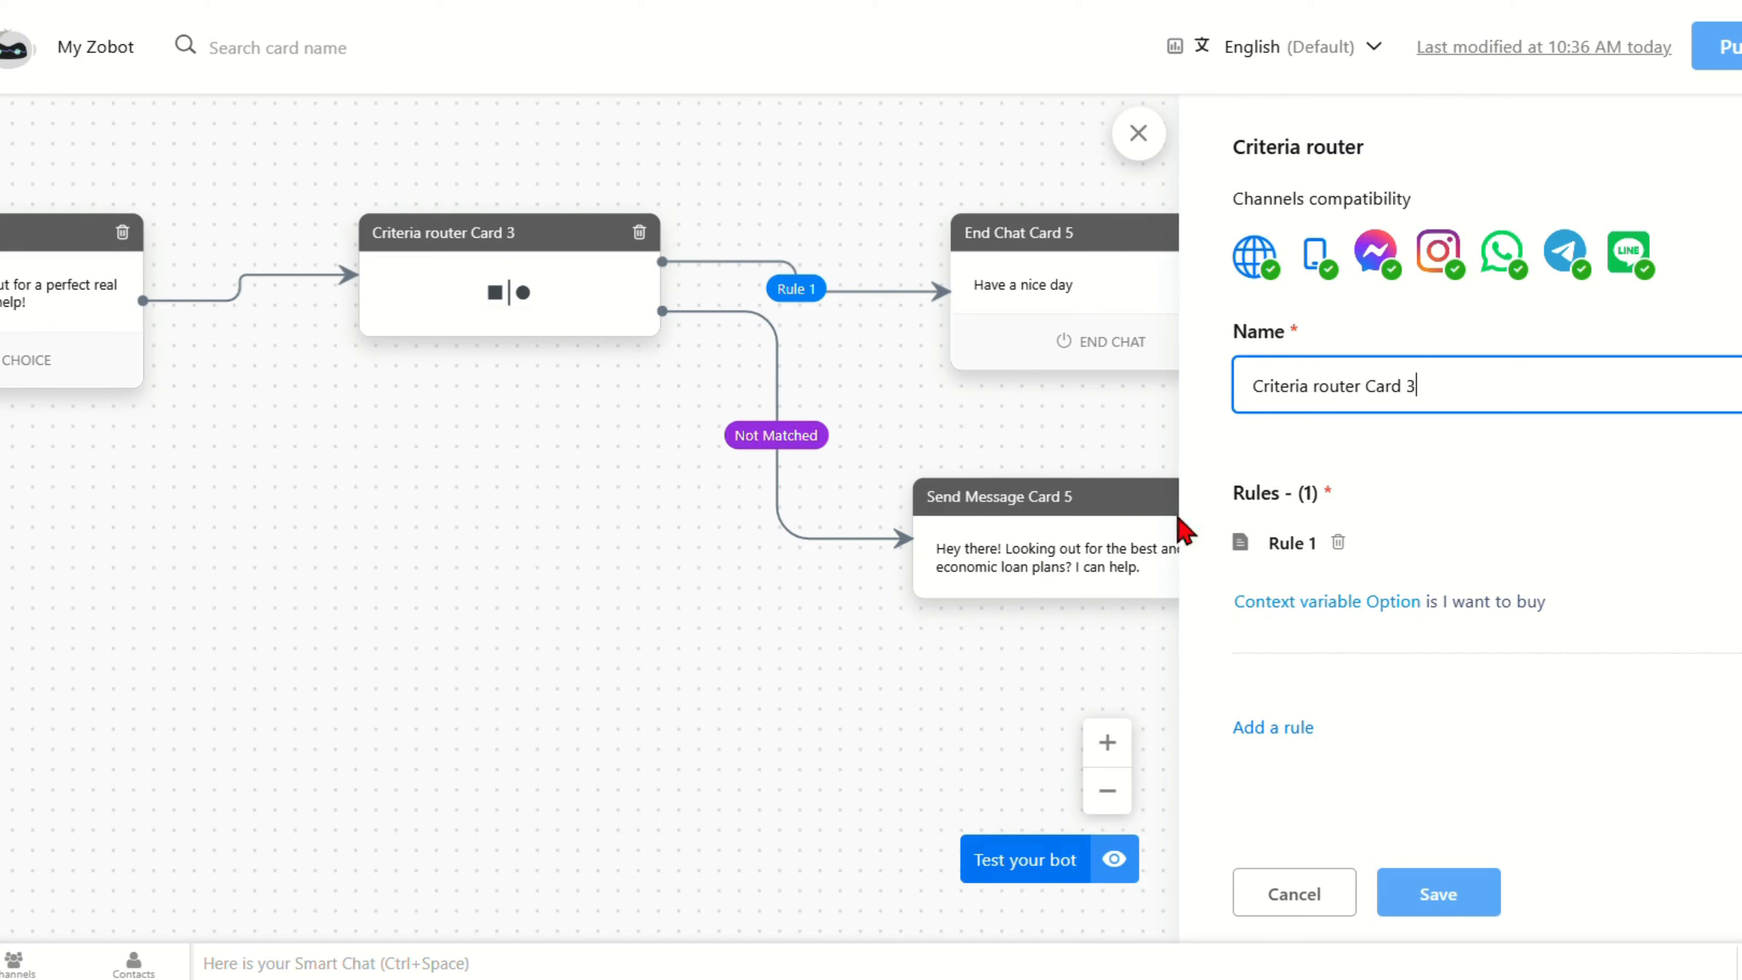
Step: Delete End Chat Card 5 from the Rule 1 branch
{"action": "left_click", "coordinate": [1063, 312]}
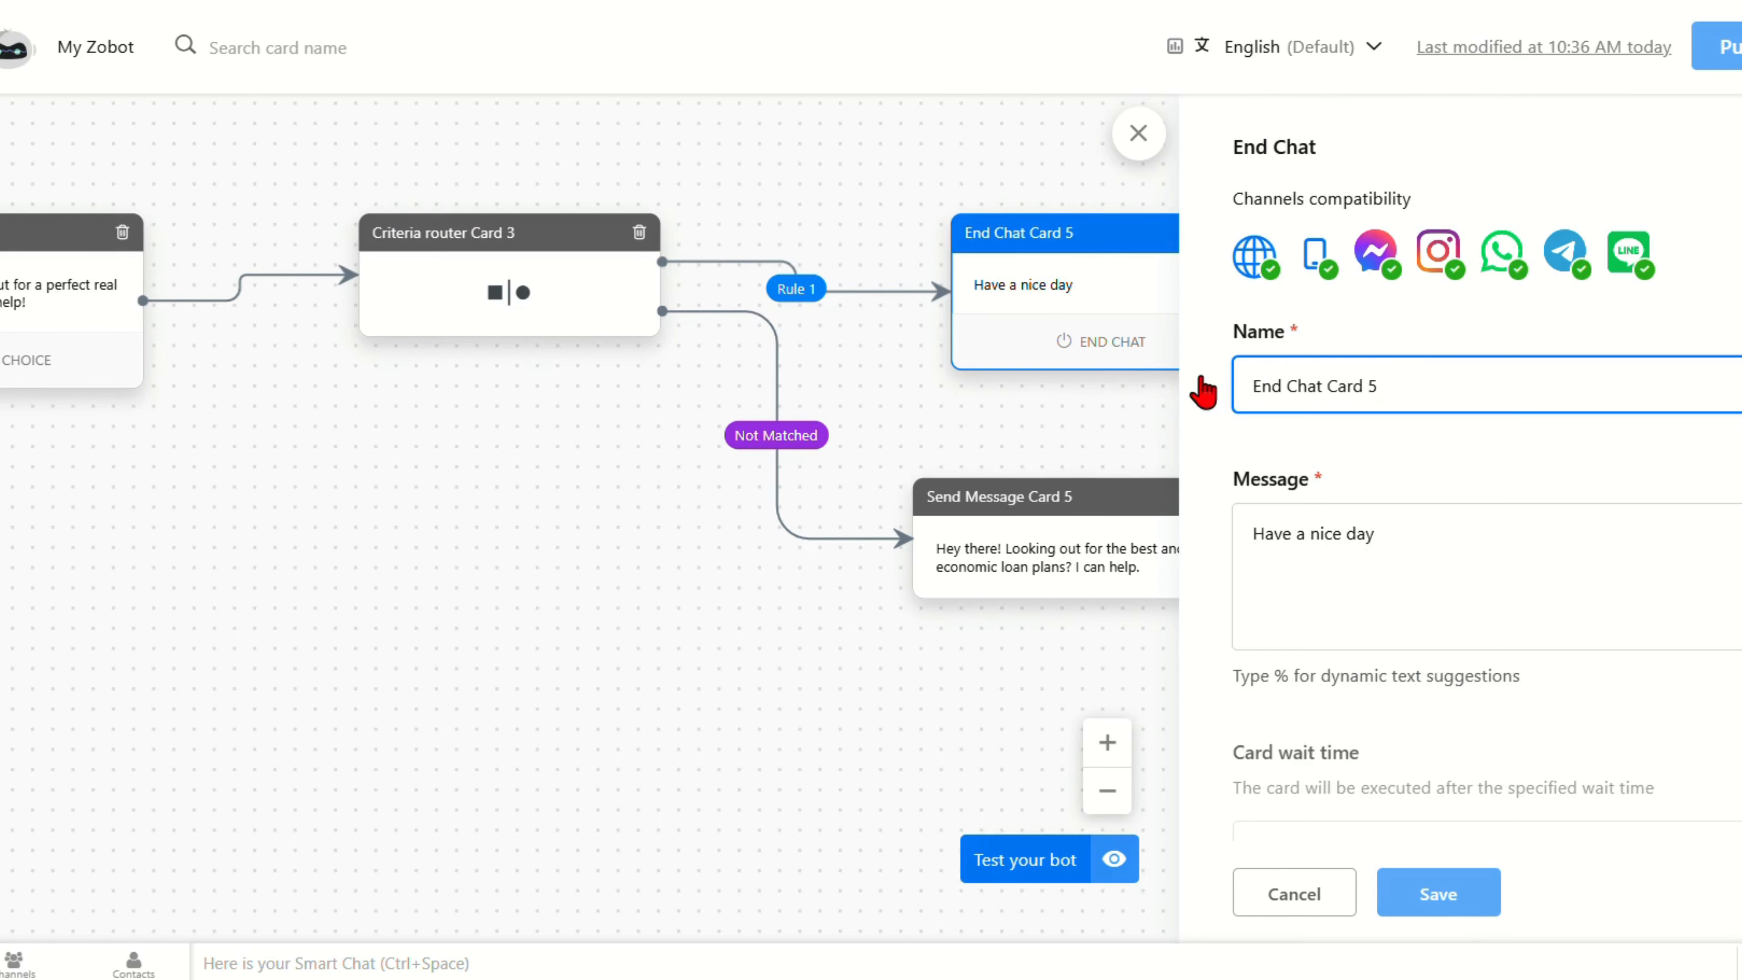
{"action": "scroll", "coordinate": [1512, 603], "scroll_direction": "down", "scroll_amount": 5}
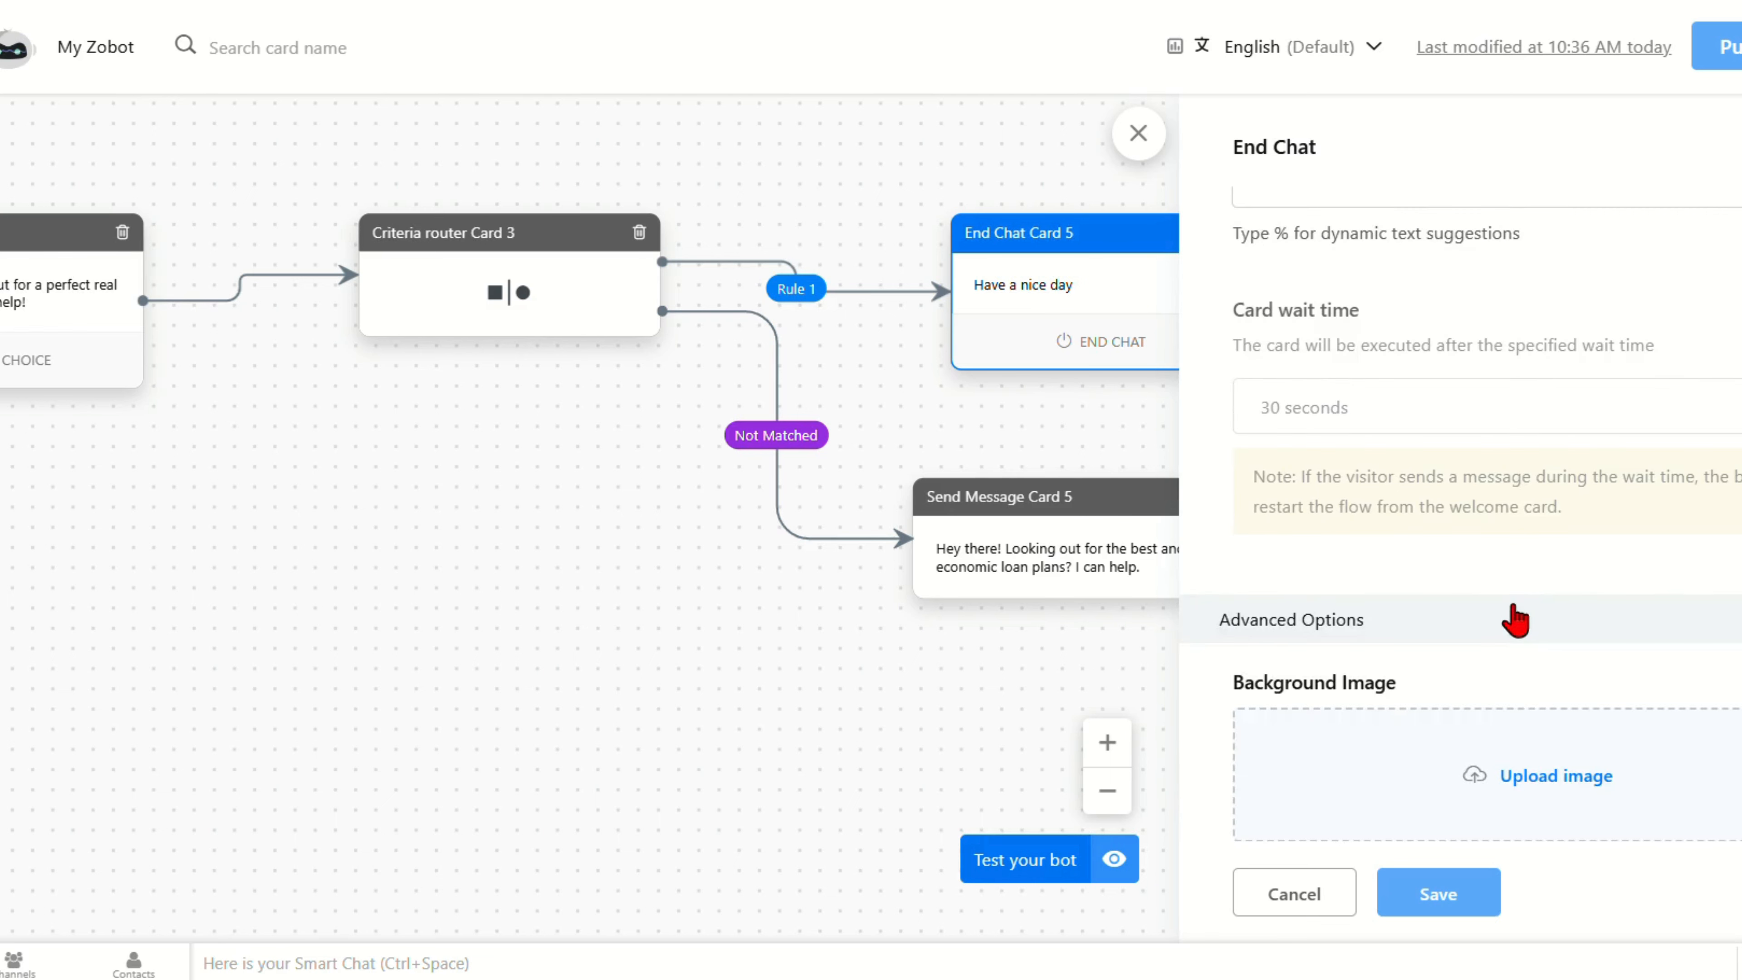
{"action": "scroll", "coordinate": [1516, 616], "scroll_direction": "down", "scroll_amount": 2}
{"action": "scroll", "coordinate": [1515, 616], "scroll_direction": "up", "scroll_amount": 6}
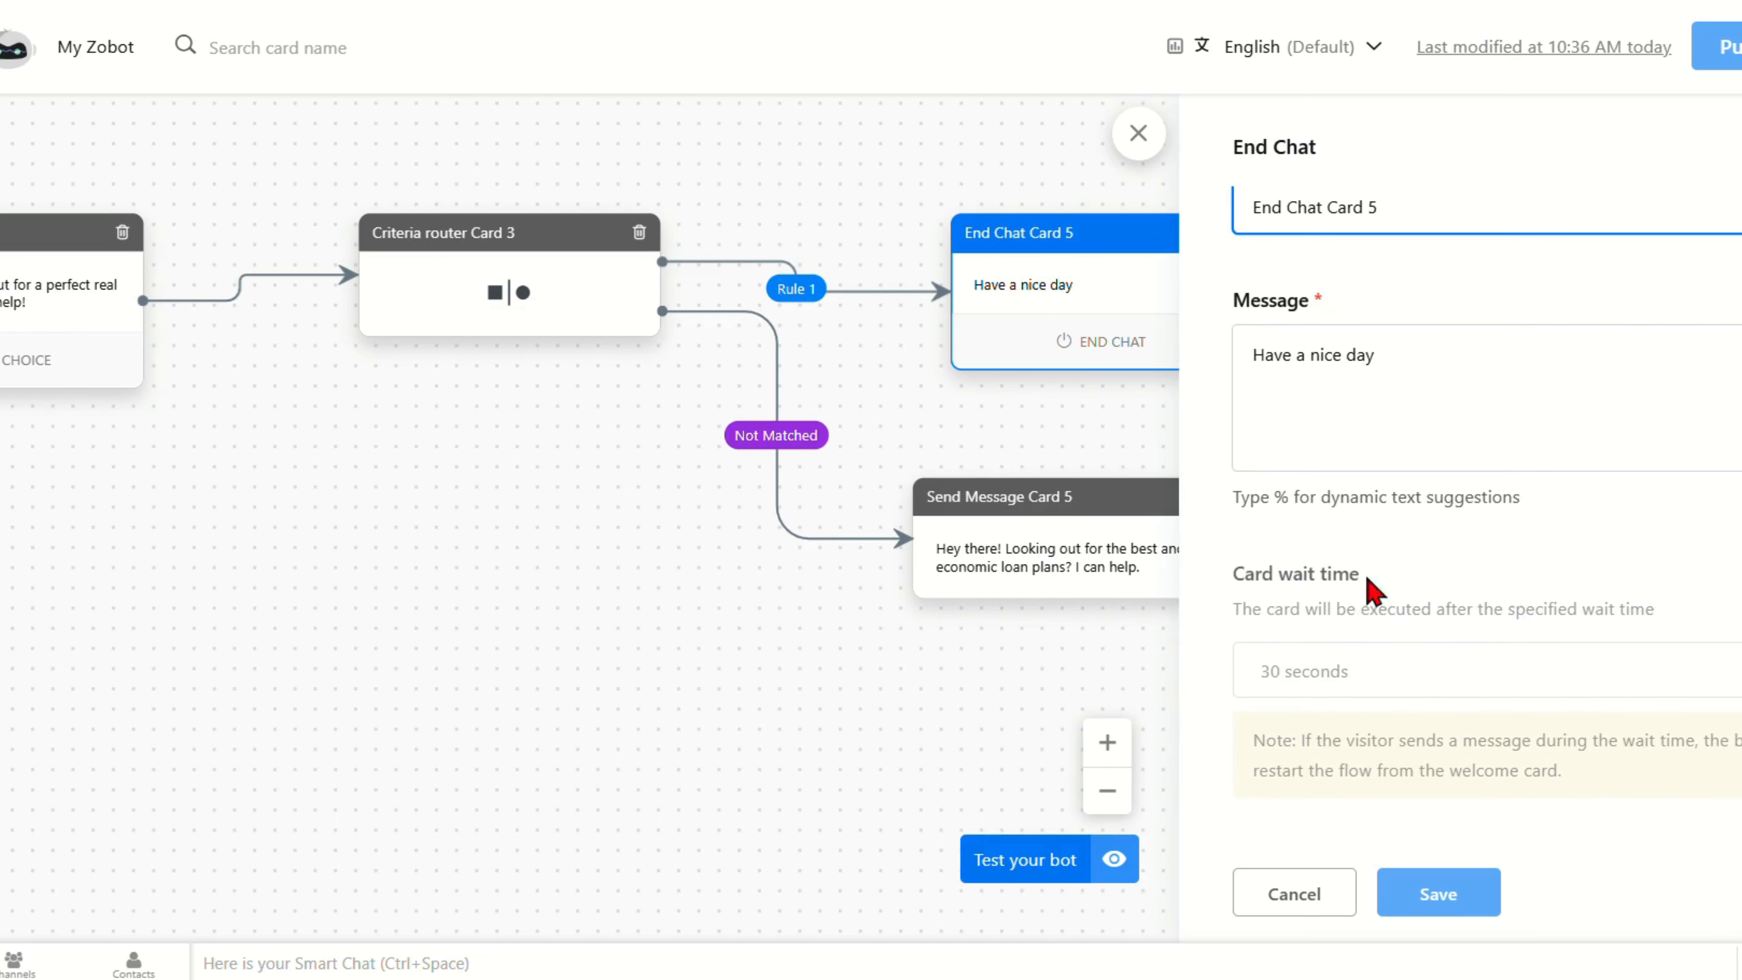
{"action": "scroll", "coordinate": [867, 392], "scroll_direction": "right", "scroll_amount": 10}
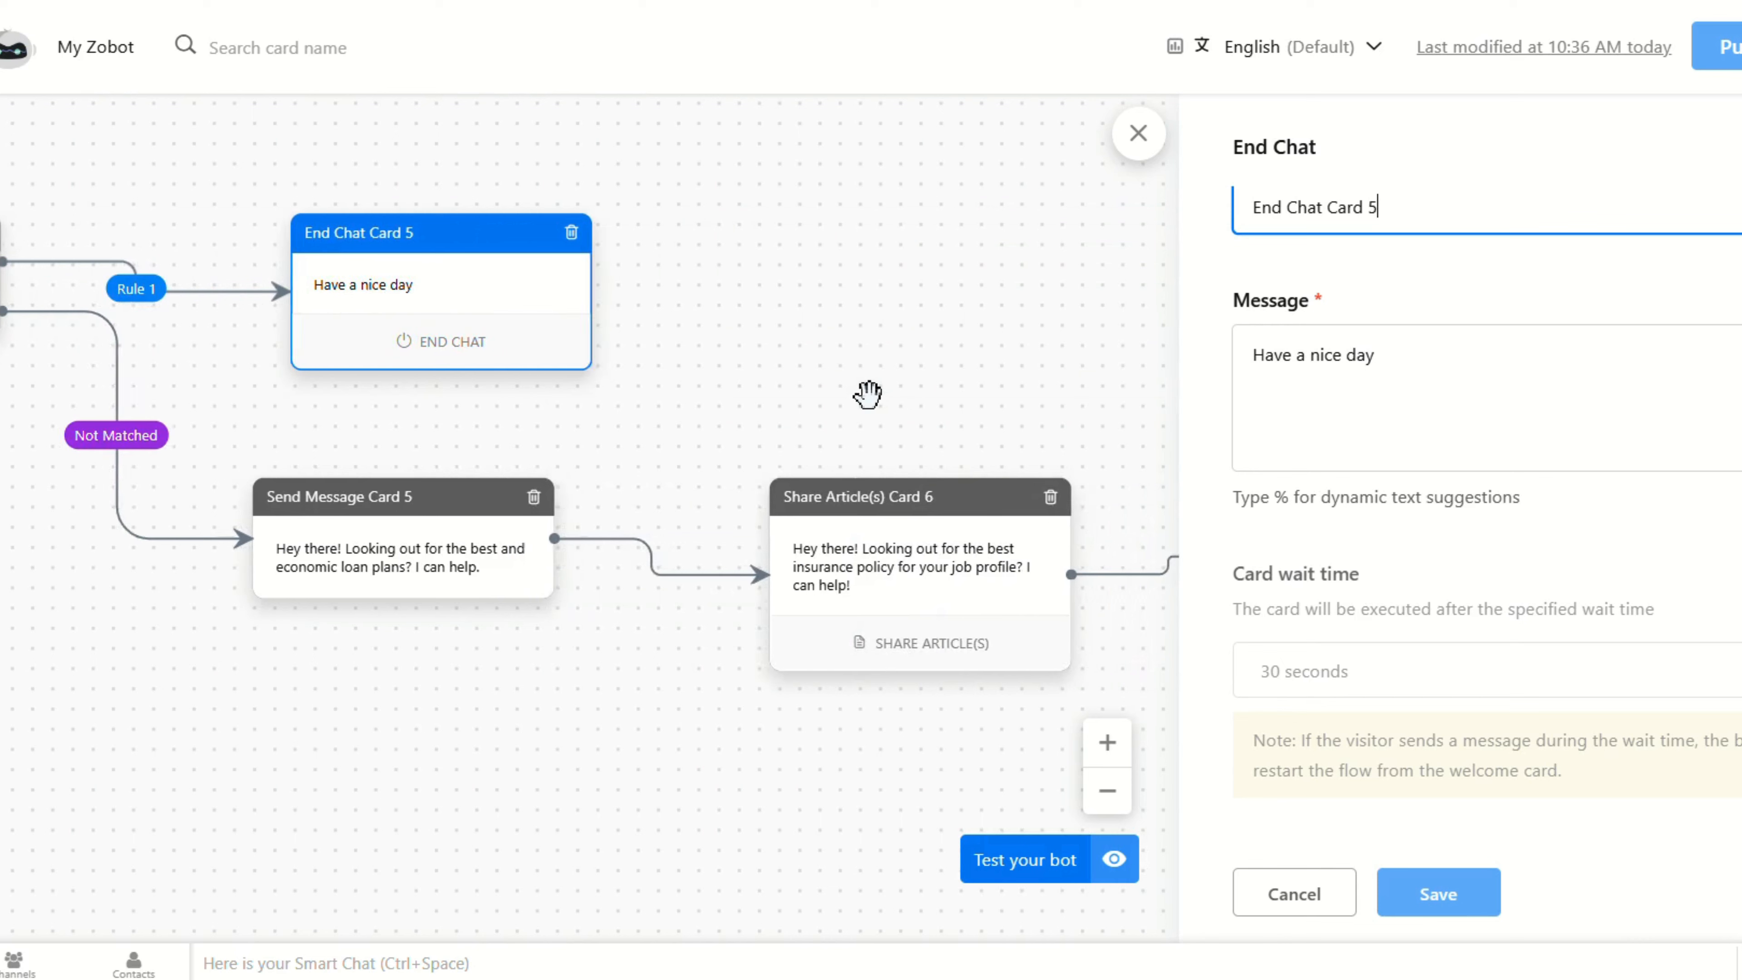
{"action": "left_click", "coordinate": [569, 233]}
{"action": "left_click", "coordinate": [810, 630]}
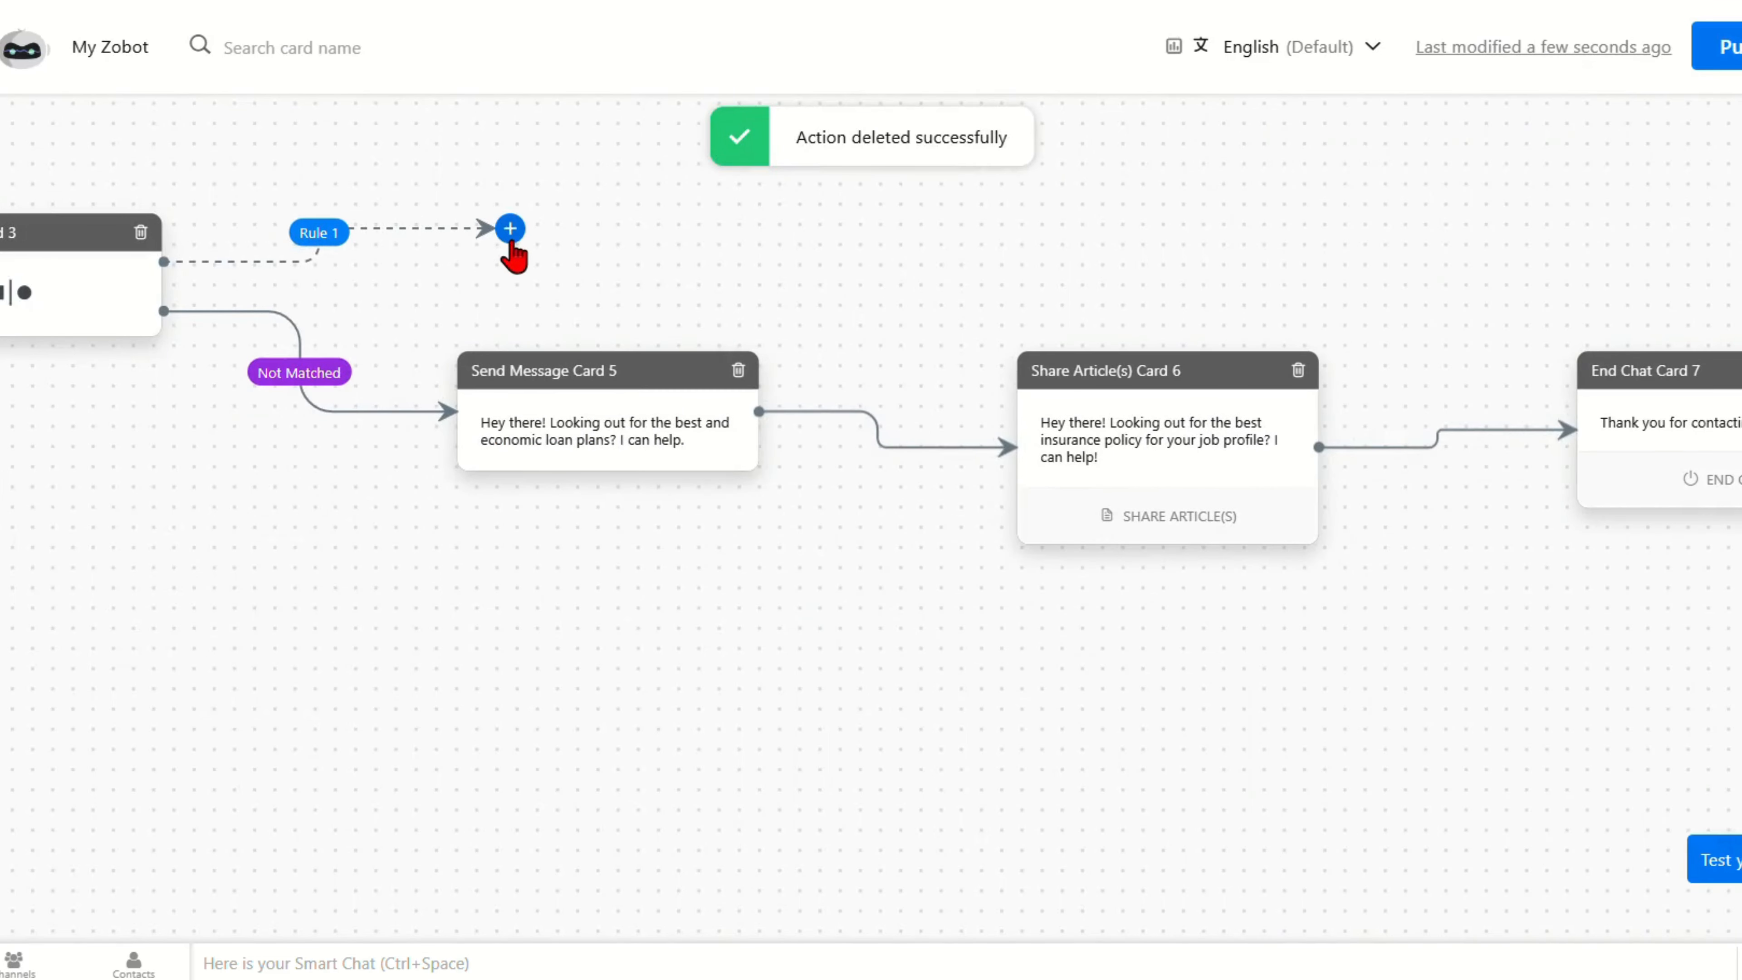
Step: Add a Plugs card to the Rule 1 branch and save it as Plugs Card 7
{"action": "left_click", "coordinate": [509, 230]}
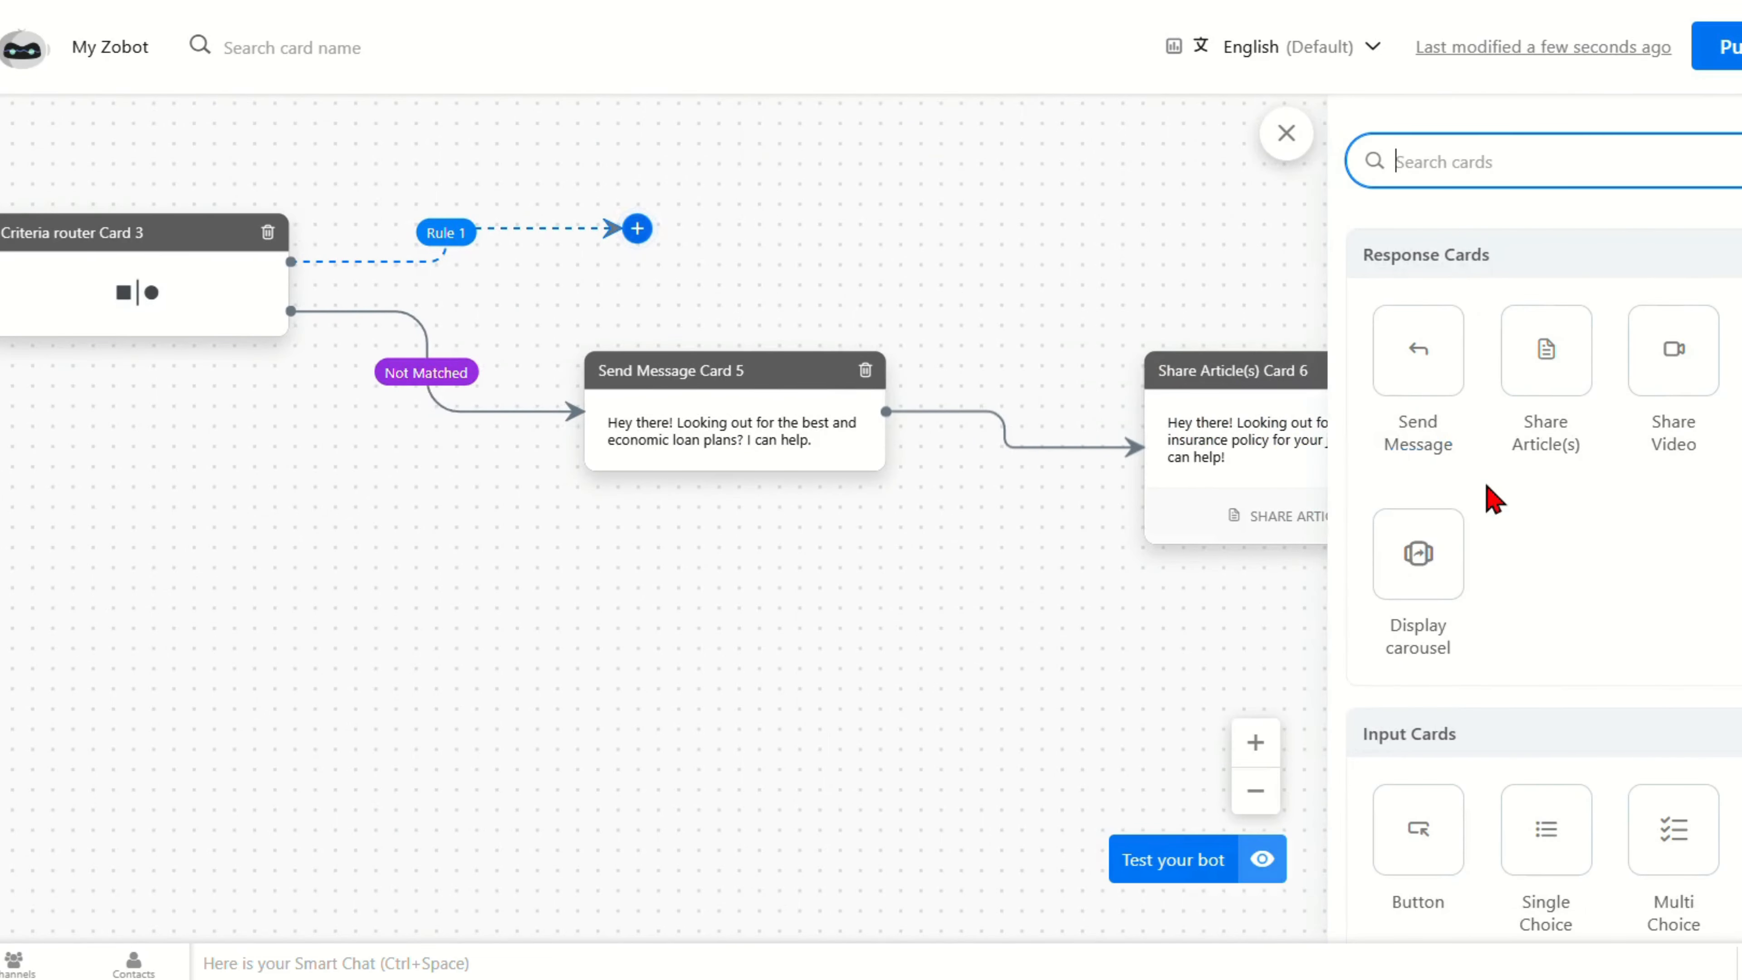
{"action": "scroll", "coordinate": [1491, 499], "scroll_direction": "down", "scroll_amount": 2}
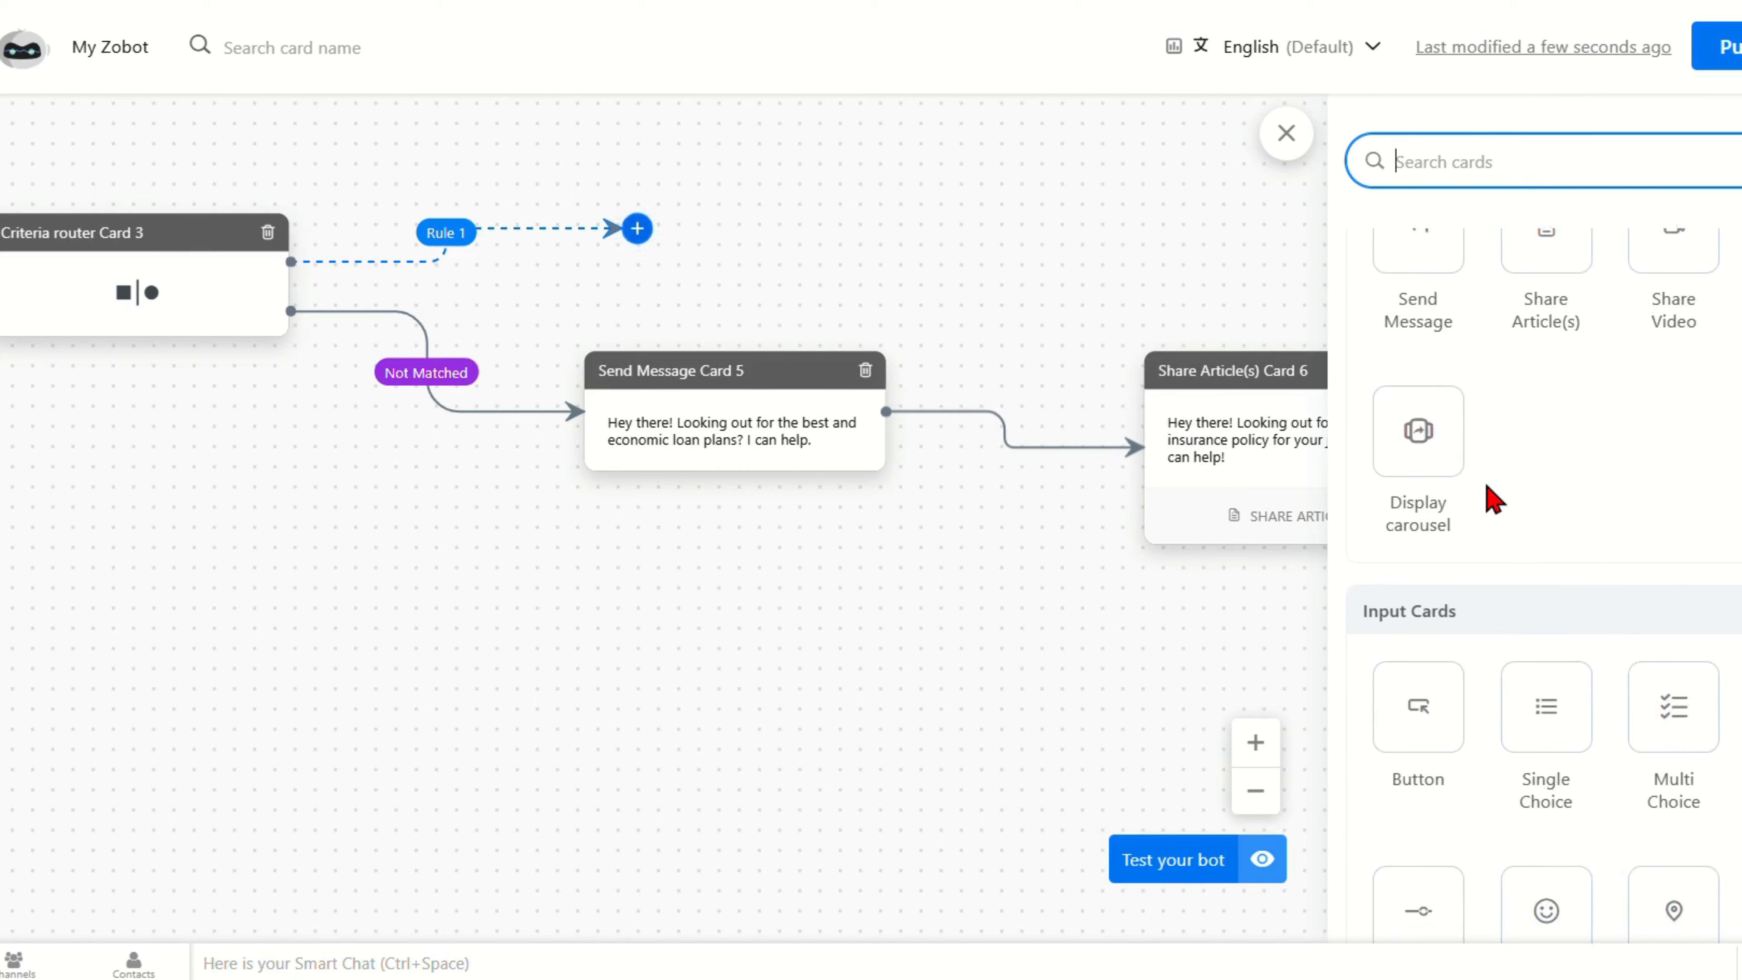
{"action": "scroll", "coordinate": [1491, 499], "scroll_direction": "down", "scroll_amount": 7}
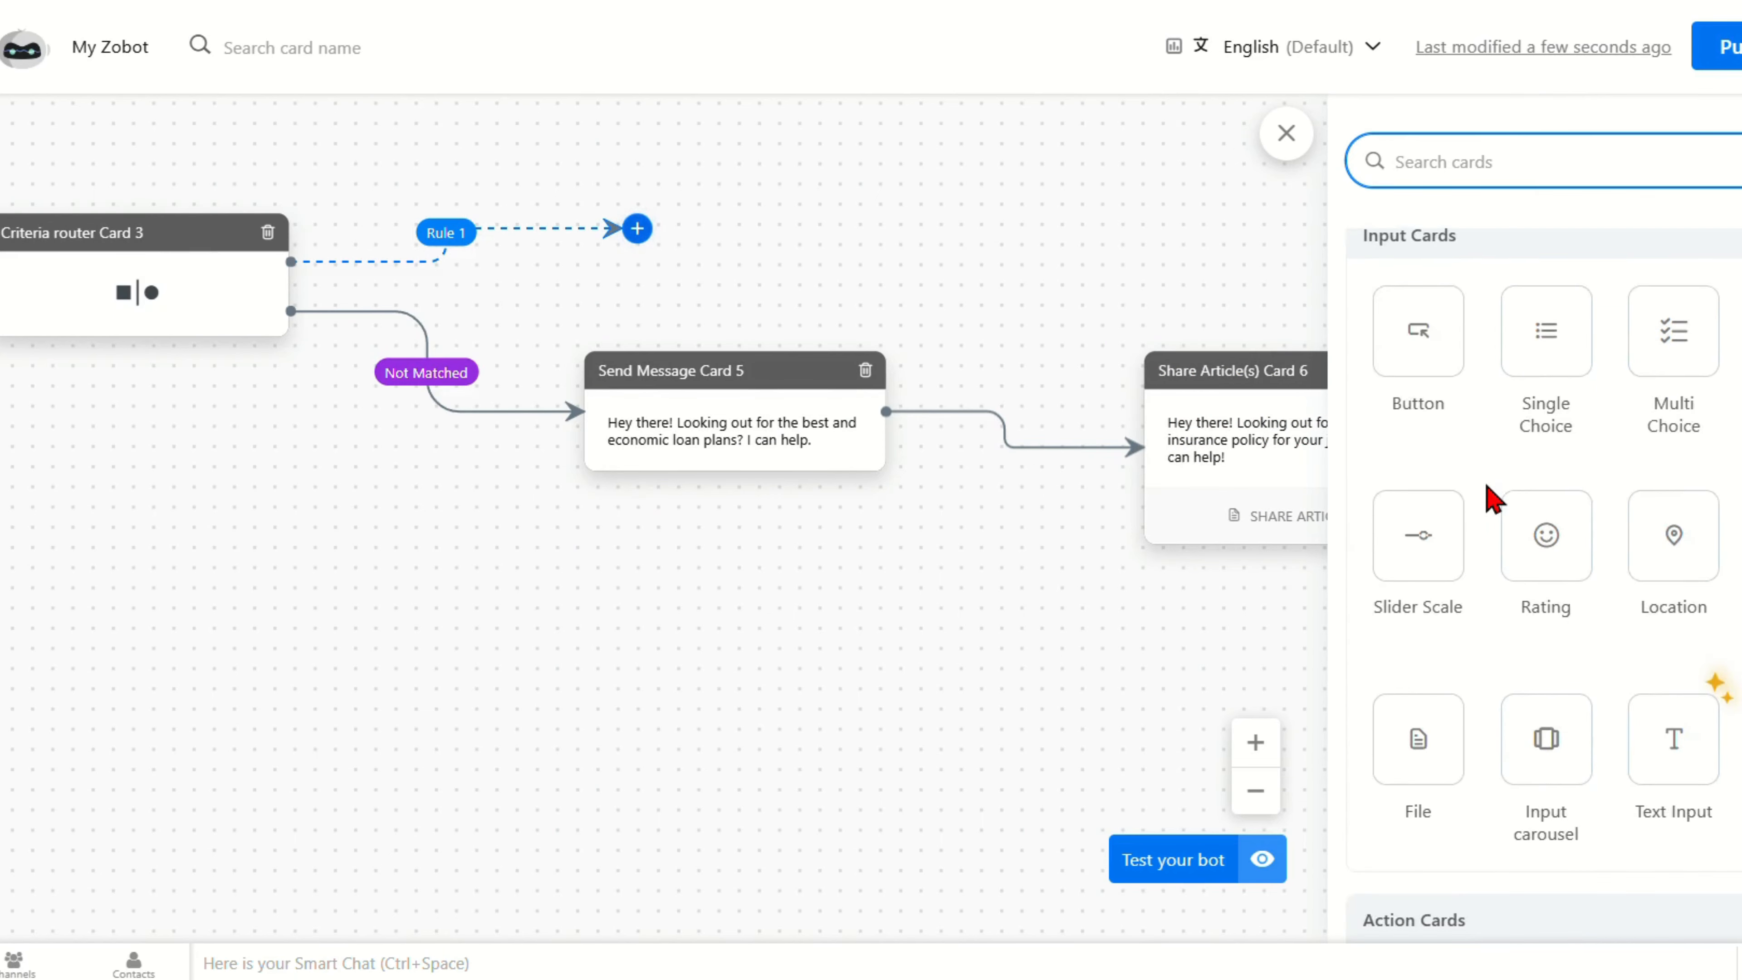
{"action": "scroll", "coordinate": [1491, 499], "scroll_direction": "down", "scroll_amount": 6}
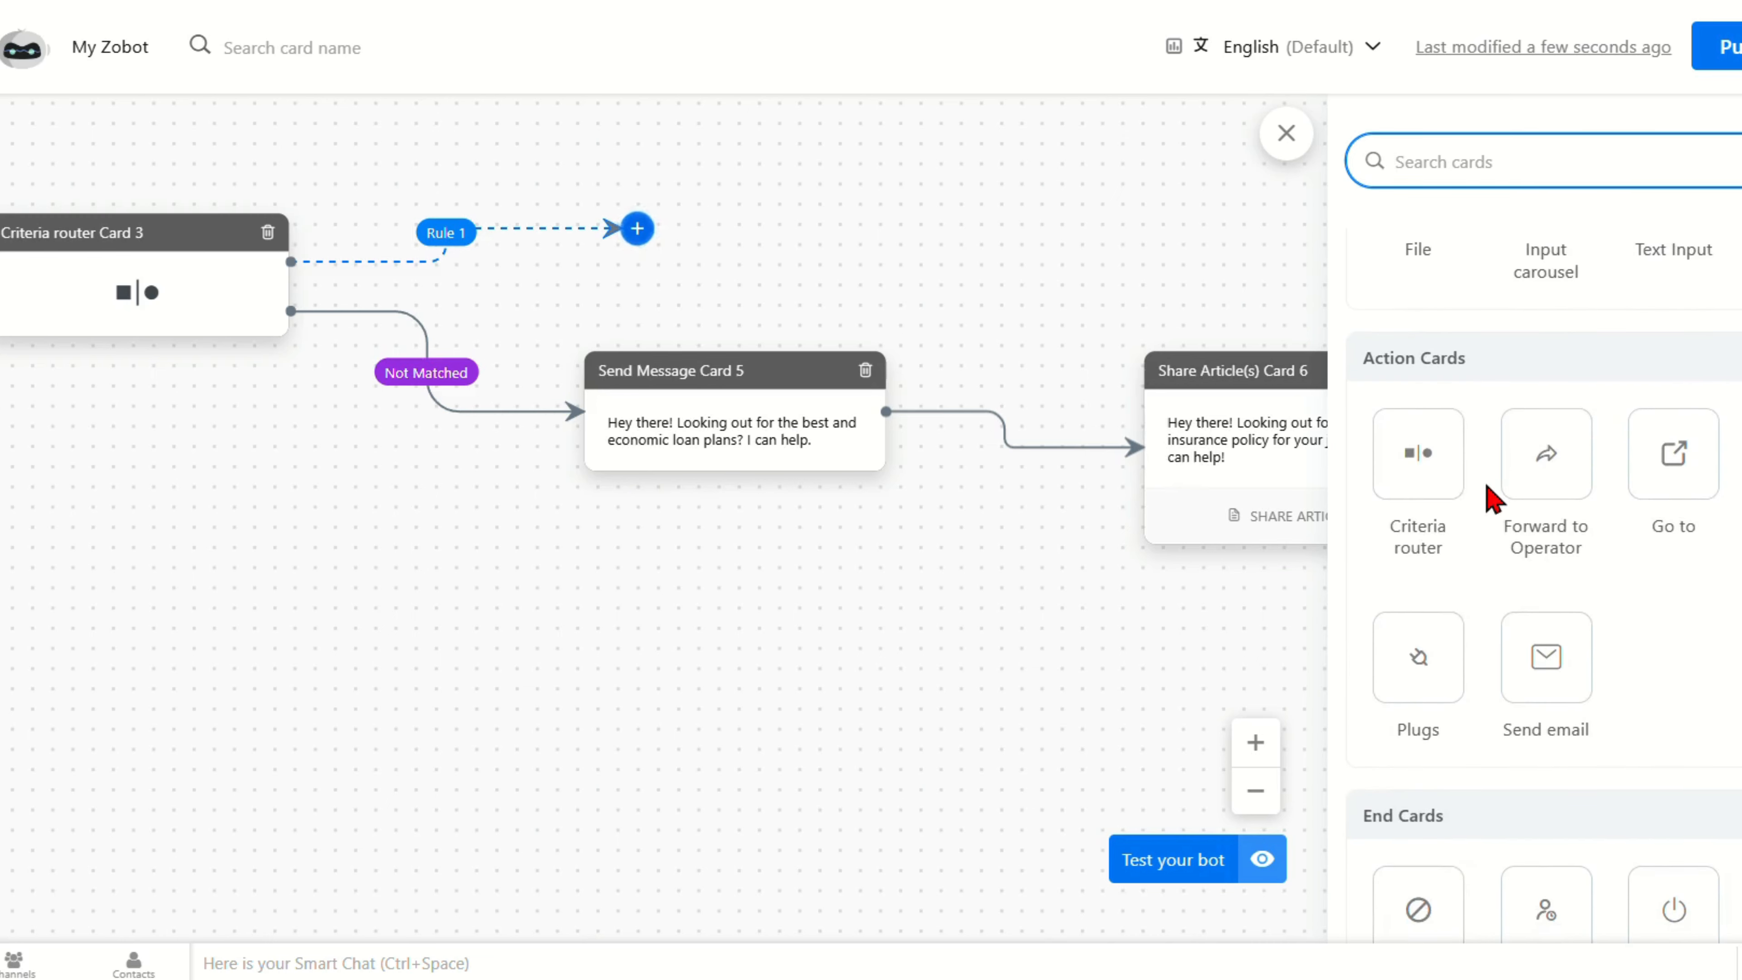
{"action": "scroll", "coordinate": [1492, 499], "scroll_direction": "down", "scroll_amount": 2}
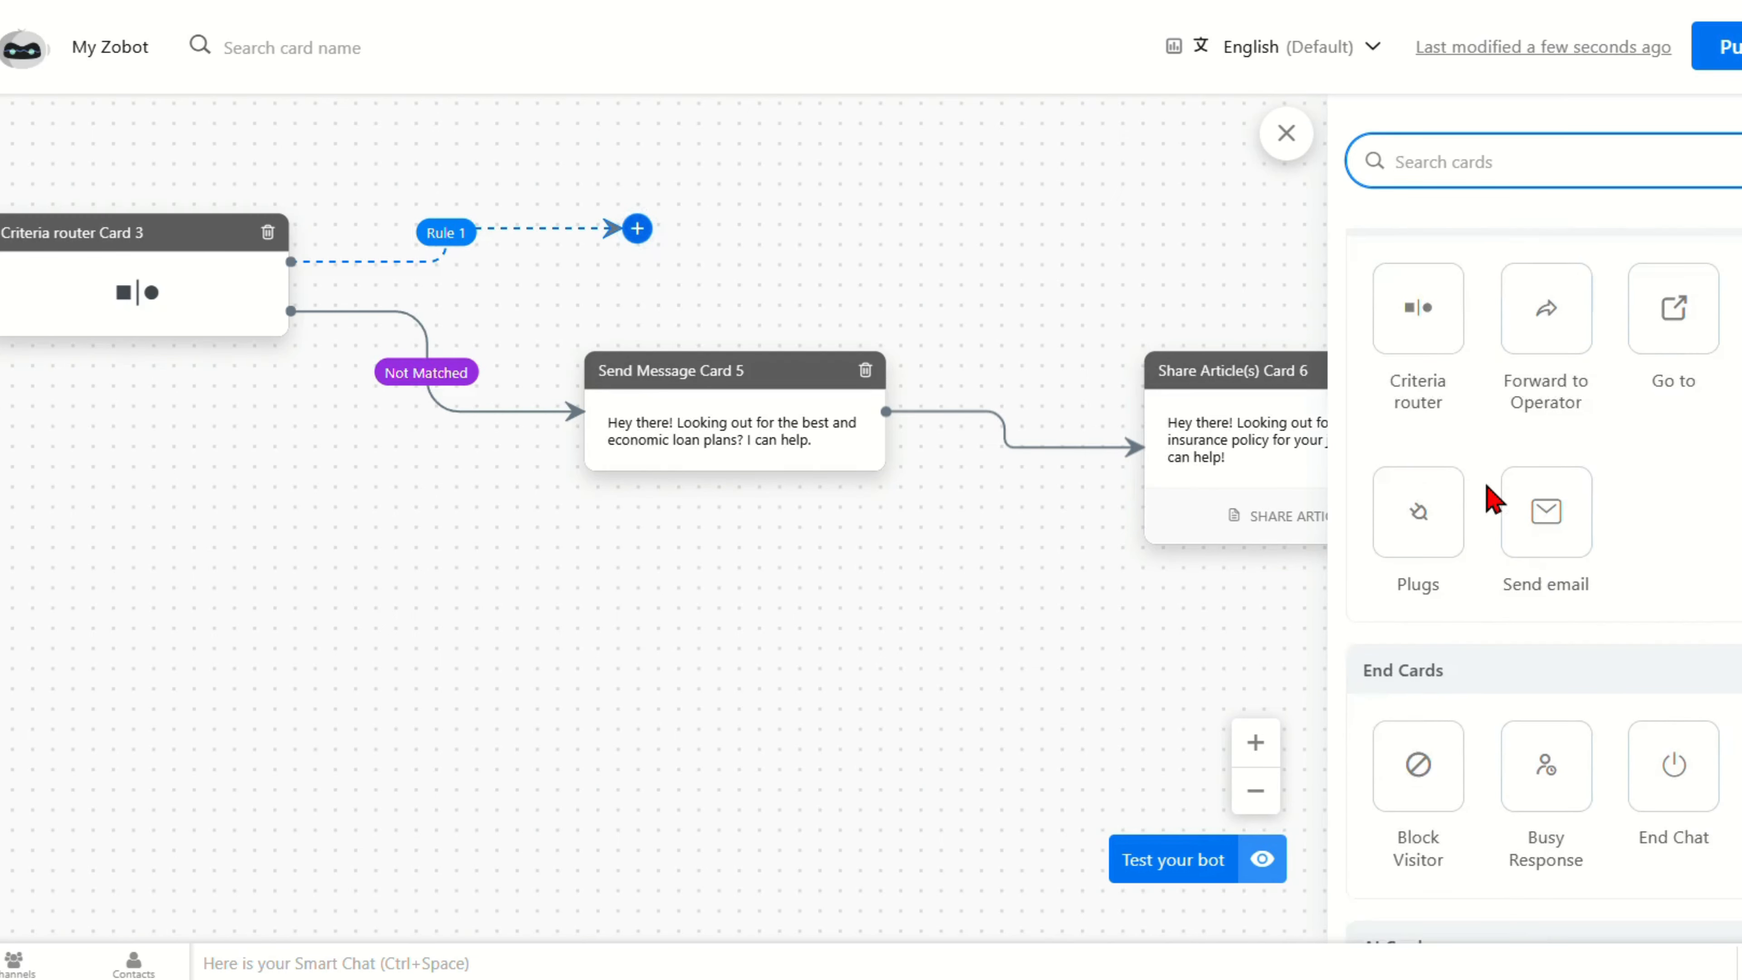
{"action": "left_click", "coordinate": [1418, 411]}
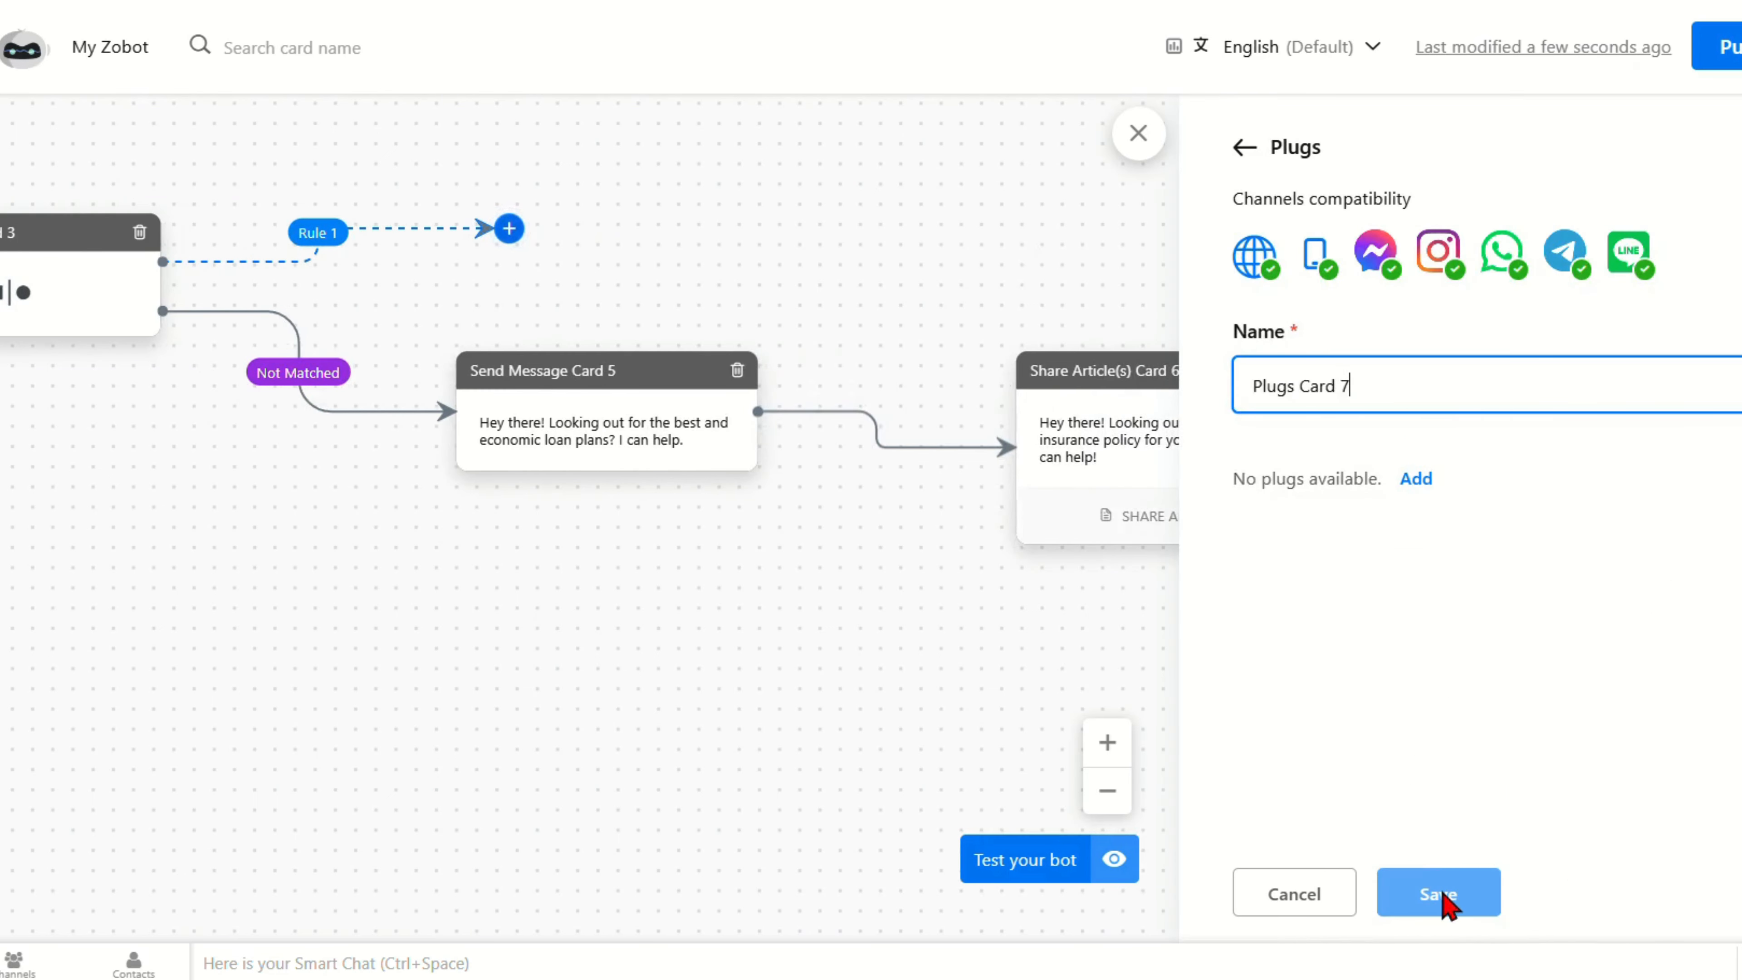
{"action": "left_click", "coordinate": [1442, 891]}
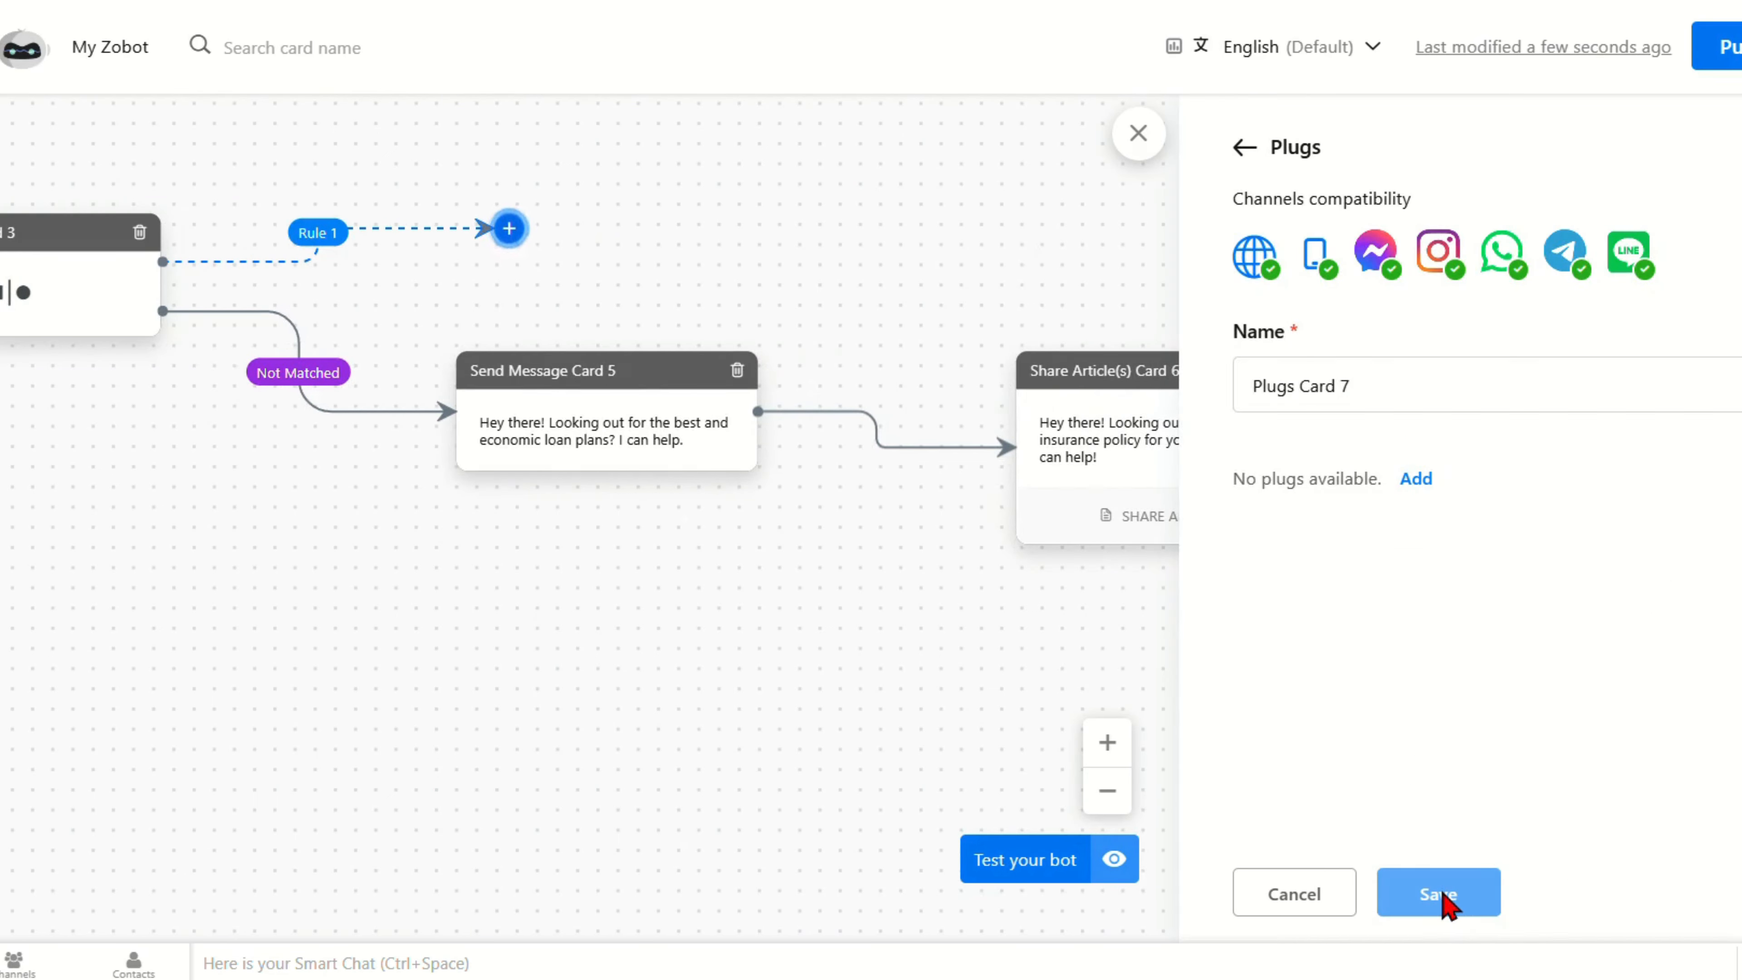
Step: Create a new plug with a space-free name on the Deluge Scripts platform
{"action": "left_click", "coordinate": [1414, 476]}
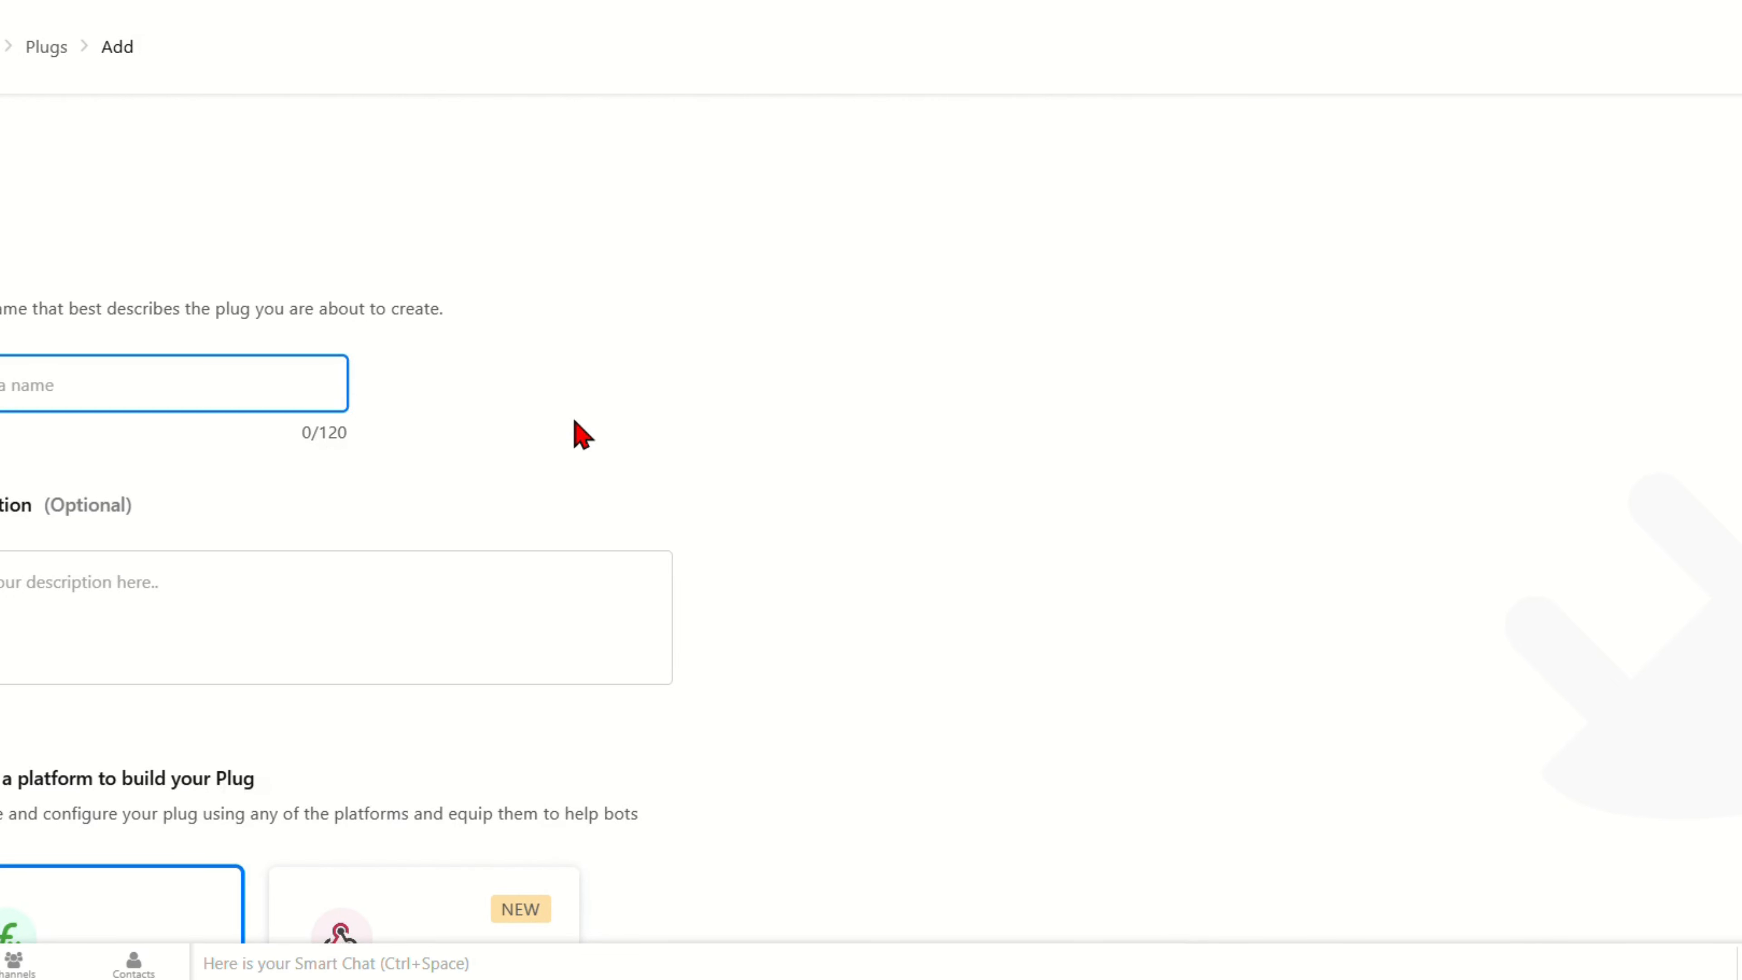
{"action": "type", "text": "G"}
{"action": "scroll", "coordinate": [237, 645], "scroll_direction": "down", "scroll_amount": 5}
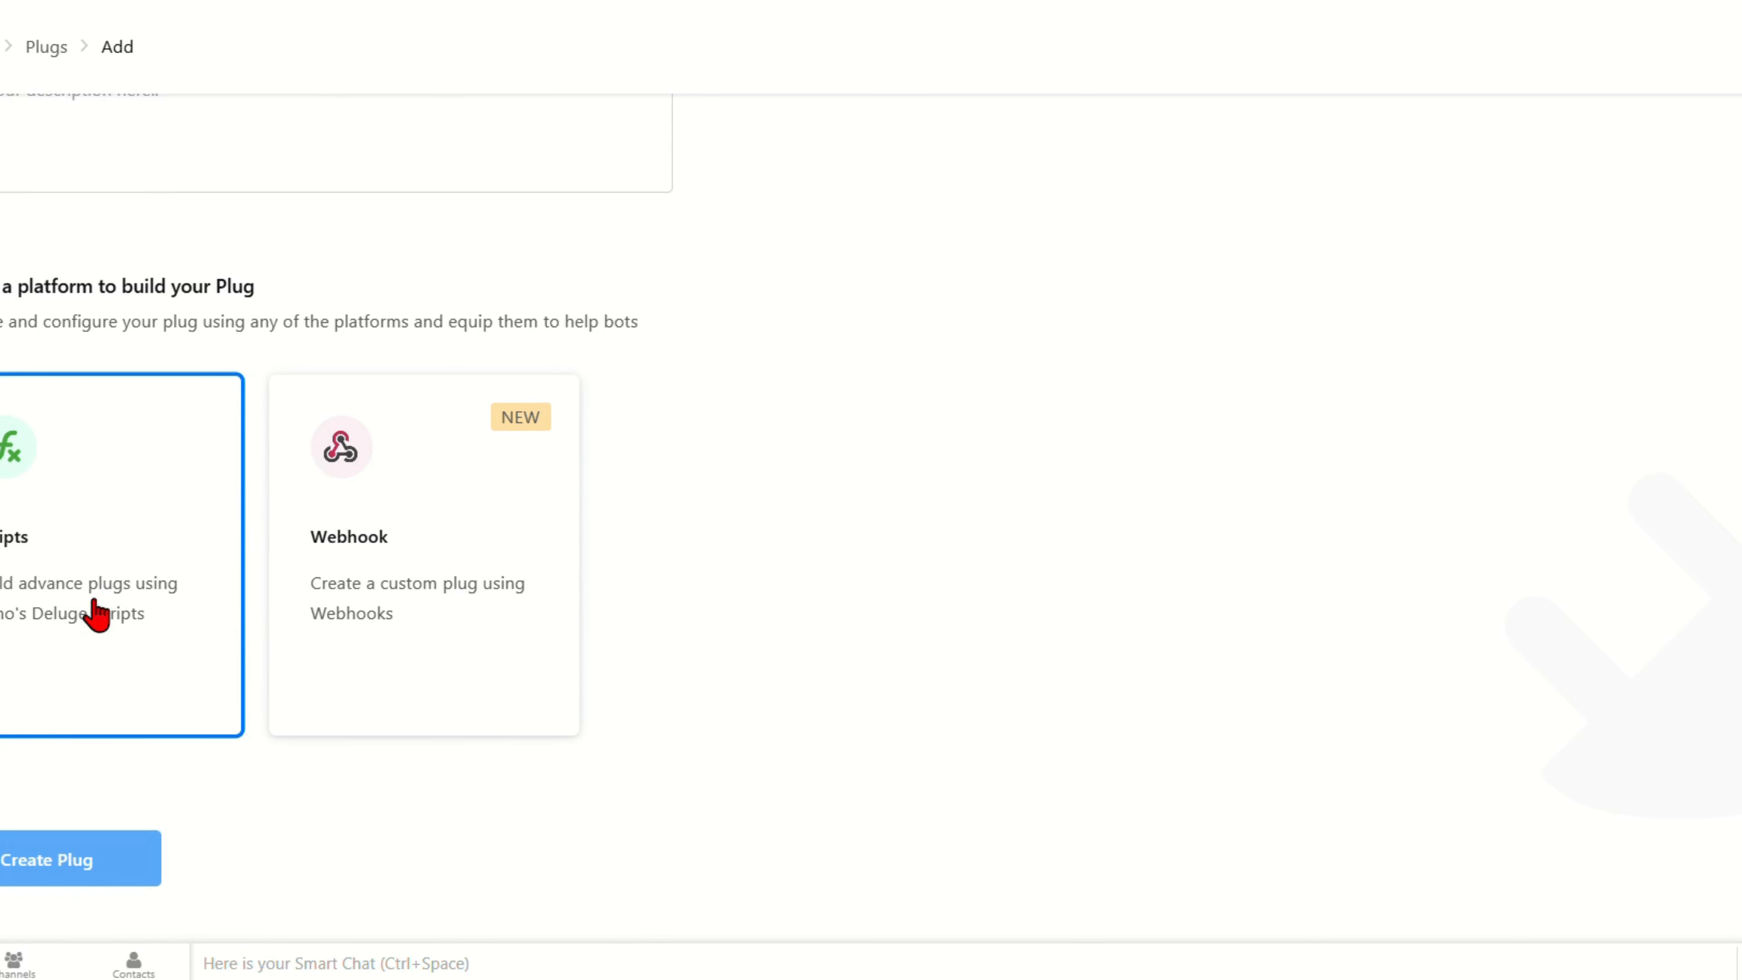
{"action": "scroll", "coordinate": [96, 613], "scroll_direction": "up", "scroll_amount": 3}
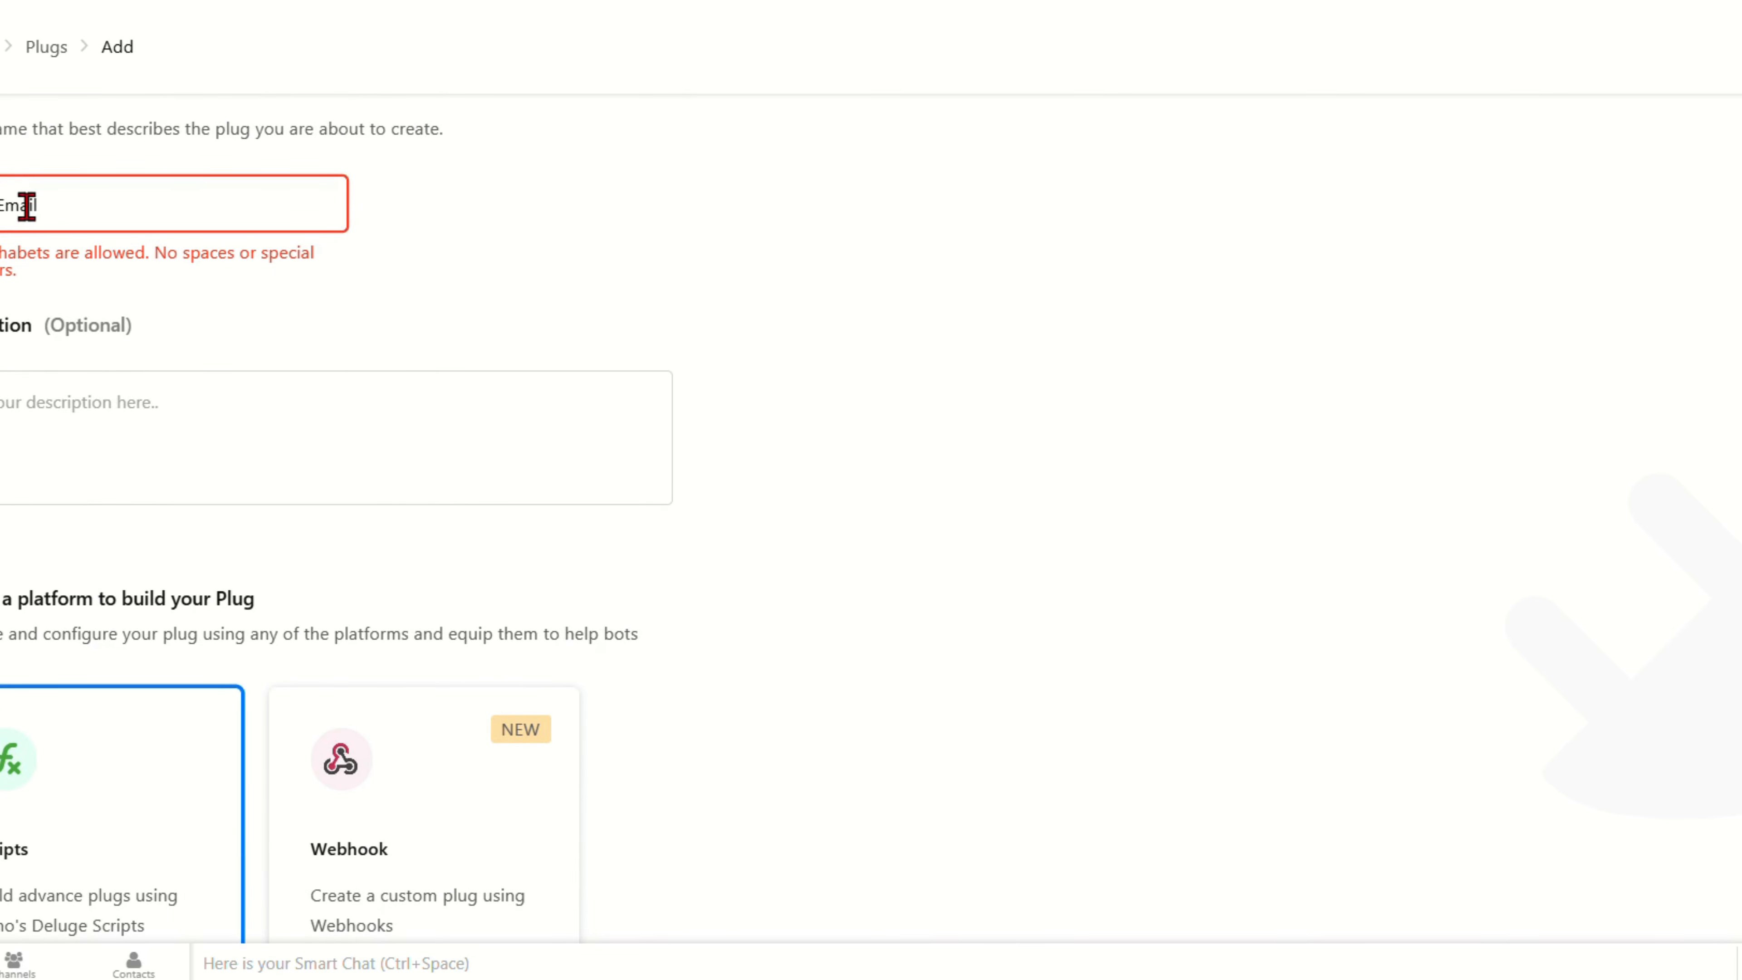
{"action": "left_click", "coordinate": [4, 205]}
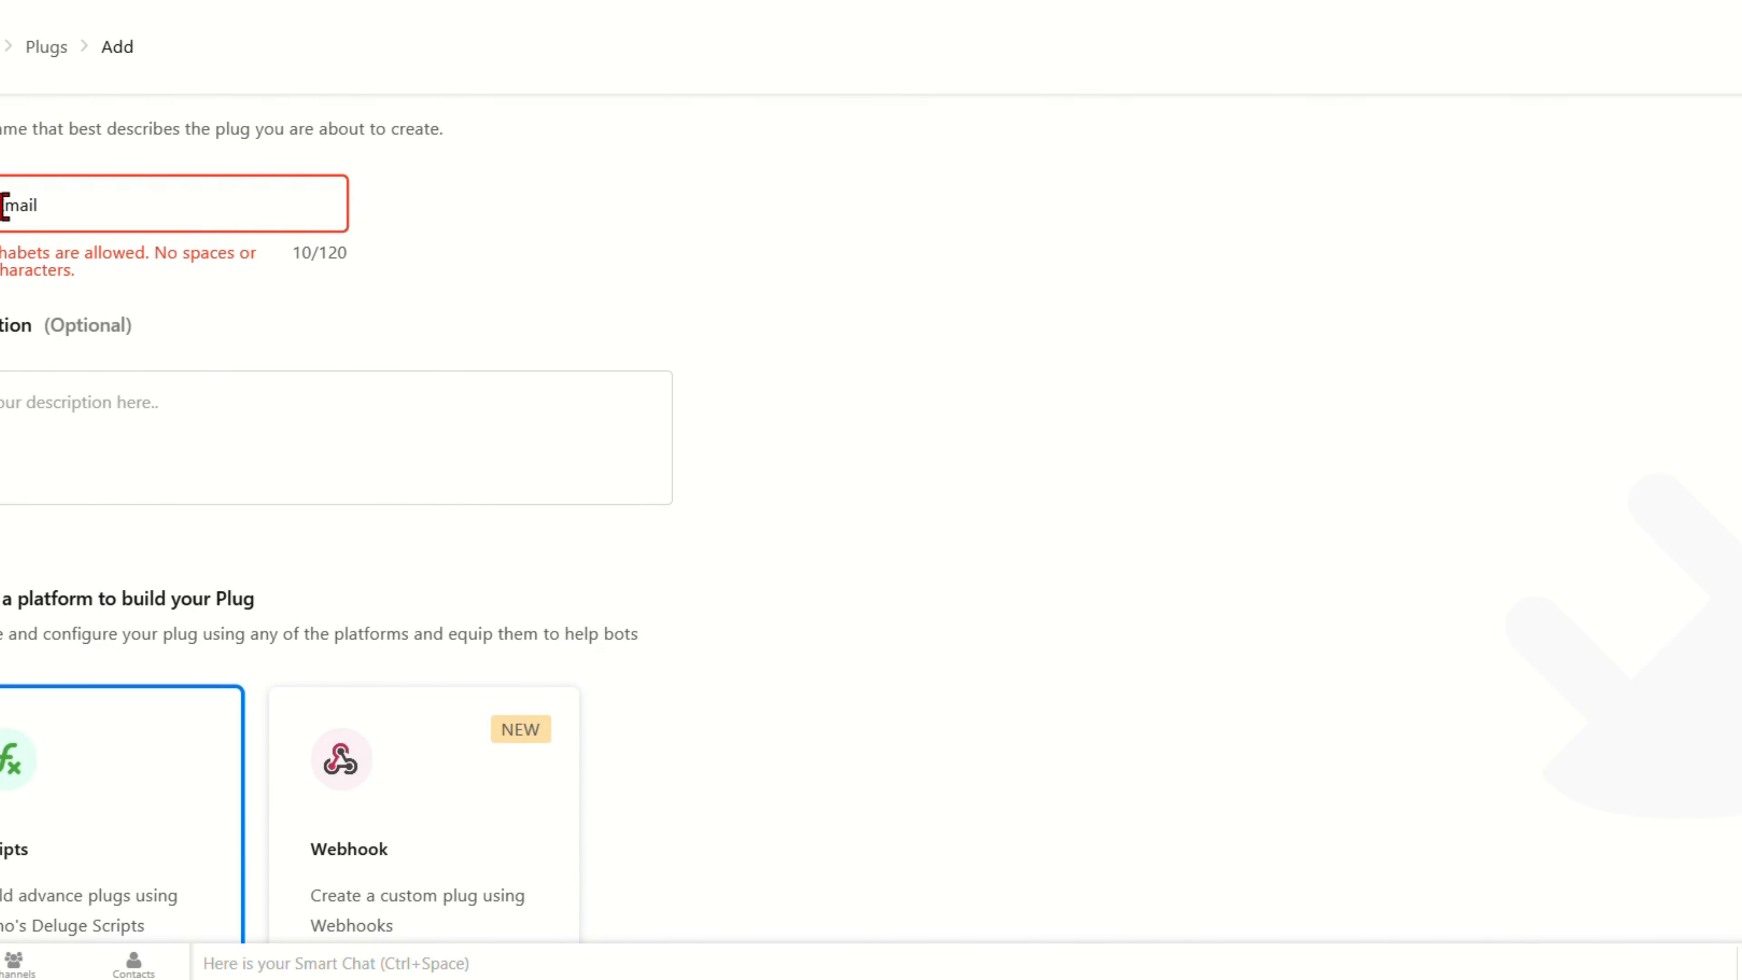
{"action": "key", "text": "BackSpace"}
{"action": "scroll", "coordinate": [154, 515], "scroll_direction": "down", "scroll_amount": 3}
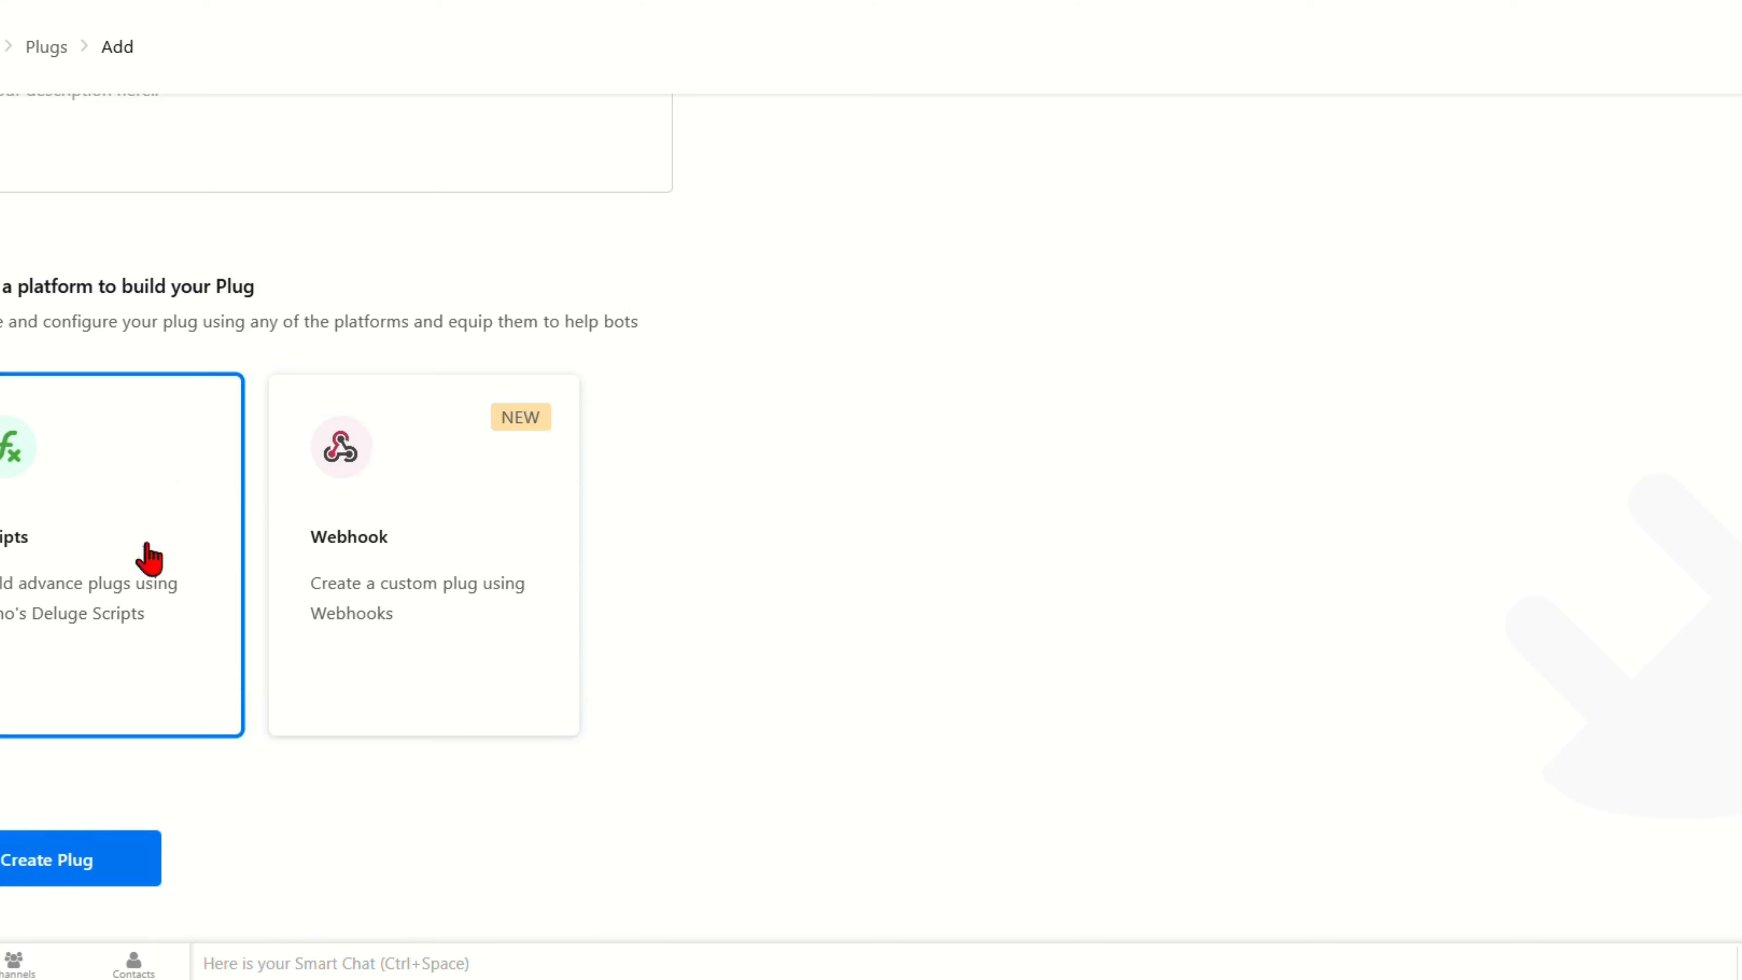
{"action": "left_click", "coordinate": [56, 866]}
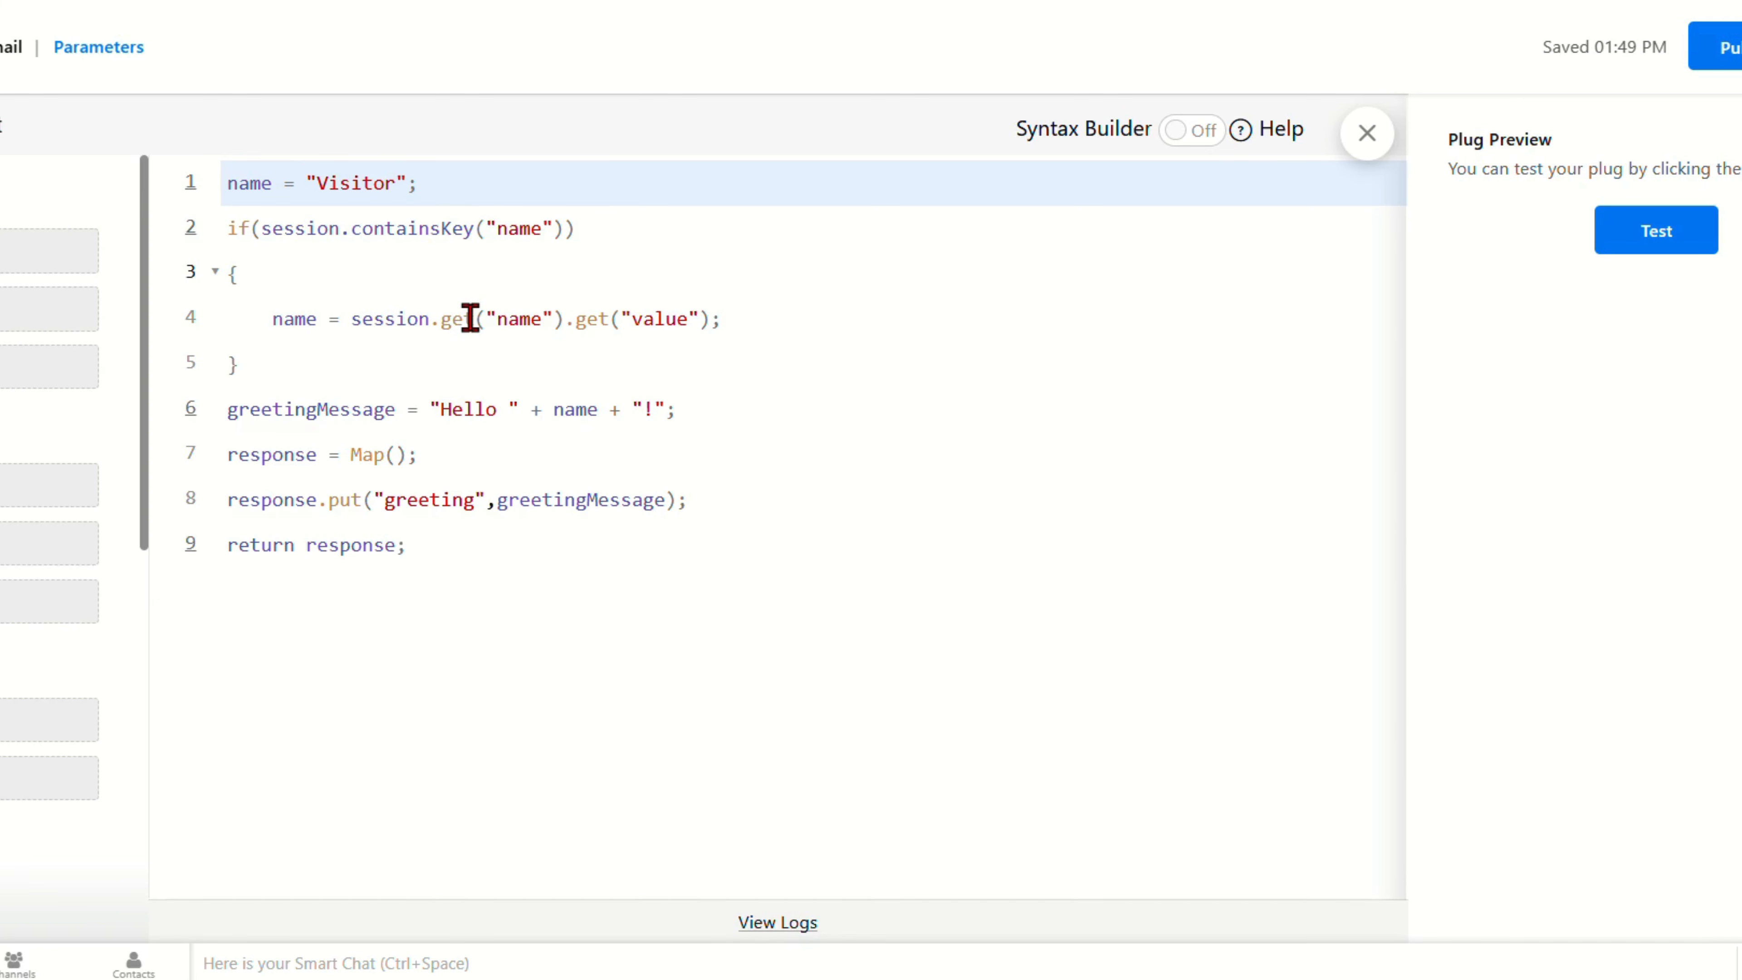
Step: Test the default greeting code with a sample visitor name, then highlight lines 1–8
{"action": "left_click", "coordinate": [1648, 264]}
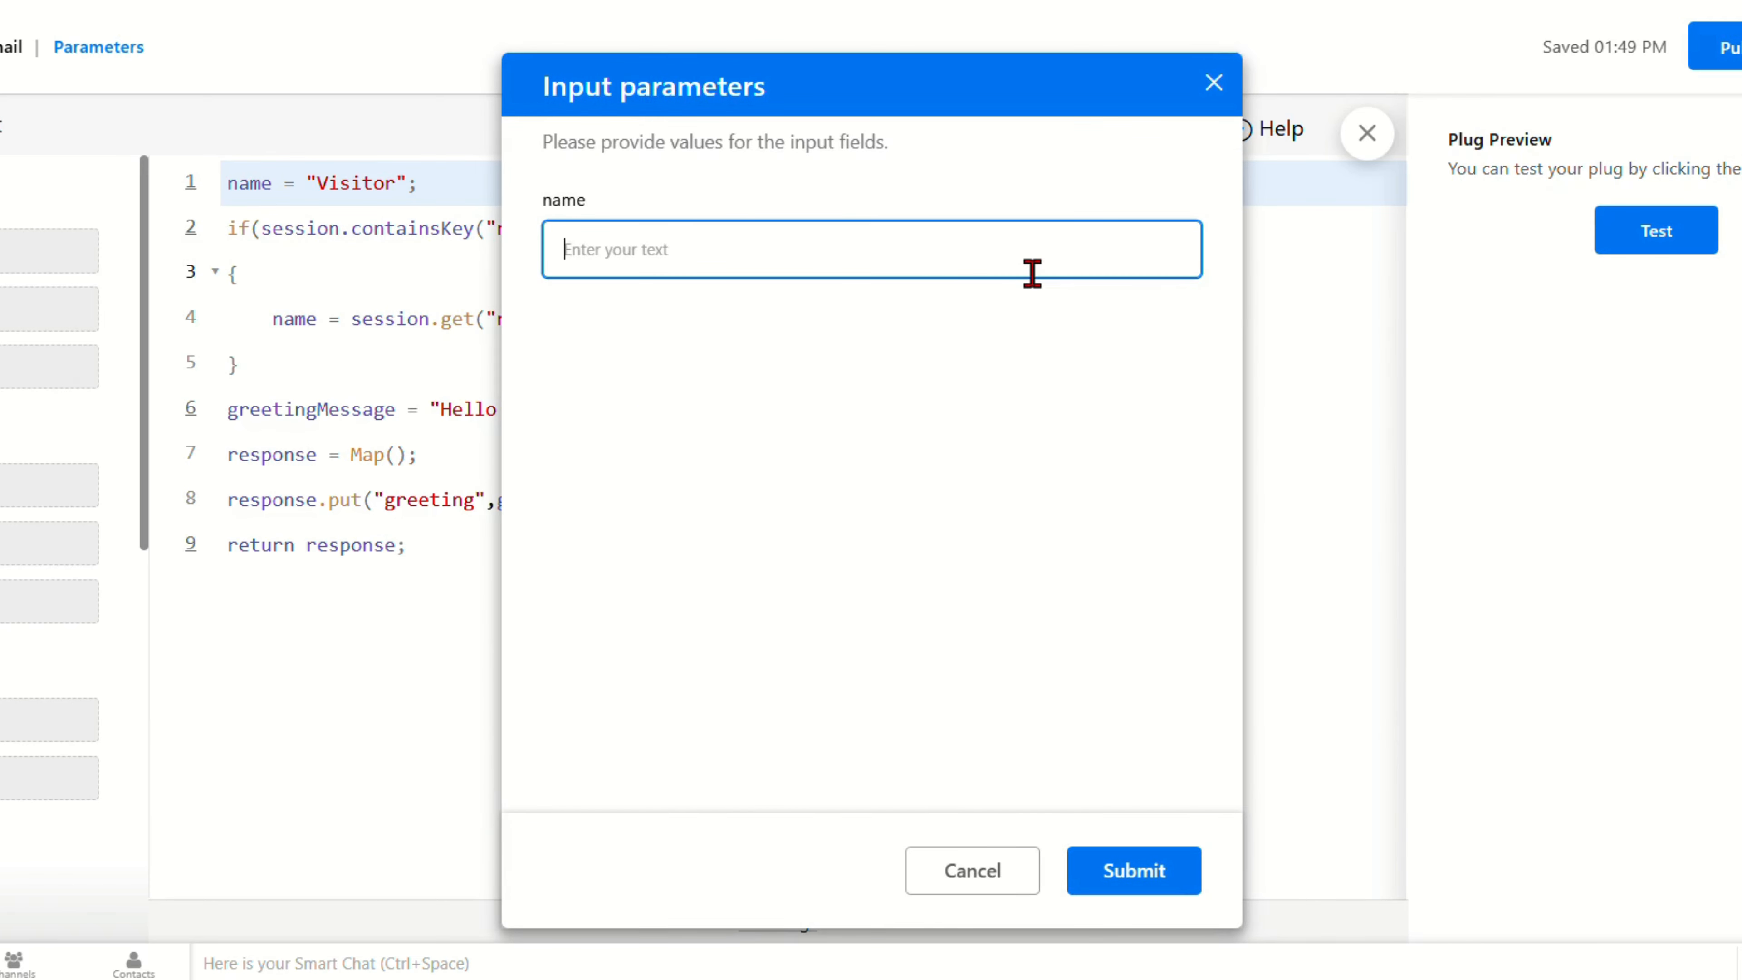
{"action": "type", "text": "Jonathan"}
{"action": "left_click", "coordinate": [1104, 875]}
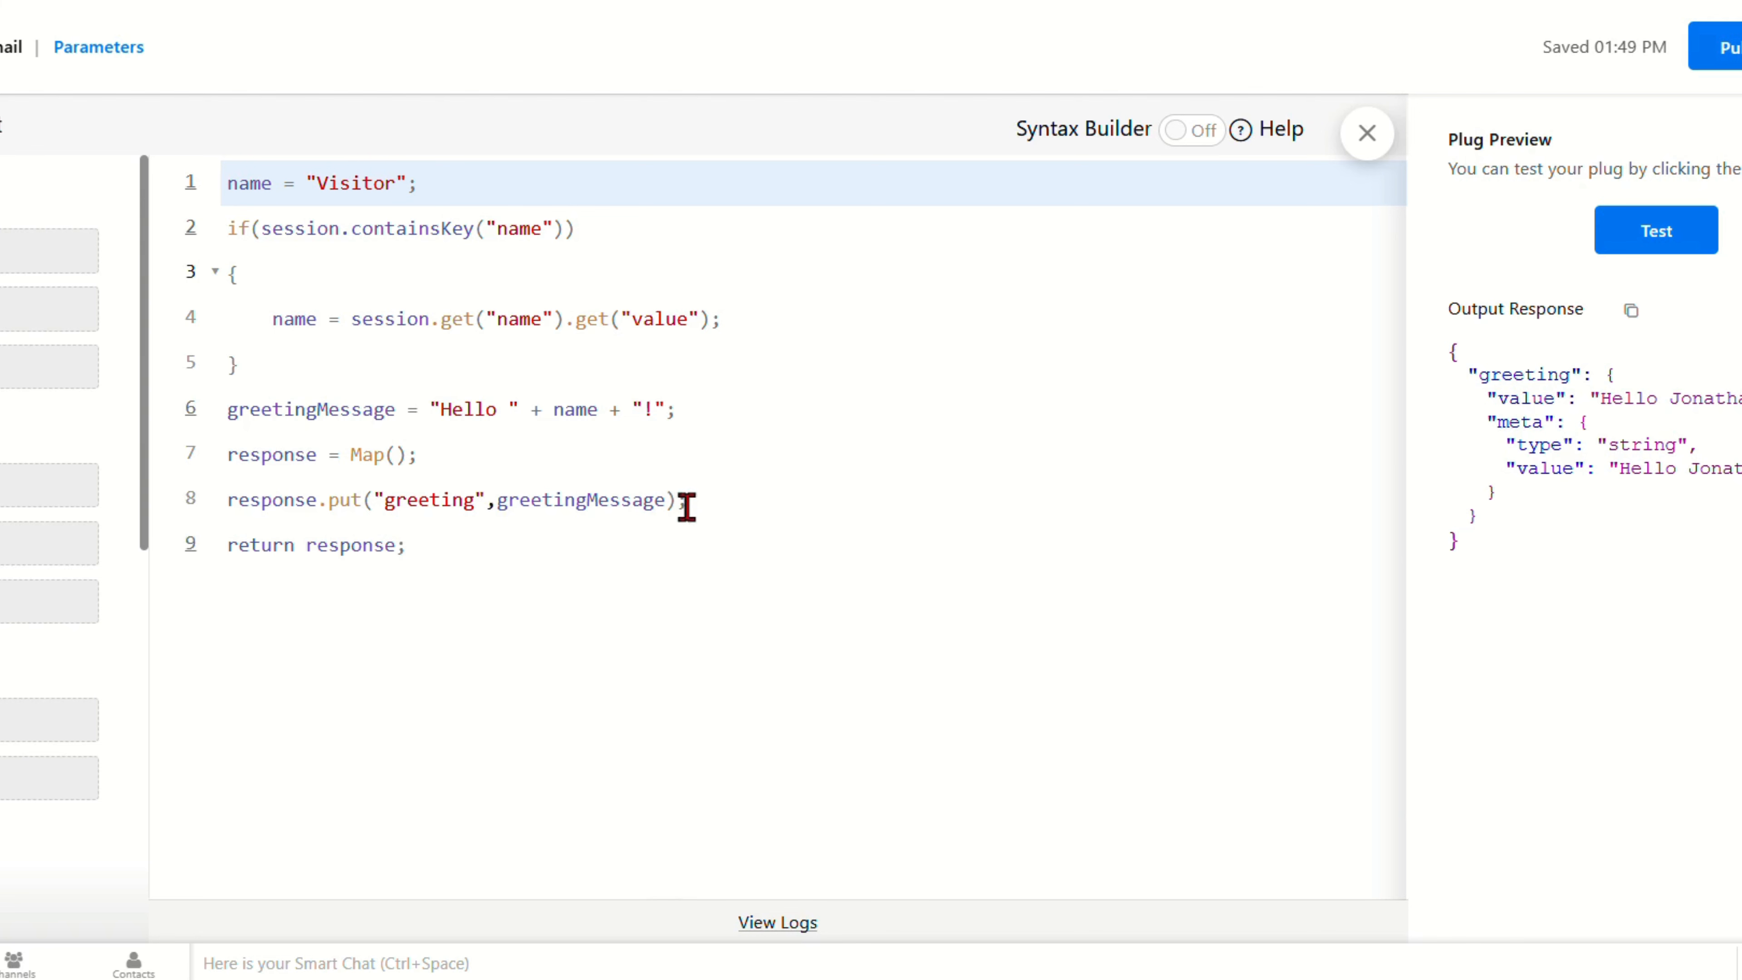
{"action": "left_click_drag", "start_coordinate": [688, 504], "coordinate": [214, 157]}
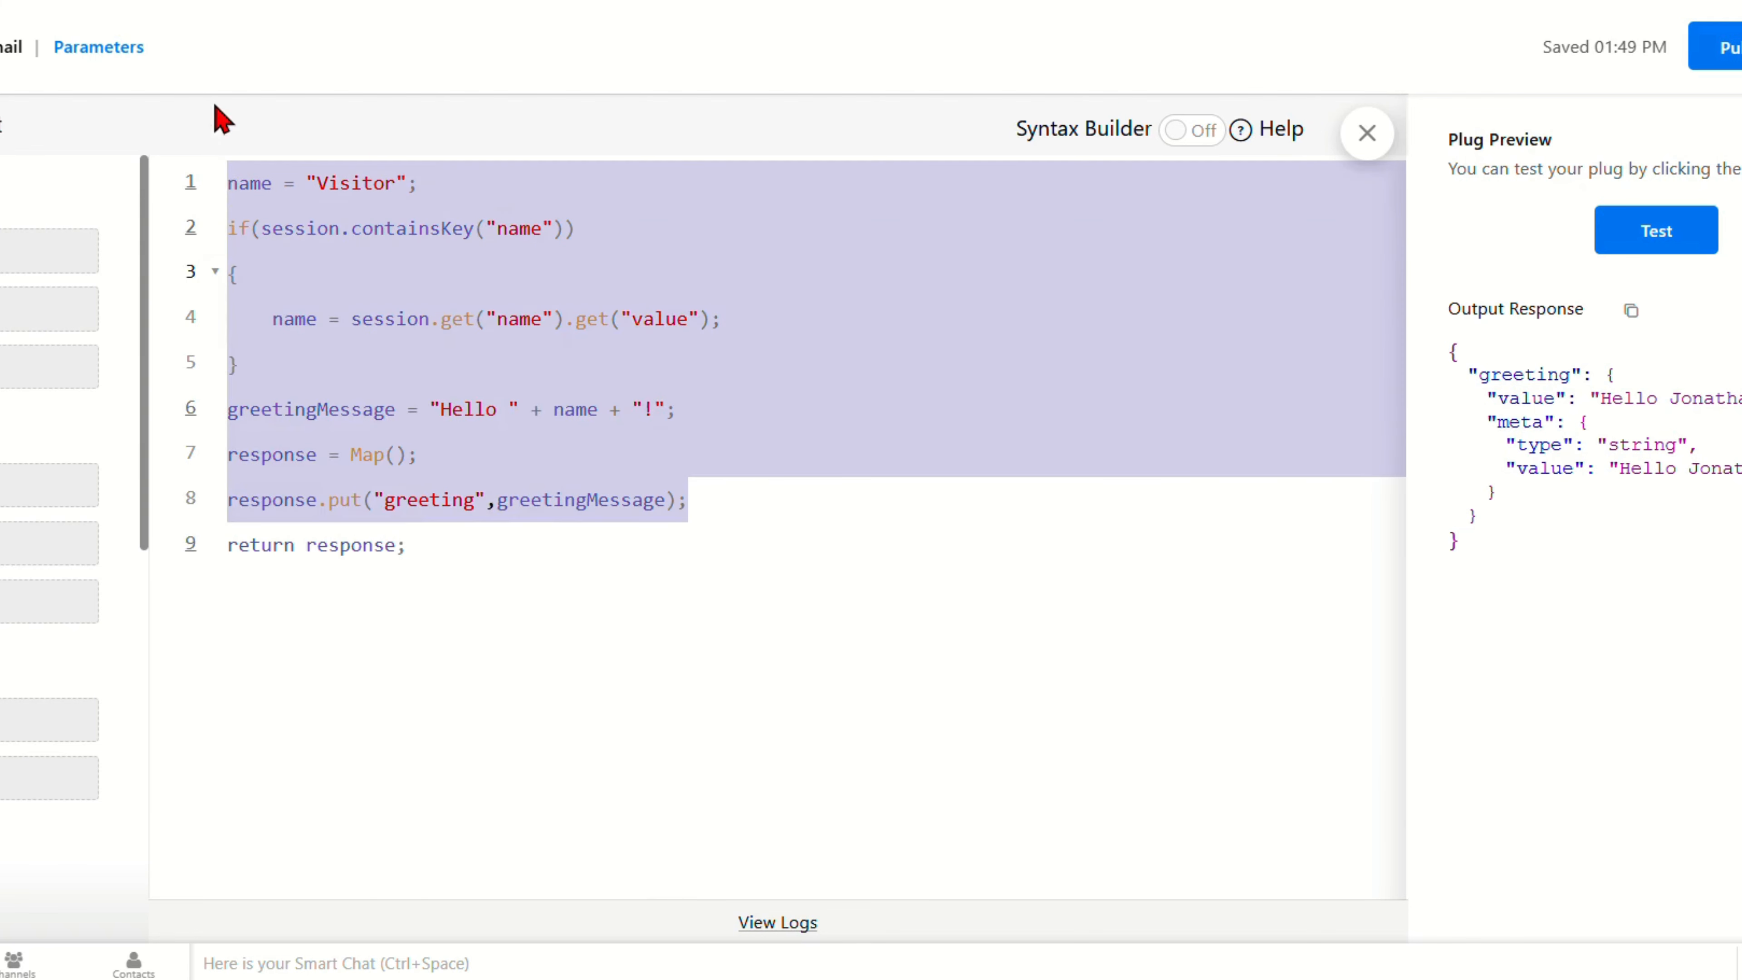
Step: Insert a sendmail block after line 8 with from set to zoho.adminuserid
{"action": "left_click", "coordinate": [713, 490]}
{"action": "key", "text": "Return"}
{"action": "type", "text": "sen"}
{"action": "key", "text": "Return"}
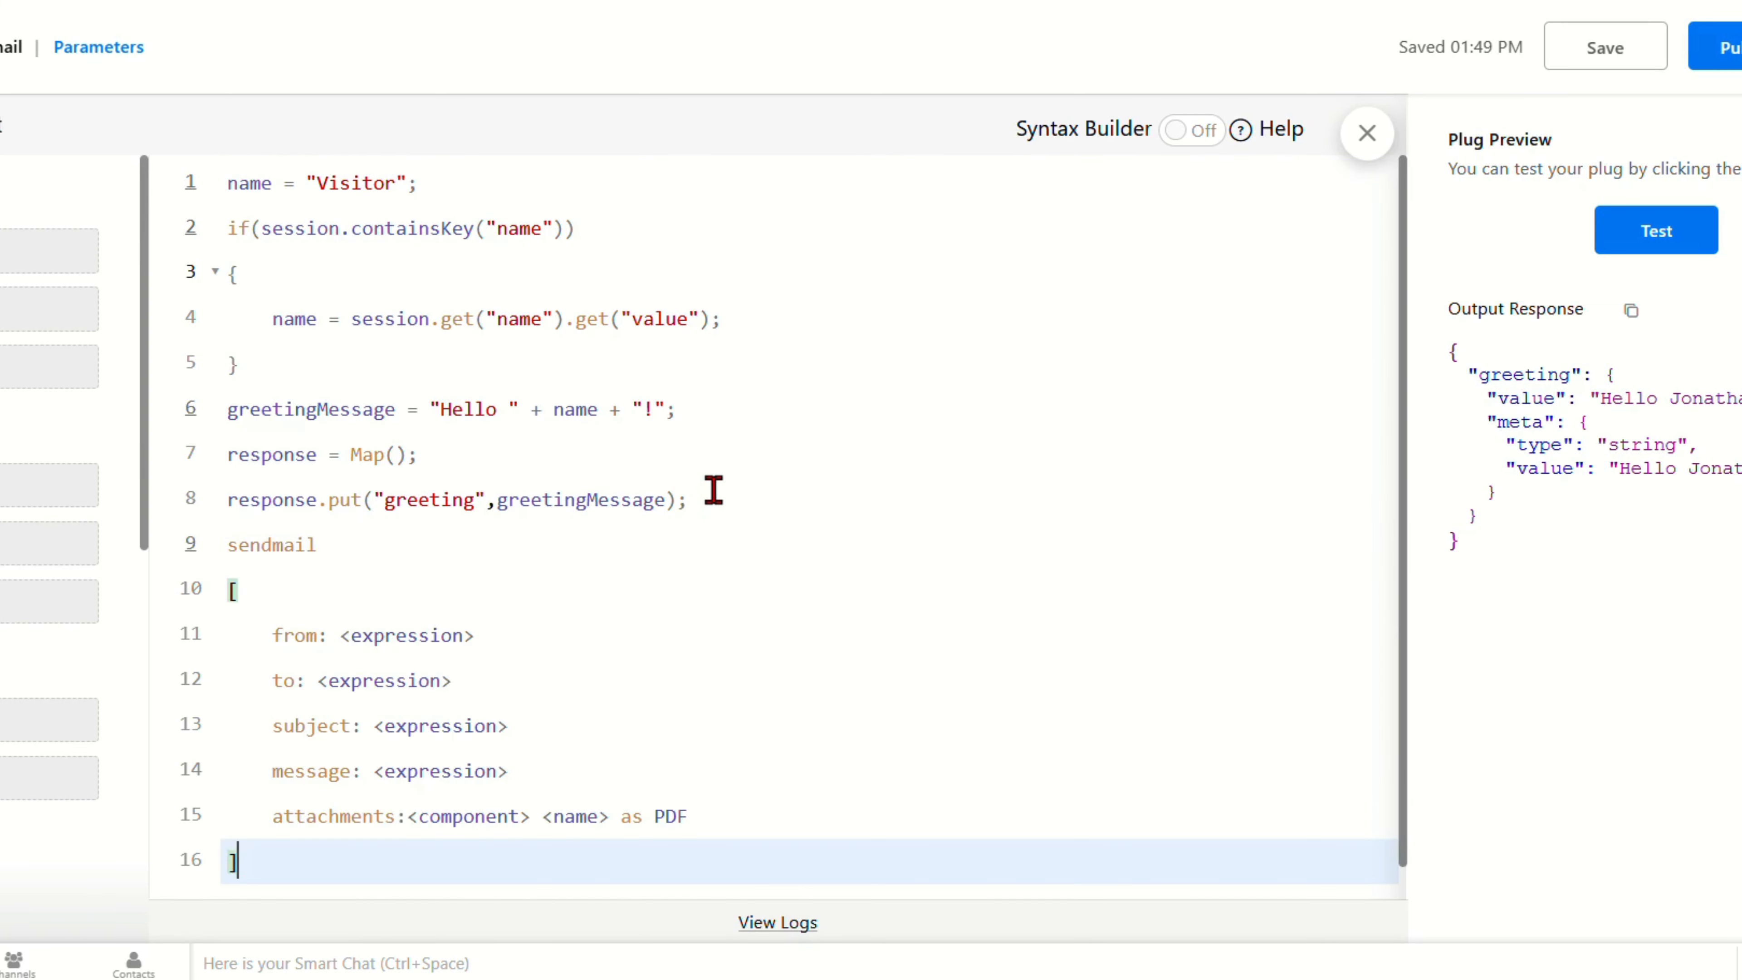
{"action": "left_click", "coordinate": [431, 637]}
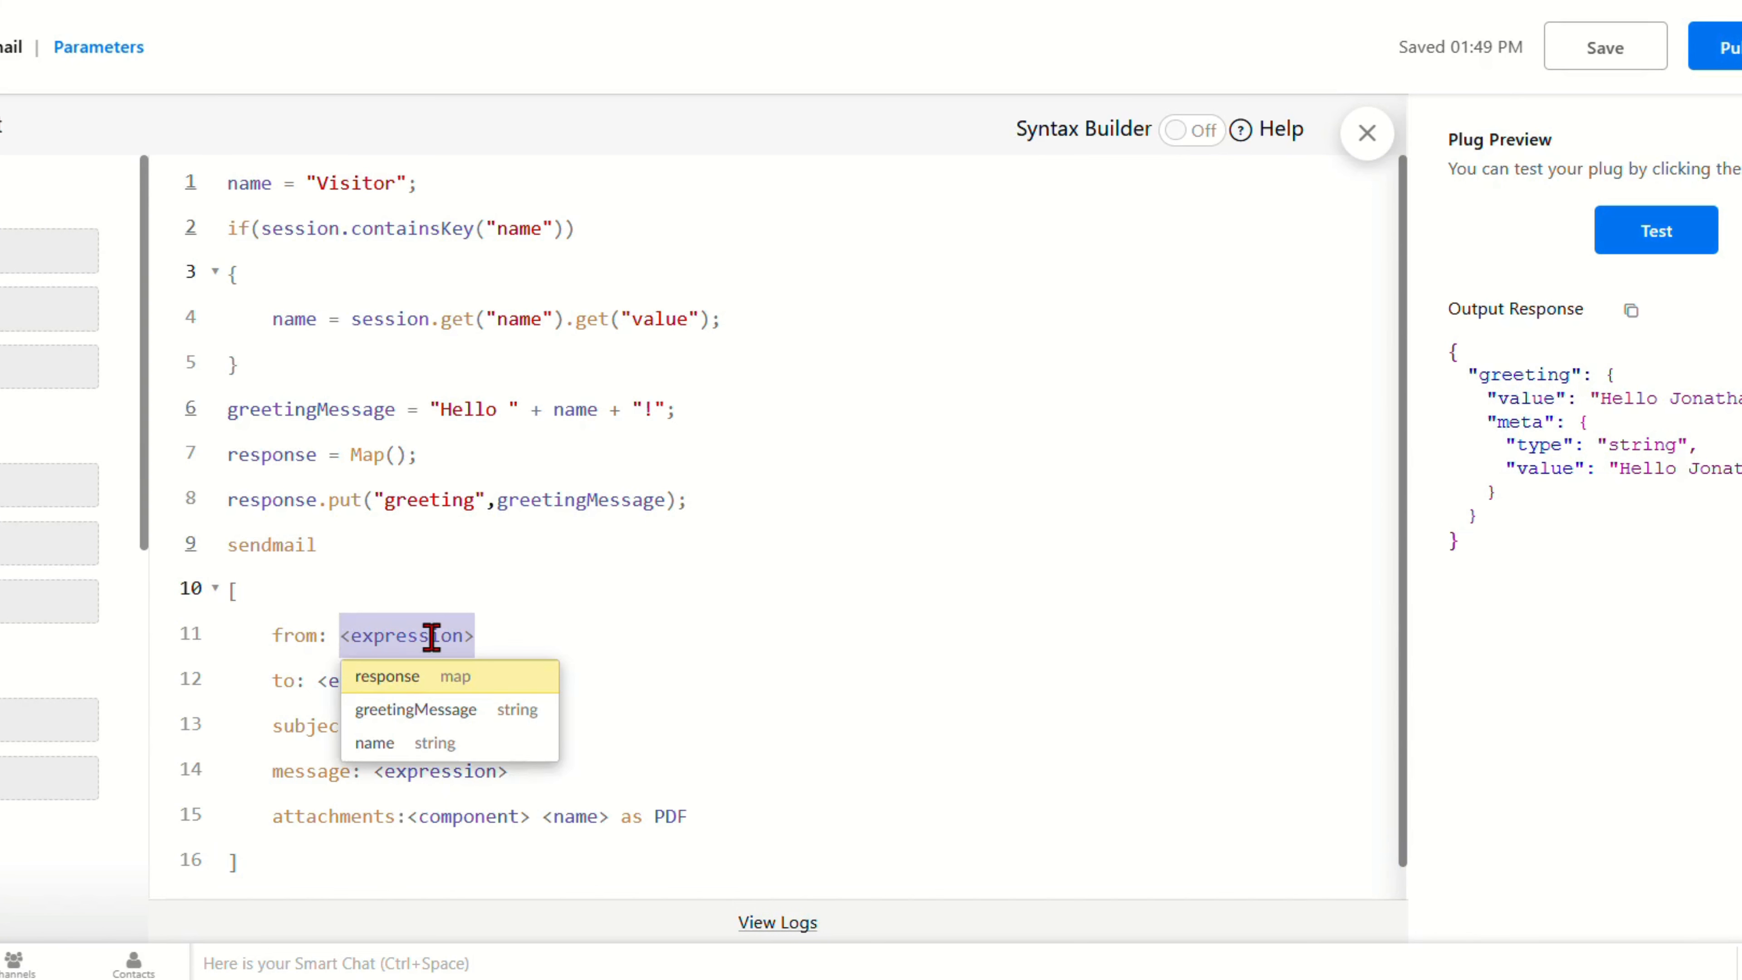
{"action": "type", "text": "zoho.adm"}
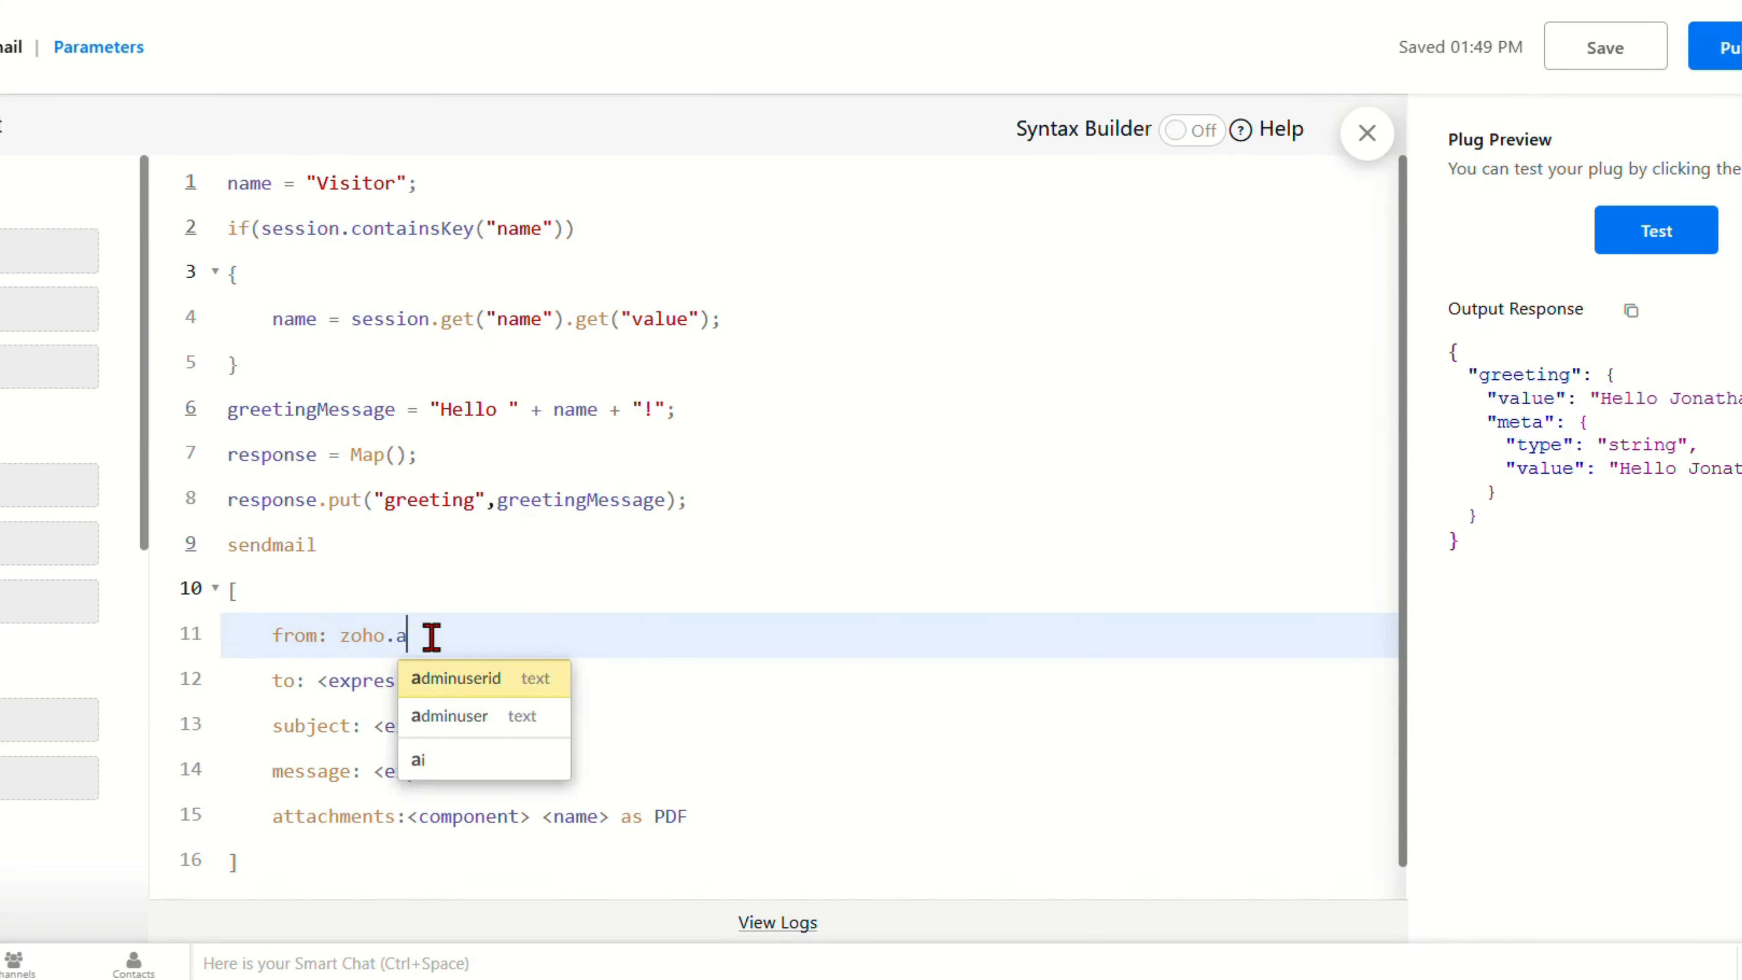
{"action": "key", "text": "Return"}
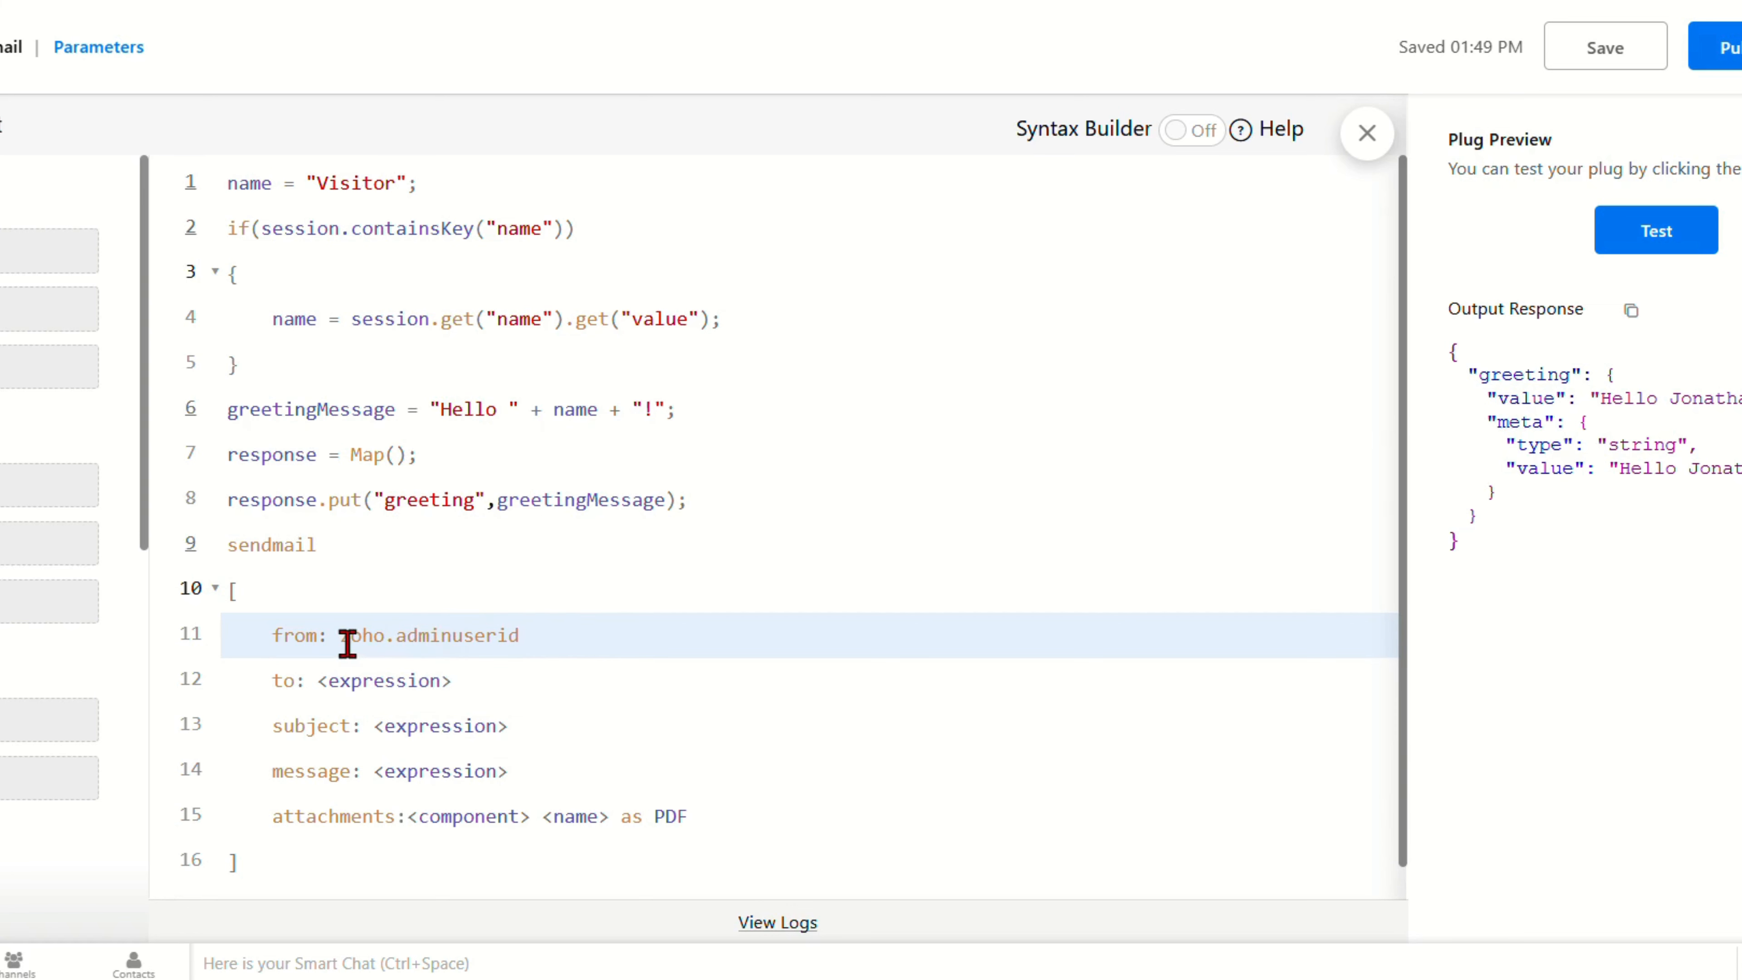
{"action": "left_click_drag", "start_coordinate": [351, 637], "coordinate": [543, 638]}
Step: Set the sendmail recipient to the Gmail address
{"action": "scroll", "coordinate": [543, 638], "scroll_direction": "down", "scroll_amount": 1}
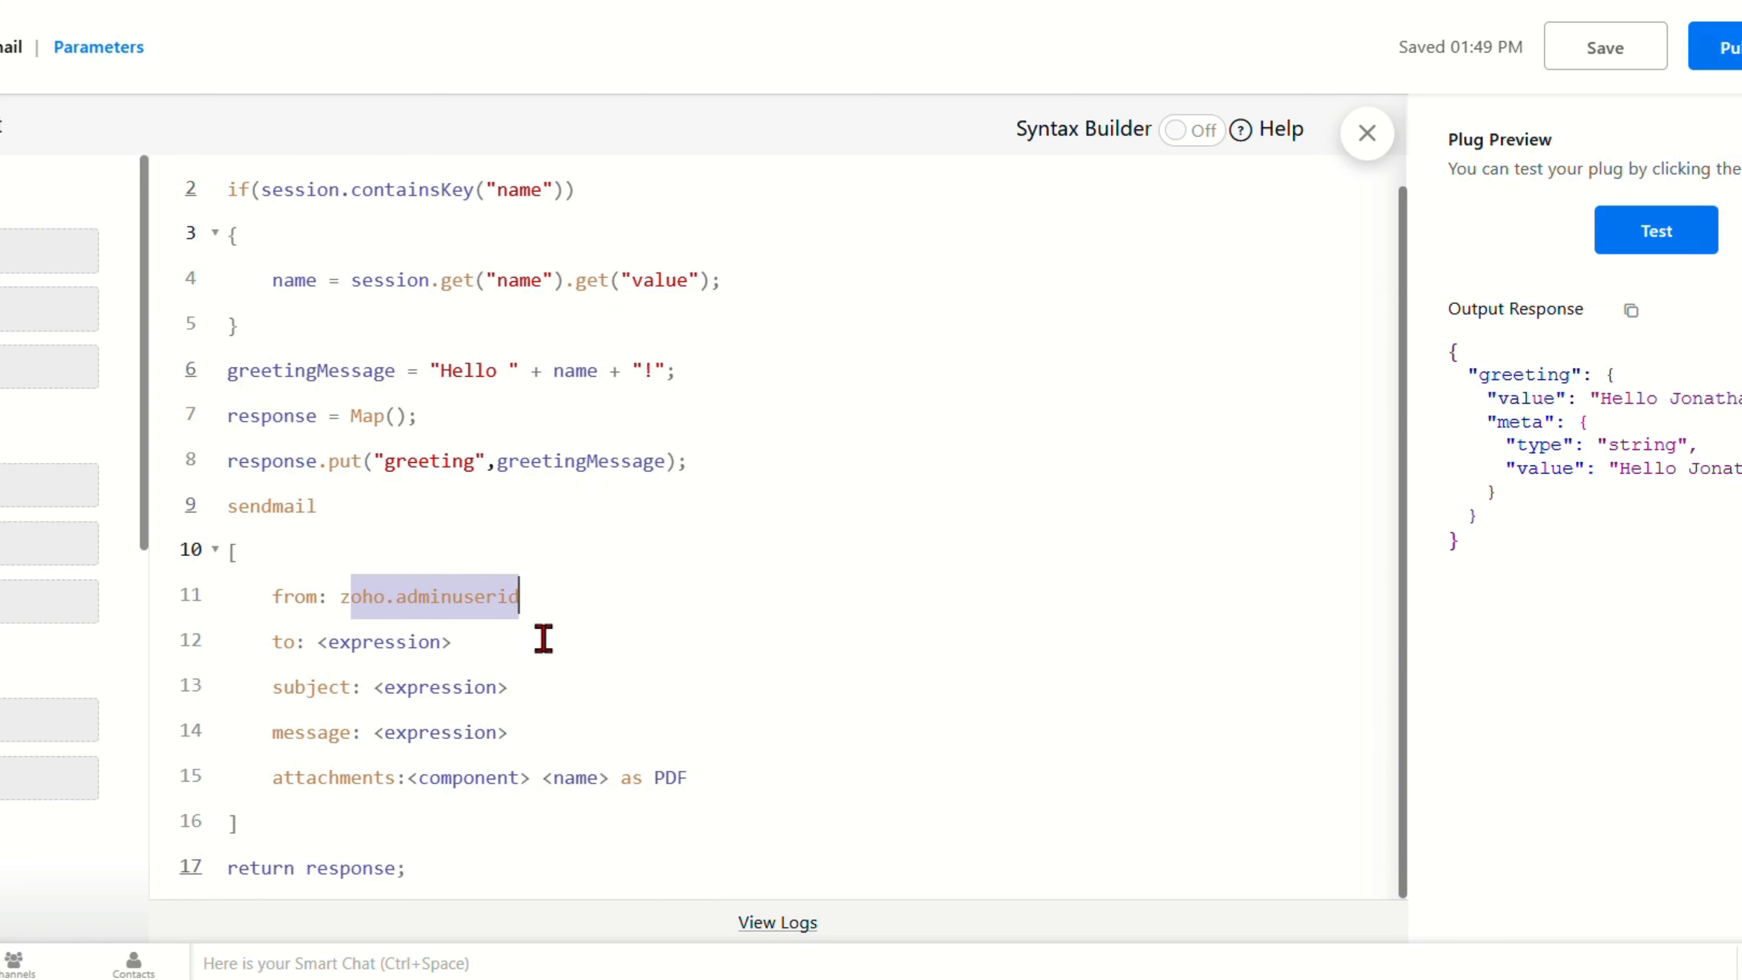
{"action": "left_click", "coordinate": [428, 642]}
{"action": "type", "text": "\""}
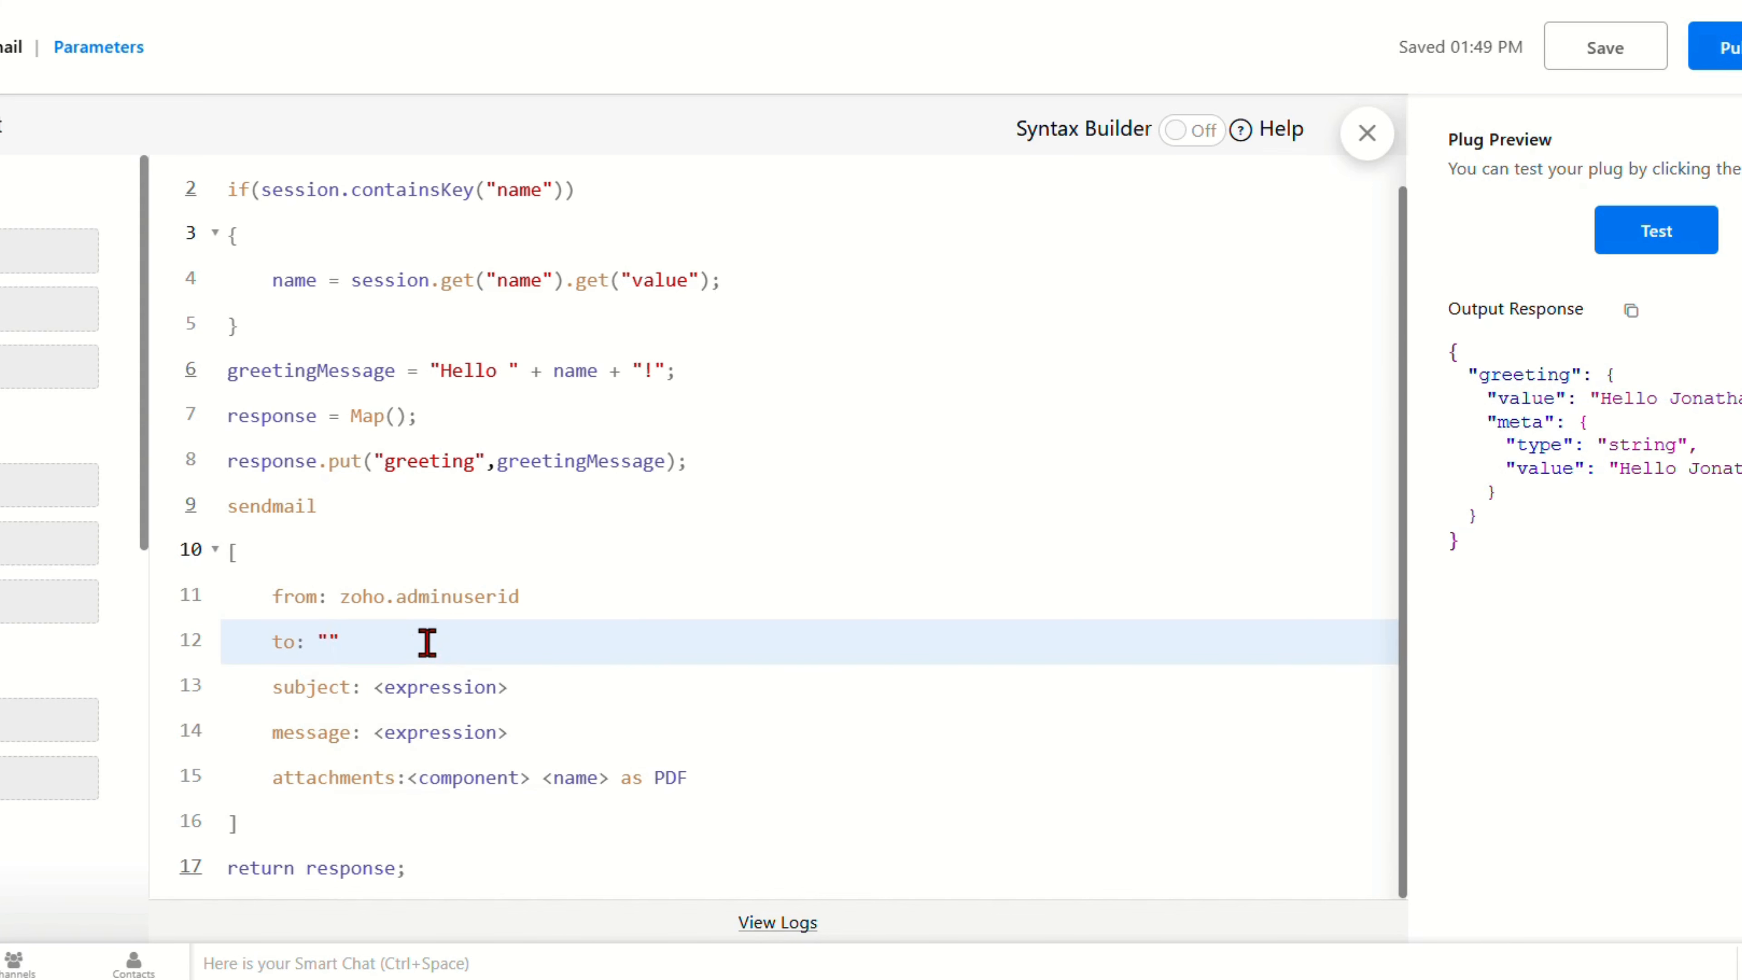
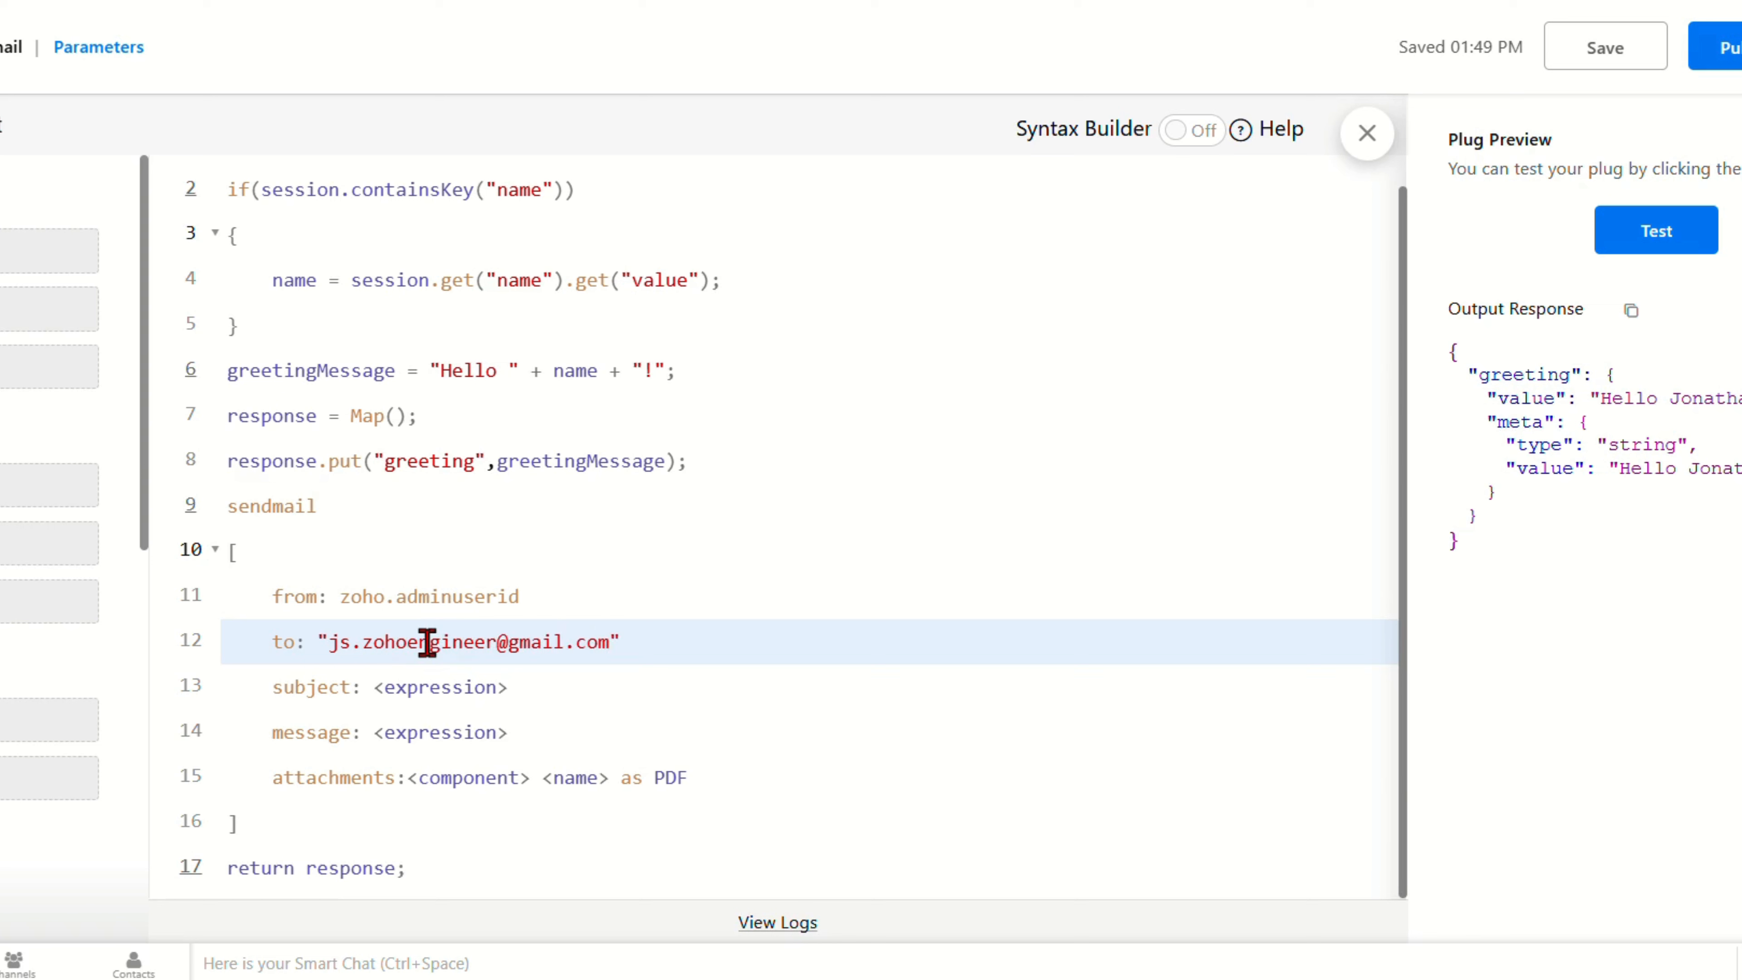
Step: Set the email subject to the name variable
{"action": "left_click", "coordinate": [419, 686]}
{"action": "type", "text": "\""}
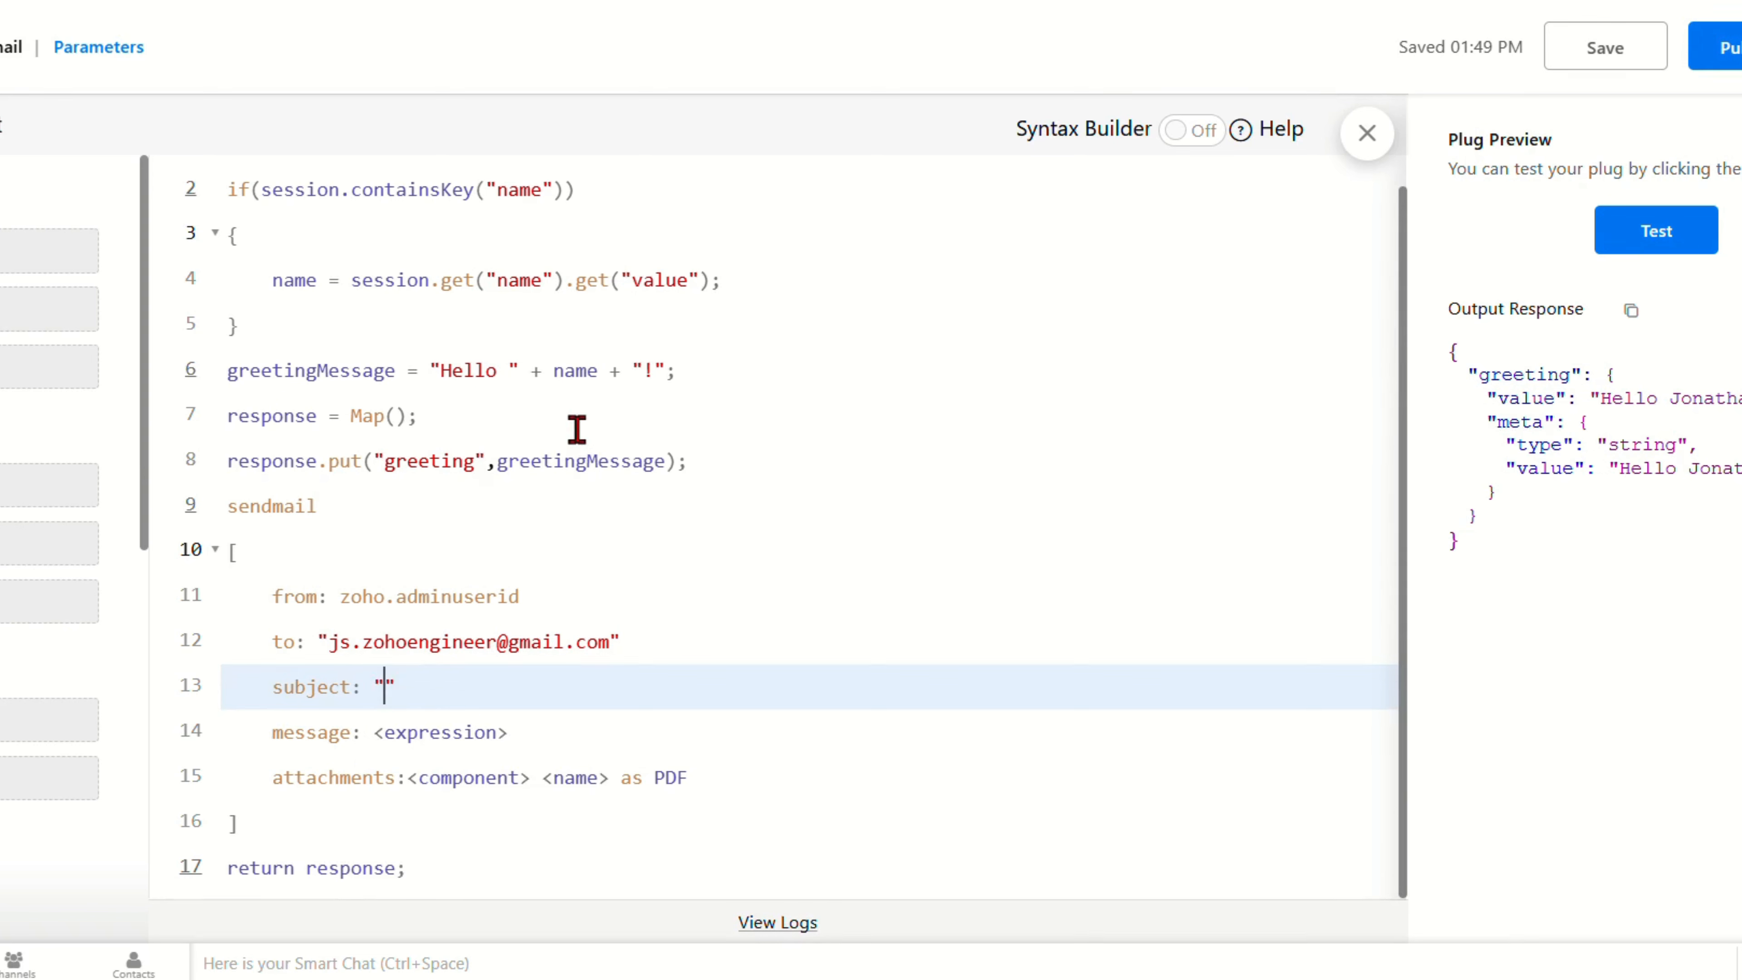
{"action": "left_click", "coordinate": [286, 280]}
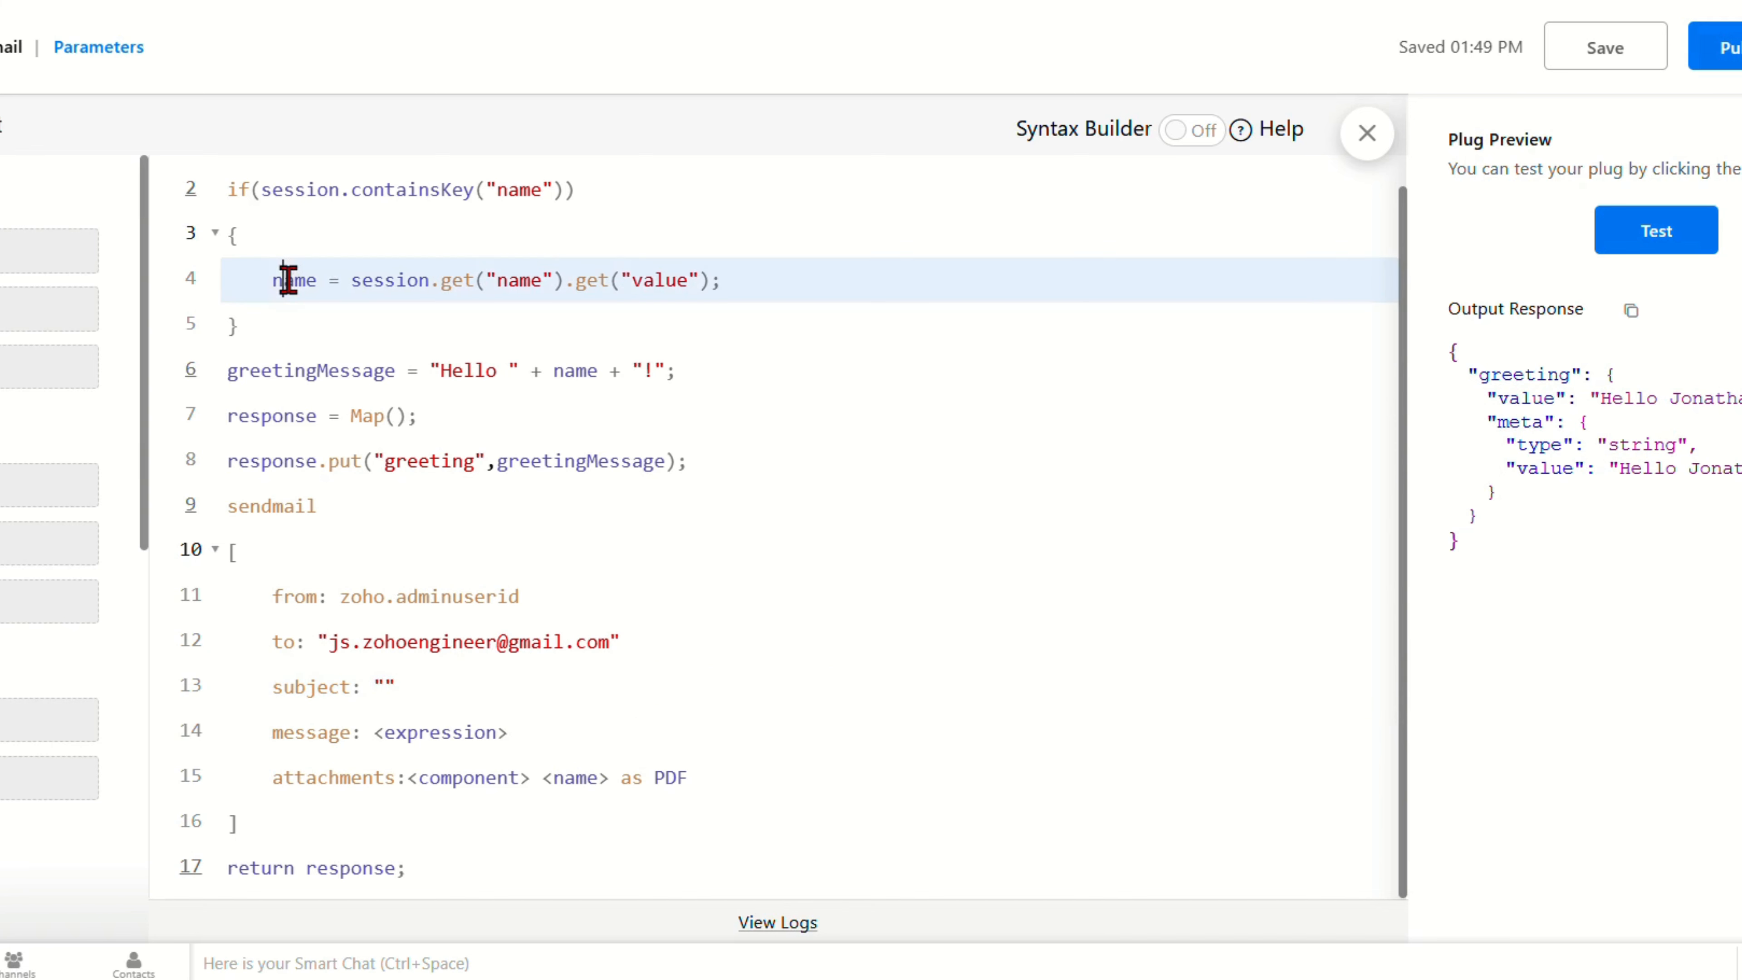
{"action": "double_click", "coordinate": [289, 280]}
{"action": "key", "text": "ctrl+c"}
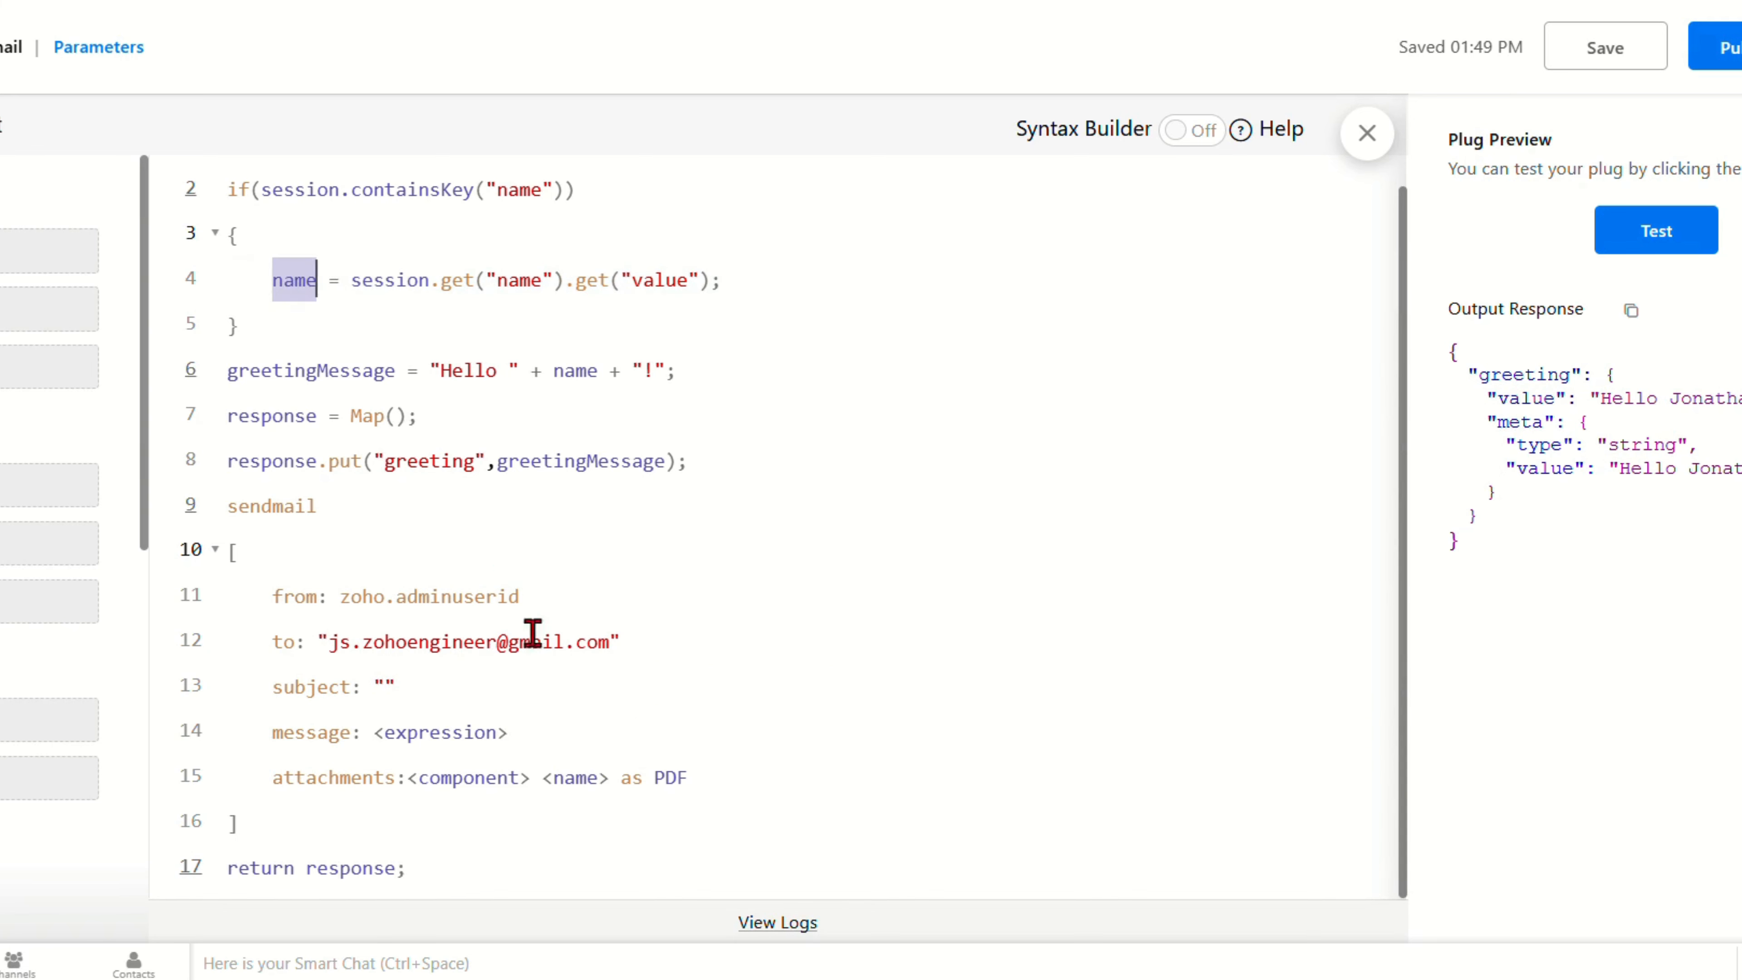
{"action": "left_click", "coordinate": [395, 683]}
{"action": "key", "text": "BackSpace"}
{"action": "key", "text": "BackSpace"}
{"action": "key", "text": "ctrl+v"}
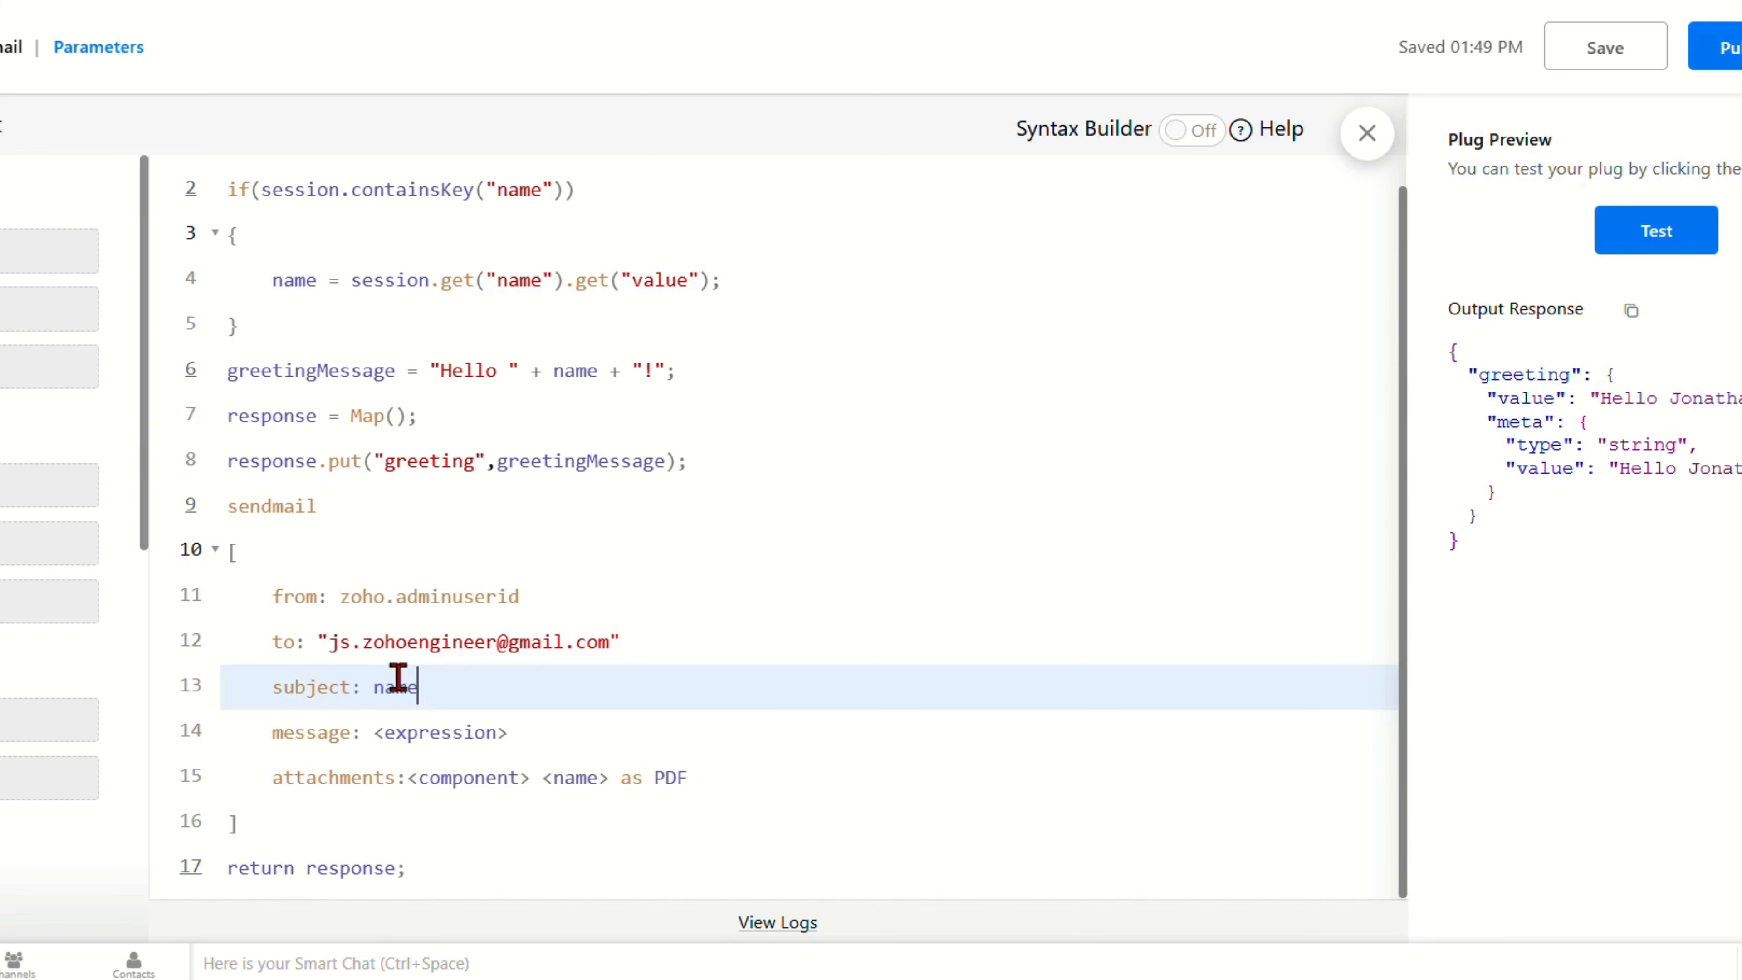
Step: Set the email message to greetingMessage and delete the attachments line
{"action": "double_click", "coordinate": [556, 457]}
{"action": "key", "text": "ctrl+c"}
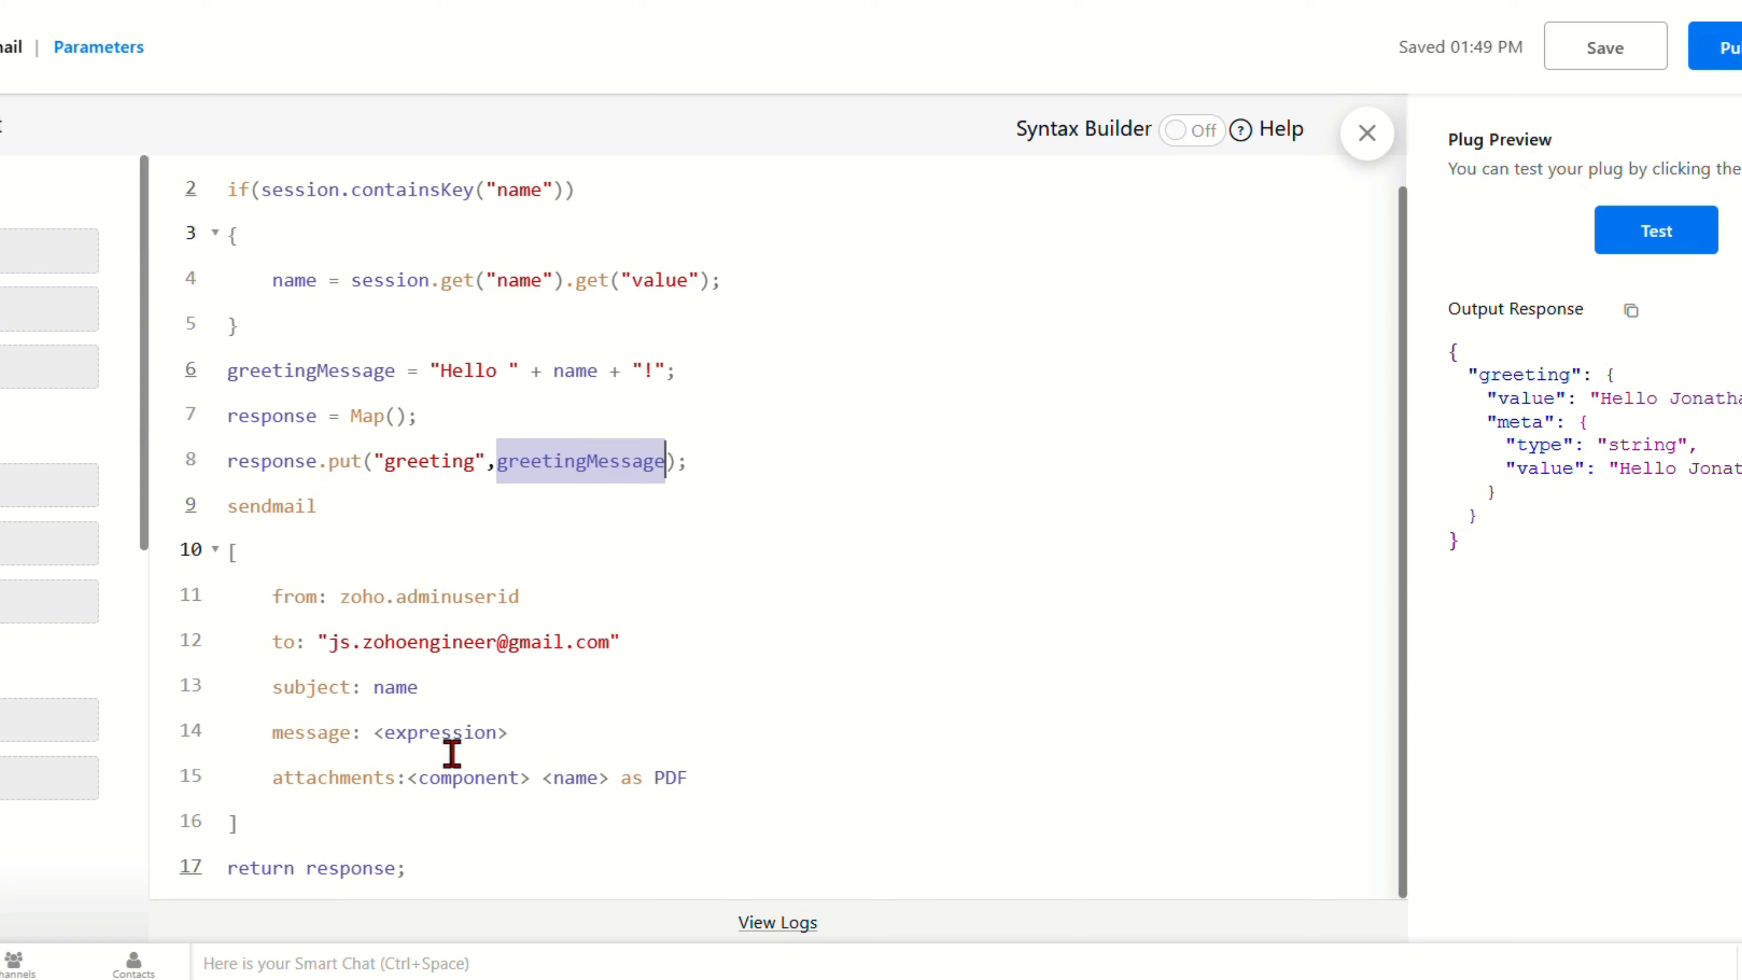
{"action": "left_click", "coordinate": [456, 736]}
{"action": "key", "text": "ctrl+v"}
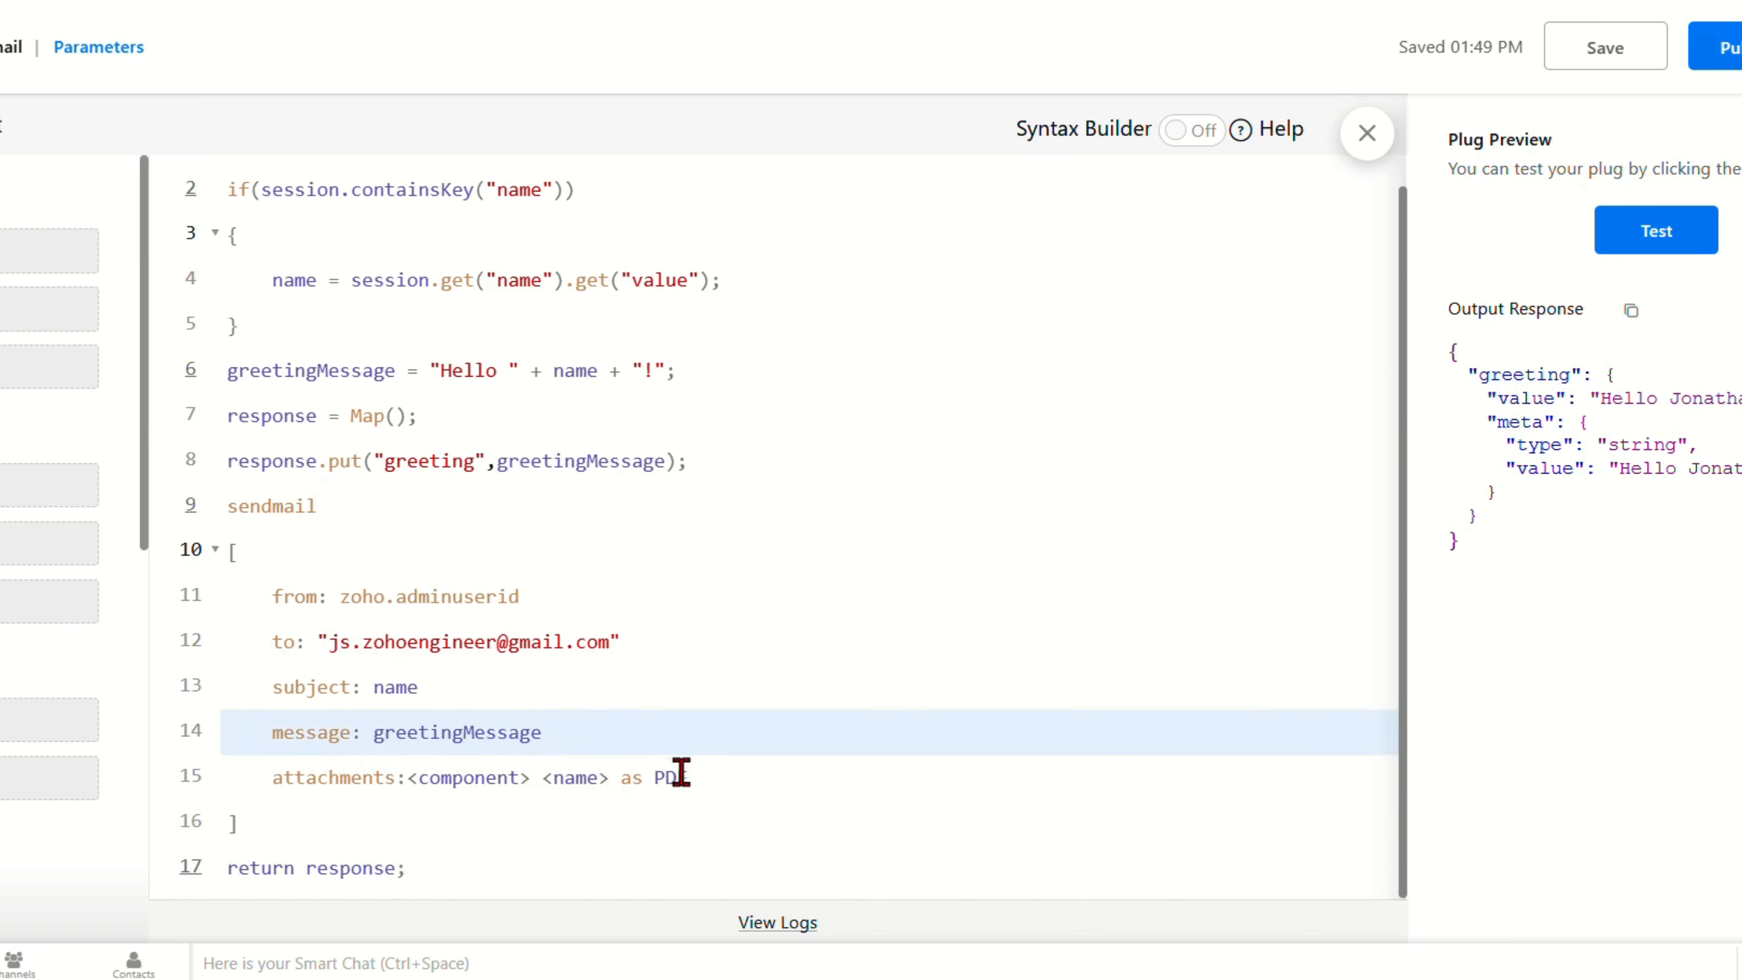
{"action": "left_click_drag", "start_coordinate": [691, 777], "coordinate": [135, 757]}
{"action": "key", "text": "BackSpace"}
{"action": "key", "text": "BackSpace"}
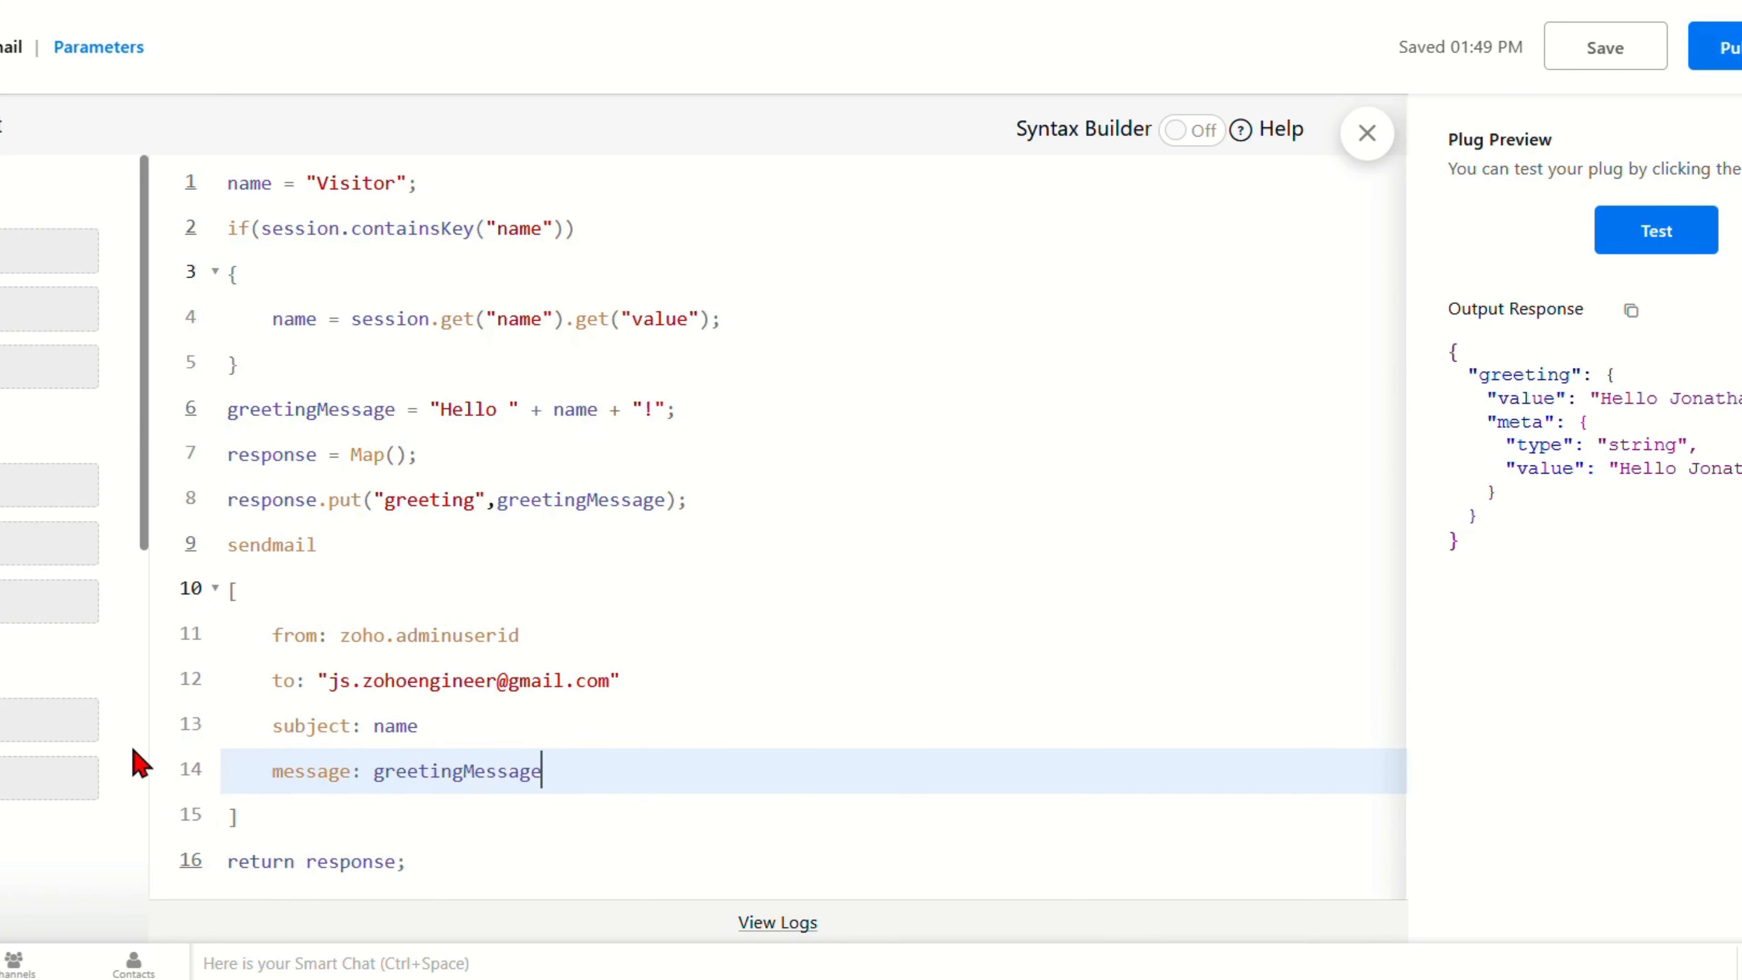
Step: Re-test the sendmail plug with a sample visitor name, then publish it
{"action": "left_click", "coordinate": [1622, 243]}
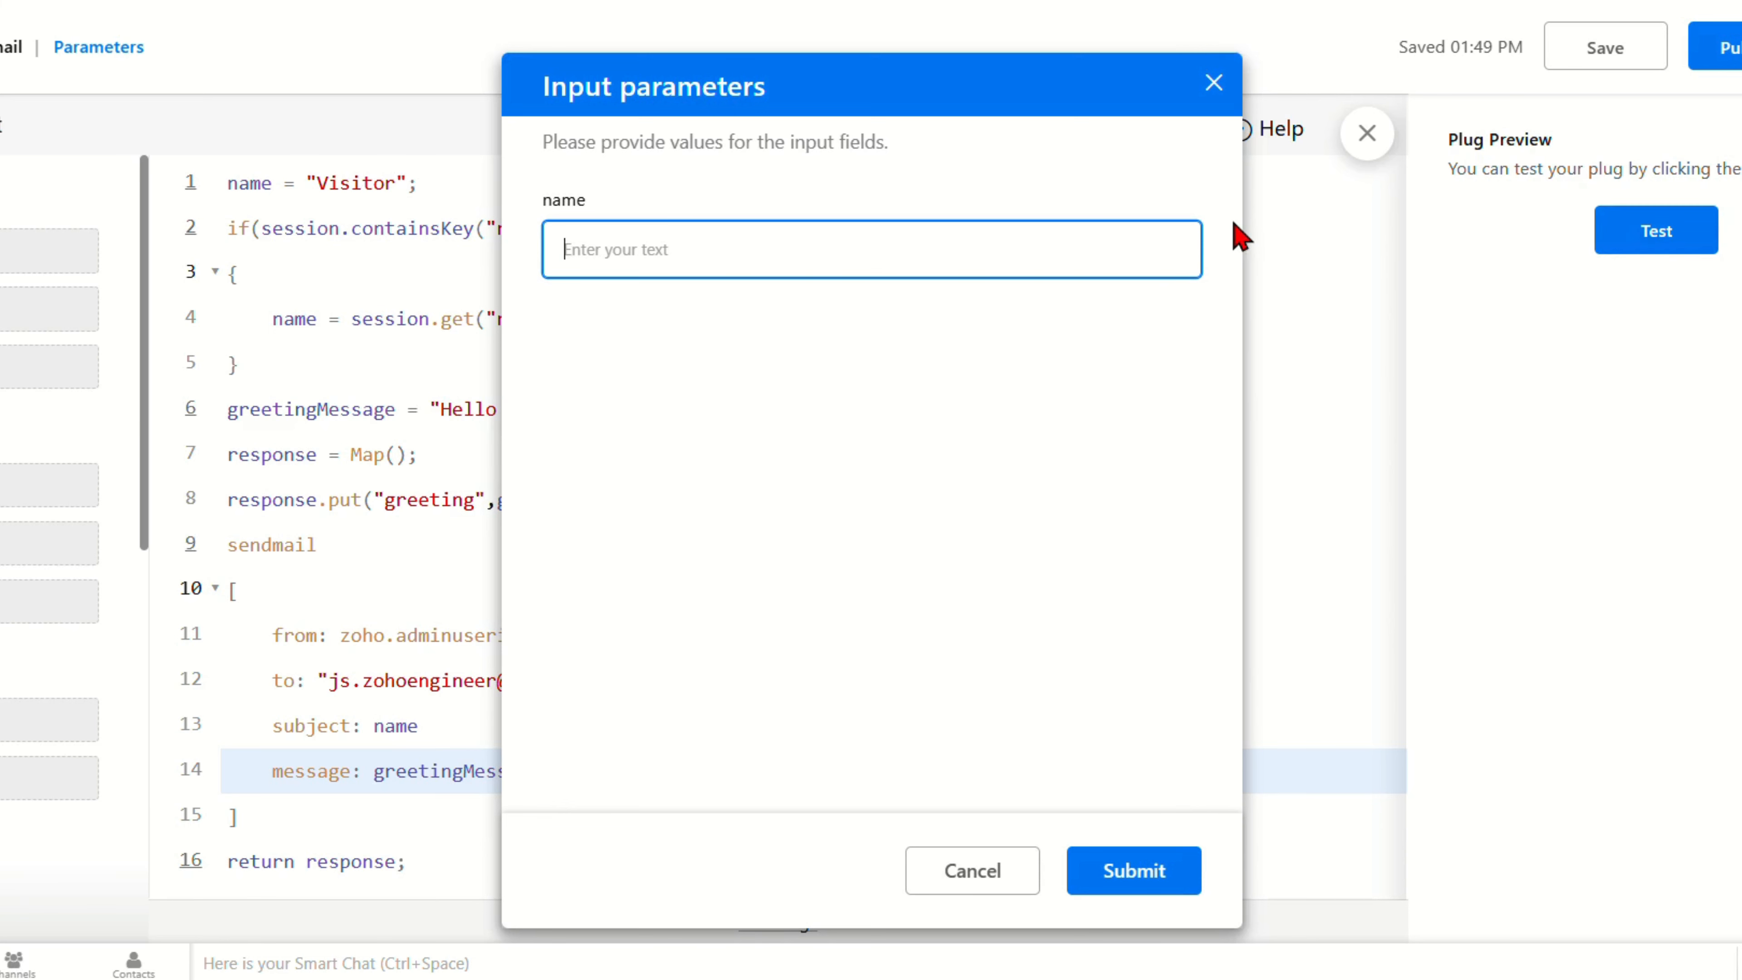
{"action": "type", "text": "Jonathan"}
{"action": "left_click", "coordinate": [1152, 873]}
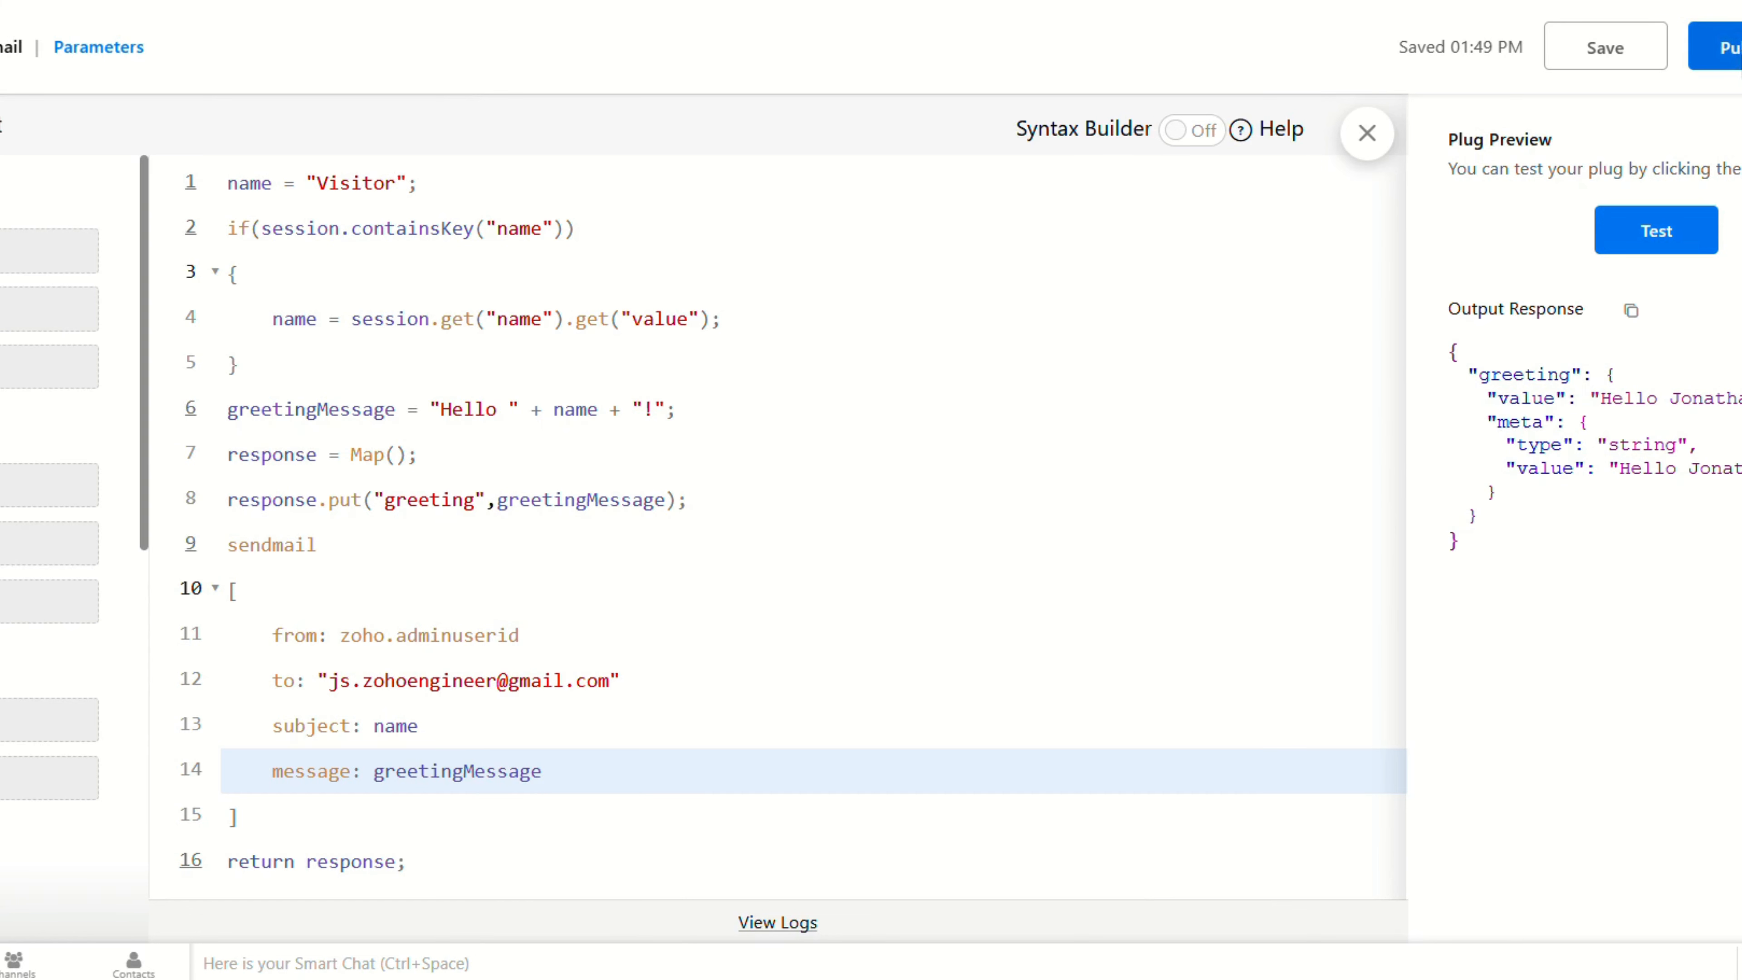
{"action": "left_click", "coordinate": [1739, 54]}
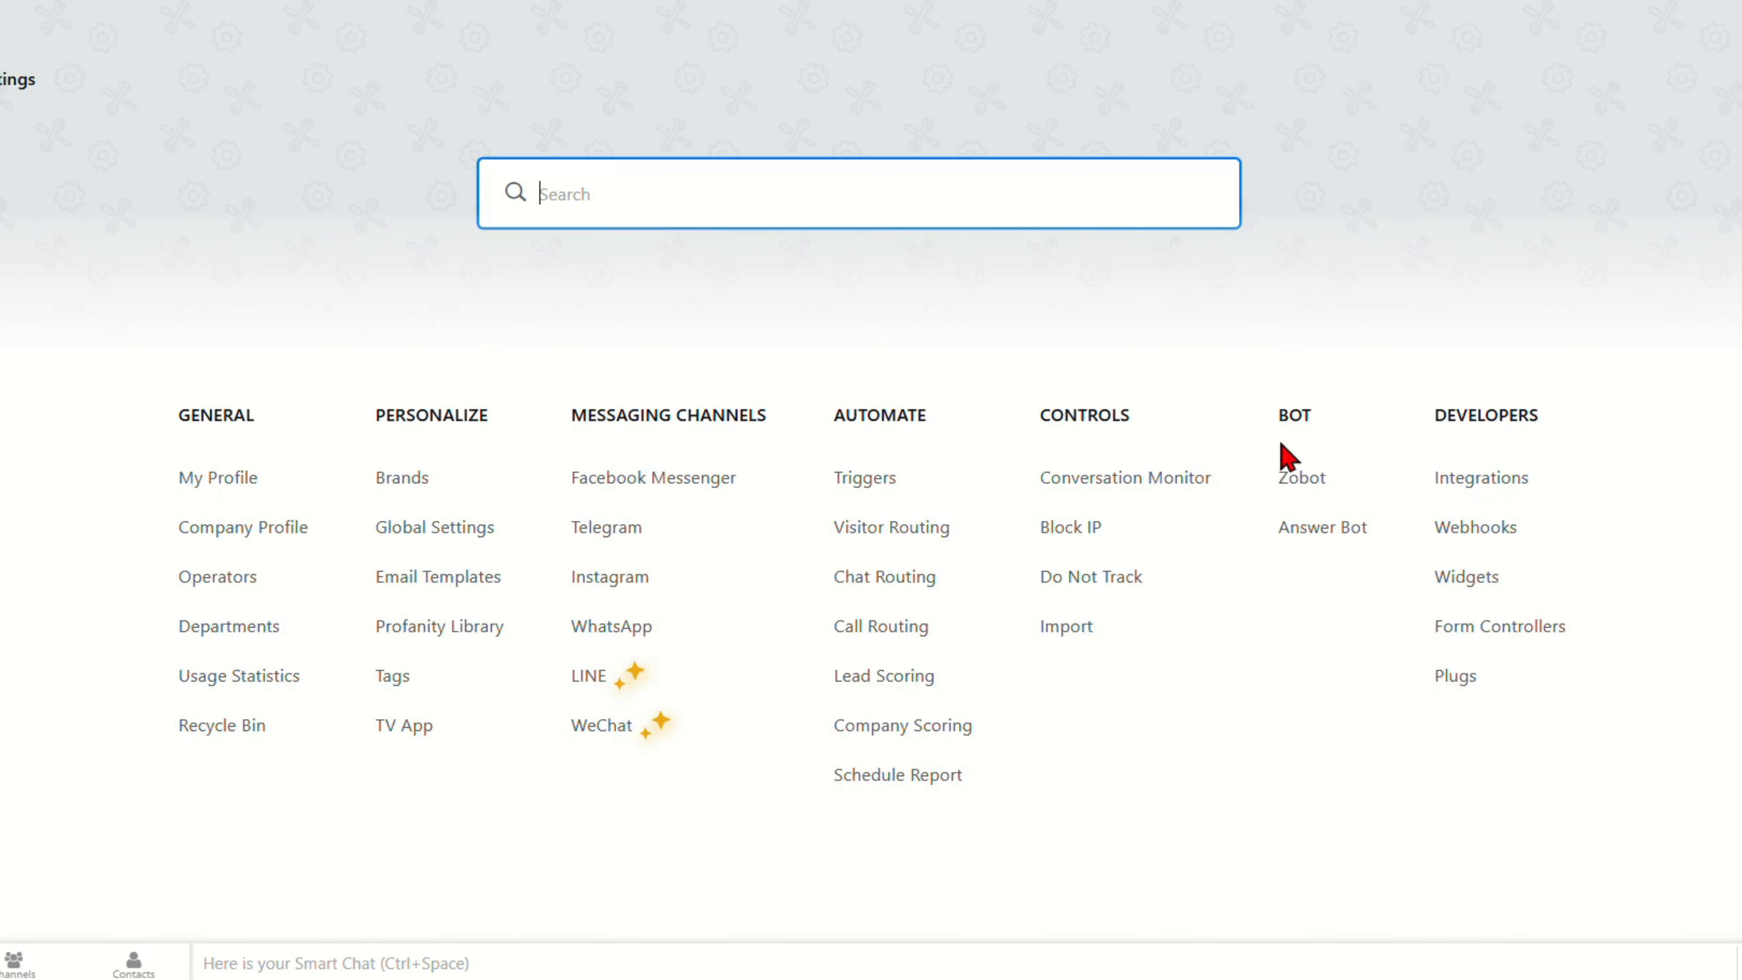
Step: Return to the My Zobot flow builder and bring the Rule 1 branch into view
{"action": "left_click", "coordinate": [1298, 477]}
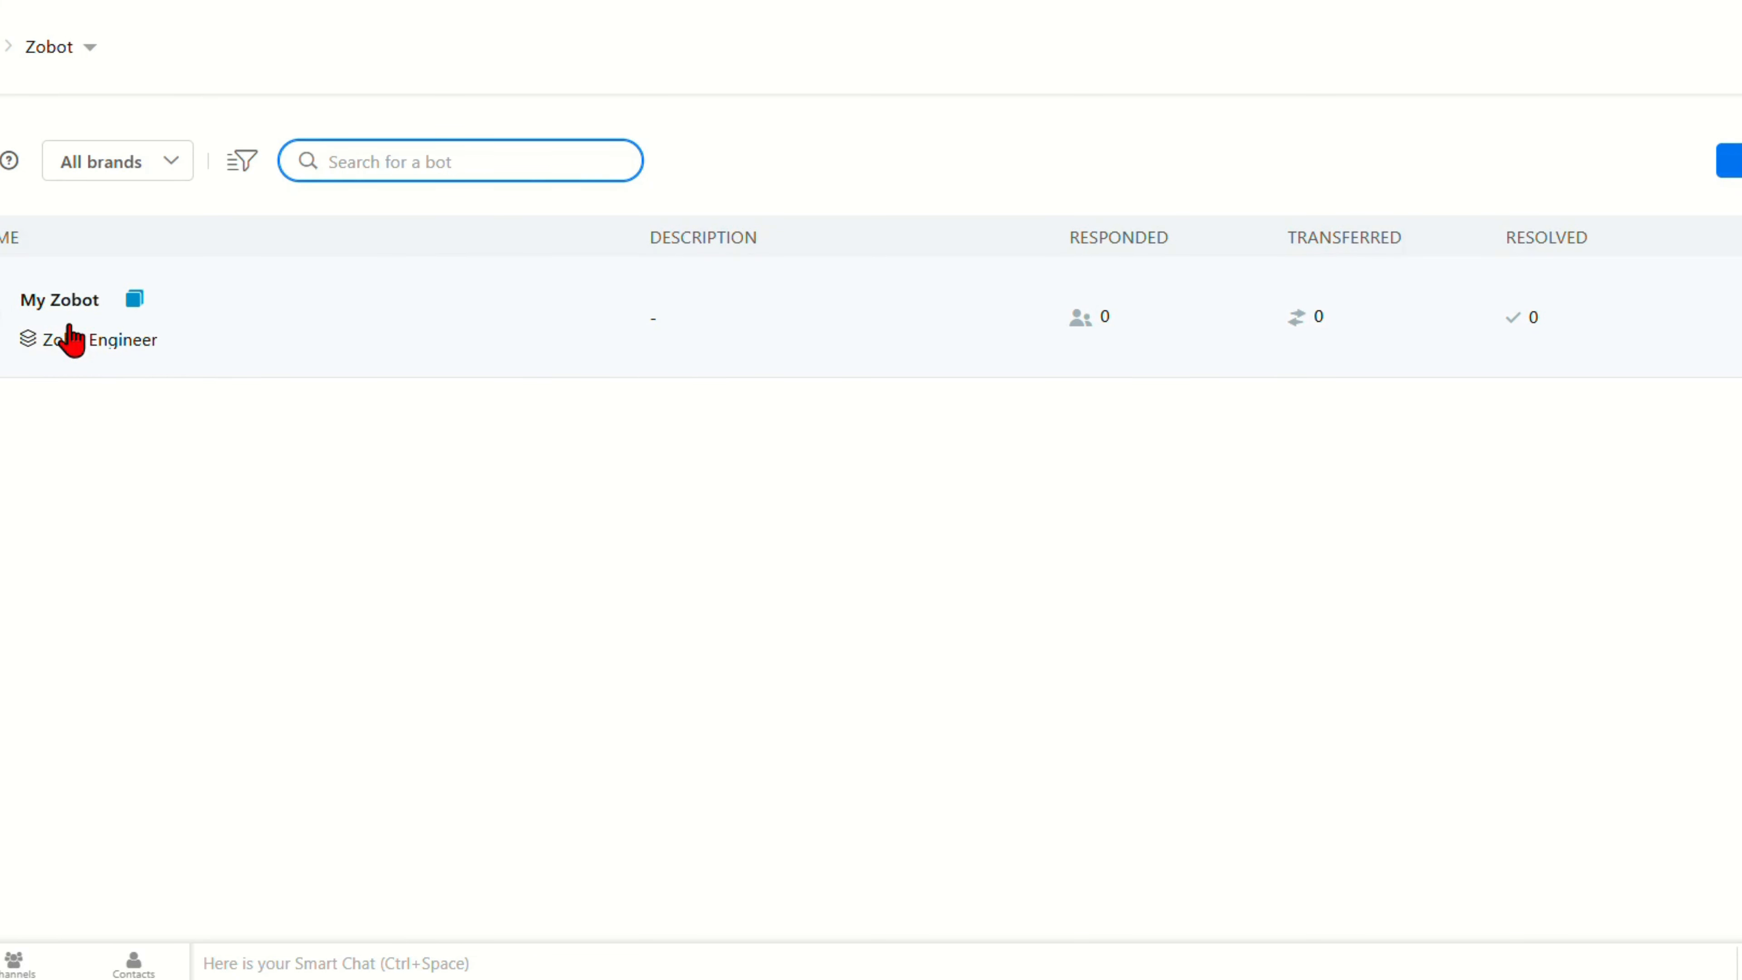
{"action": "left_click", "coordinate": [74, 302]}
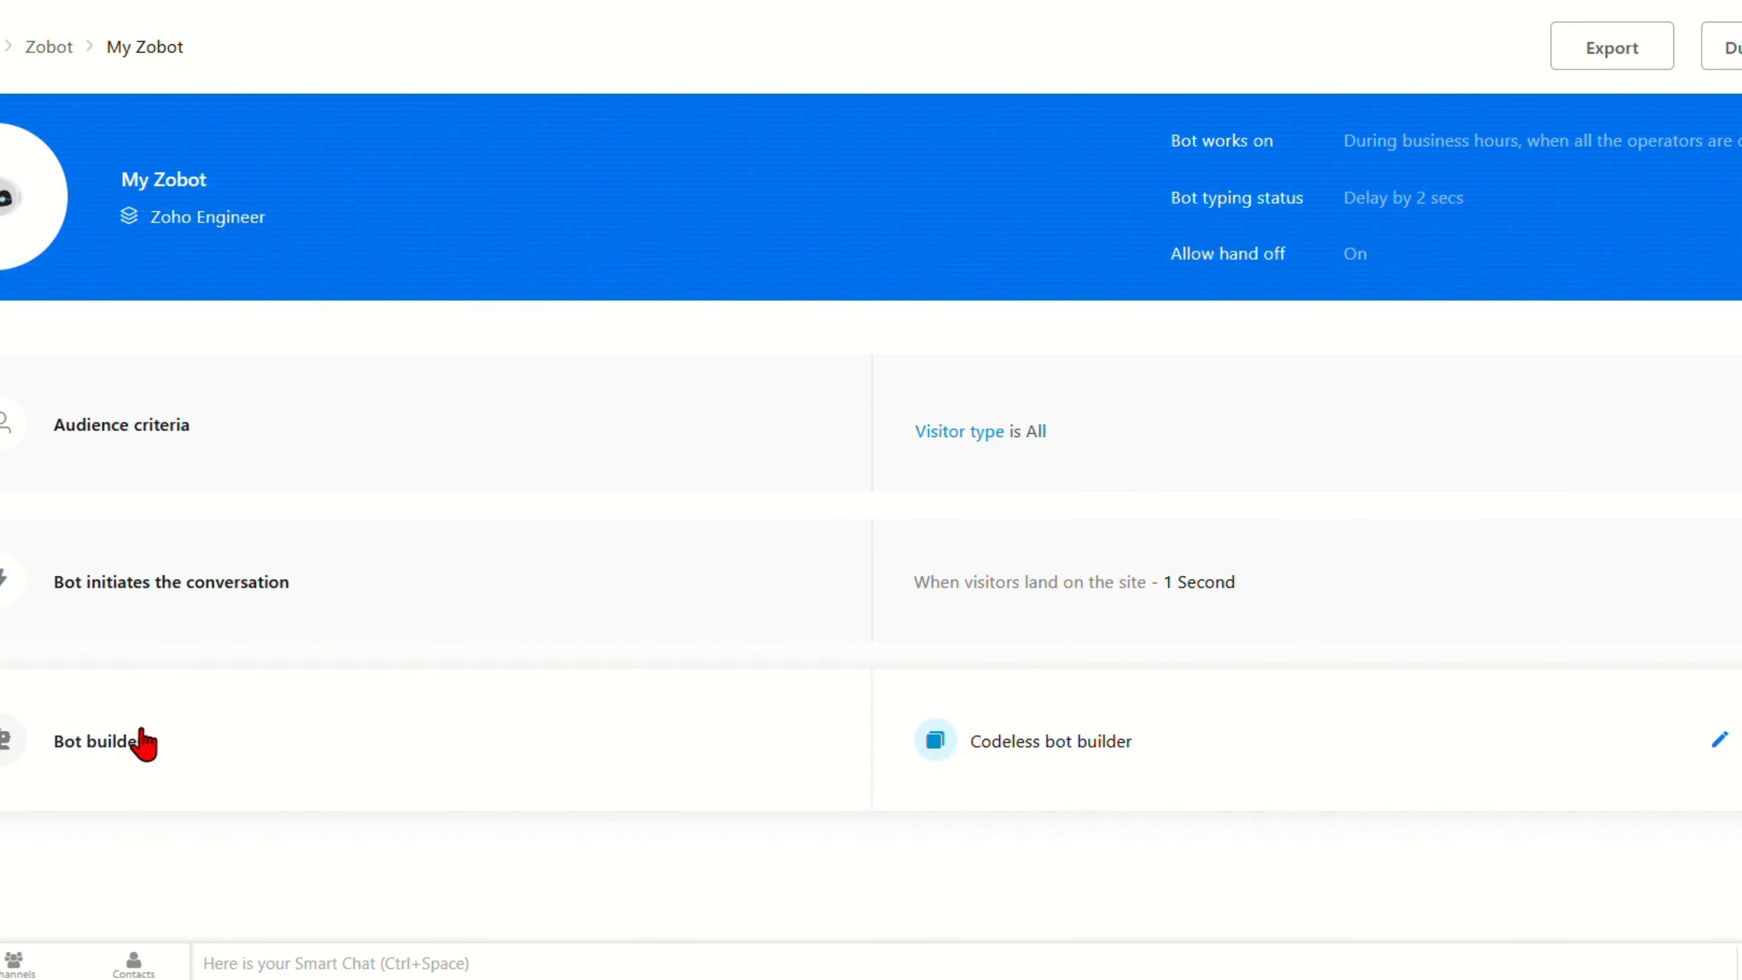
{"action": "left_click", "coordinate": [143, 743]}
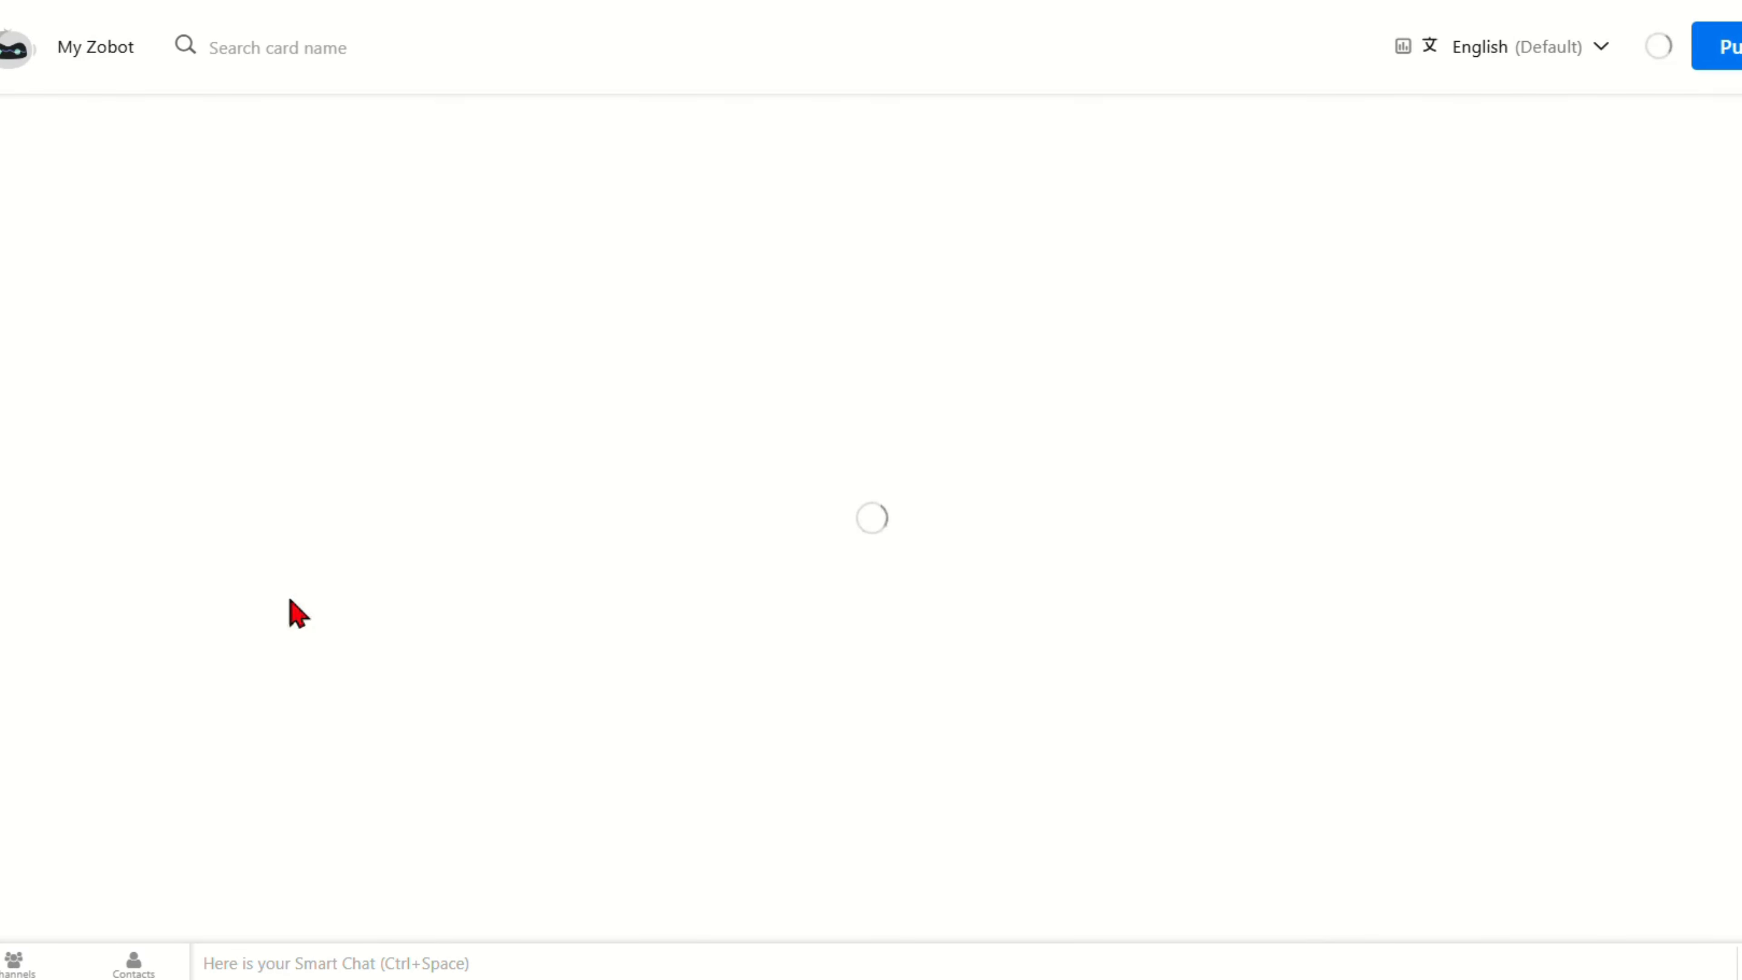
{"action": "scroll", "coordinate": [1139, 420], "scroll_direction": "right", "scroll_amount": 9}
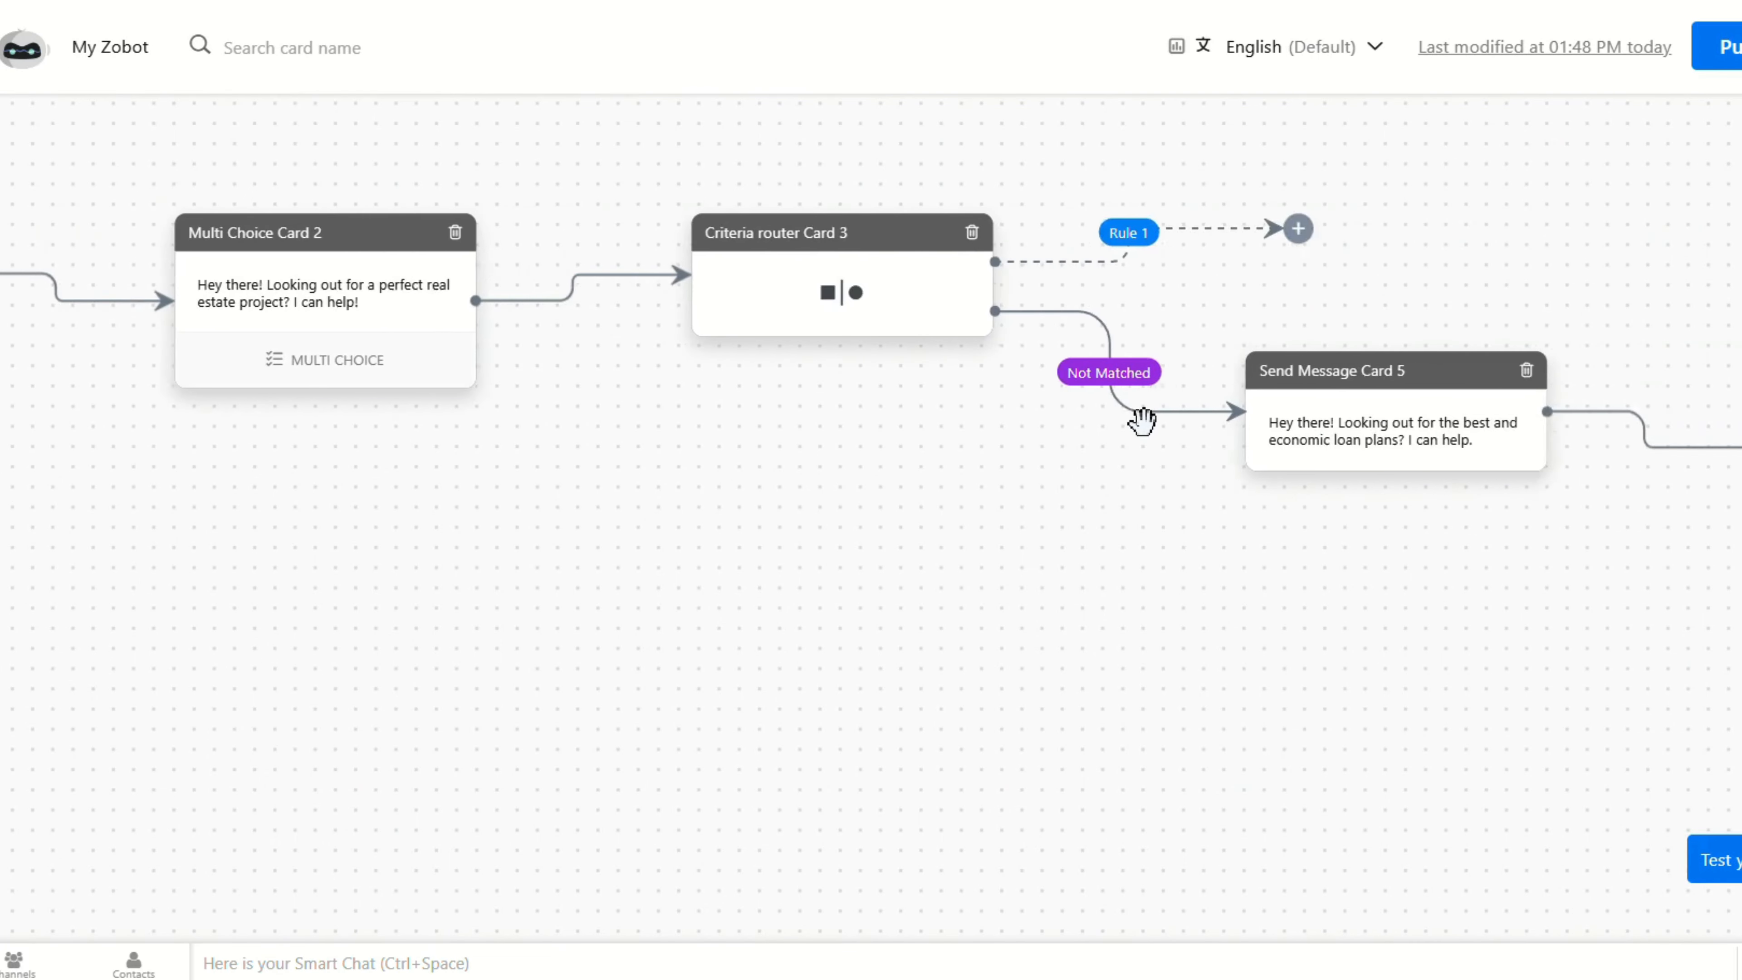
{"action": "scroll", "coordinate": [1144, 439], "scroll_direction": "right", "scroll_amount": 1}
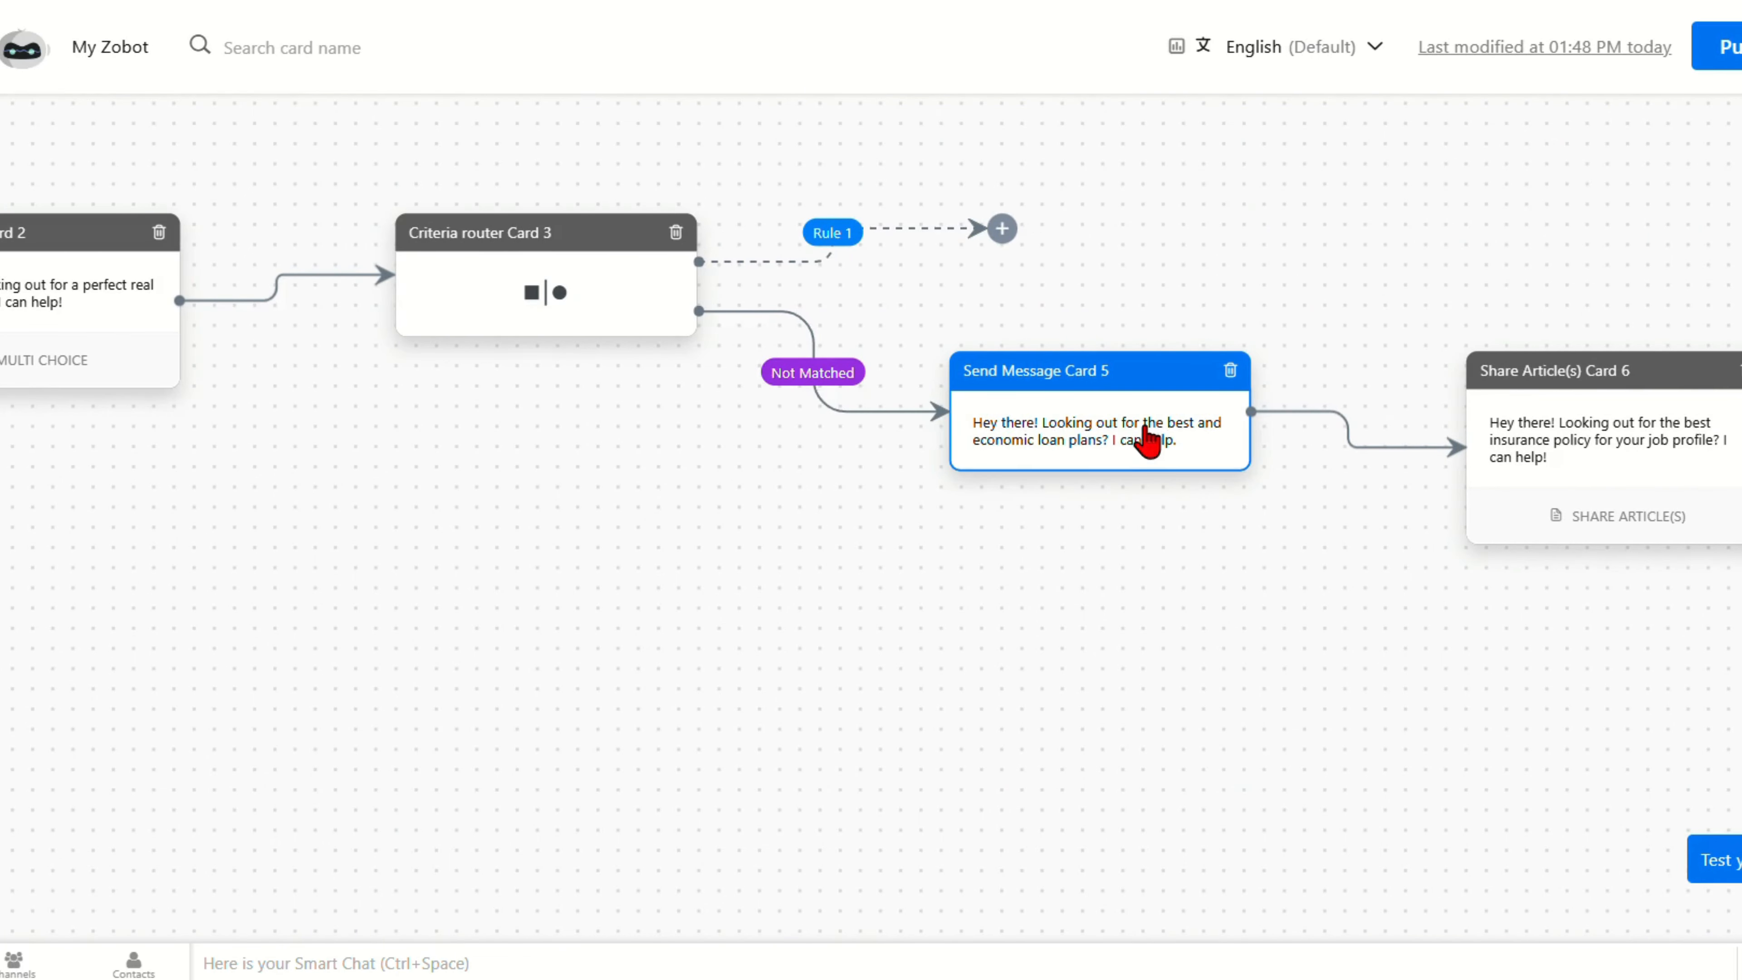
{"action": "scroll", "coordinate": [1144, 439], "scroll_direction": "right", "scroll_amount": 1}
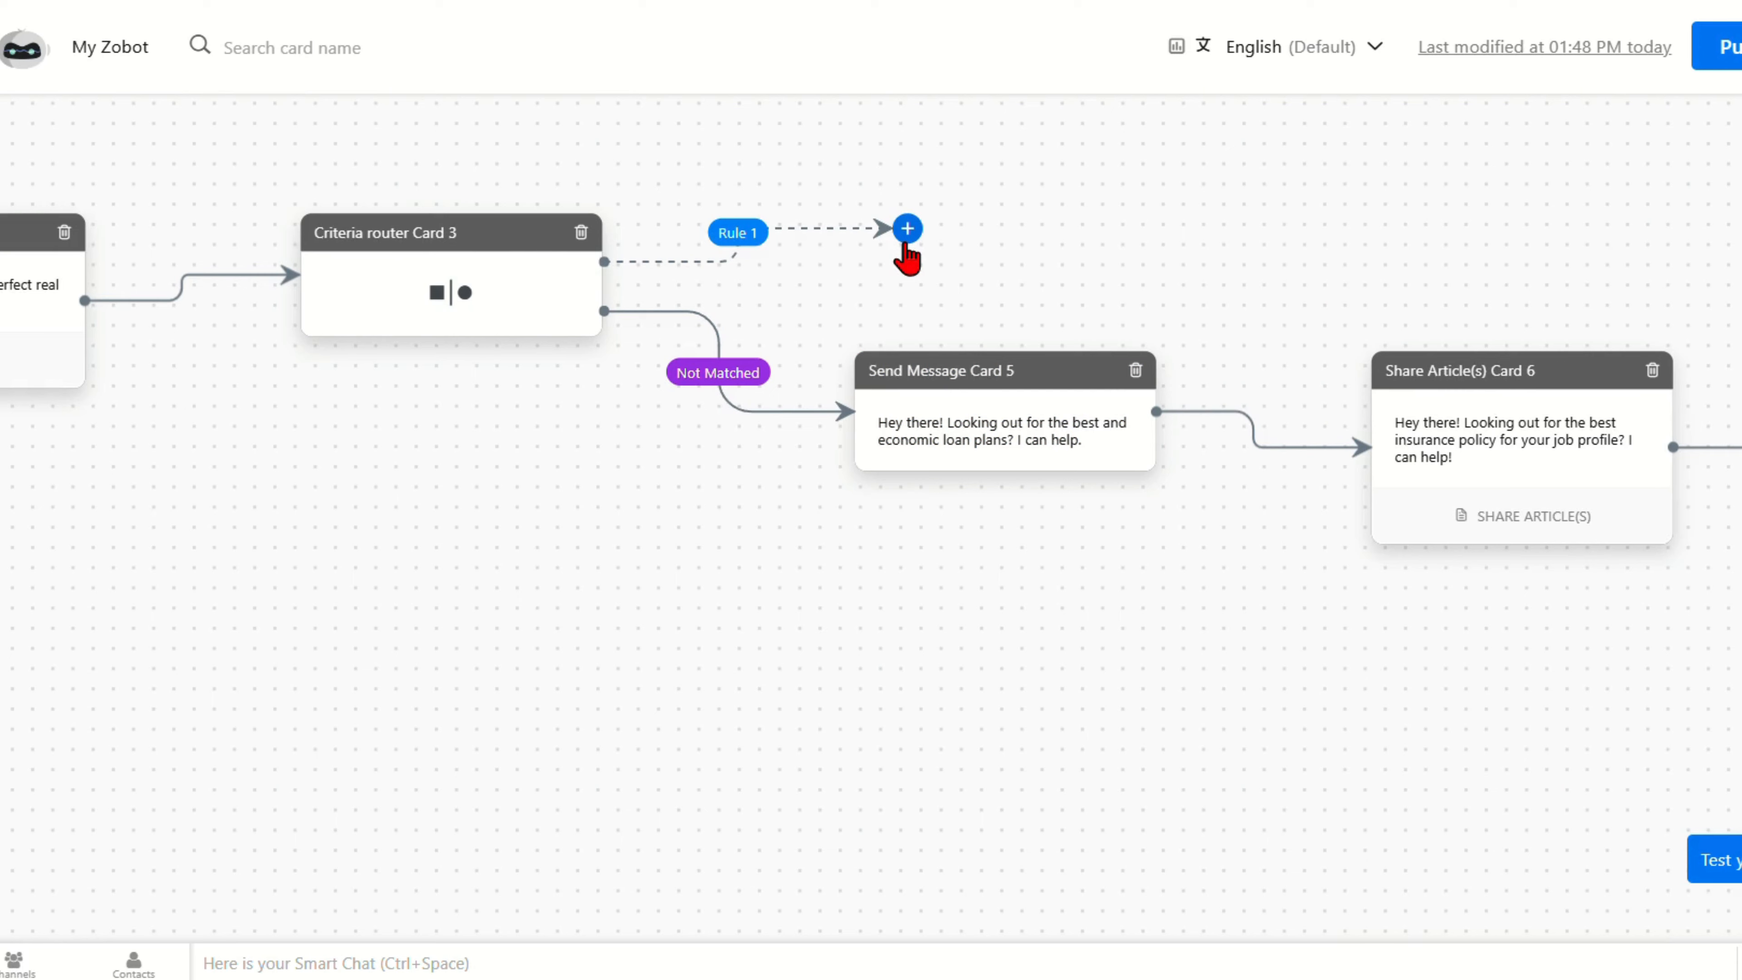
Step: Add a Plugs action card at the end of the Rule 1 branch
{"action": "left_click", "coordinate": [907, 229]}
{"action": "scroll", "coordinate": [1516, 615], "scroll_direction": "down", "scroll_amount": 5}
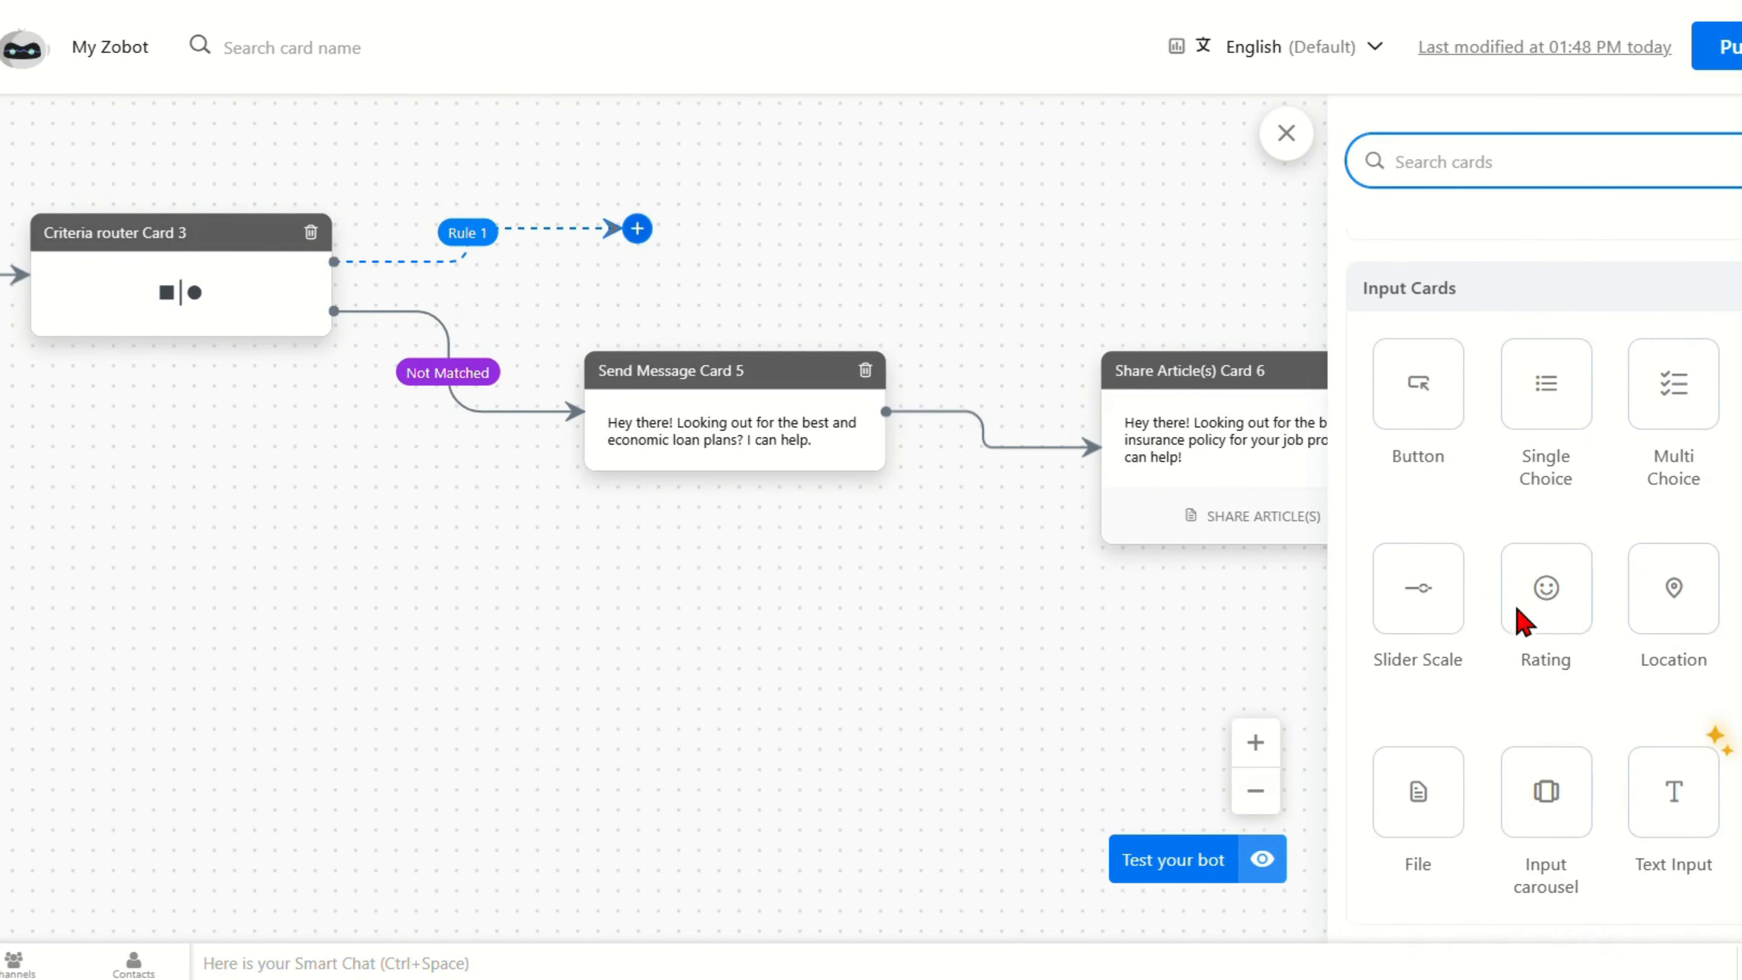
{"action": "scroll", "coordinate": [1517, 606], "scroll_direction": "down", "scroll_amount": 2}
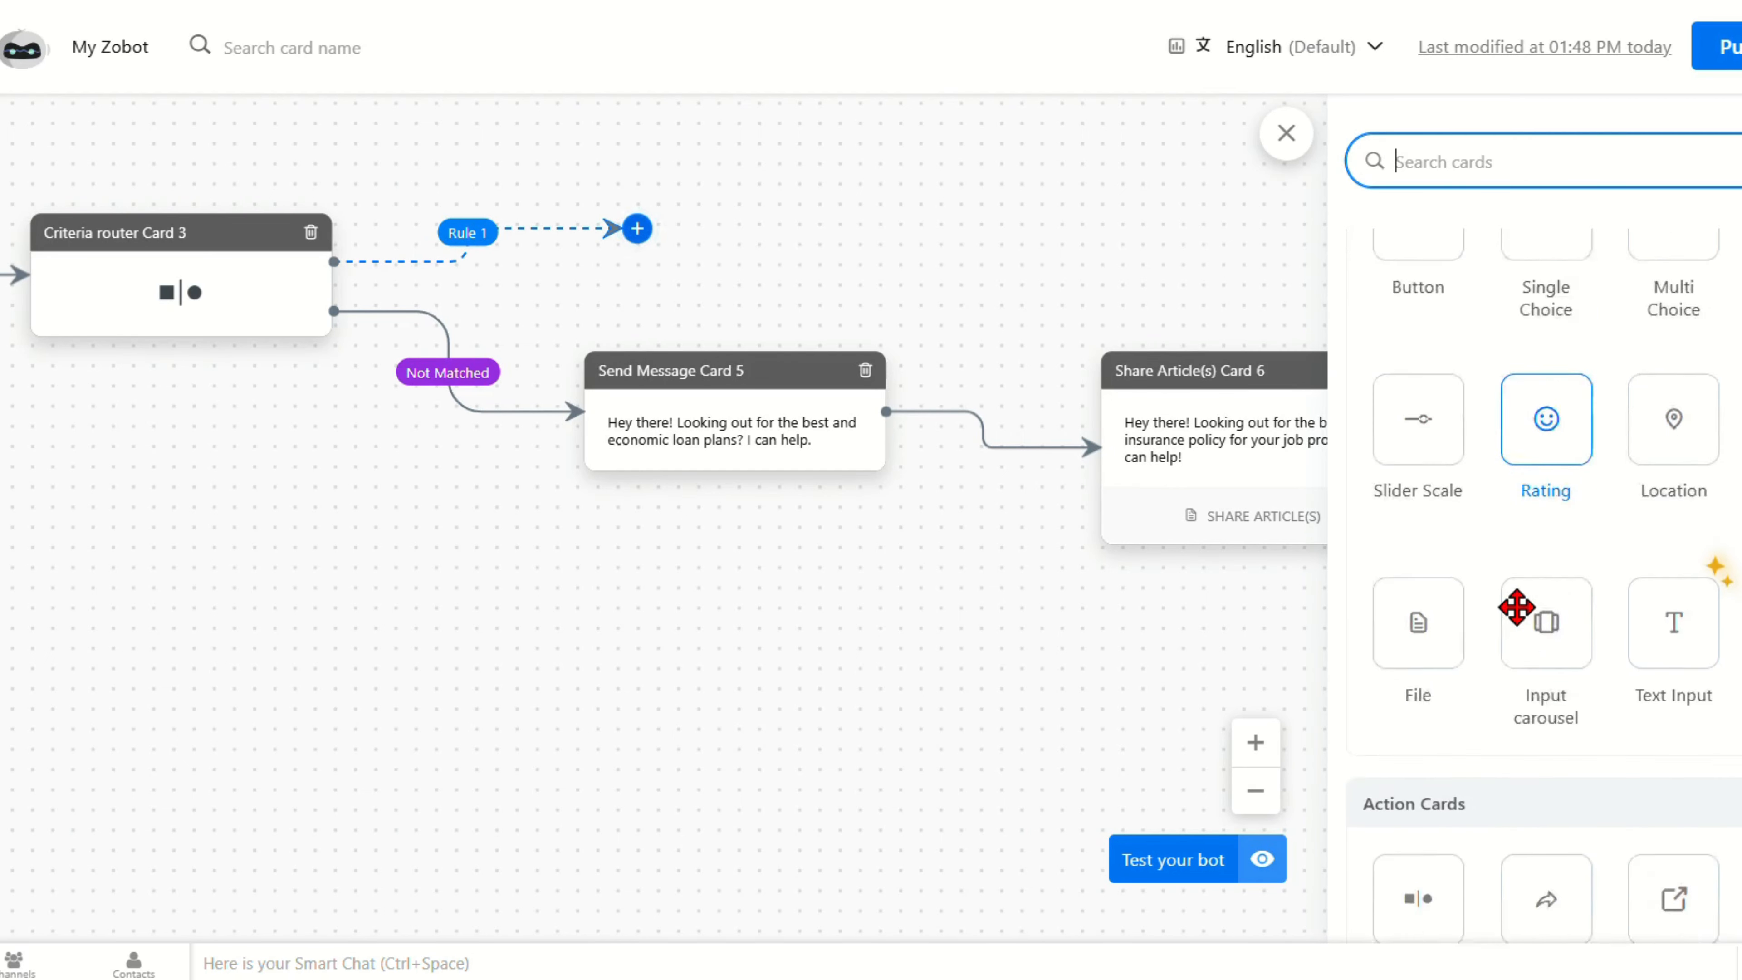
{"action": "scroll", "coordinate": [1517, 606], "scroll_direction": "down", "scroll_amount": 5}
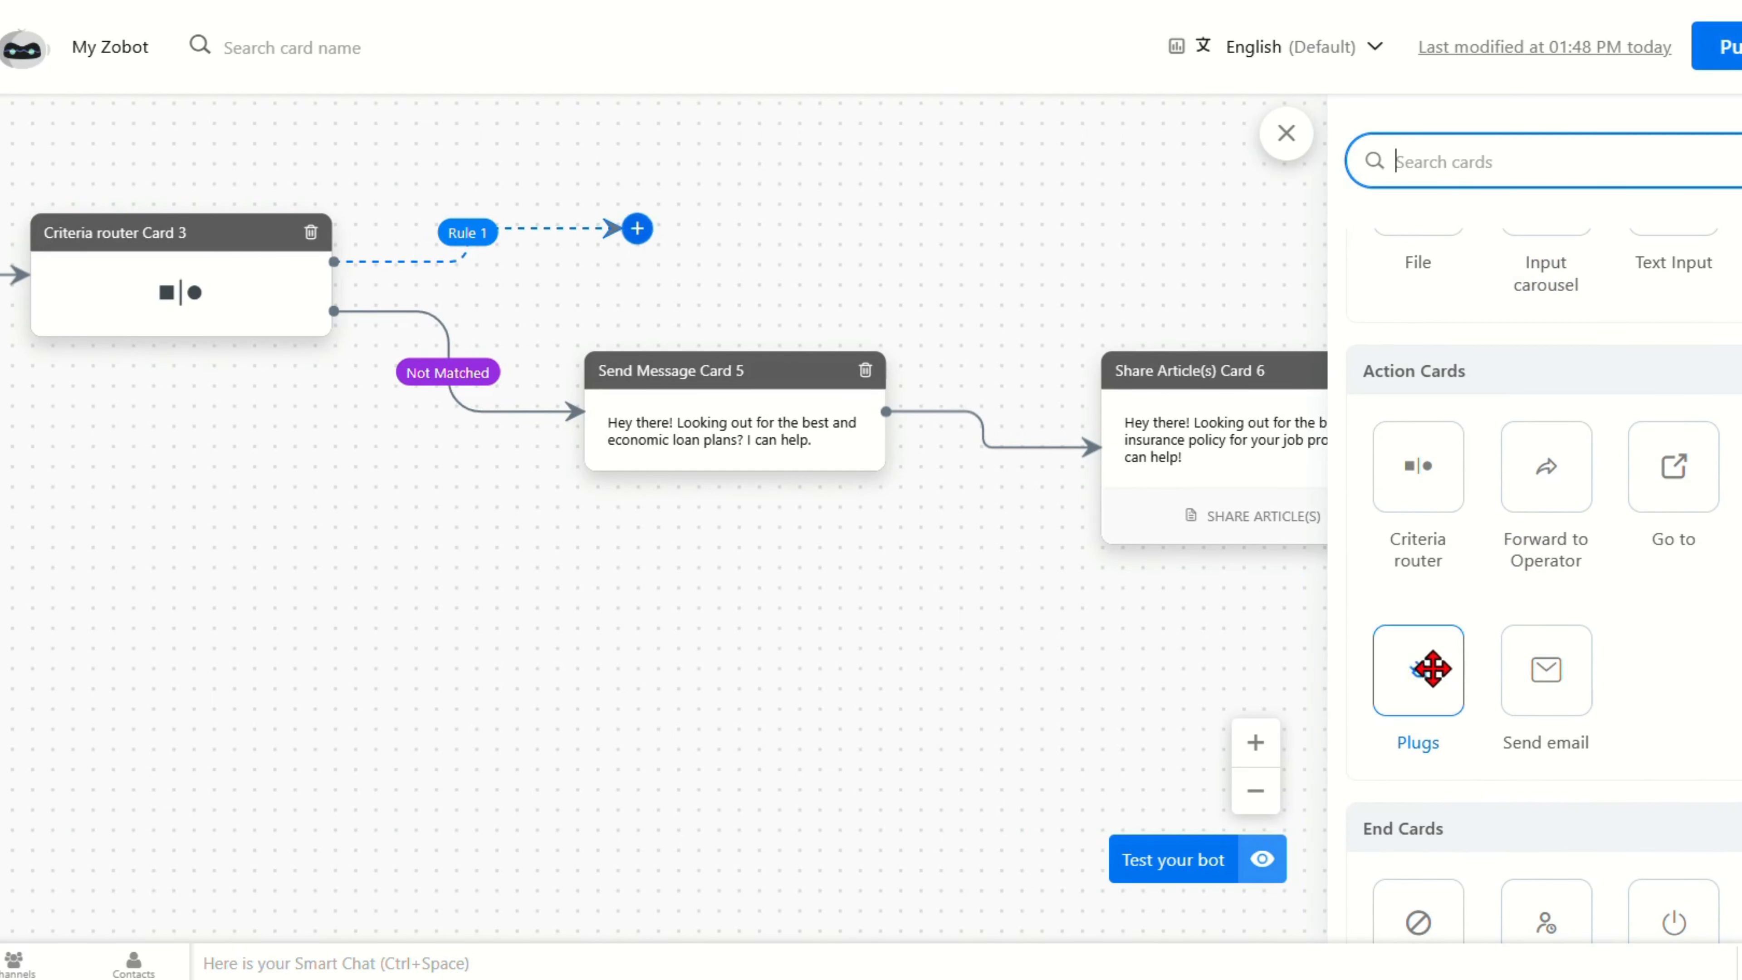
{"action": "left_click_drag", "start_coordinate": [1433, 668], "coordinate": [824, 284]}
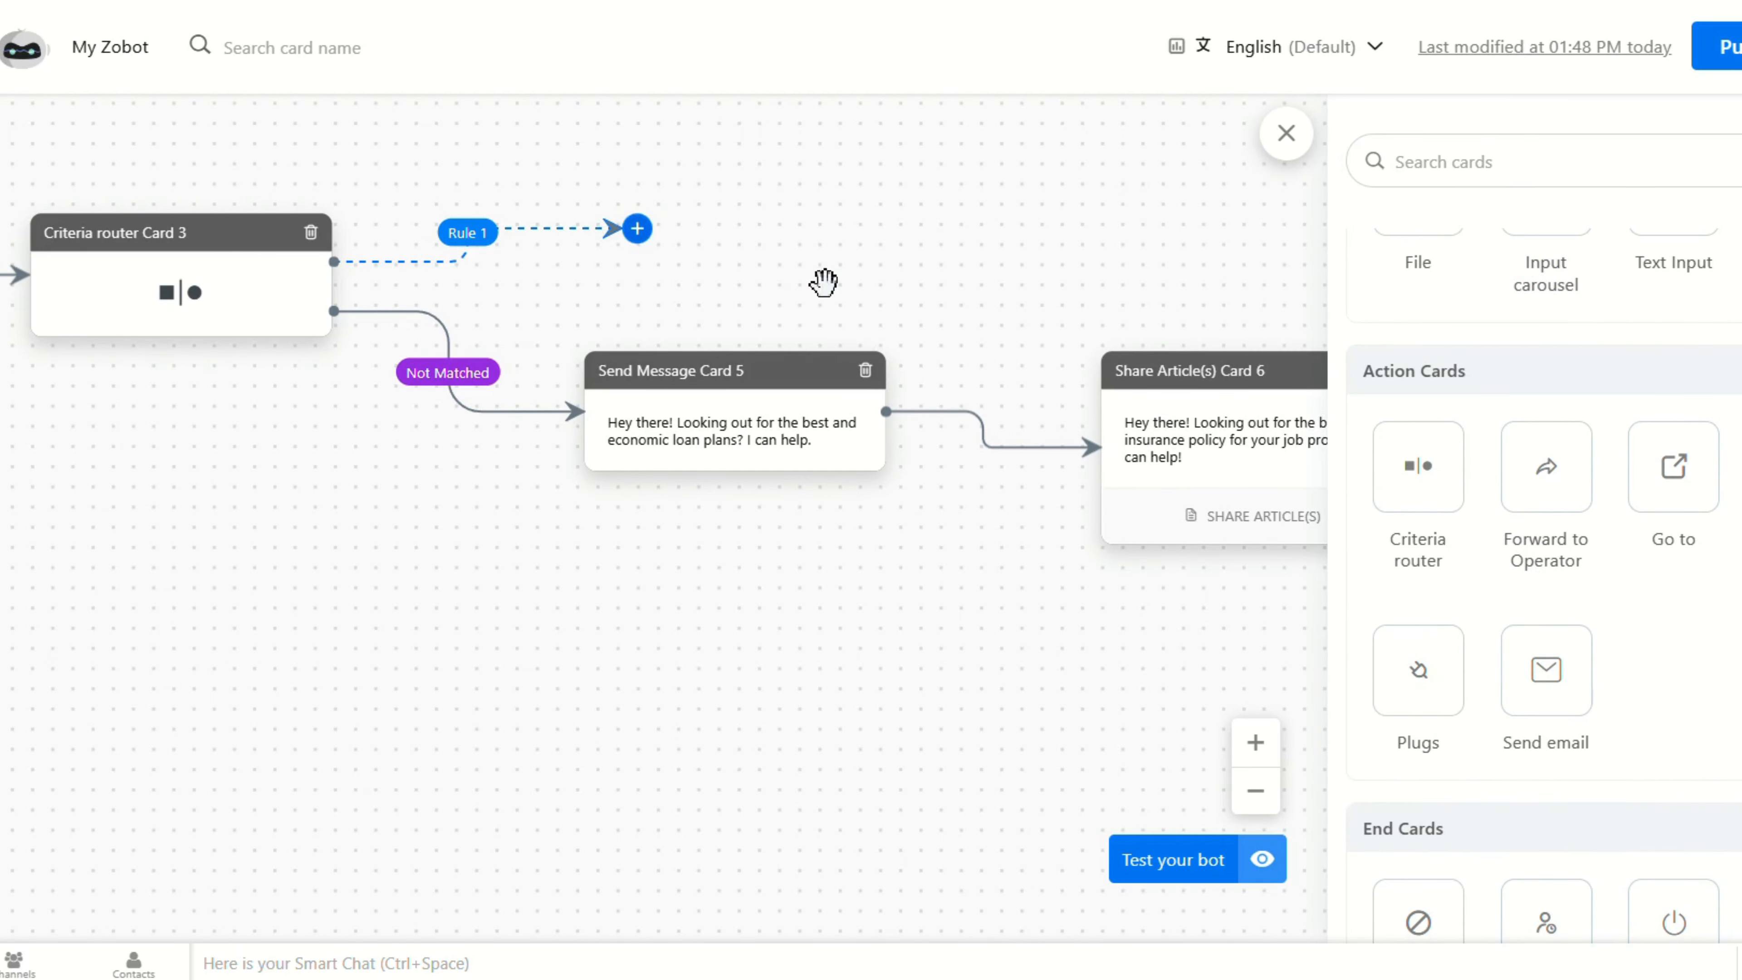
{"action": "left_click", "coordinate": [1409, 653]}
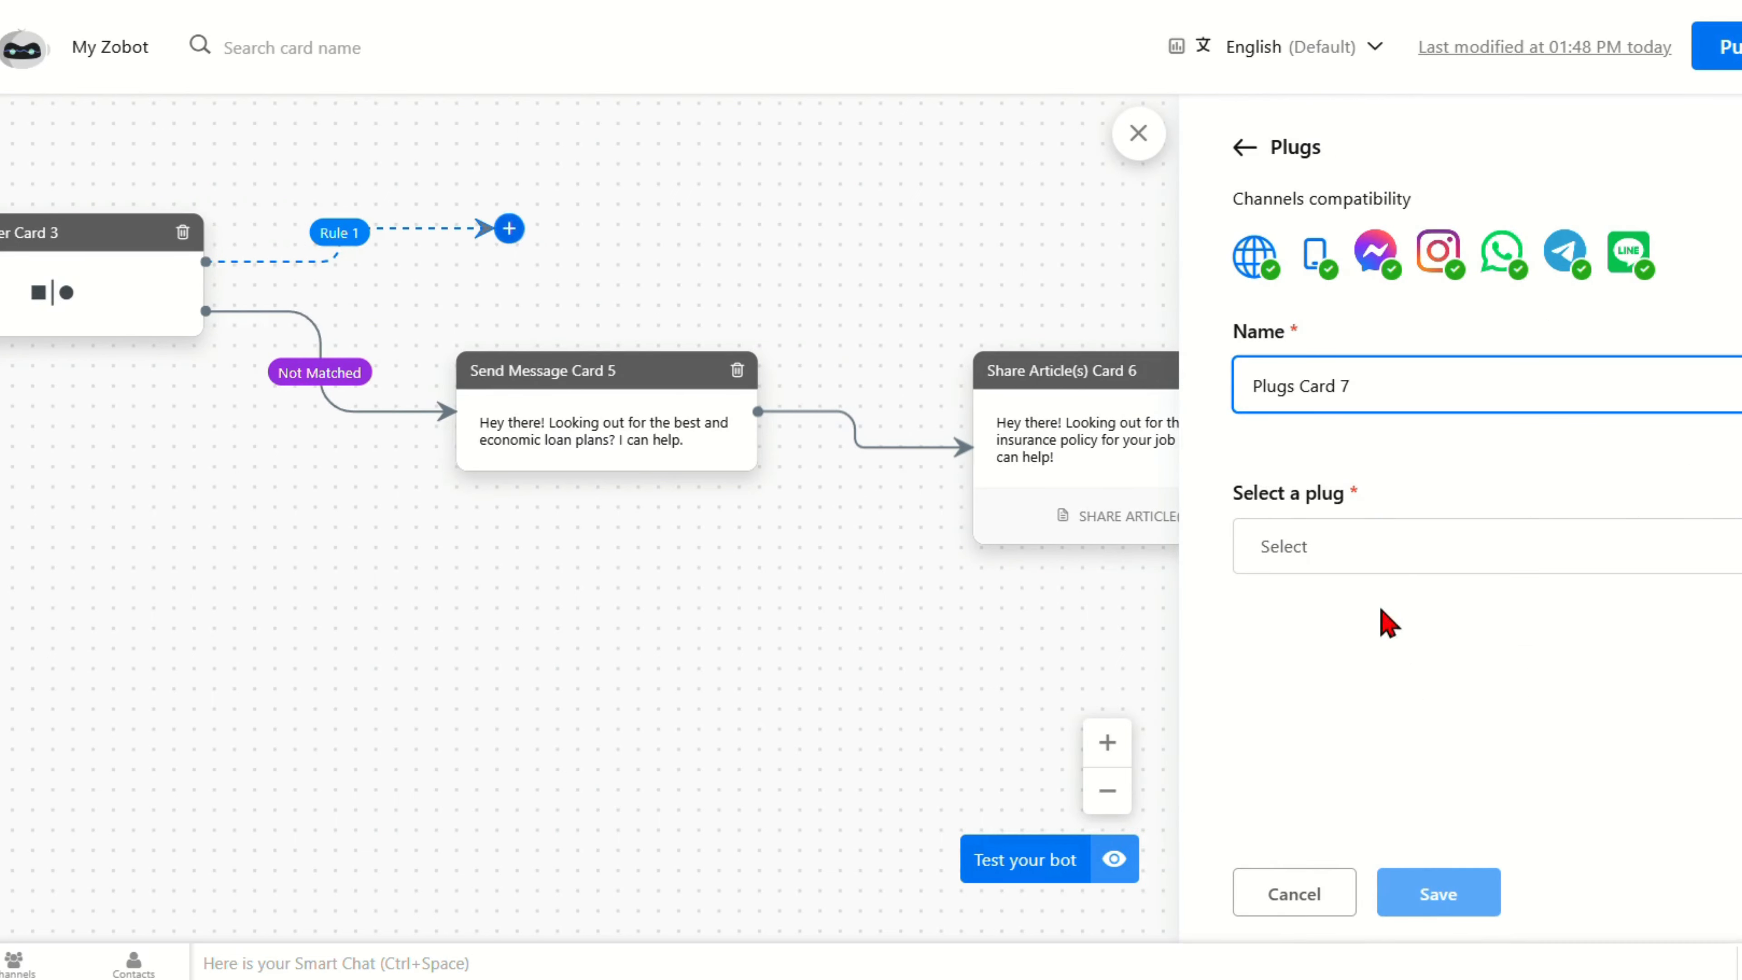
Step: Choose the SendEmail plug, map its name input to Visitor Variables > Name, and save the card
{"action": "left_click", "coordinate": [1389, 564]}
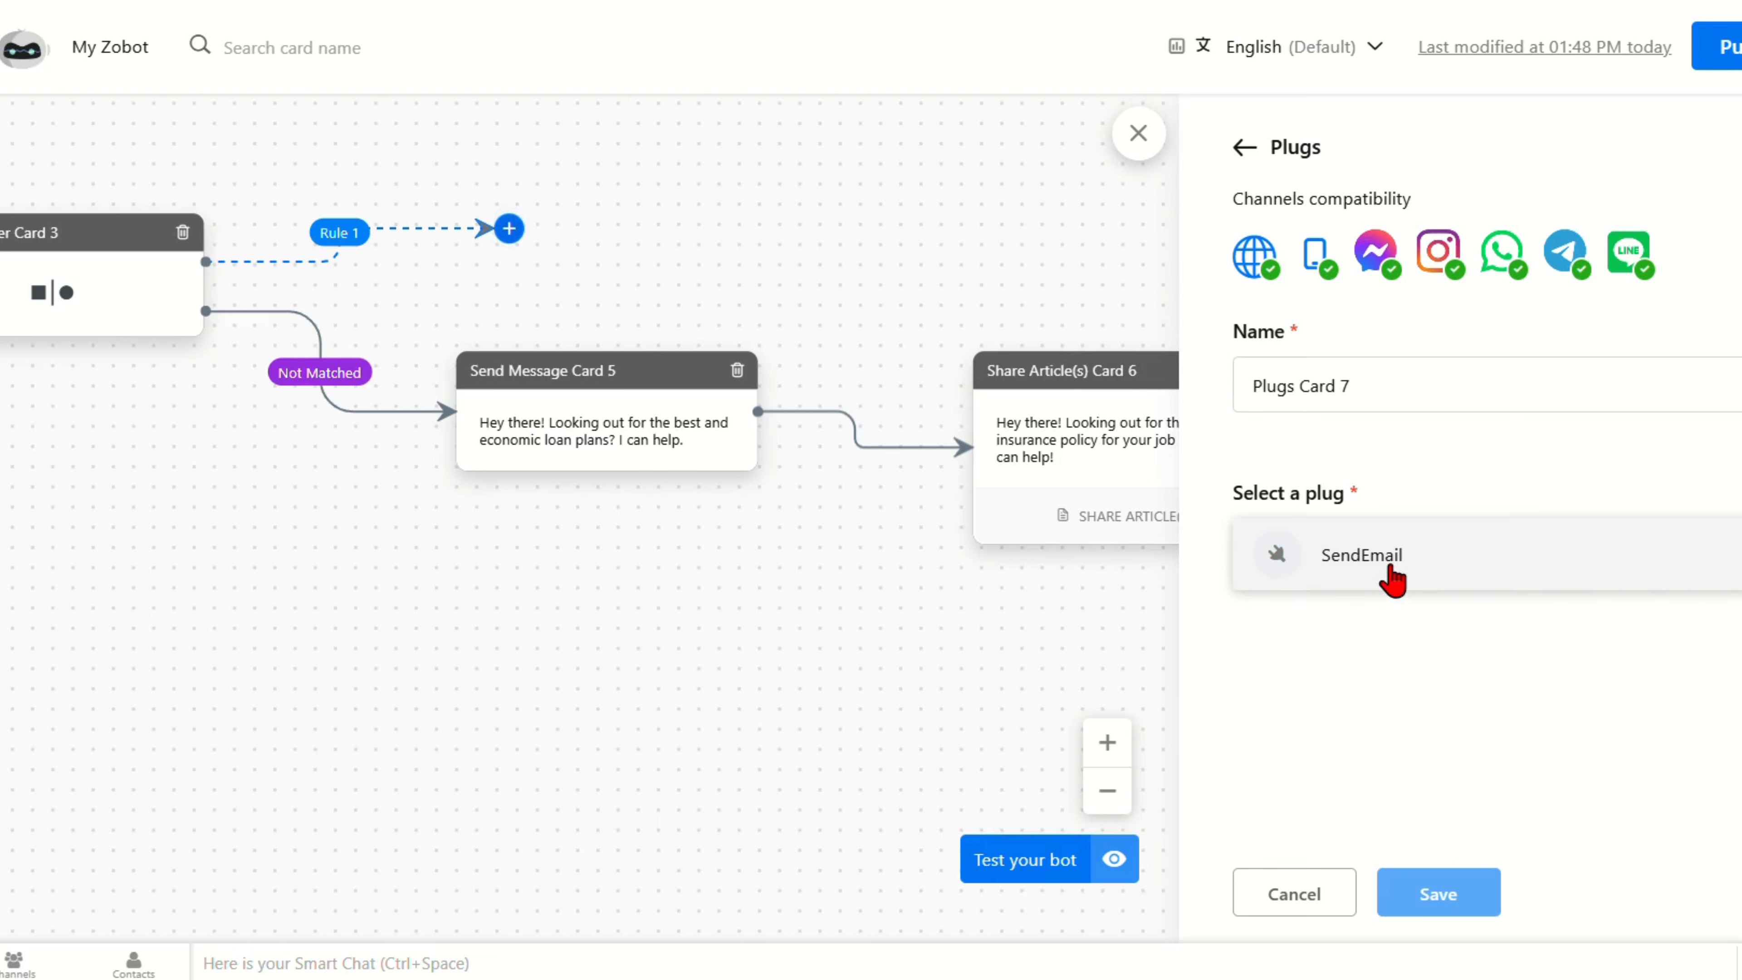
{"action": "left_click", "coordinate": [1391, 566]}
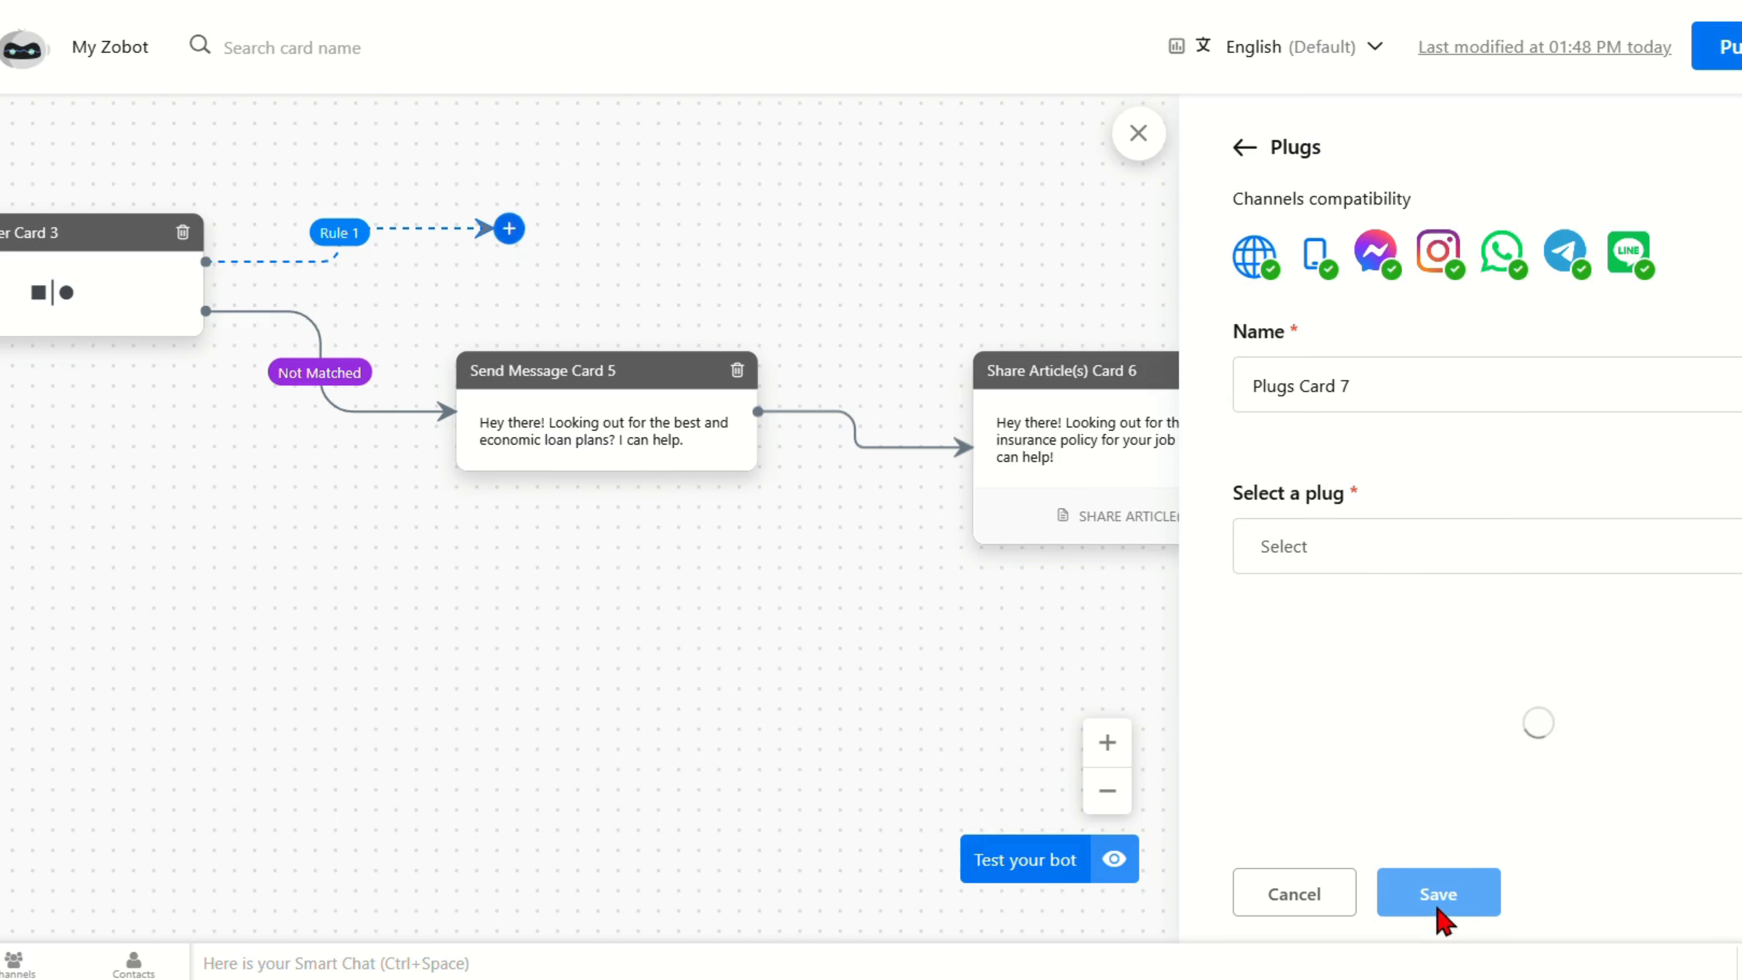
{"action": "scroll", "coordinate": [1458, 728], "scroll_direction": "down", "scroll_amount": 3}
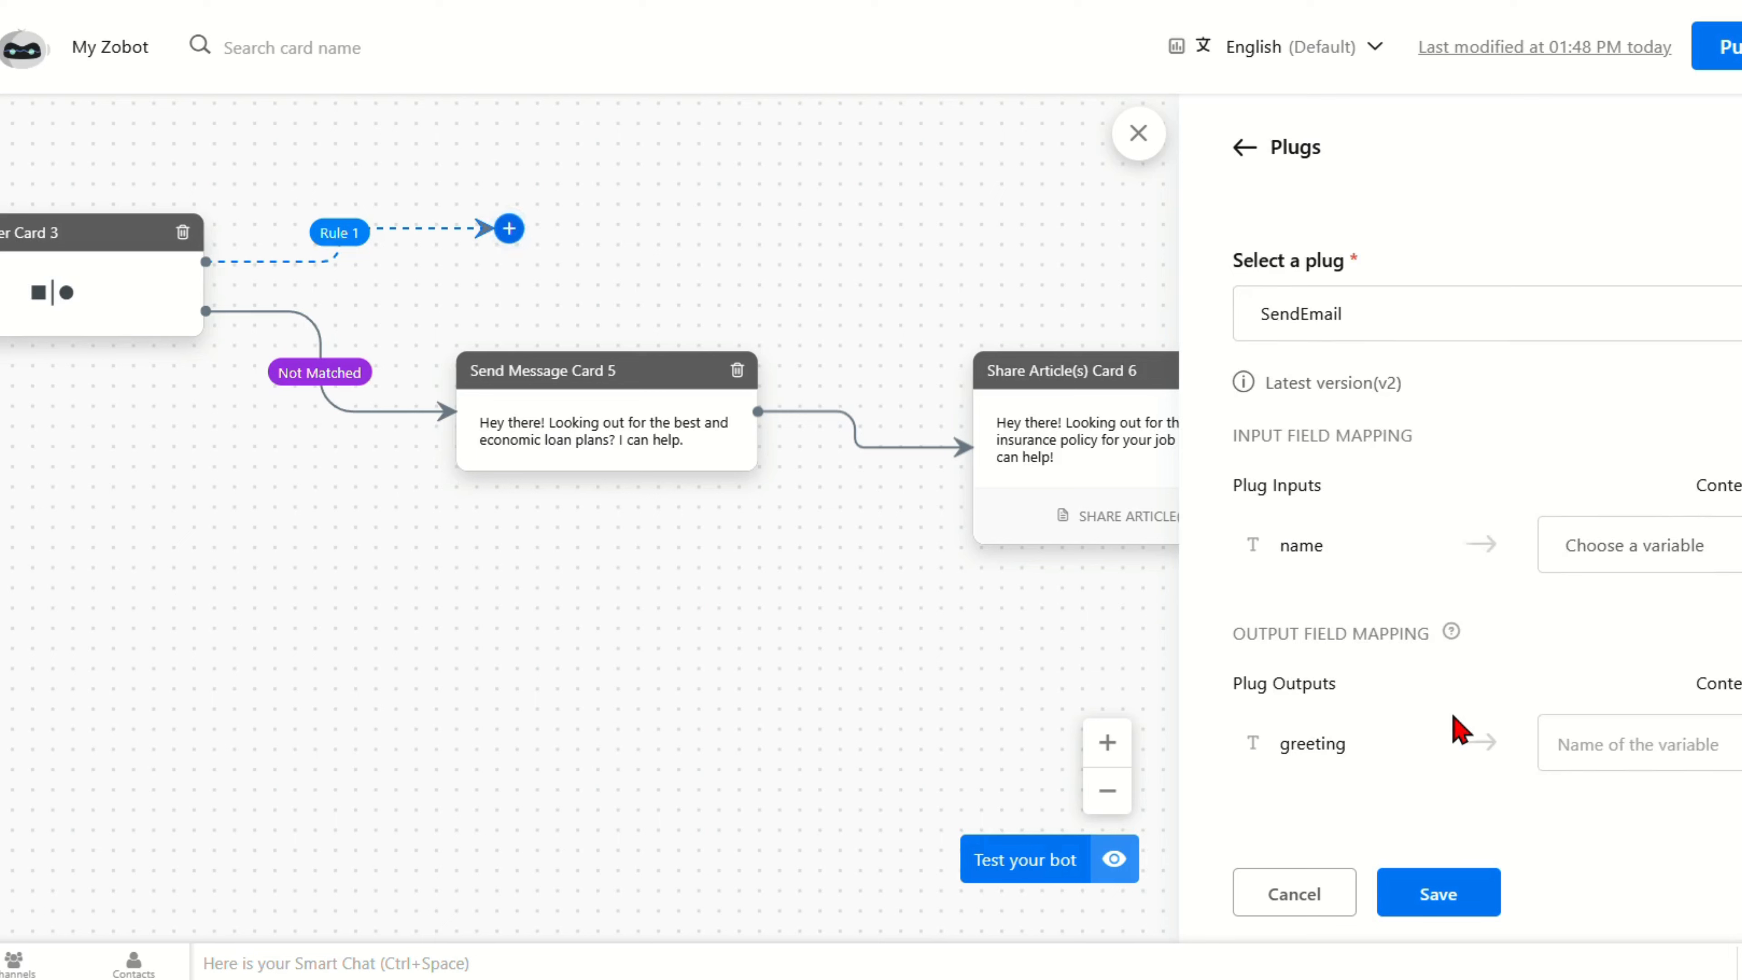
{"action": "left_click", "coordinate": [1652, 553]}
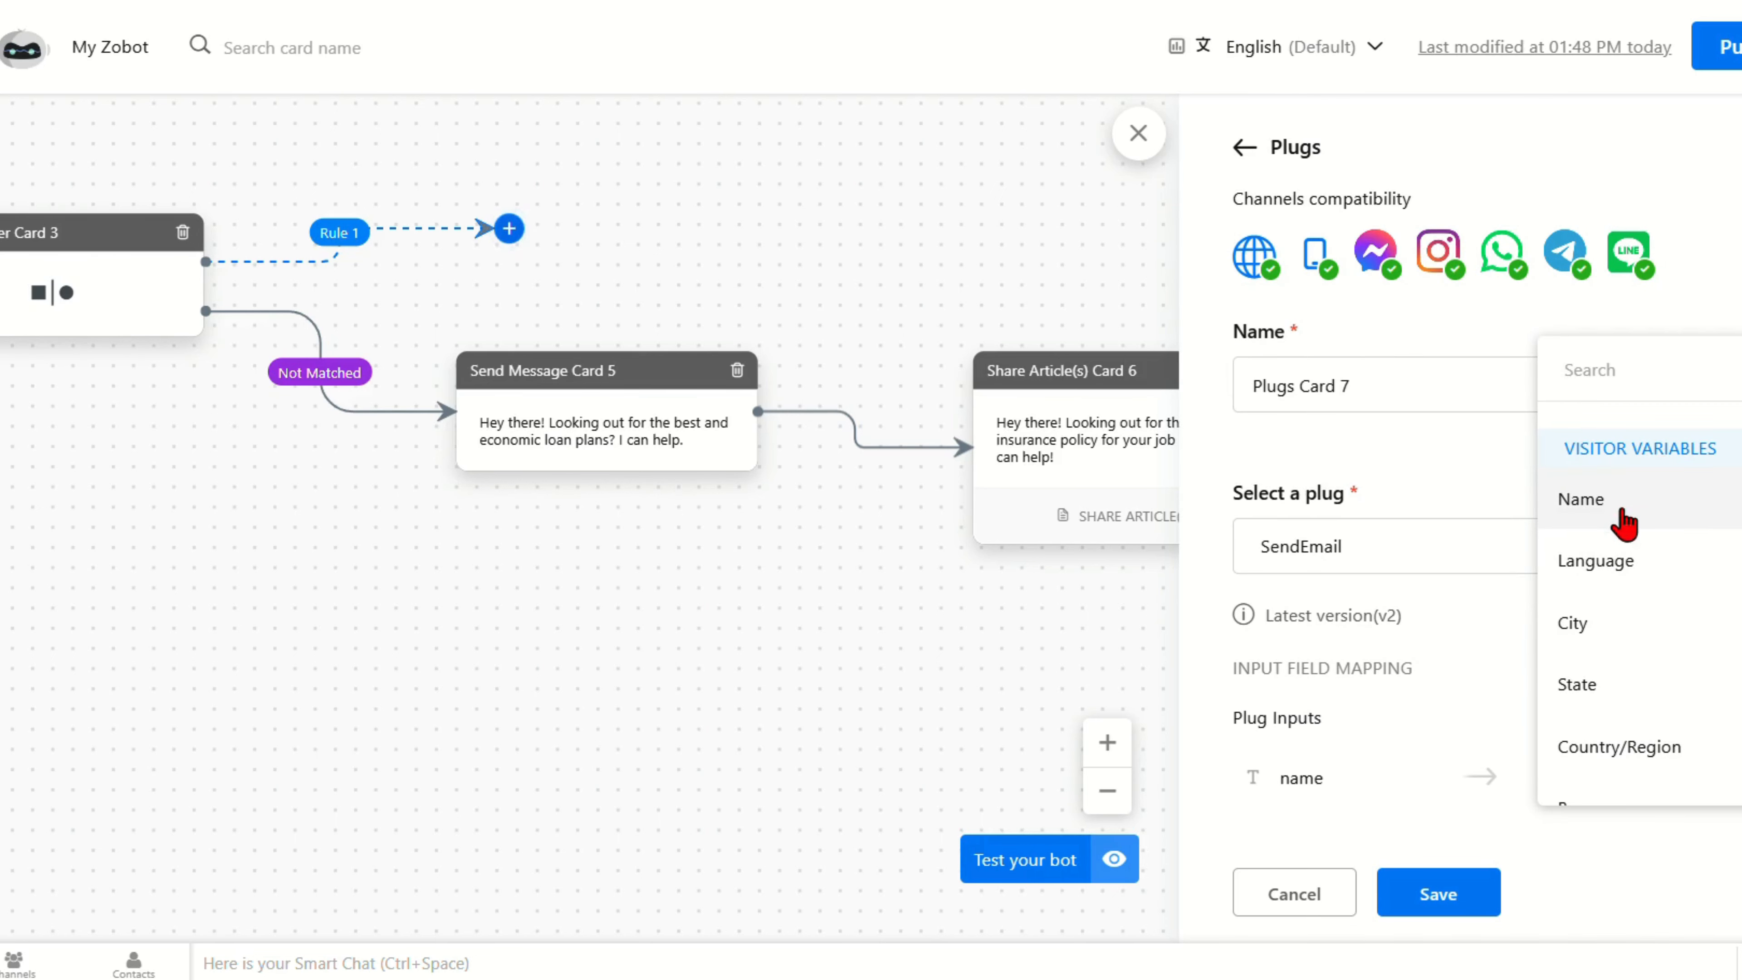
{"action": "left_click", "coordinate": [1584, 499]}
{"action": "scroll", "coordinate": [1447, 817], "scroll_direction": "down", "scroll_amount": 3}
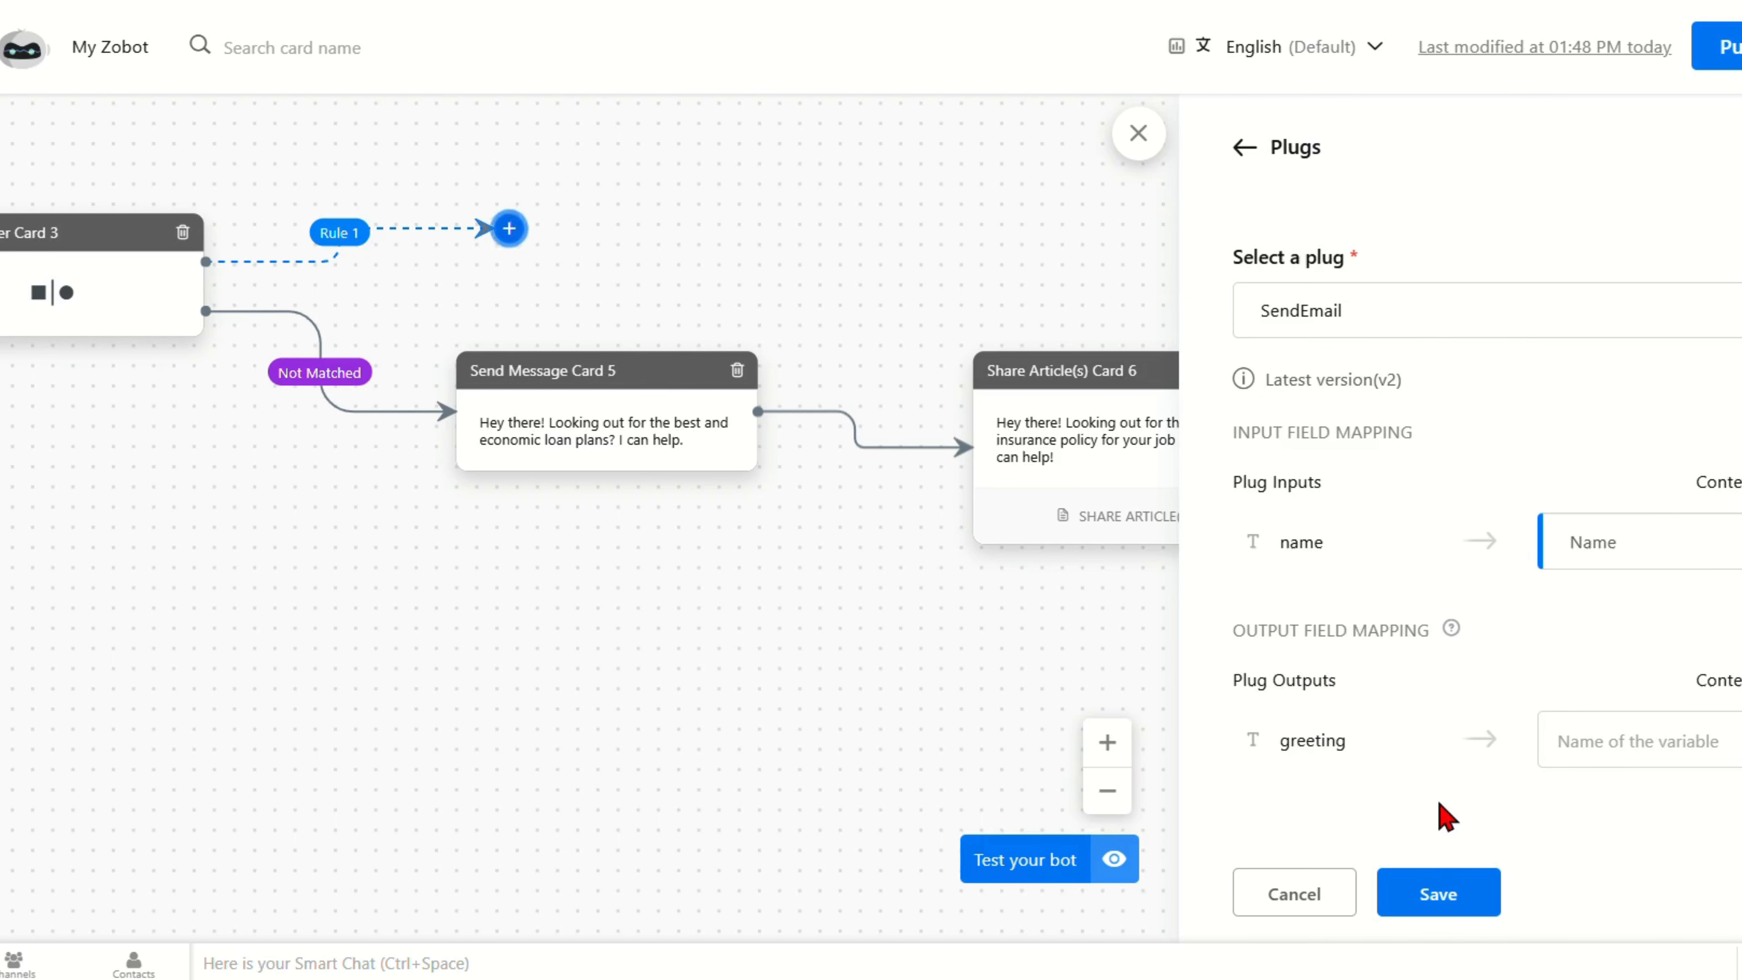
{"action": "left_click", "coordinate": [1440, 897]}
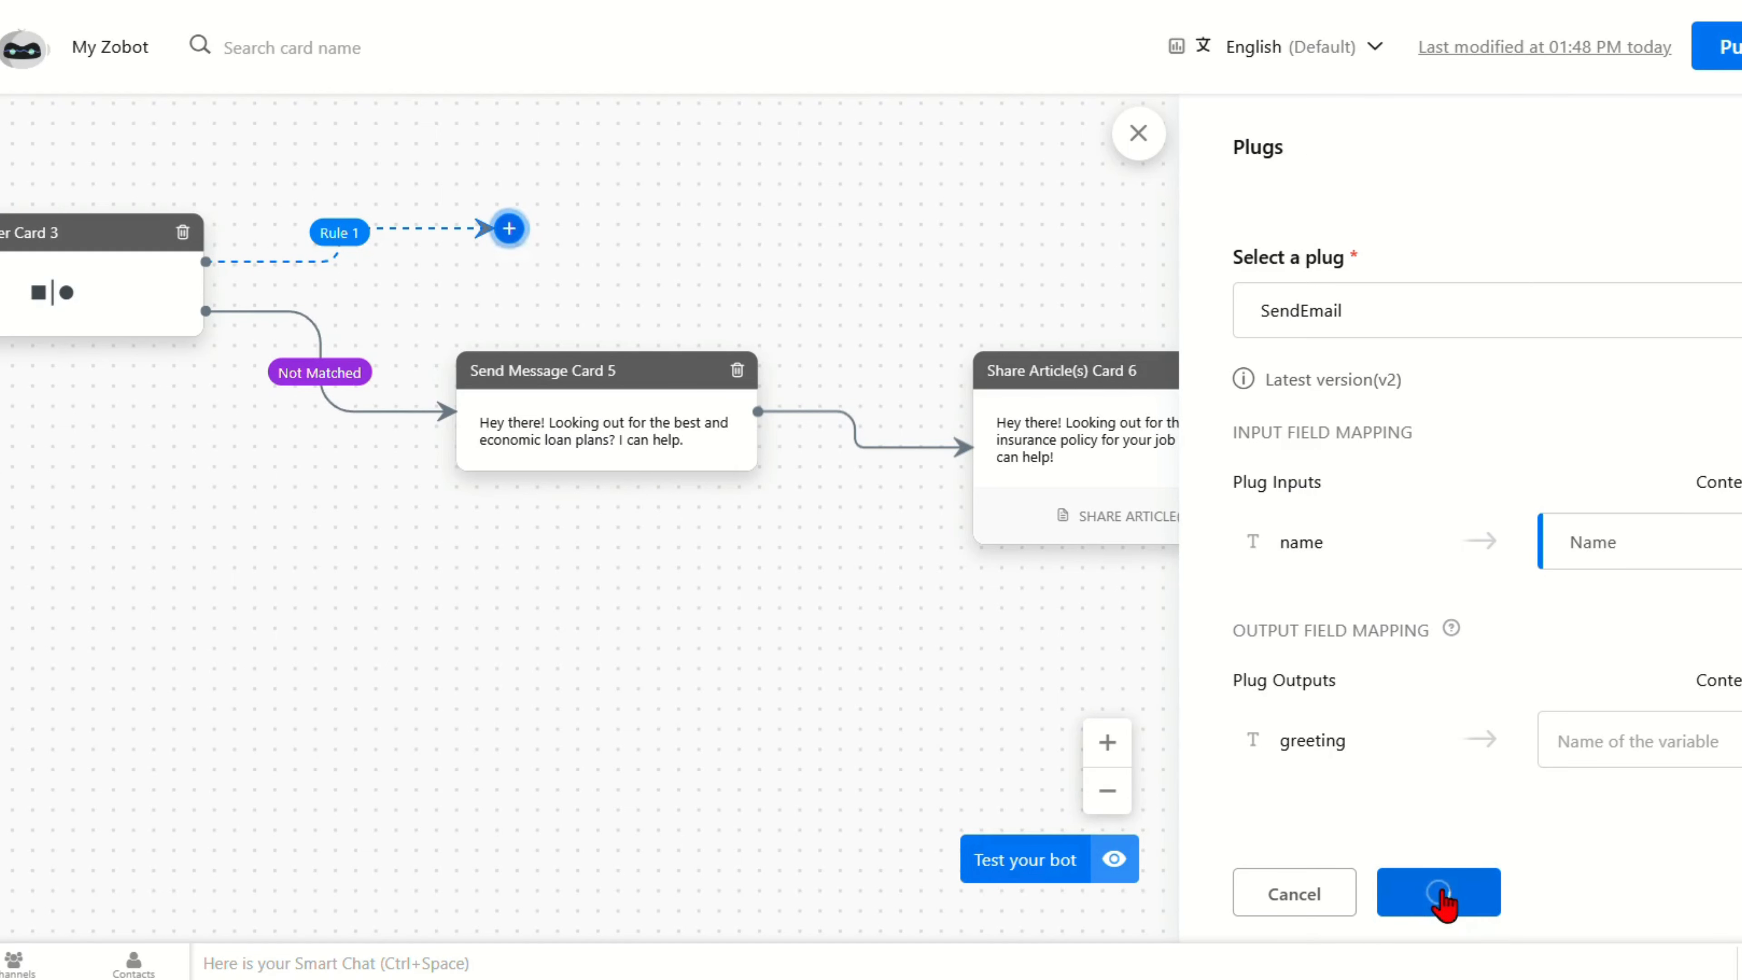
{"action": "scroll", "coordinate": [1015, 516], "scroll_direction": "right", "scroll_amount": 9}
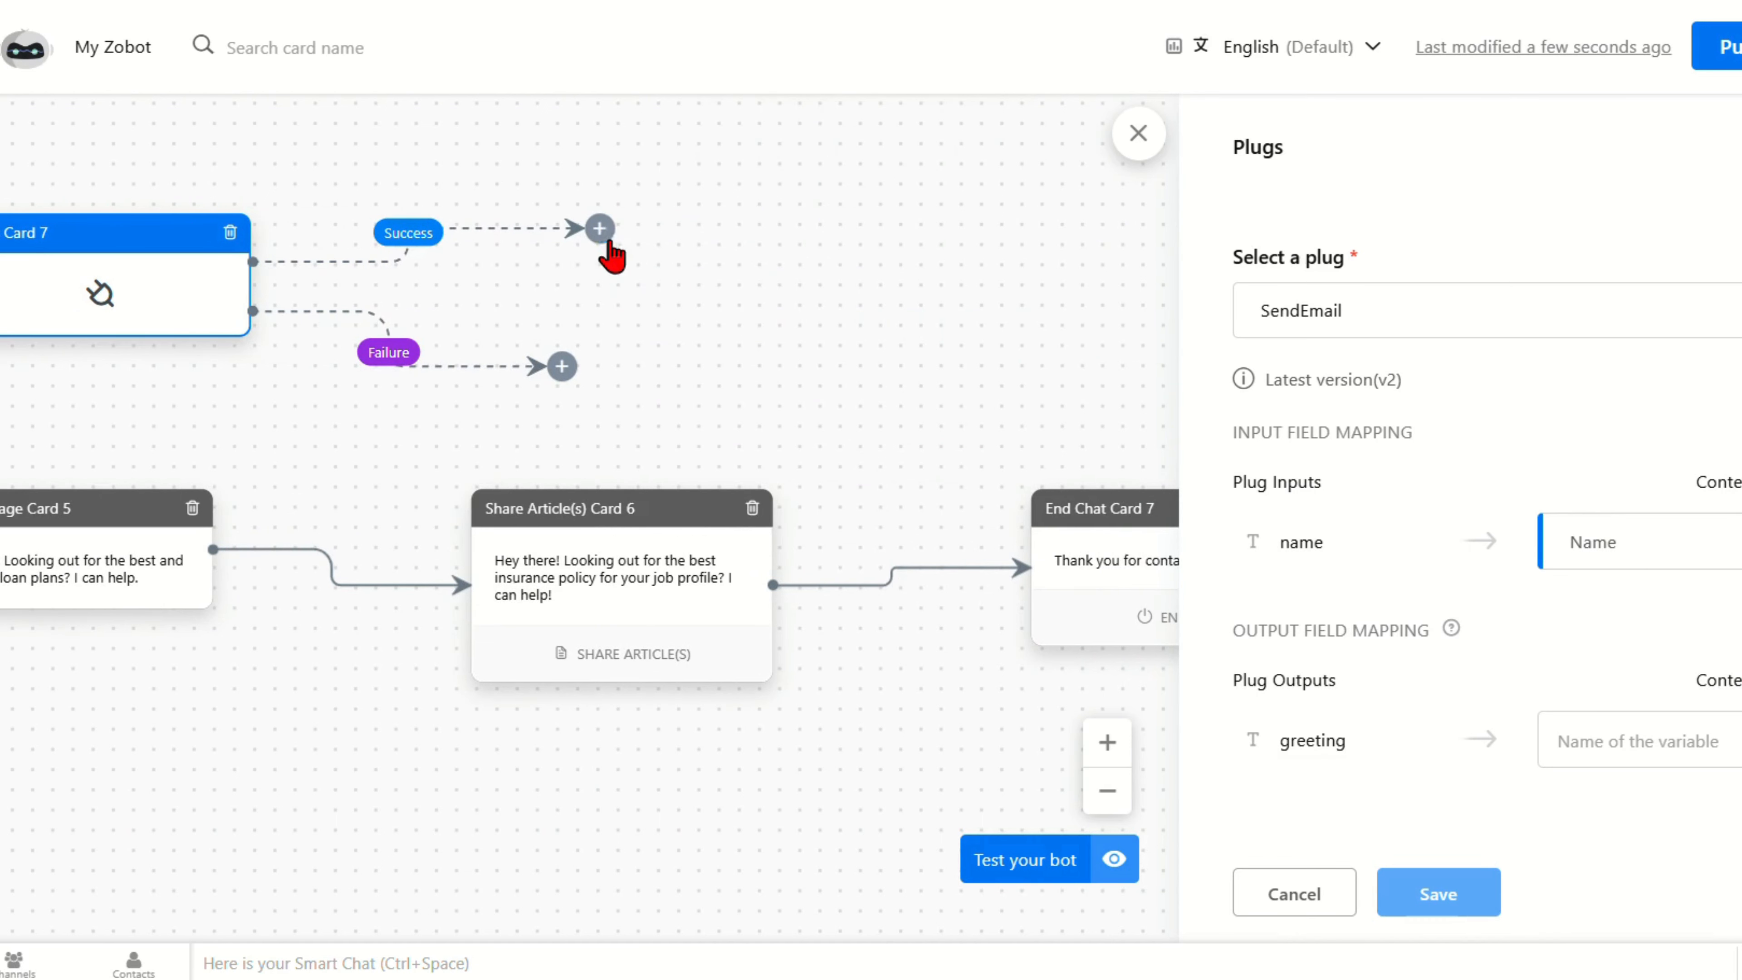
Step: Add a 'Have a nice day' End Chat card after the plug's Success outcome
{"action": "left_click", "coordinate": [601, 232]}
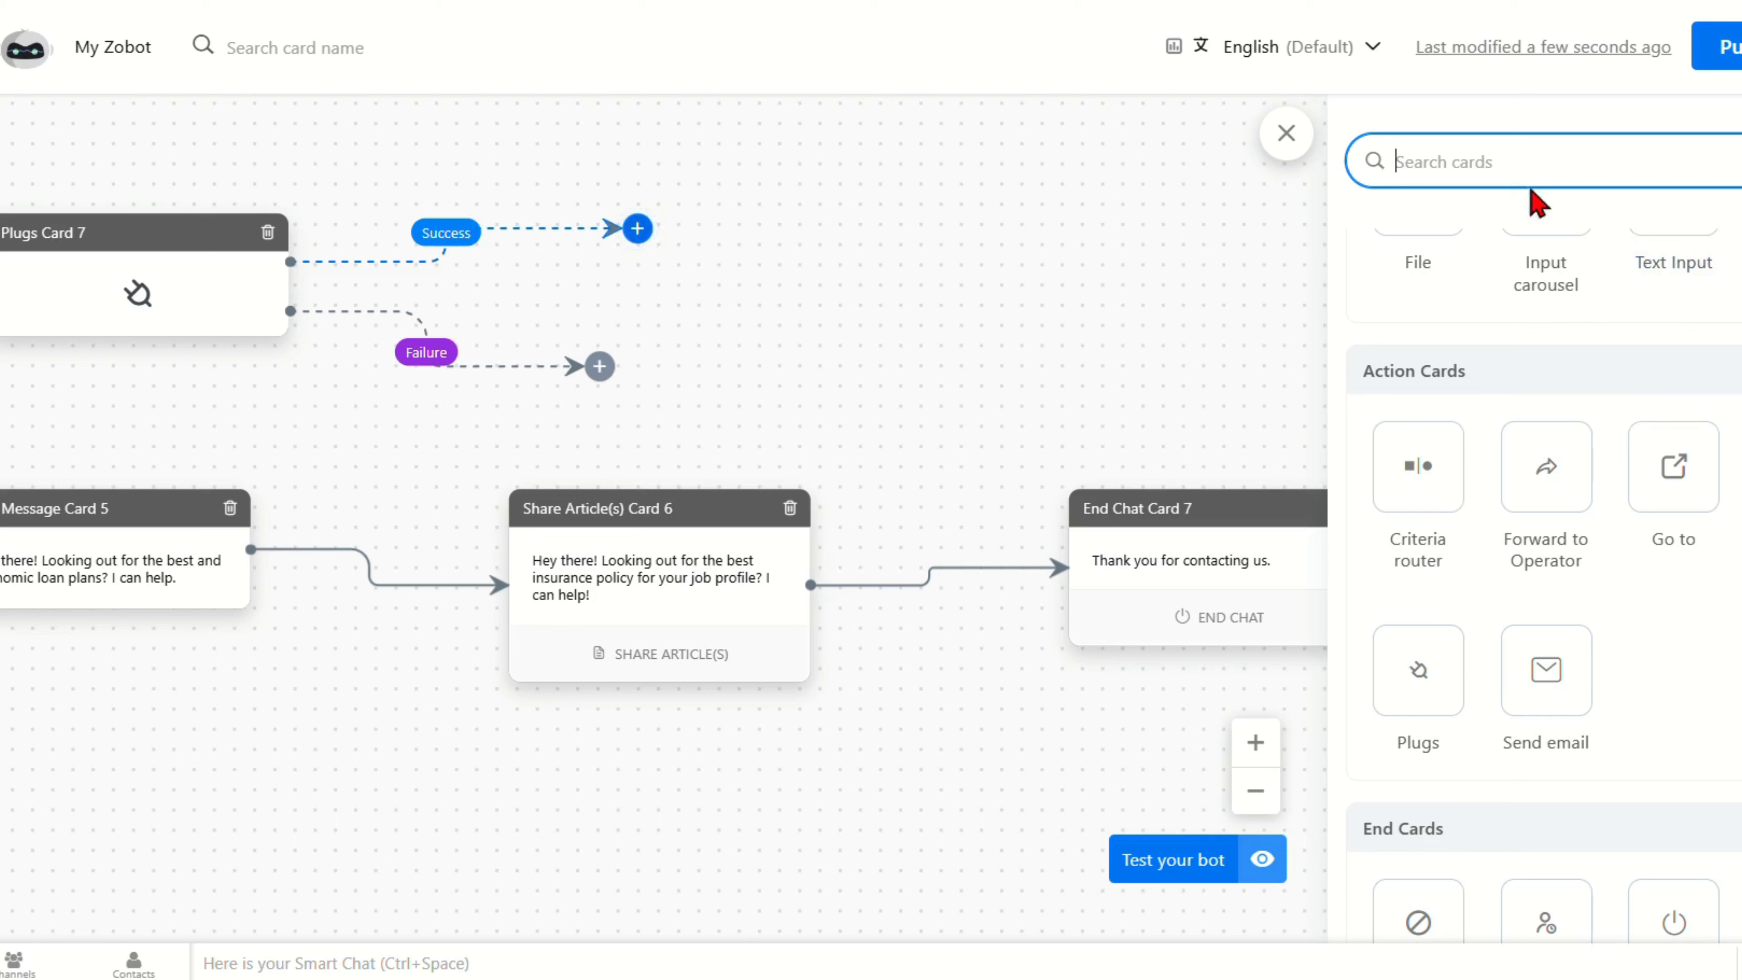
{"action": "type", "text": "end"}
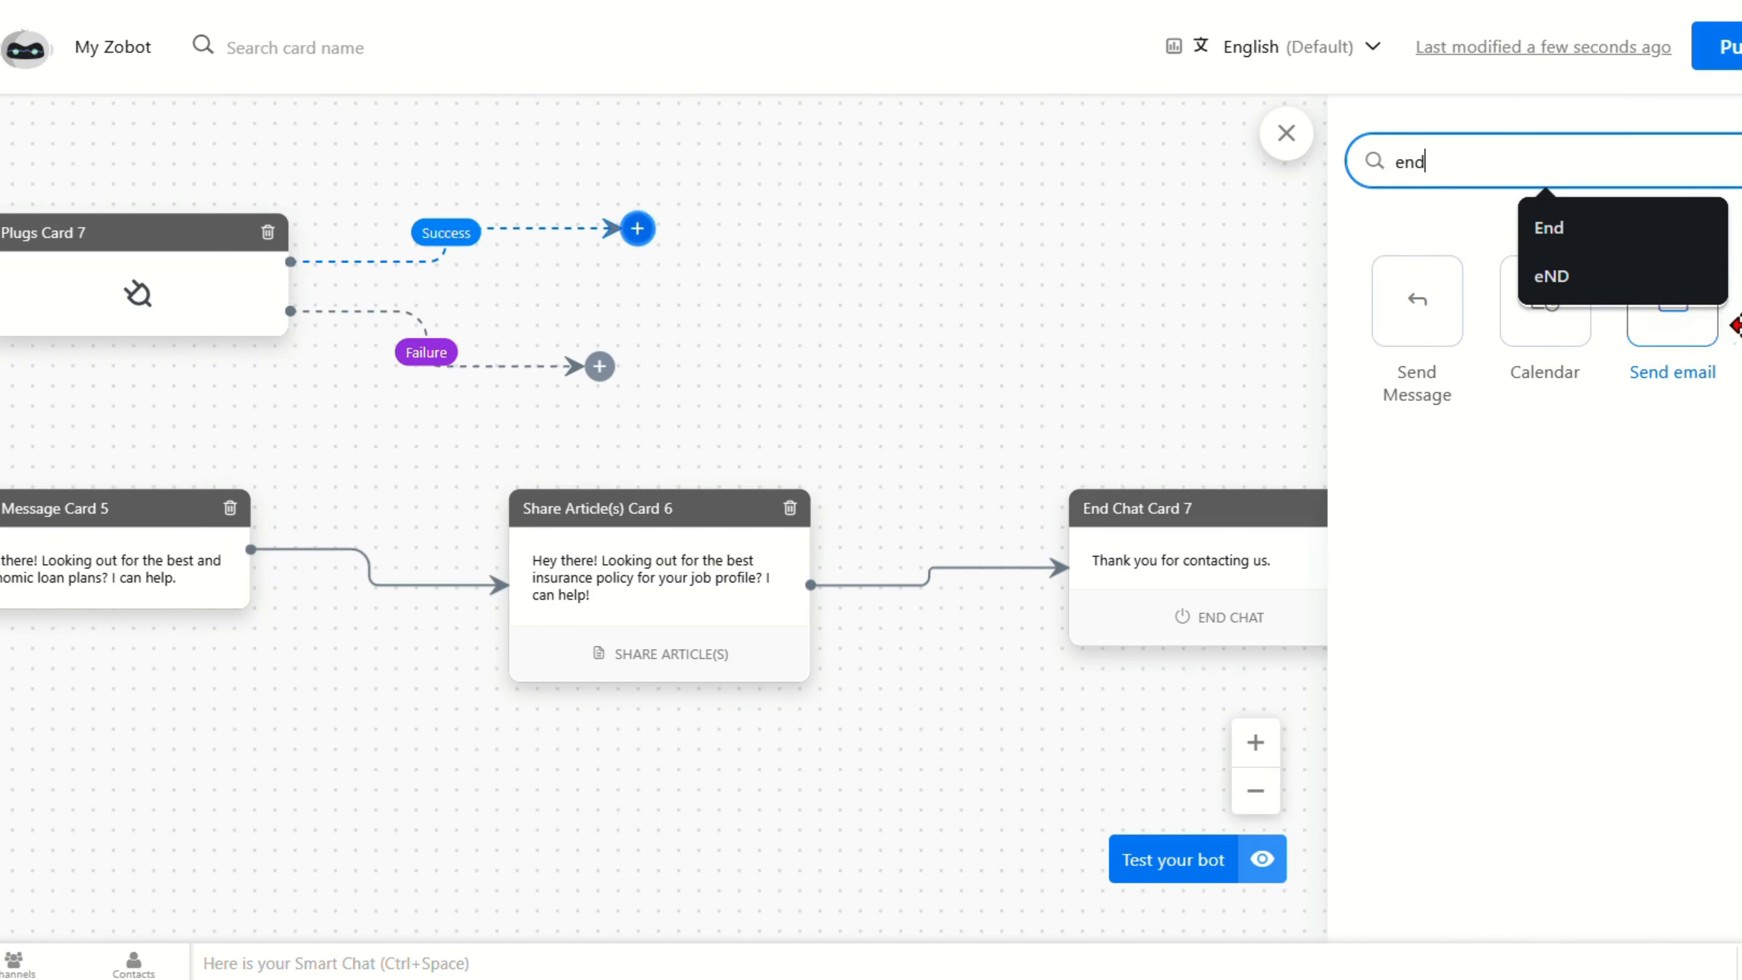
{"action": "left_click", "coordinate": [1741, 301]}
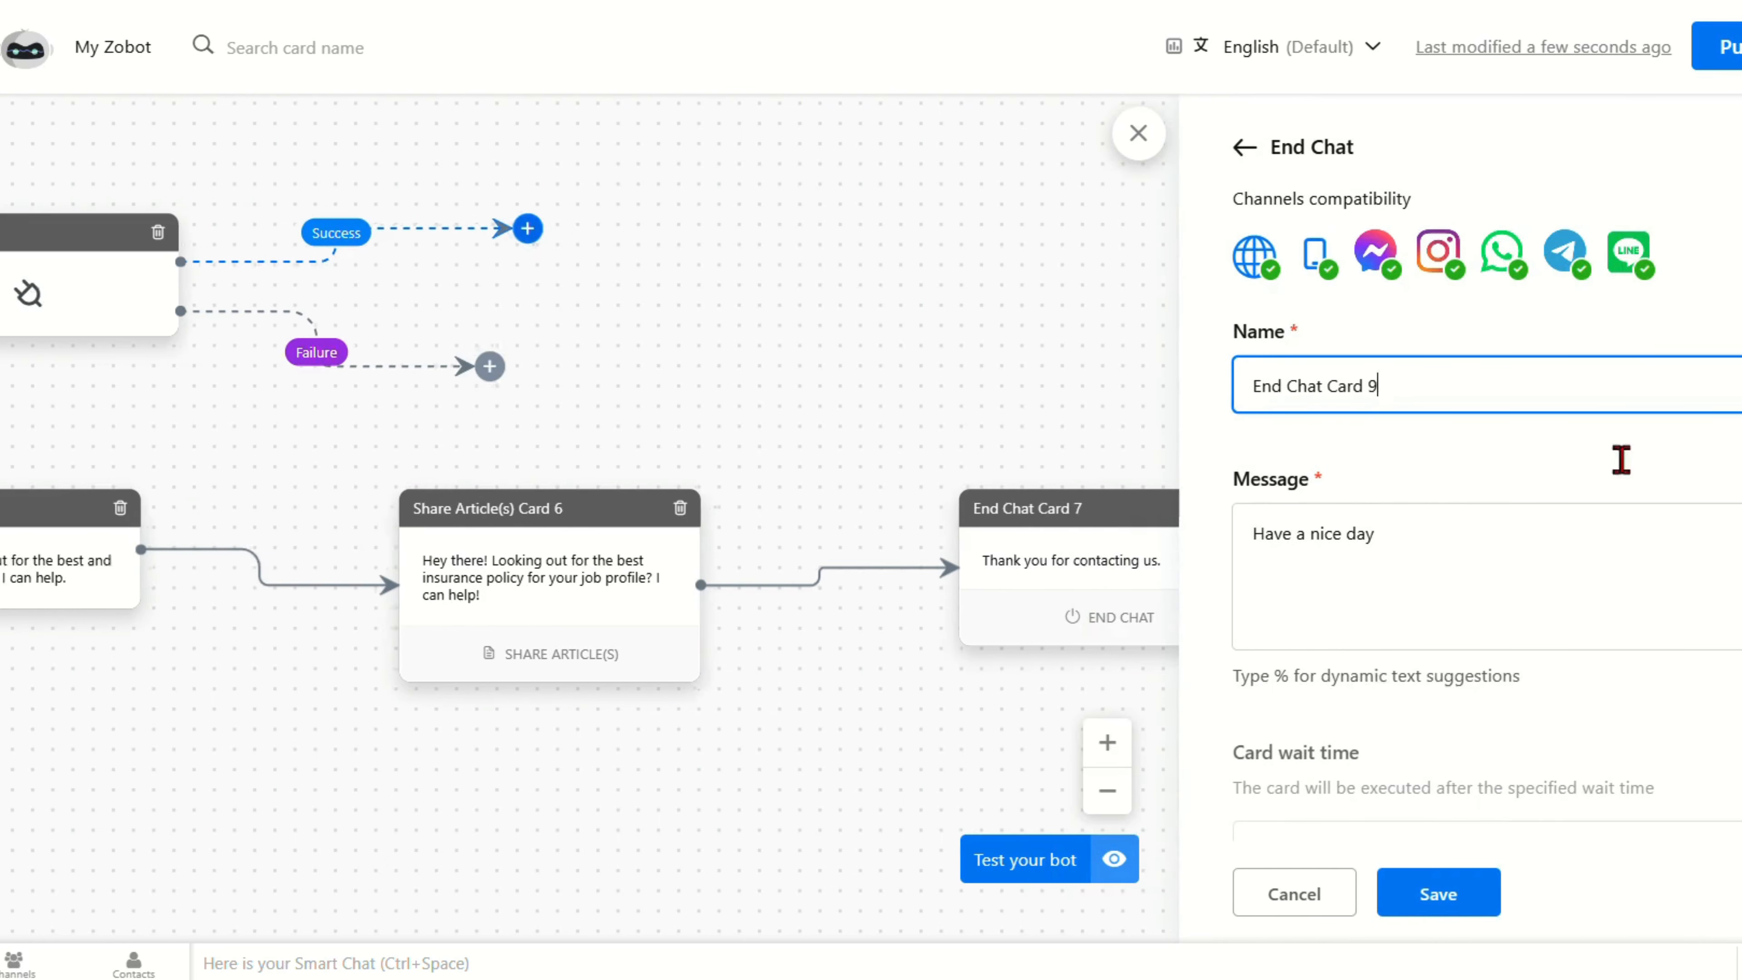
{"action": "left_click", "coordinate": [1440, 896]}
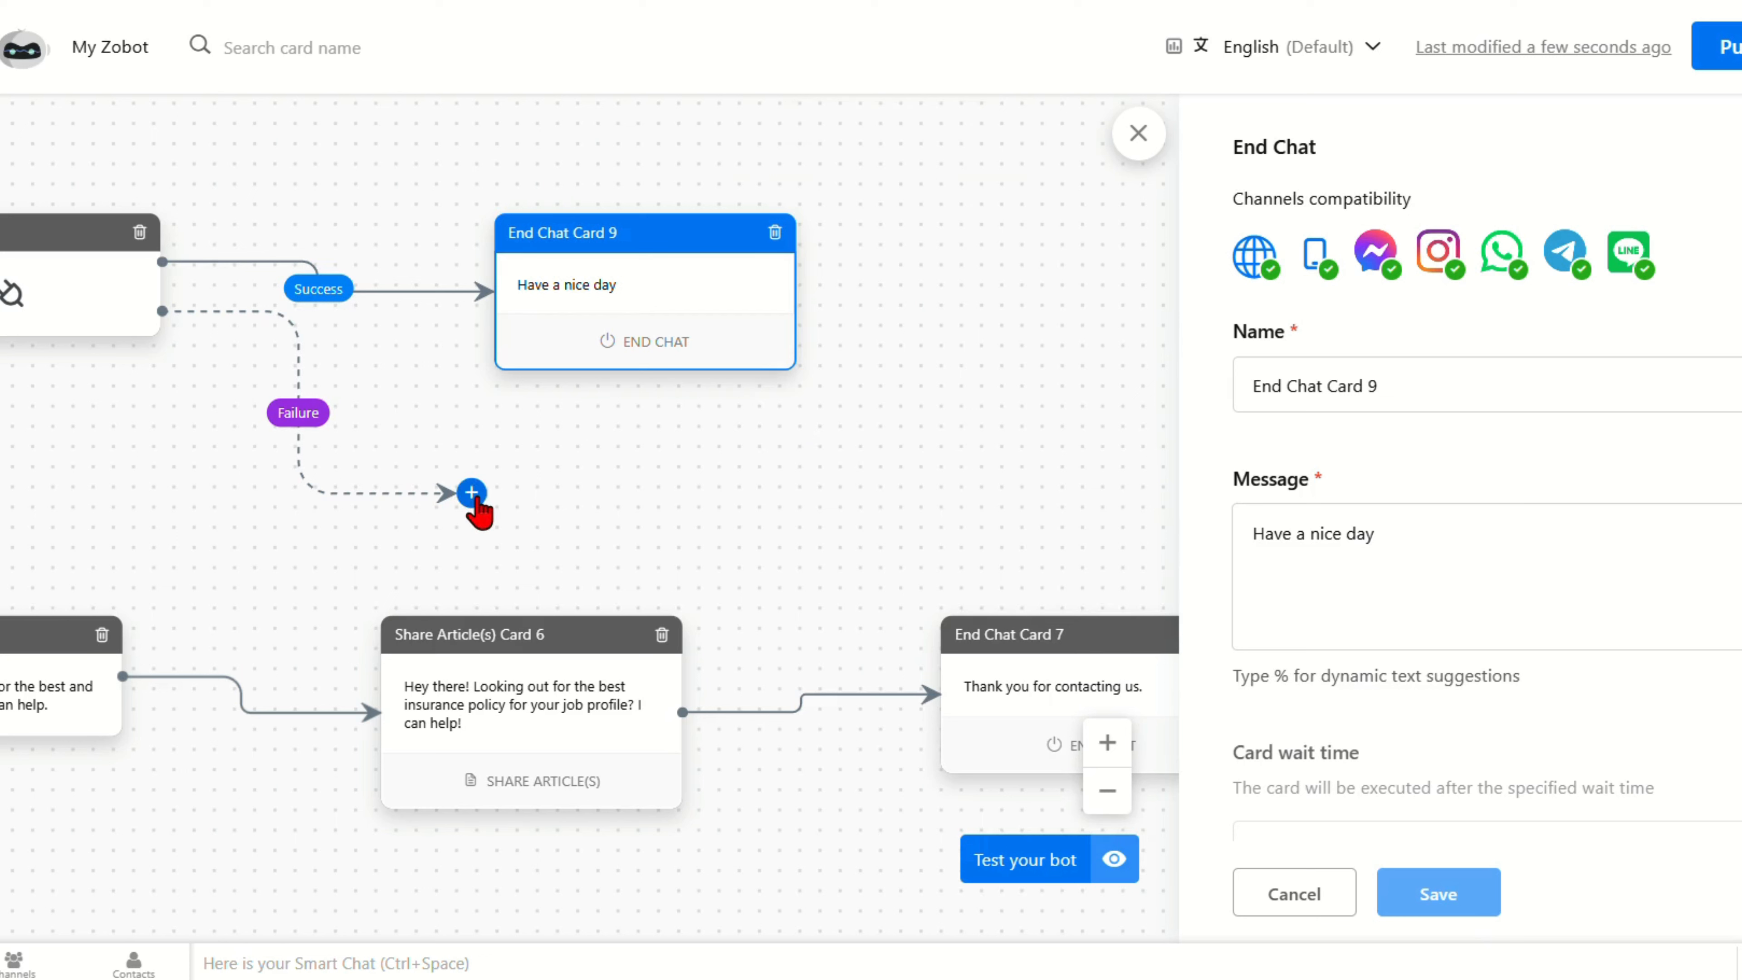
Step: Link the Failure outcome to End Chat Card 7 and publish My Zobot
{"action": "left_click_drag", "start_coordinate": [472, 493], "coordinate": [999, 630]}
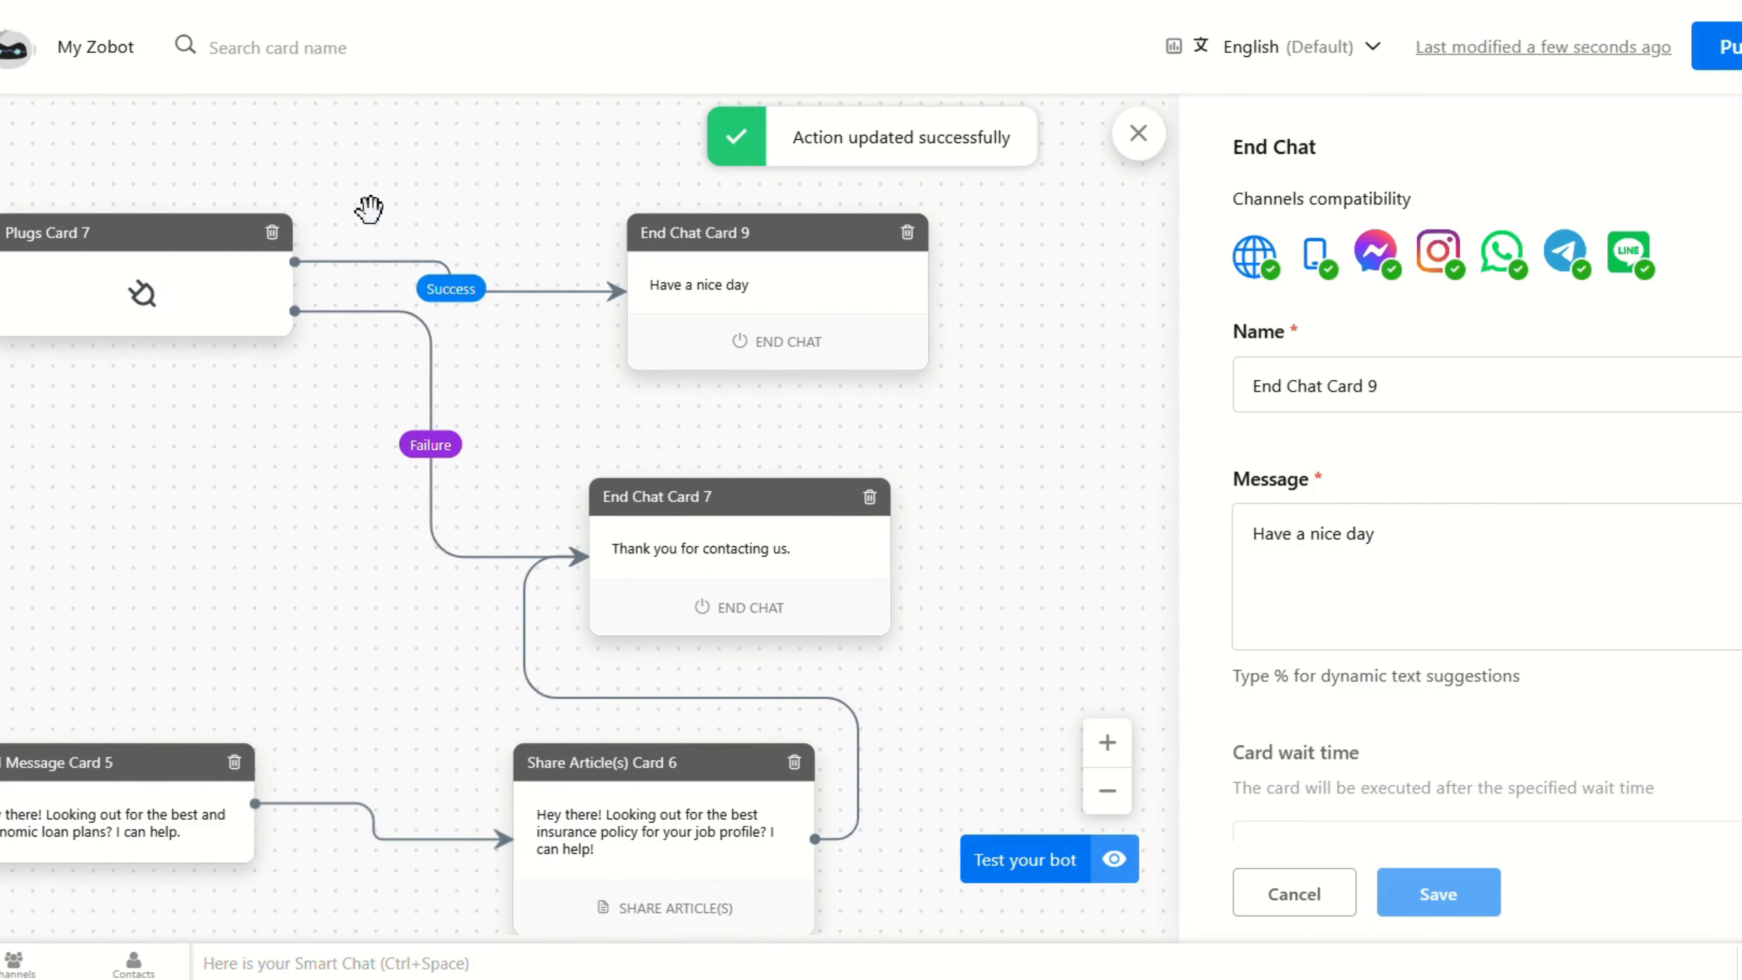
{"action": "left_click", "coordinate": [133, 312]}
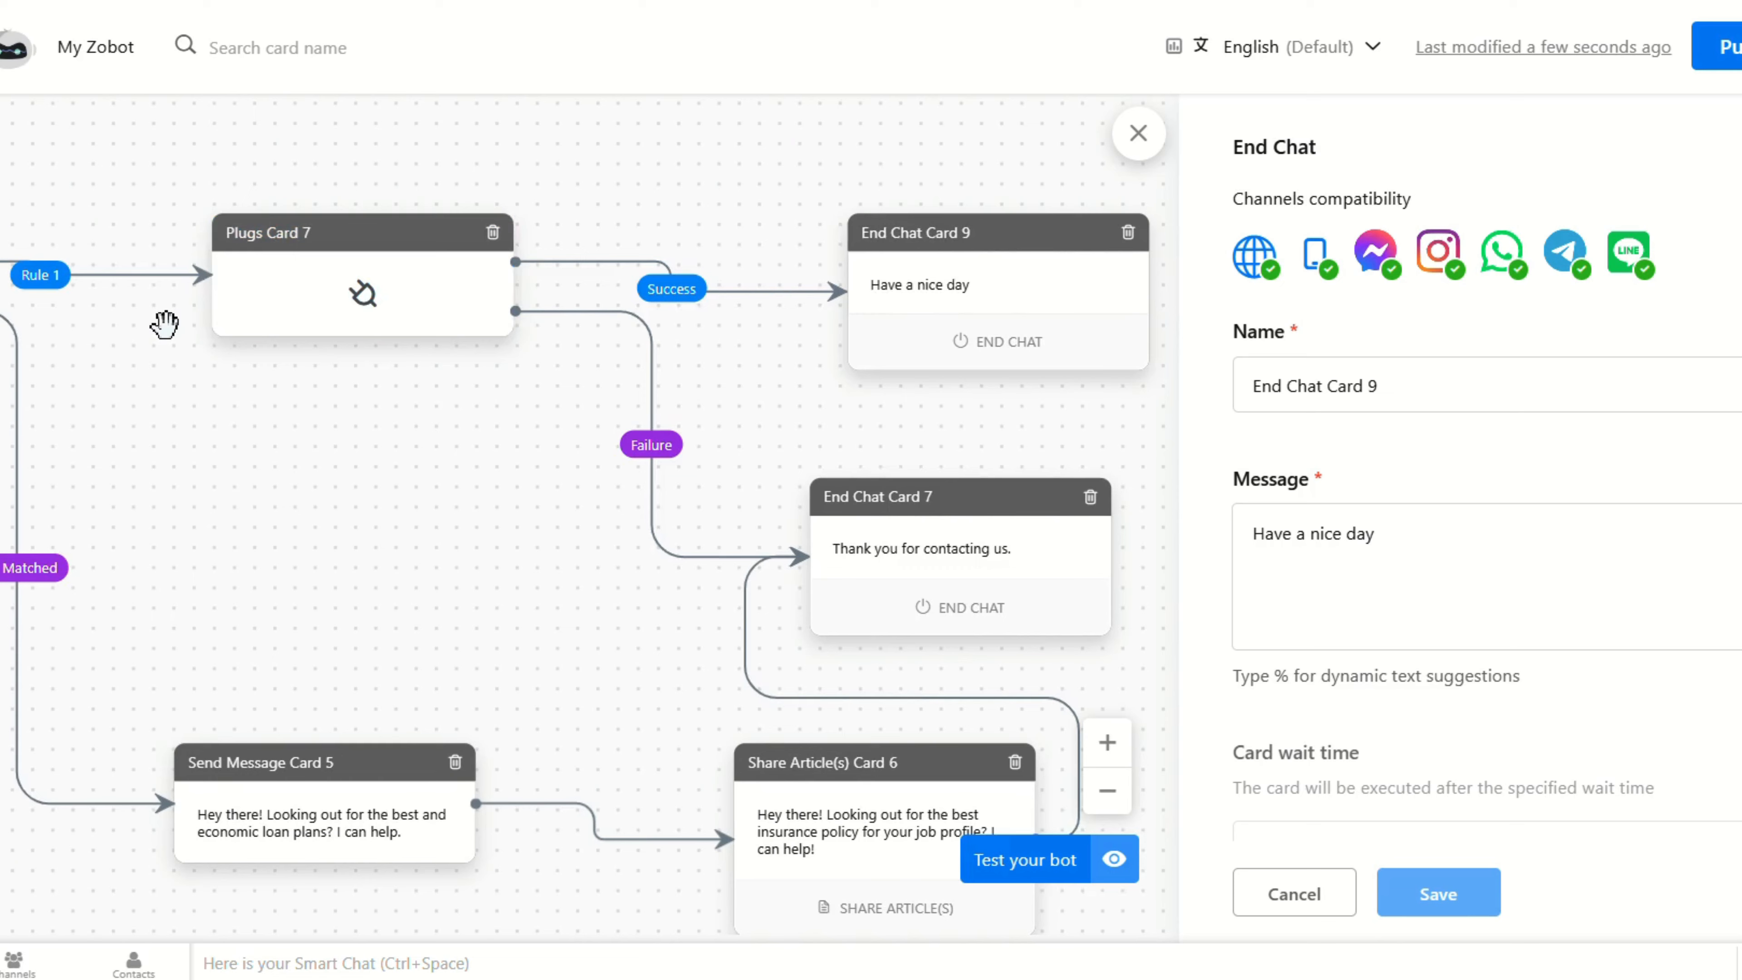
{"action": "scroll", "coordinate": [164, 324], "scroll_direction": "left", "scroll_amount": 1}
{"action": "left_click", "coordinate": [11, 299]}
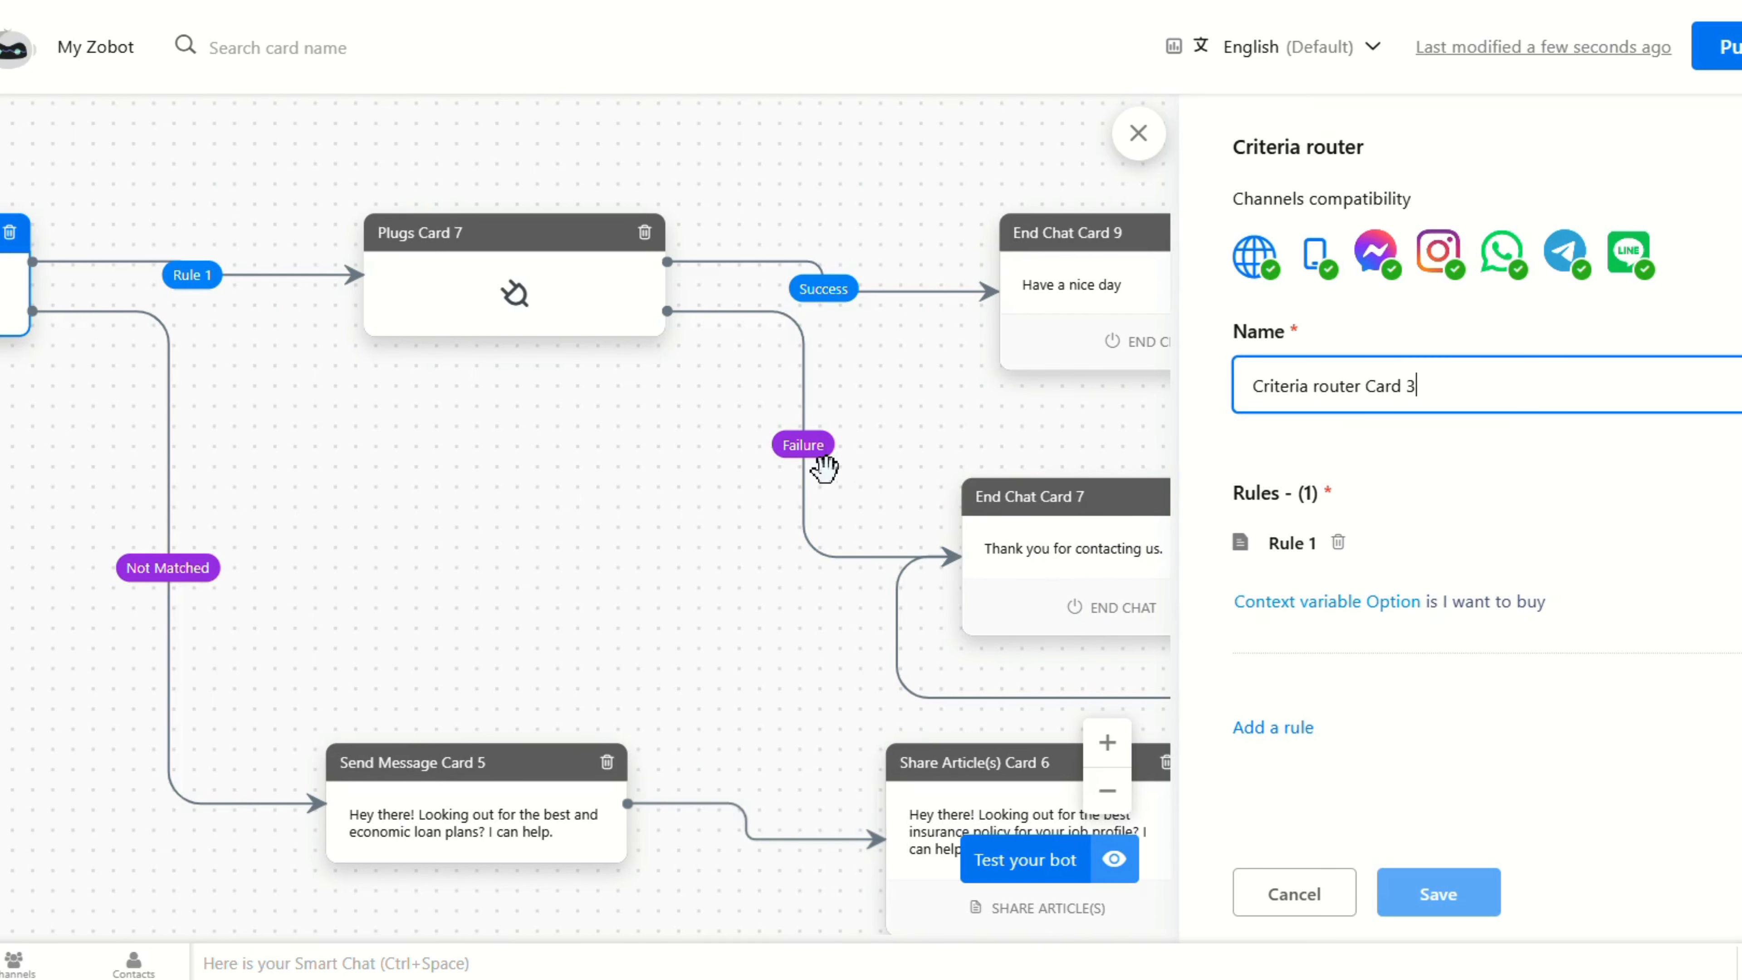
{"action": "scroll", "coordinate": [825, 468], "scroll_direction": "right", "scroll_amount": 2}
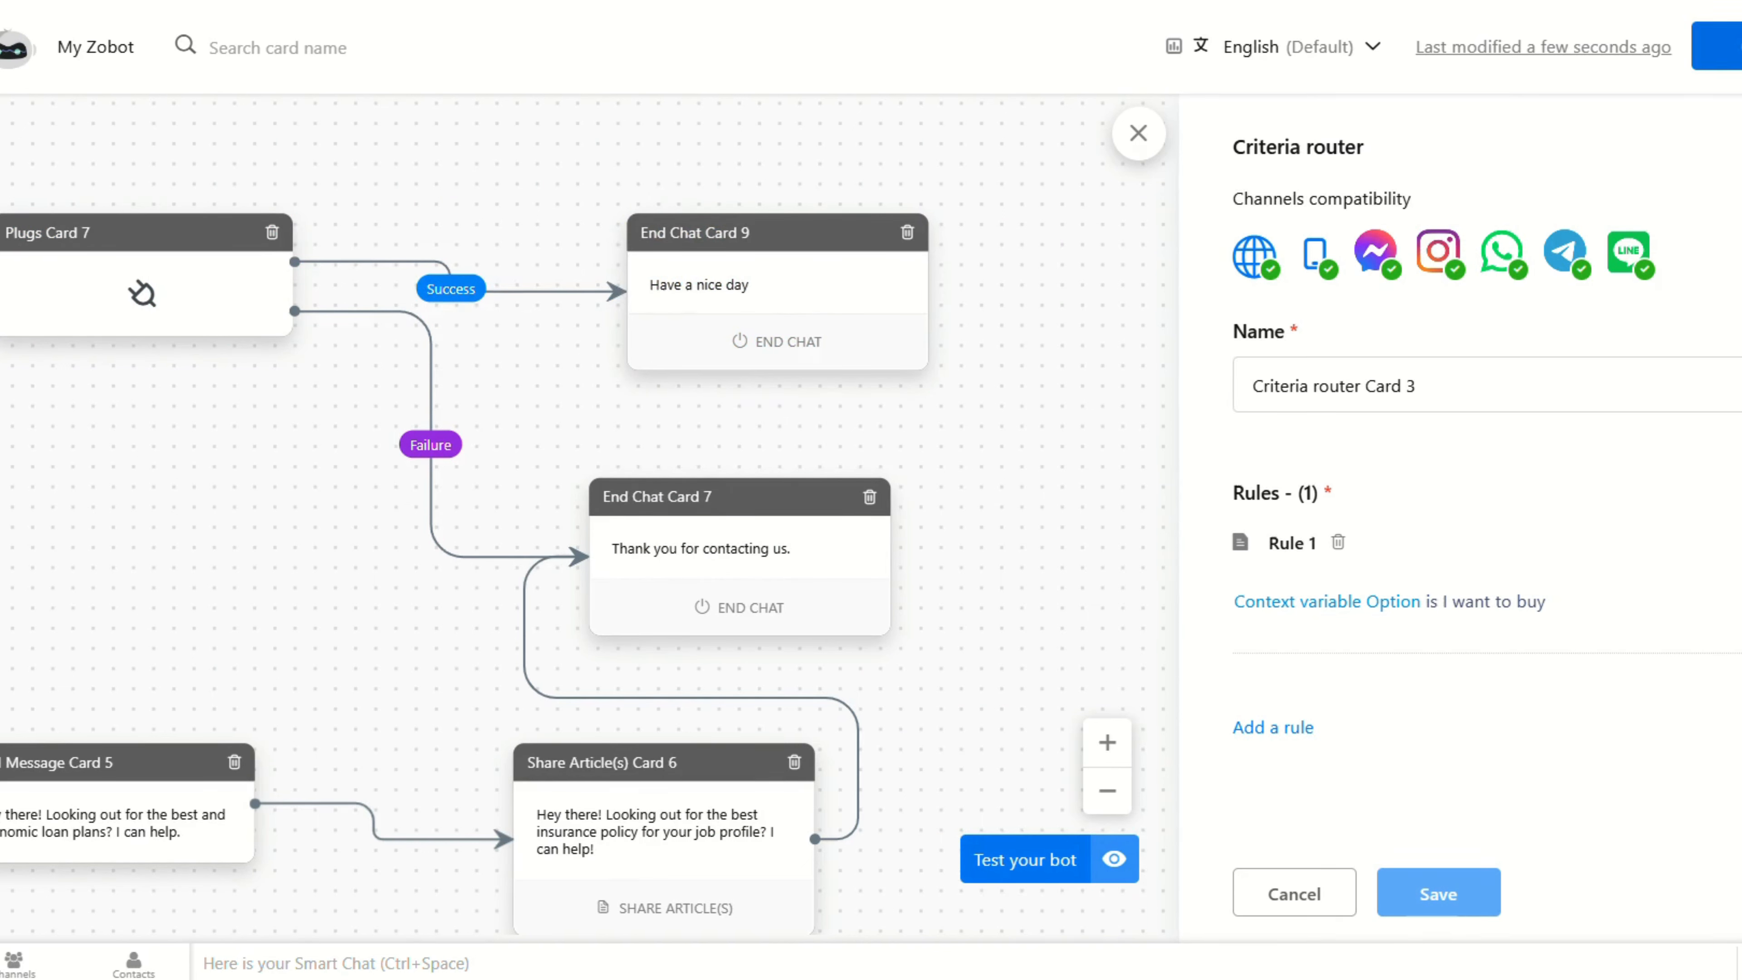
{"action": "left_click", "coordinate": [1717, 46]}
{"action": "left_click", "coordinate": [990, 608]}
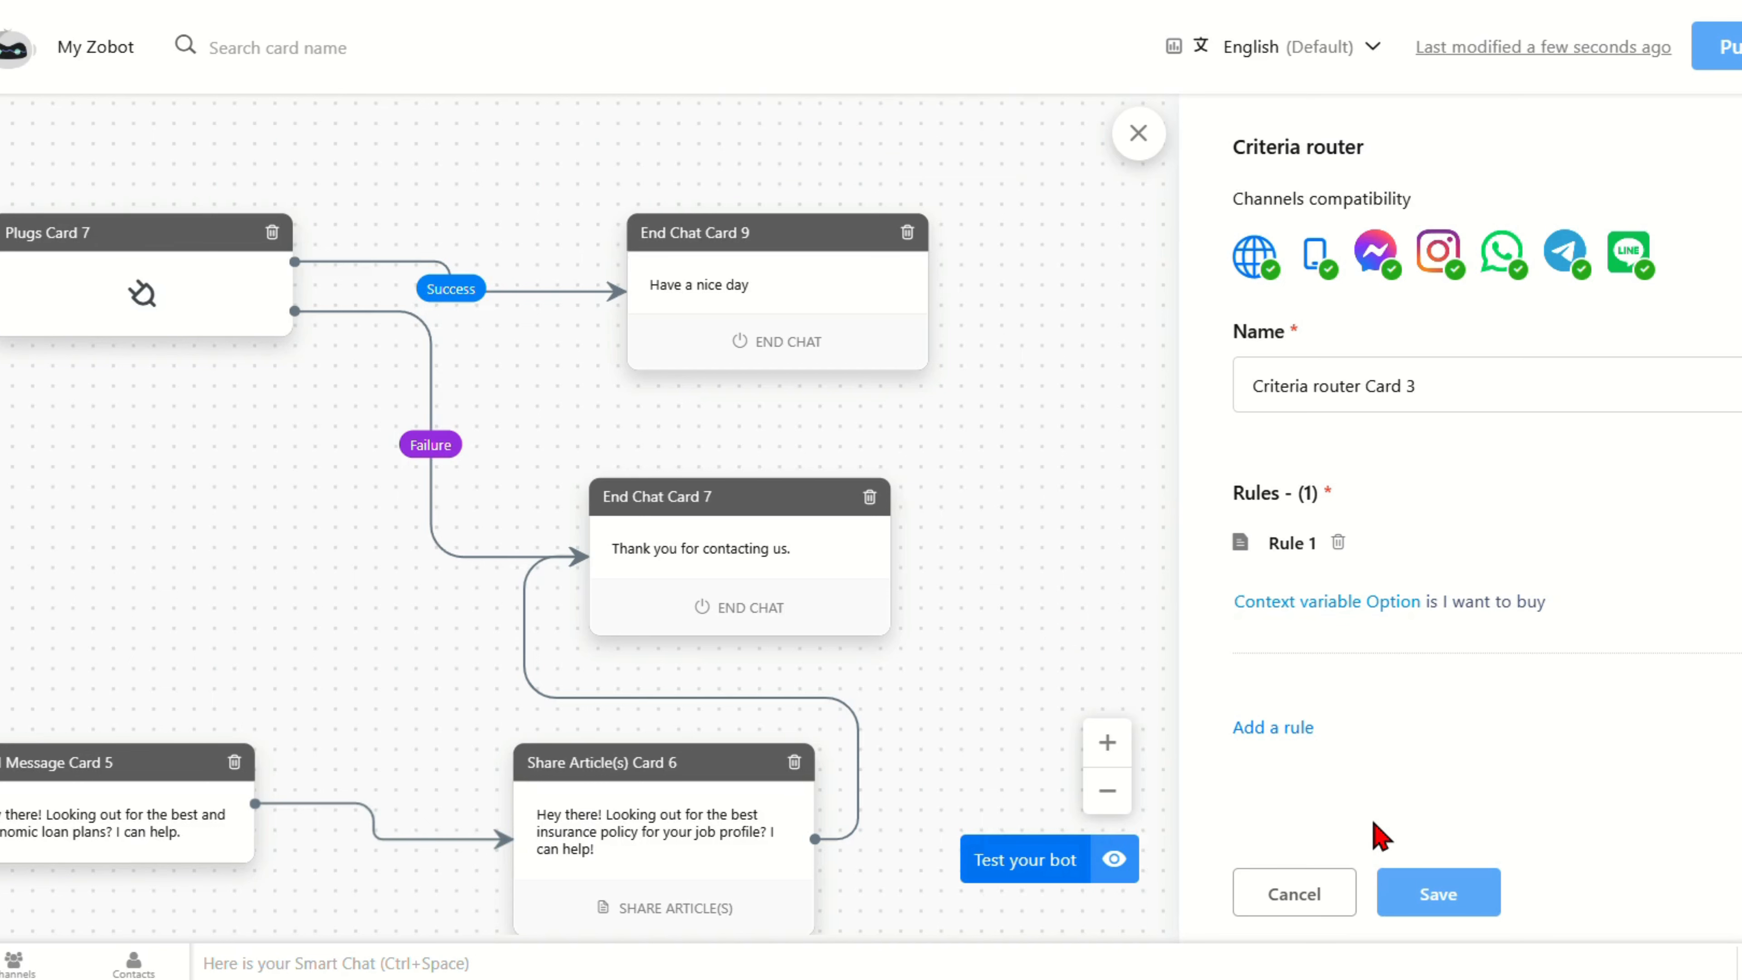
Step: Test the bot by answering 'I want to buy' until it ends with 'Have a nice day', then go to Gmail
{"action": "left_click", "coordinate": [1018, 861]}
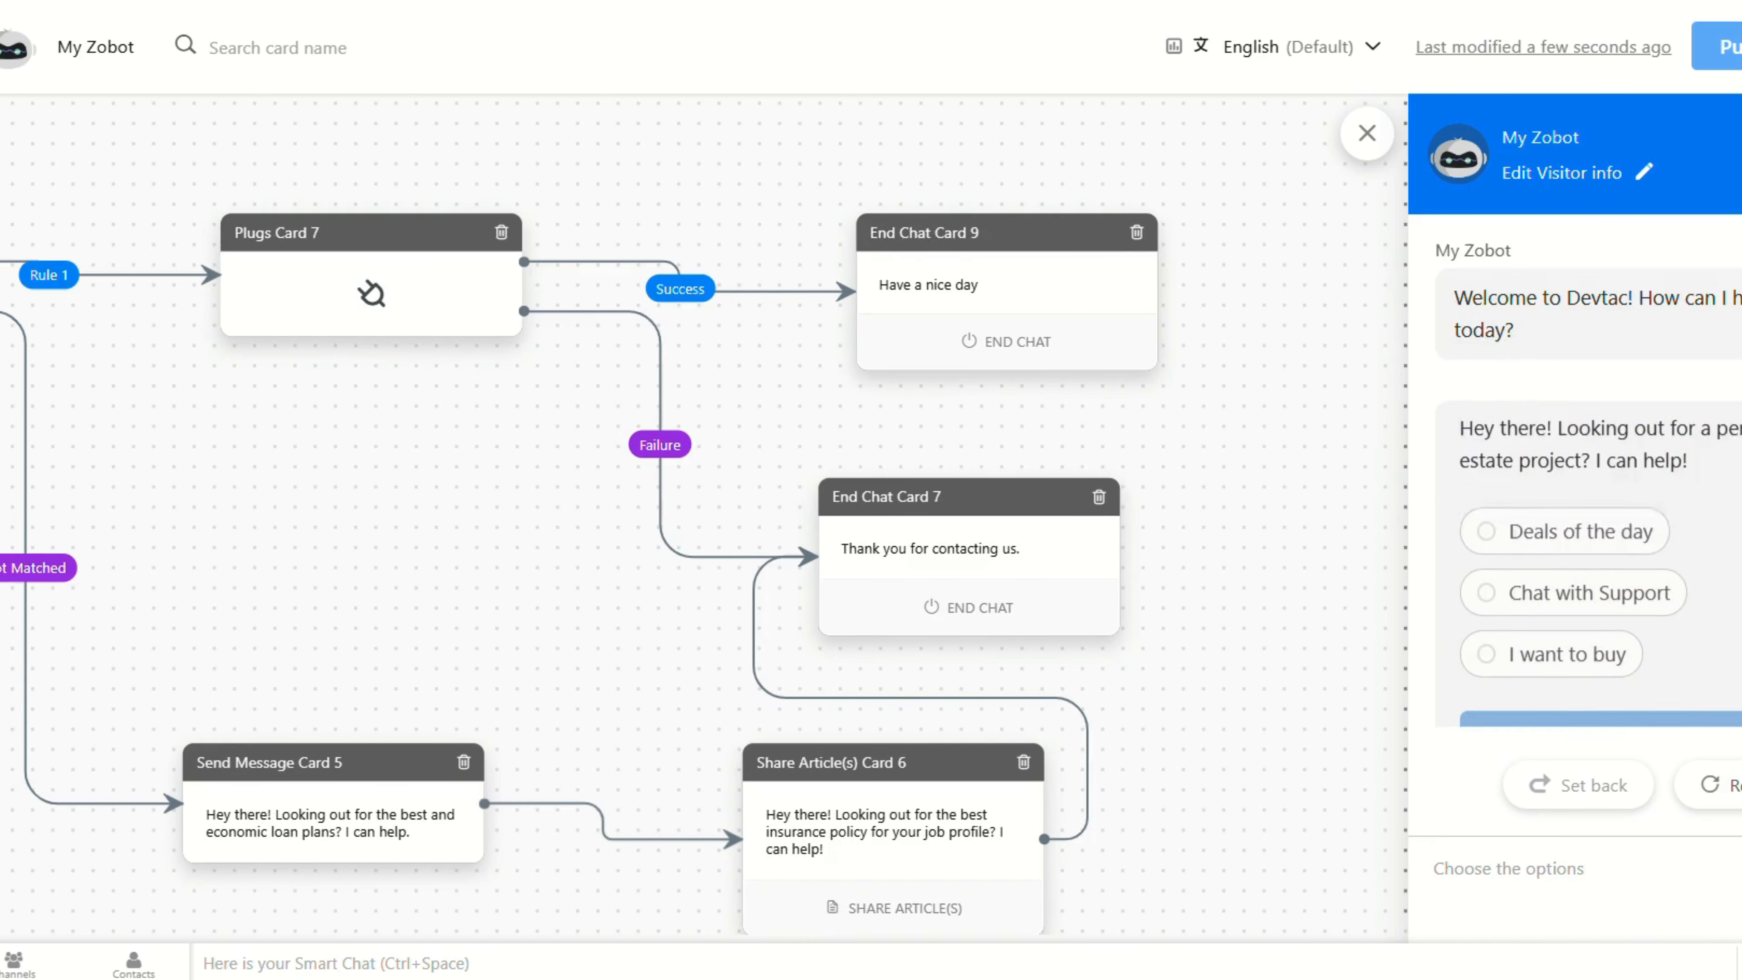
{"action": "left_click", "coordinate": [1550, 640]}
{"action": "left_click", "coordinate": [1626, 721]}
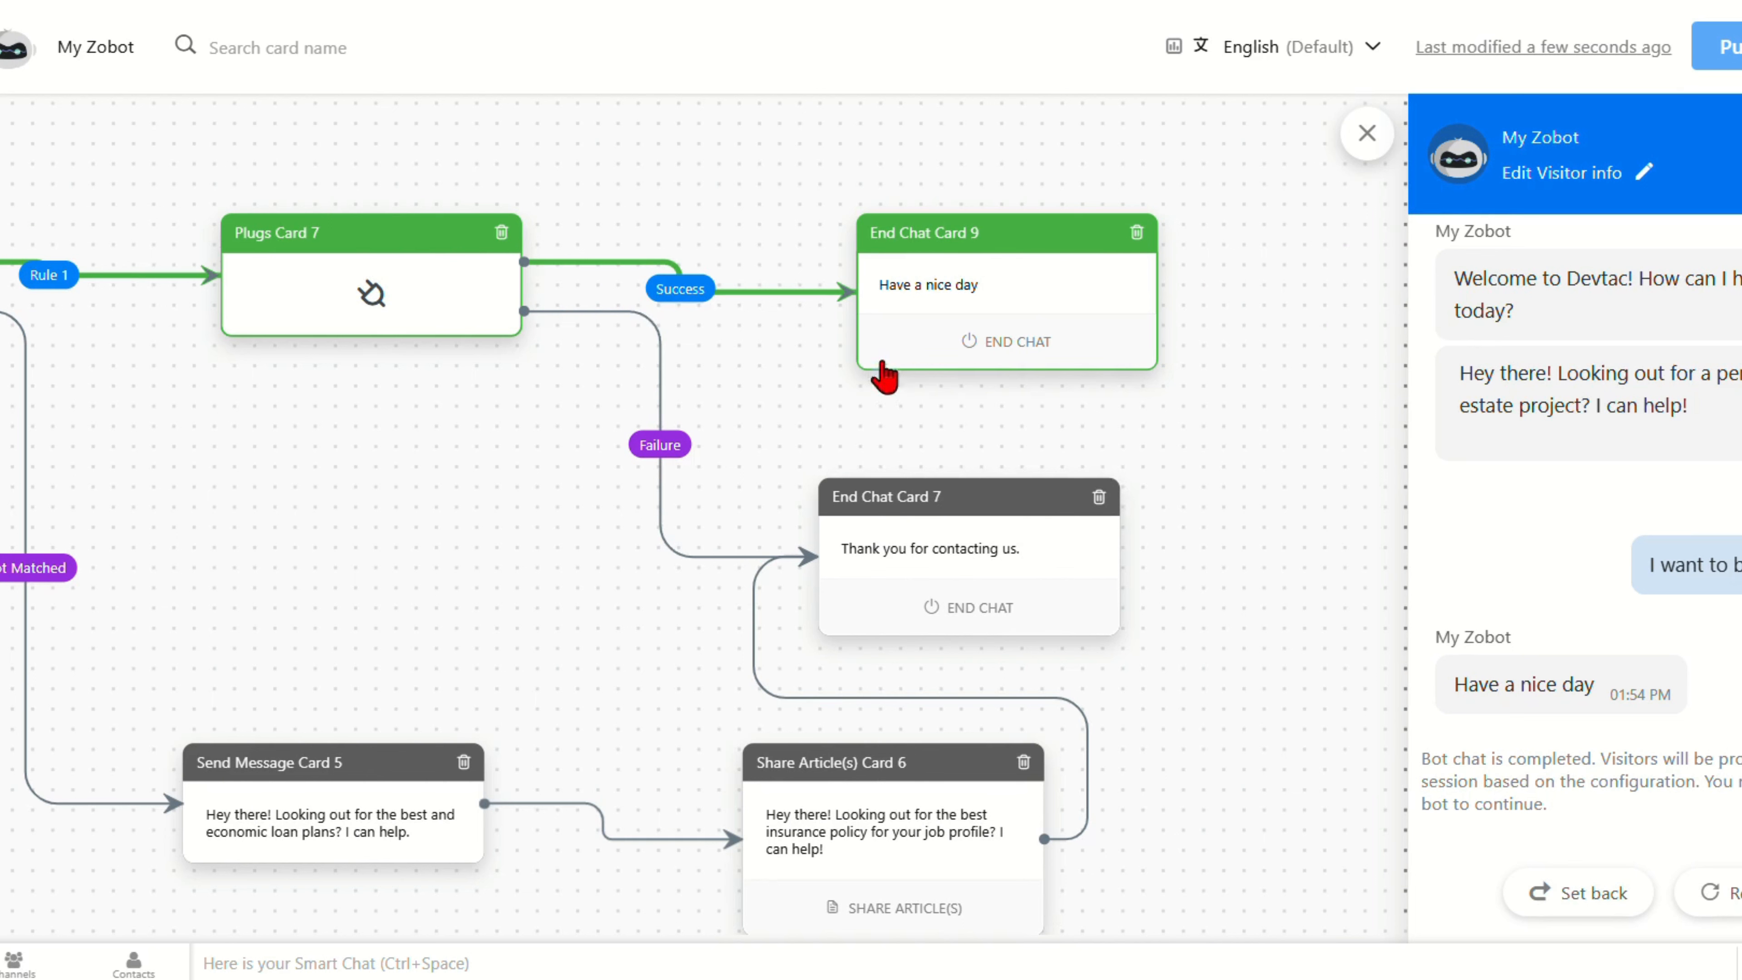
{"action": "left_click", "coordinate": [1411, 14]}
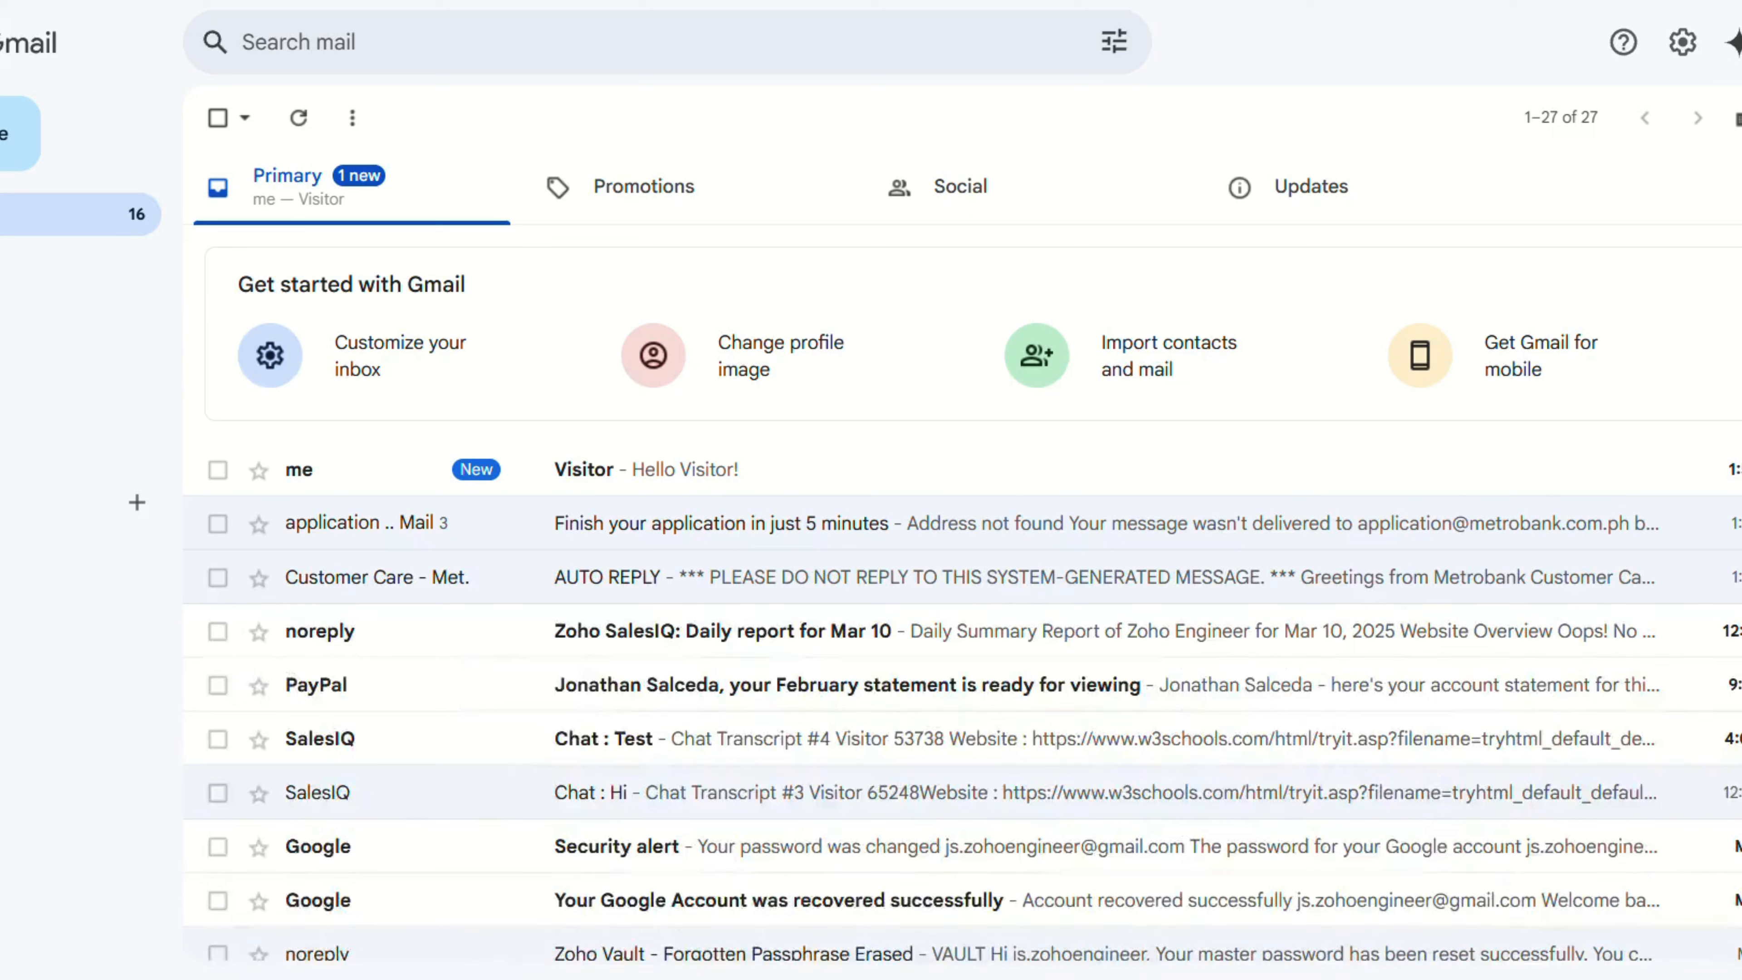
Step: Open the 'Visitor' email showing 'Hello Visitor!' and mark it 'Looks safe'
{"action": "left_click", "coordinate": [606, 474]}
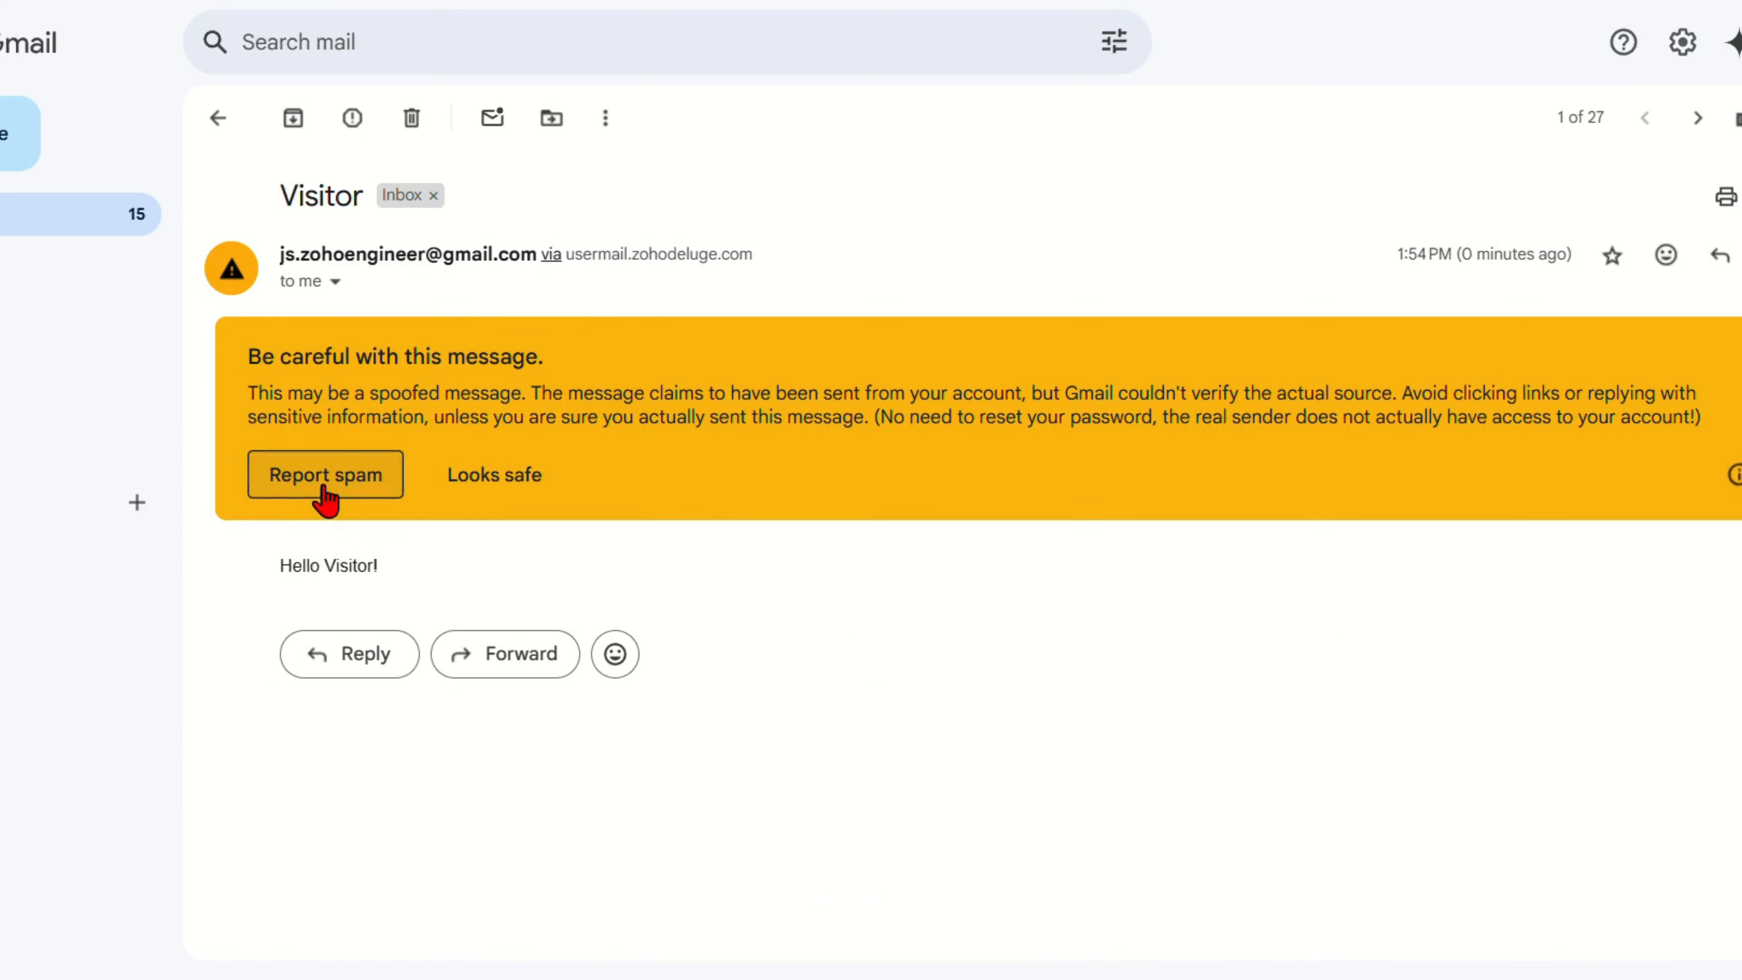
{"action": "left_click", "coordinate": [483, 475]}
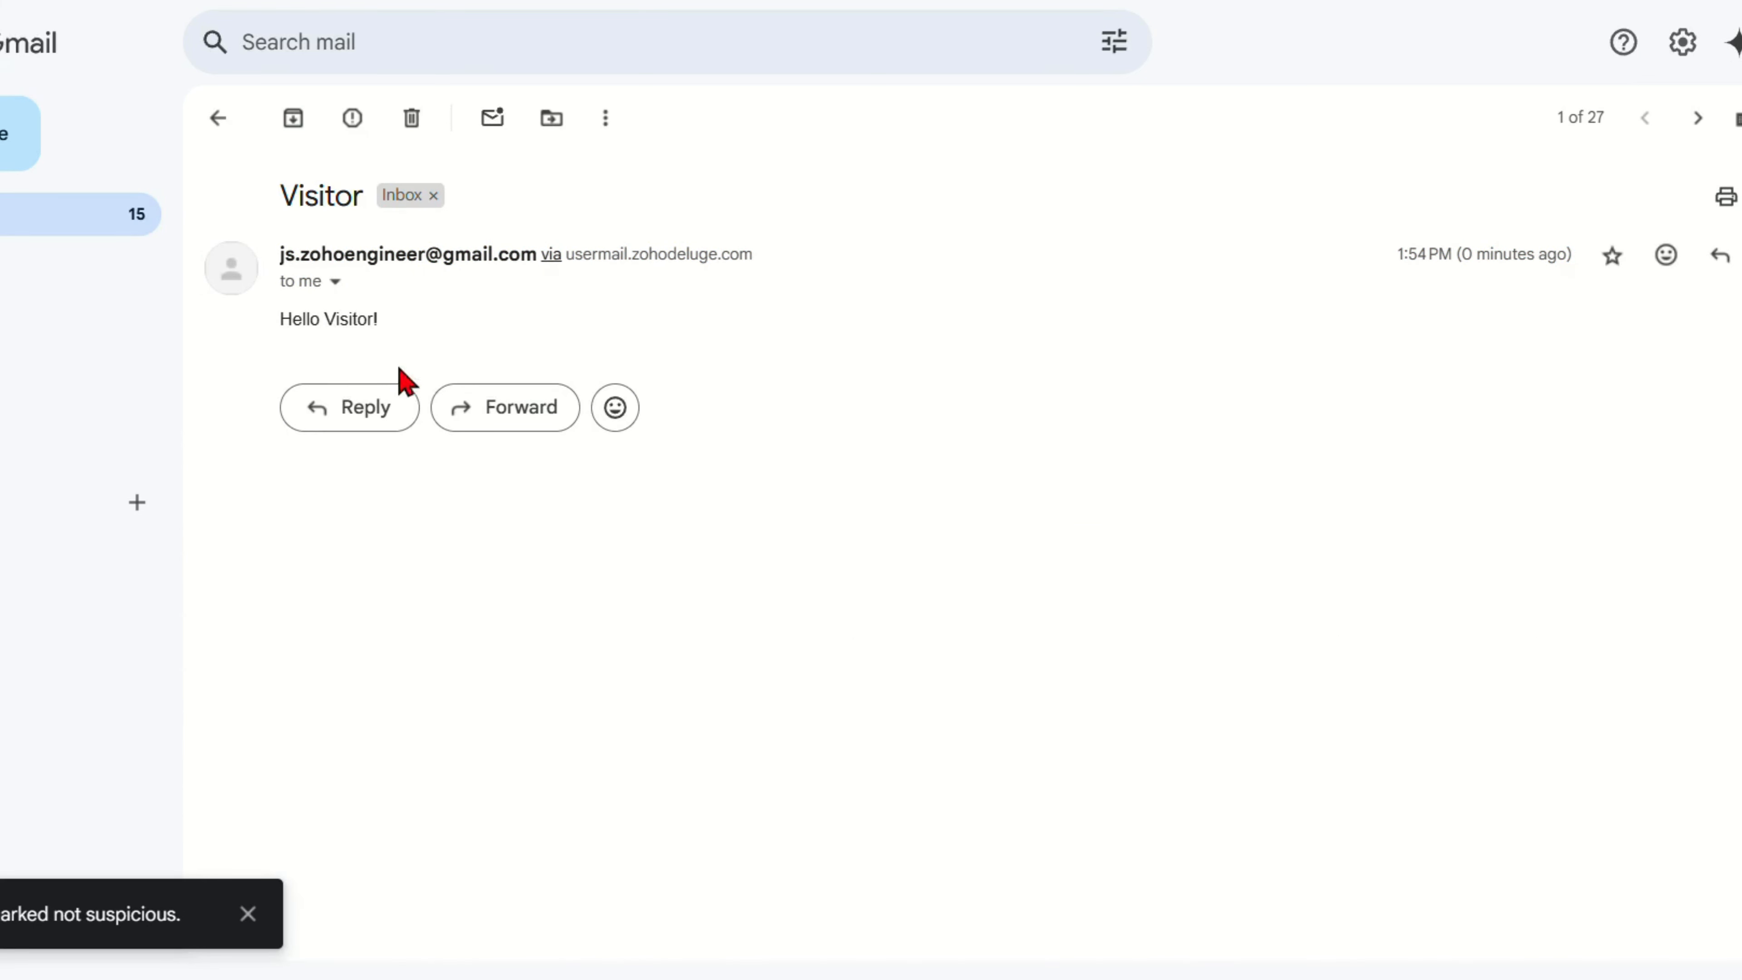